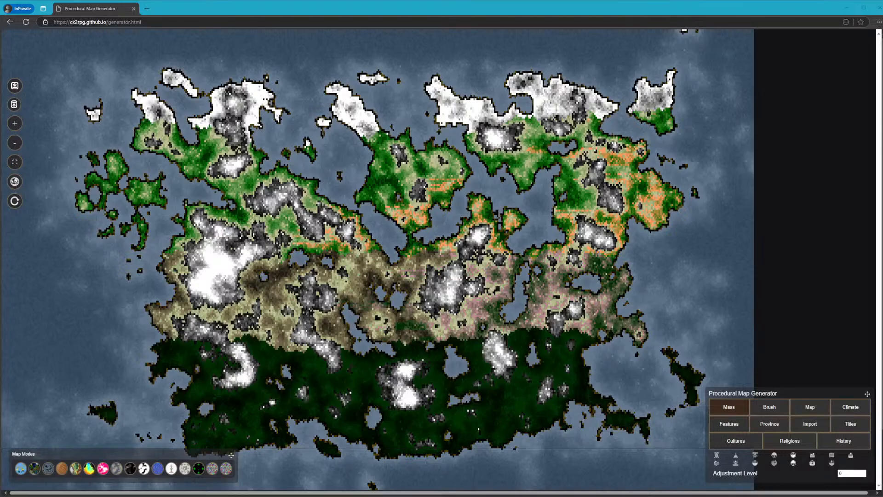
left_click(330, 11)
left_click(245, 7)
double_click(395, 13)
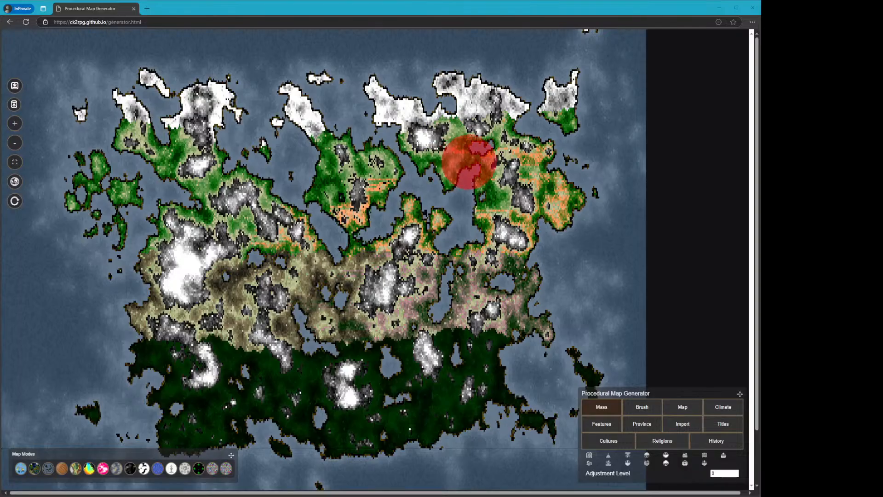
Set the brush power to 5 and paint raised land over the central-eastern part of the continent
left_click(524, 207)
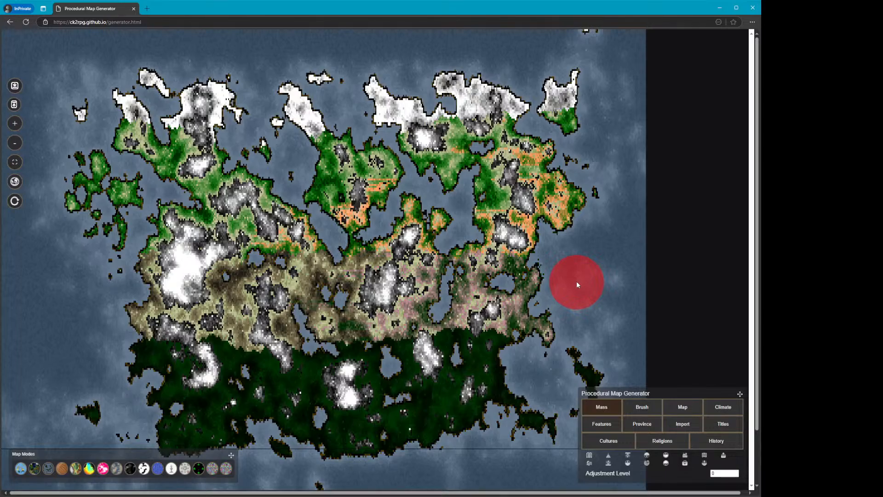
left_click(634, 409)
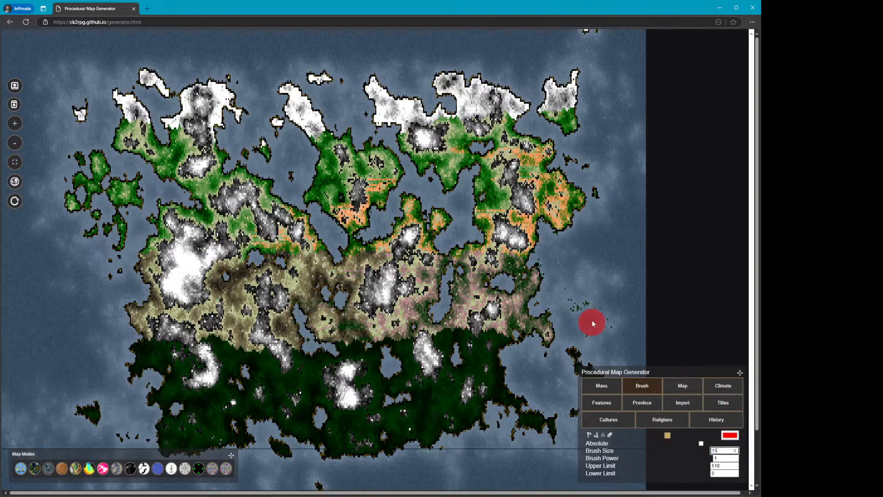
left_click_drag(723, 459, 672, 447)
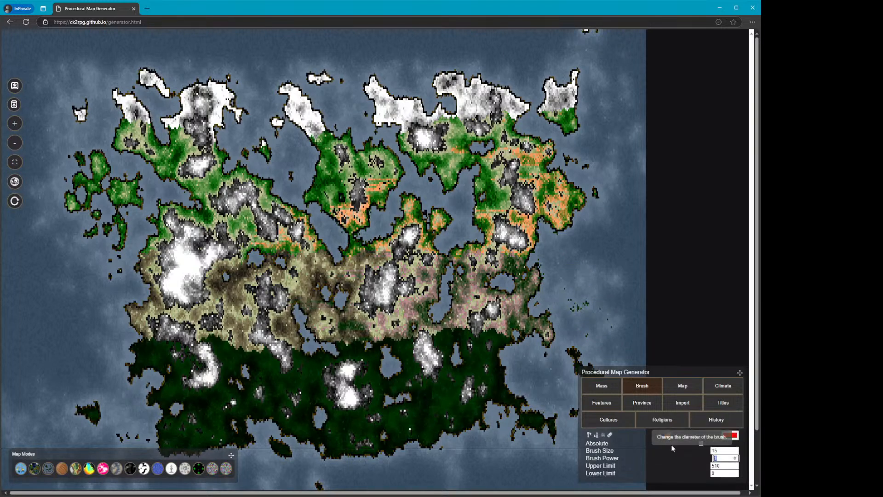
type("5")
mouse_move(570, 224)
left_mouse_down()
mouse_move(562, 276)
mouse_move(560, 253)
mouse_move(548, 250)
mouse_move(539, 266)
mouse_move(535, 248)
mouse_move(540, 241)
mouse_move(548, 249)
mouse_move(549, 271)
mouse_move(529, 238)
mouse_move(522, 267)
mouse_move(493, 282)
mouse_move(512, 288)
mouse_move(504, 285)
left_mouse_up()
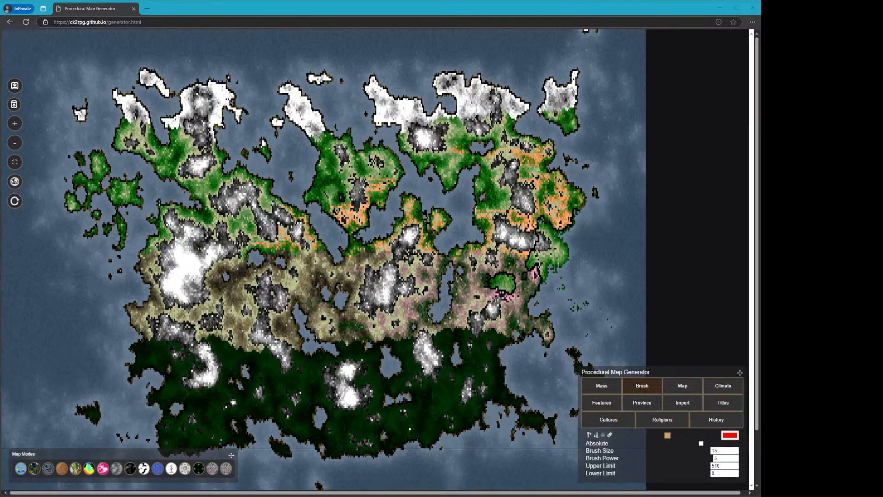
Review the map size and resolution settings, then return to the brush tools
left_click(496, 8)
left_click(681, 388)
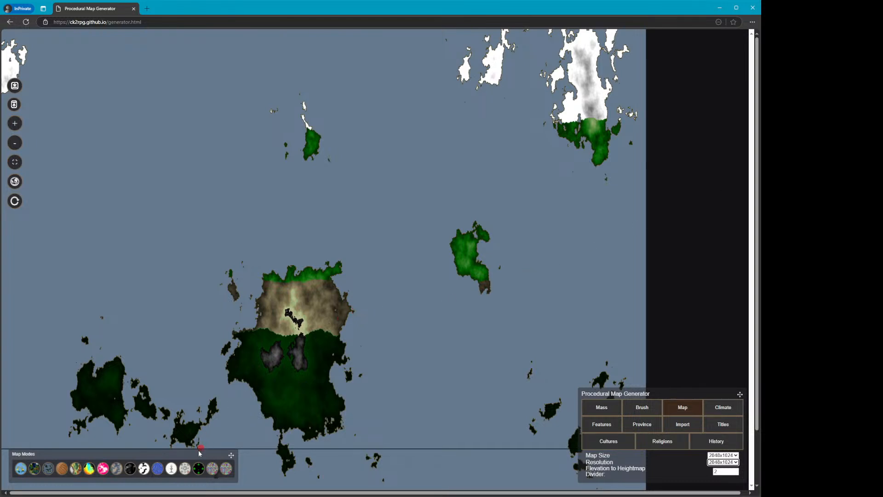
left_click(654, 408)
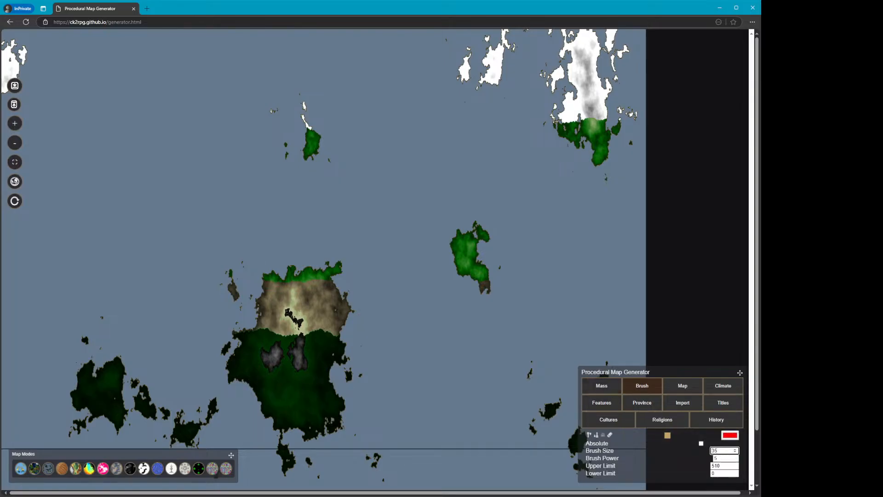
key("alt+Tab")
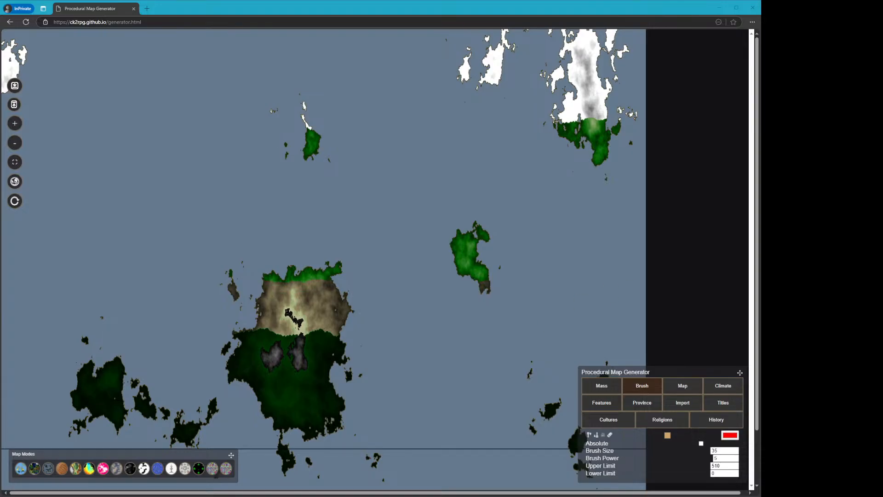
left_click(543, 8)
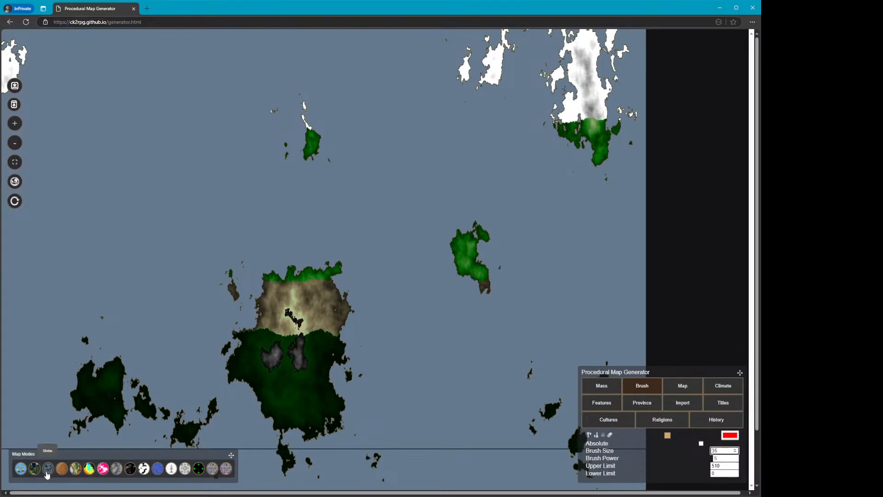
Preview the map as a globe and rotate it to inspect the landmasses
left_click(47, 469)
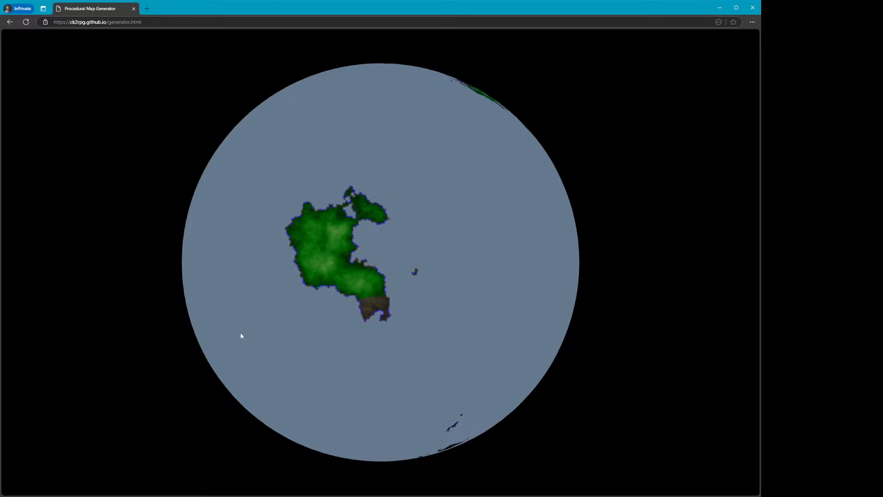
left_click_drag(358, 295, 515, 290)
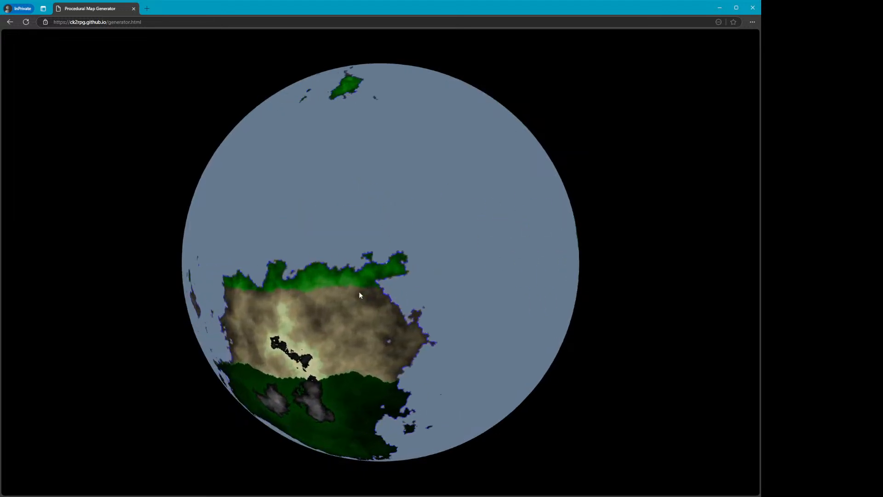
key("Escape")
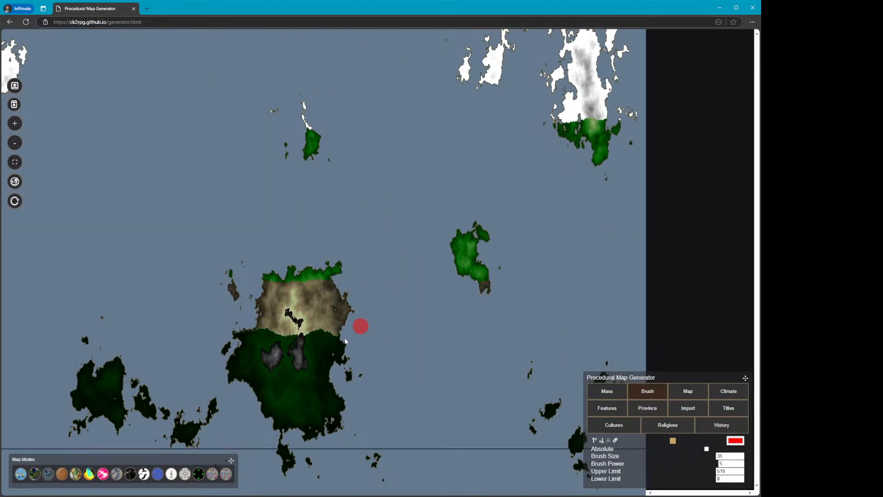
left_click(47, 473)
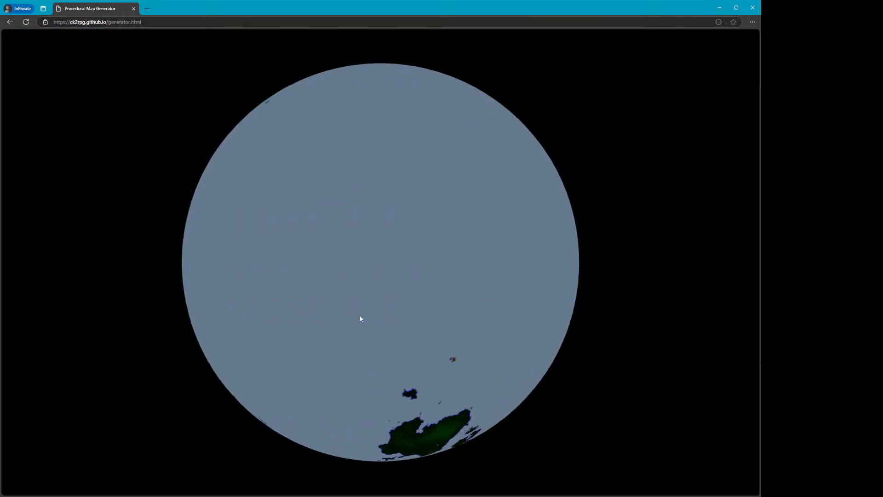
key("Escape")
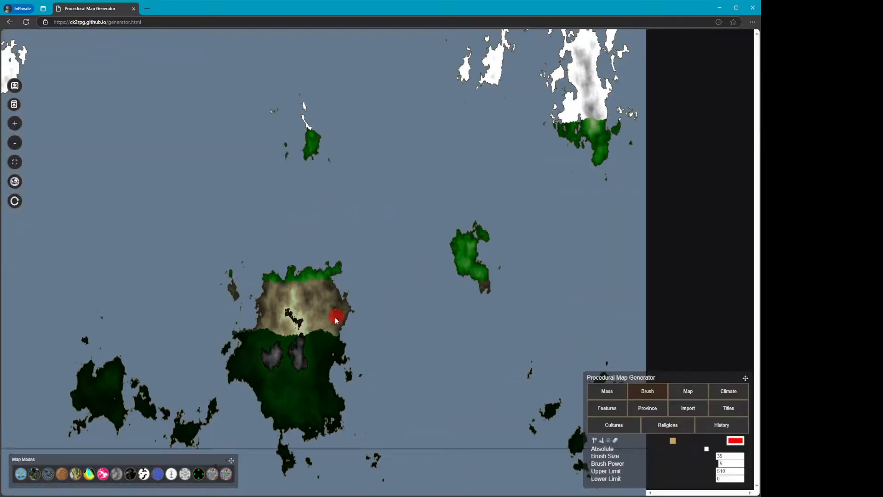
Explore the terrain in the 3D map mode by flying across the landscape
left_click(67, 477)
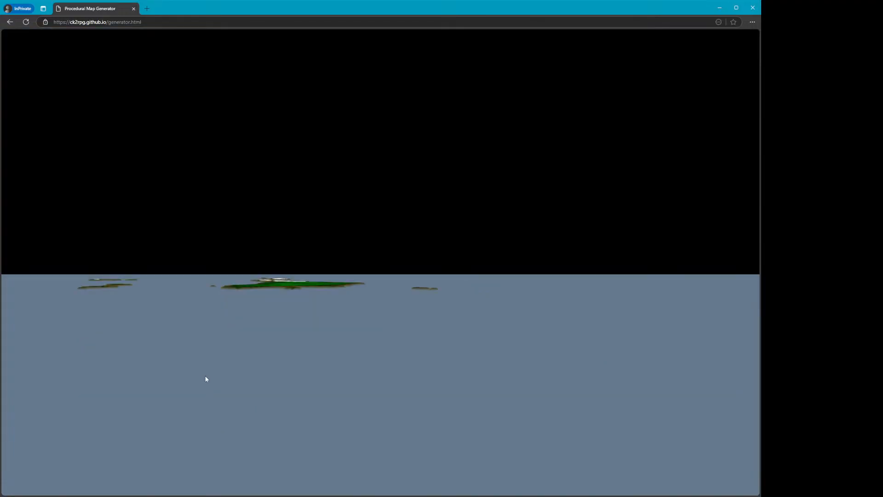
left_click(283, 318)
key("s")
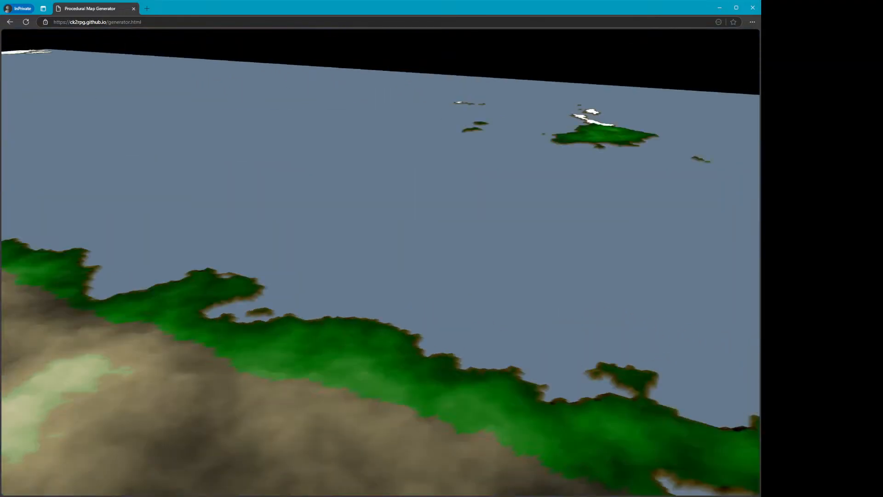
key("w")
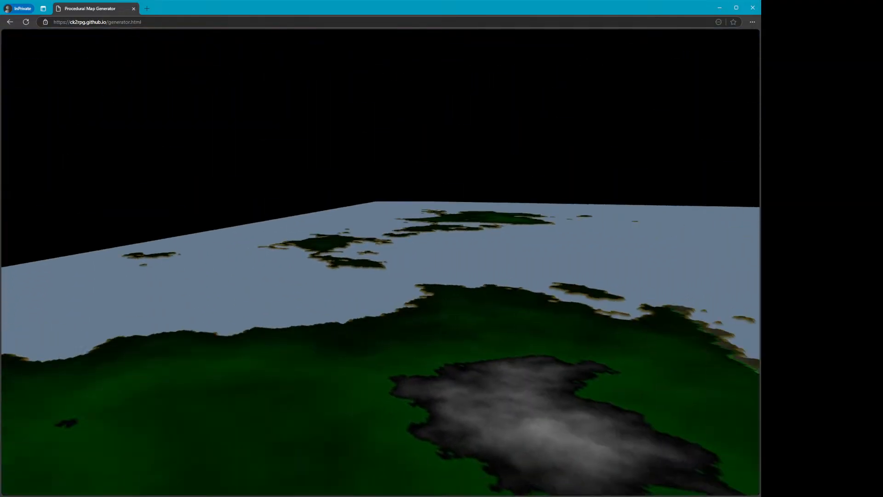
key("w")
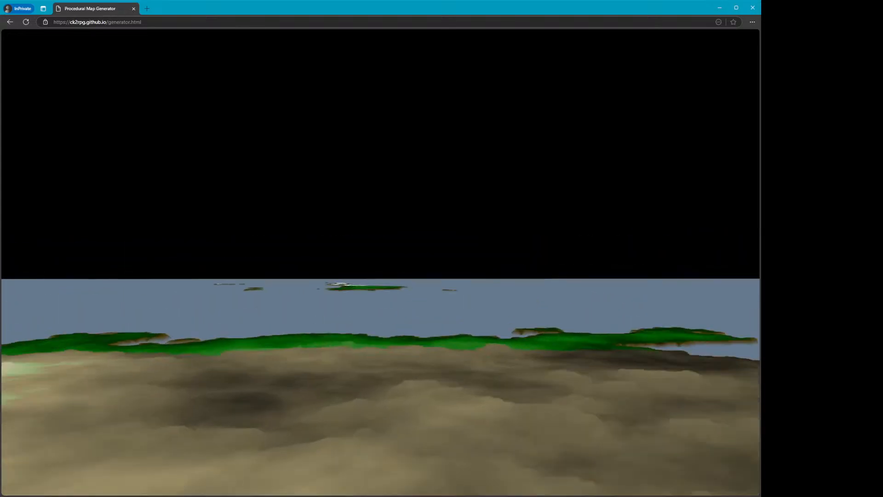
key("w")
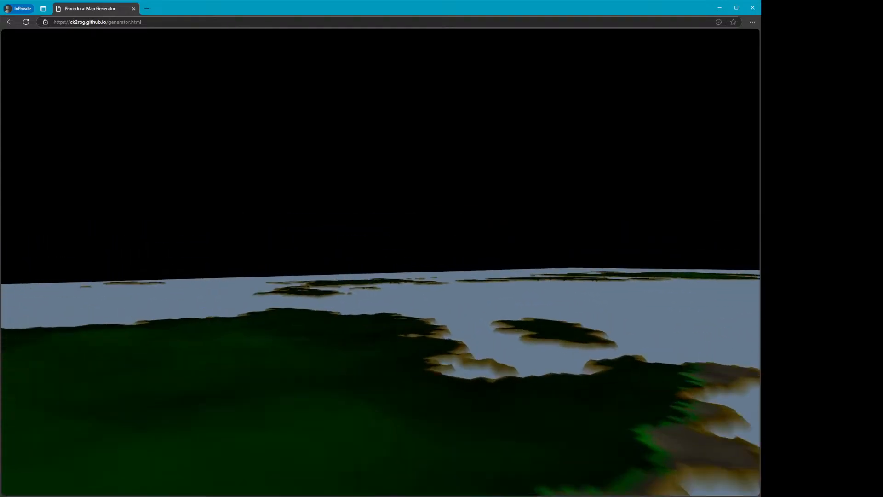
key("w")
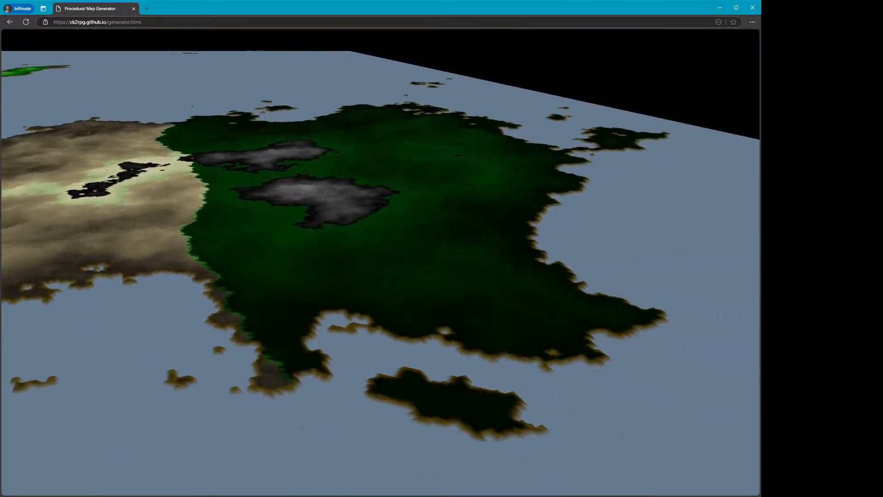
key("Escape")
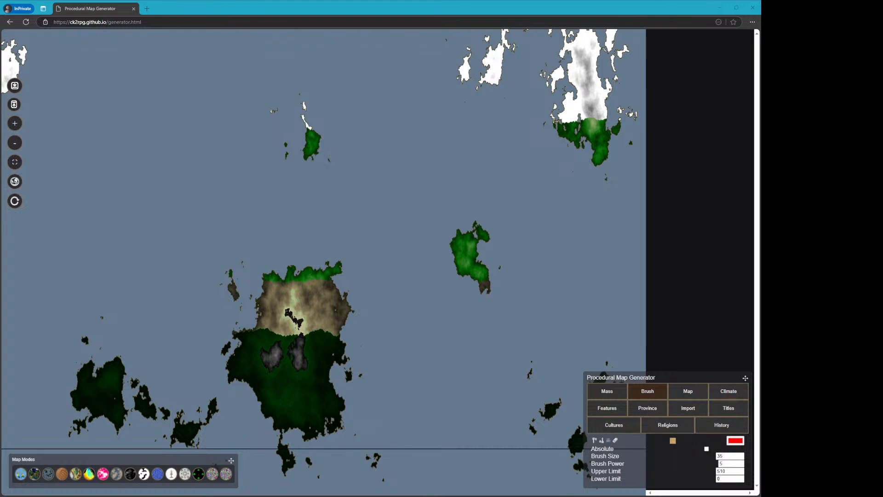
left_click(531, 8)
left_click(447, 8)
left_click(407, 13)
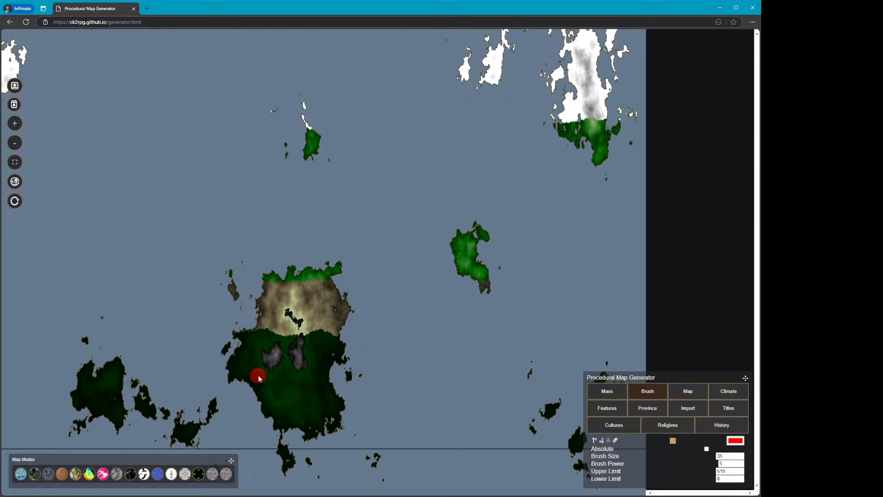
Paint a small curved island in the open sea east of the southern continent
mouse_move(381, 305)
left_mouse_down()
mouse_move(382, 294)
mouse_move(403, 319)
left_mouse_up()
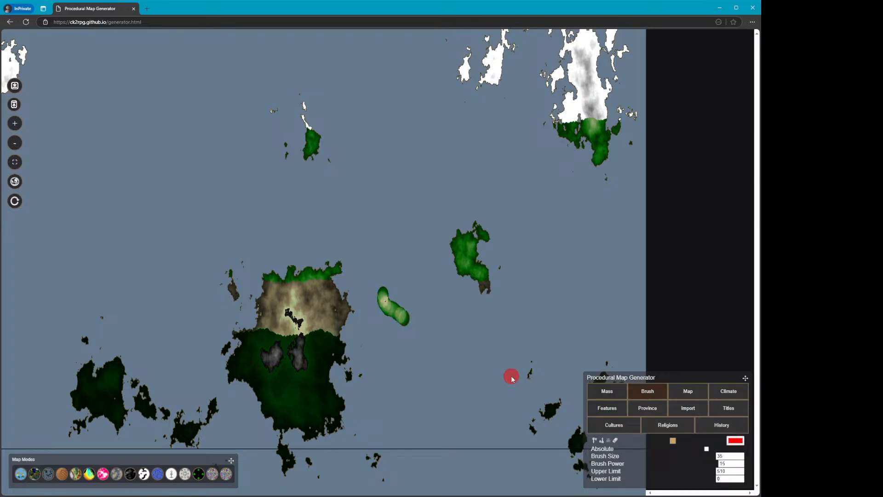
mouse_move(391, 300)
left_mouse_down()
mouse_move(394, 278)
mouse_move(409, 324)
mouse_move(398, 271)
left_mouse_up()
left_click_drag(391, 323, 432, 342)
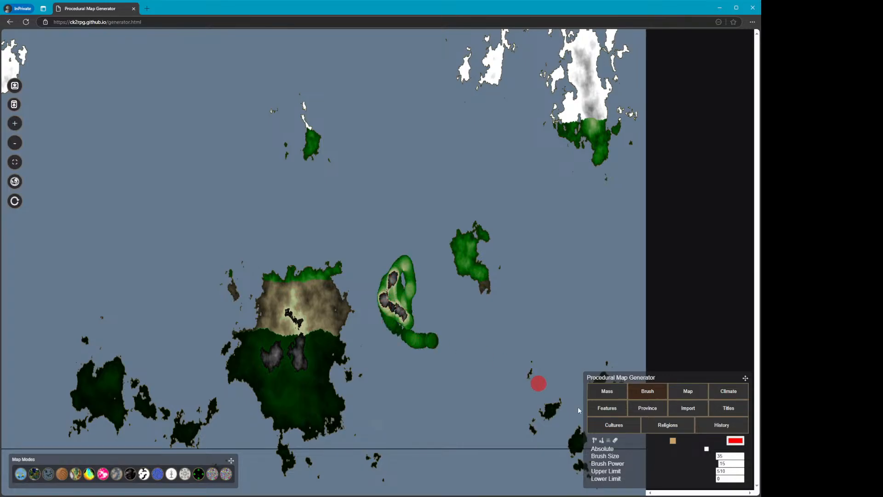
Set the brush size to 100 and paint a large round island over the small one
left_click_drag(728, 456, 645, 437)
type("100")
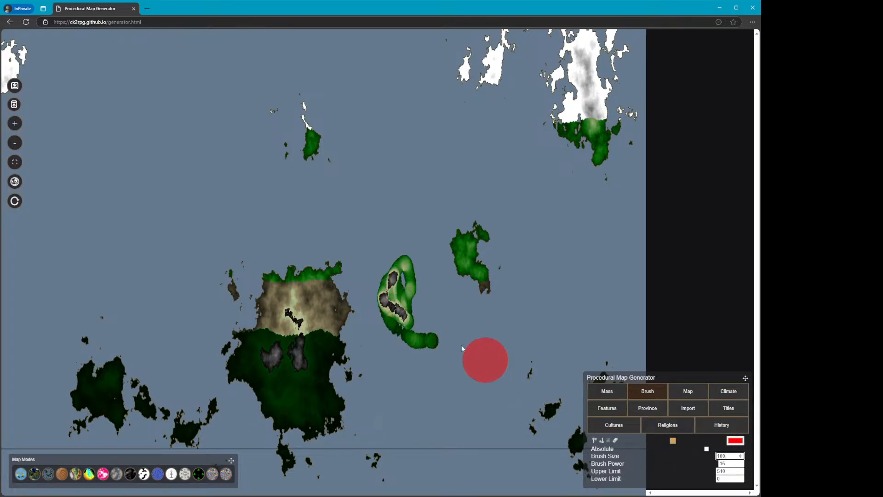
mouse_move(433, 339)
left_mouse_down()
mouse_move(429, 272)
mouse_move(382, 351)
mouse_move(451, 288)
mouse_move(443, 359)
mouse_move(440, 231)
mouse_move(362, 353)
mouse_move(510, 325)
mouse_move(366, 248)
mouse_move(430, 412)
mouse_move(531, 273)
mouse_move(394, 237)
mouse_move(469, 358)
mouse_move(439, 262)
mouse_move(387, 326)
left_mouse_up()
Clean up any isolated single cells across the map
left_click(619, 392)
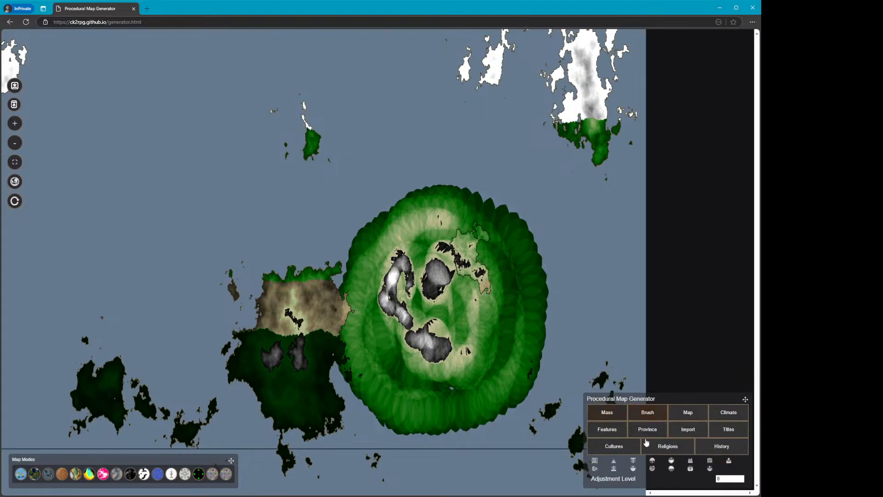
left_click(616, 454)
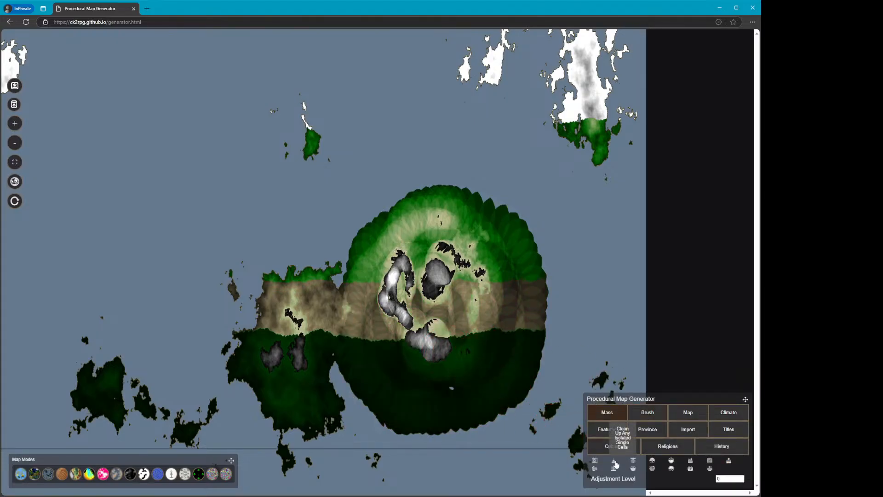
Select the Erosion Brush and erode a spot in the centre of the new island
left_click(643, 417)
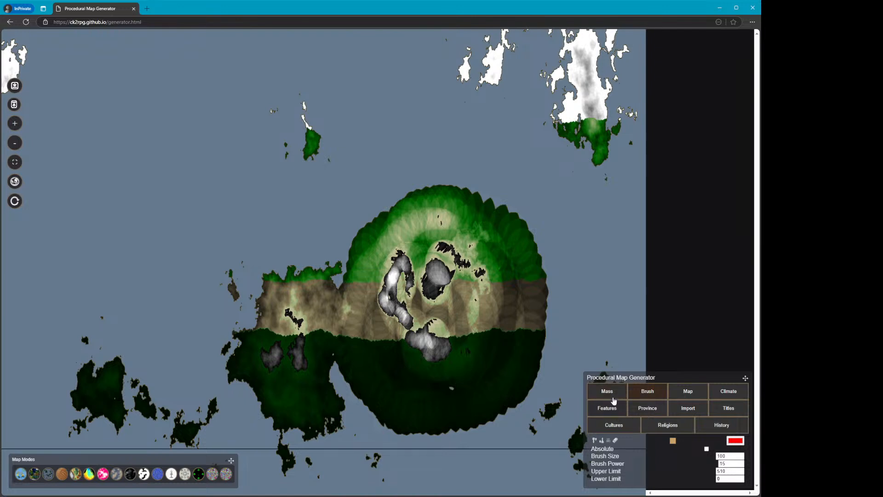
left_click(602, 440)
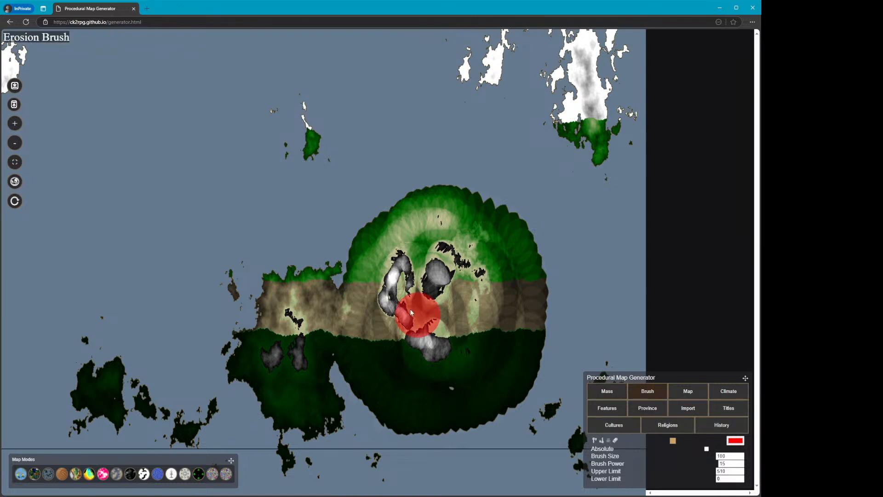
left_click(426, 311)
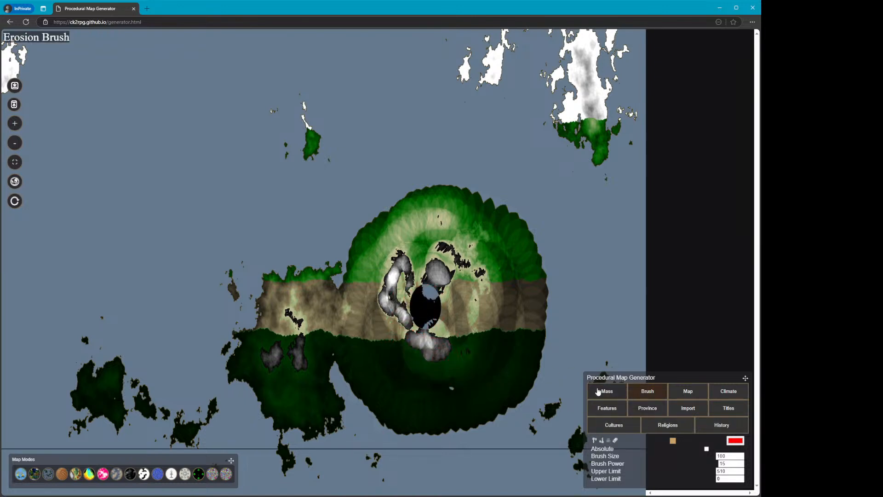
Select the Raise Elevation Brush and raise a mountain at the island's centre
left_click(614, 395)
left_click(644, 411)
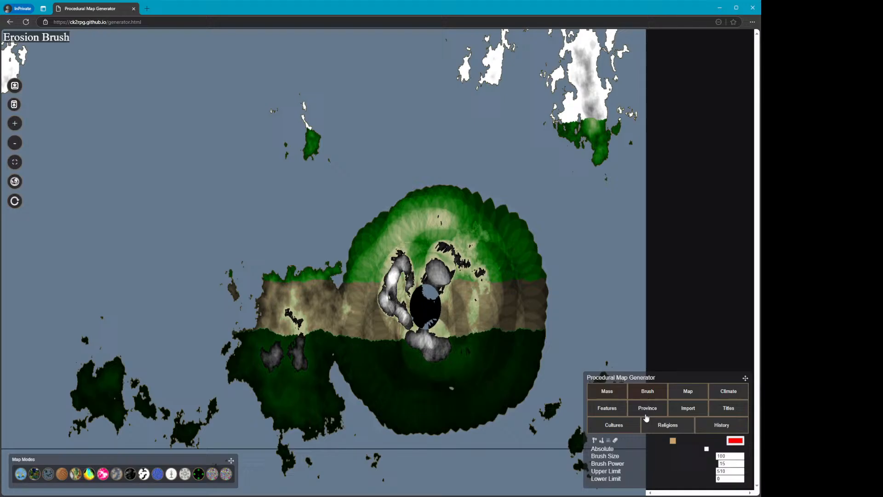
left_click(594, 441)
mouse_move(421, 311)
left_mouse_down()
mouse_move(424, 295)
mouse_move(418, 324)
left_mouse_up()
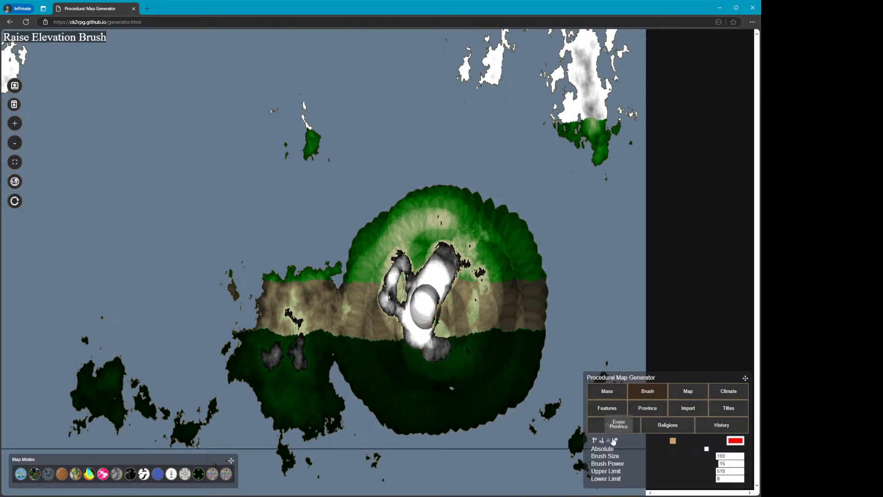
Switch back to the Erosion Brush, set brush power to 1, and erode across the central mountain
left_click(615, 441)
left_click(725, 464)
key("BackSpace")
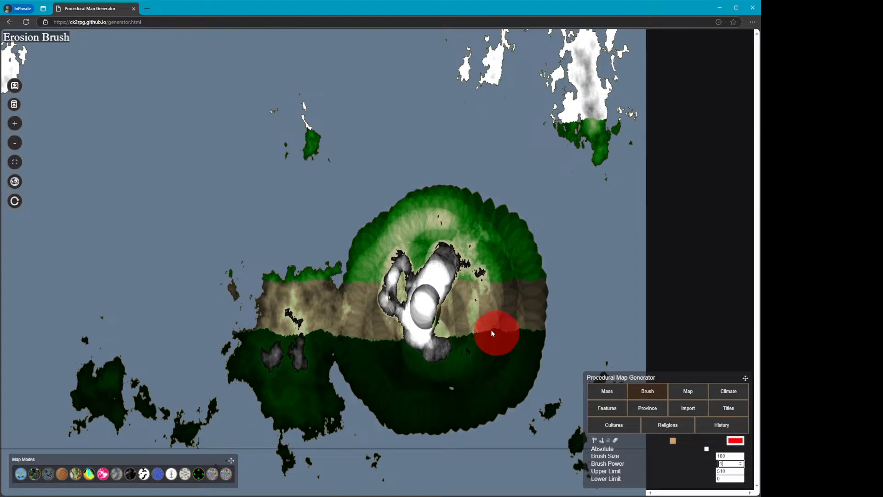
mouse_move(429, 299)
left_mouse_down()
mouse_move(439, 272)
mouse_move(419, 329)
mouse_move(430, 346)
mouse_move(390, 315)
mouse_move(402, 269)
mouse_move(387, 254)
mouse_move(370, 270)
mouse_move(359, 323)
left_mouse_up()
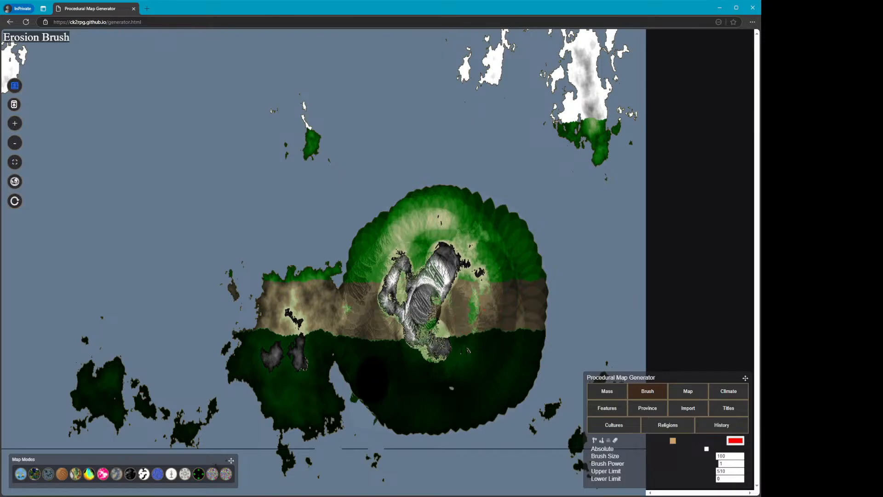
left_click(15, 86)
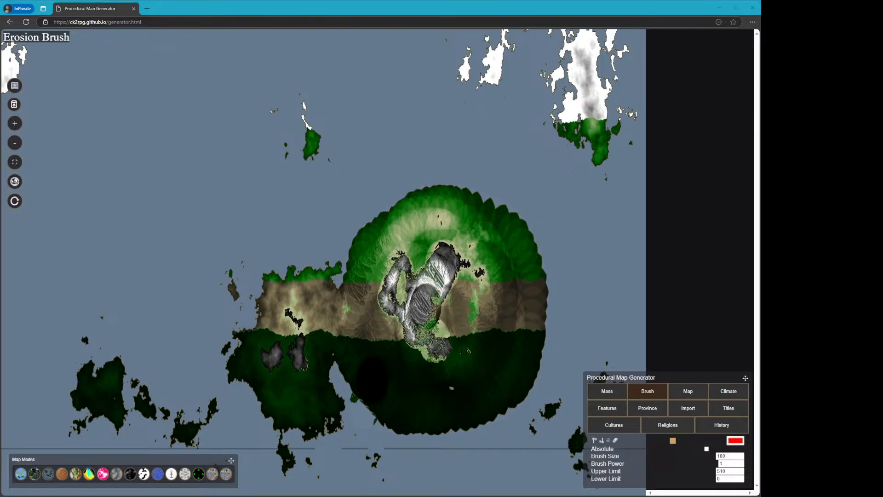
In heightmap view, select the Raise Elevation Brush and raise a small spot near the island's lower-left edge
left_click(385, 9)
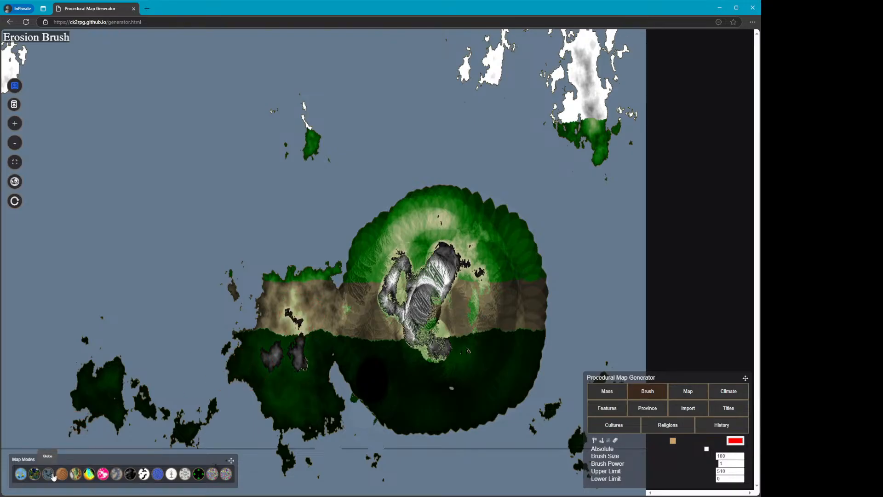
left_click(130, 474)
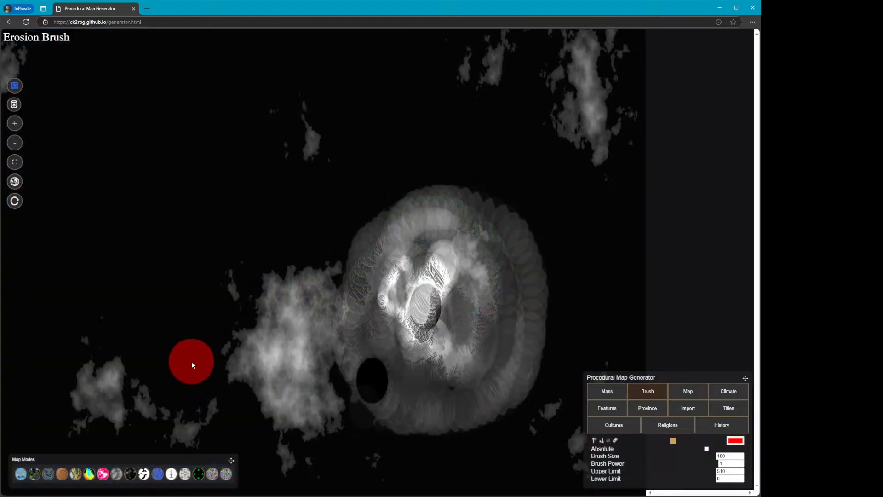
left_click(607, 392)
left_click(647, 416)
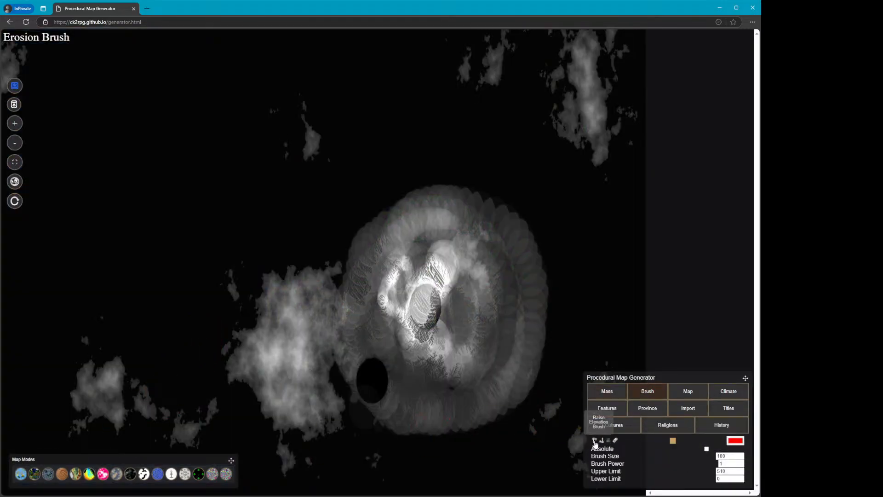
left_click(594, 441)
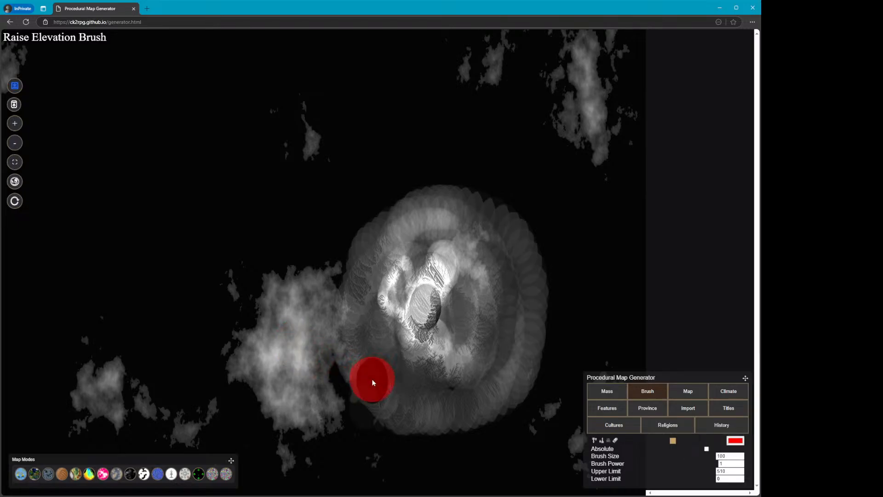
mouse_move(370, 386)
left_mouse_down()
mouse_move(377, 380)
mouse_move(371, 378)
left_mouse_up()
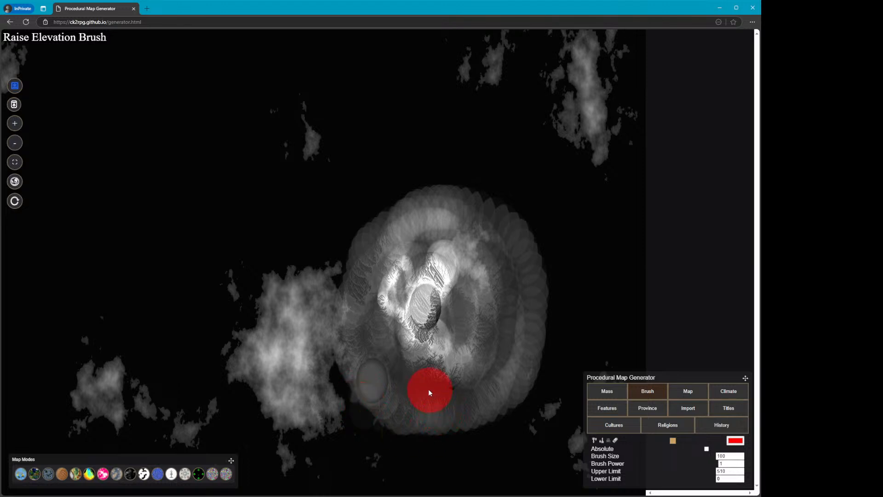
Fly over the sculpted island in the 3D view to examine its terrain relief
left_click(608, 392)
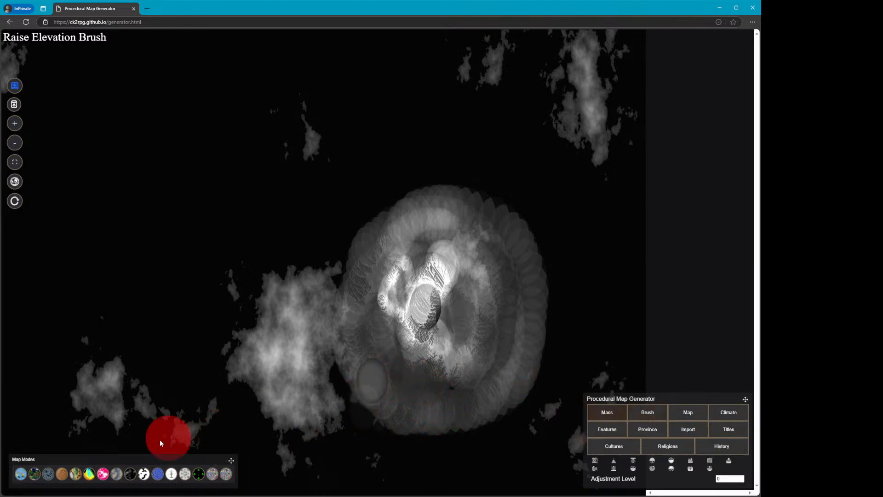
left_click(61, 474)
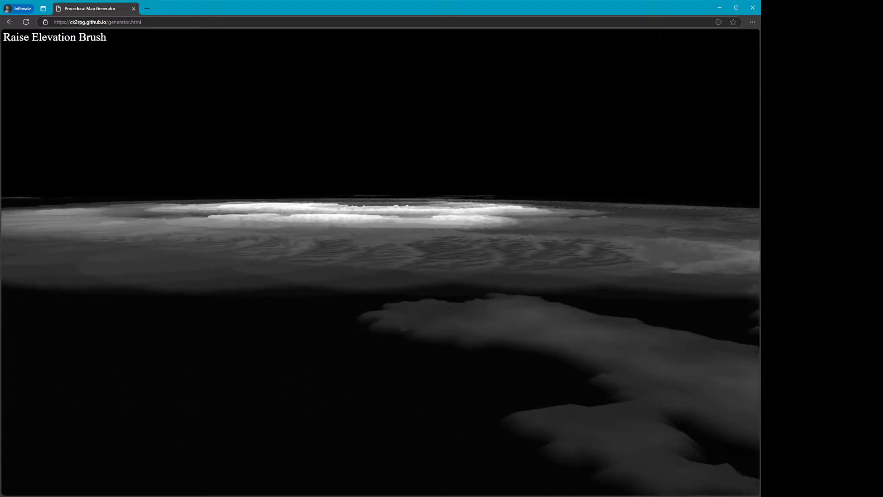
key("w")
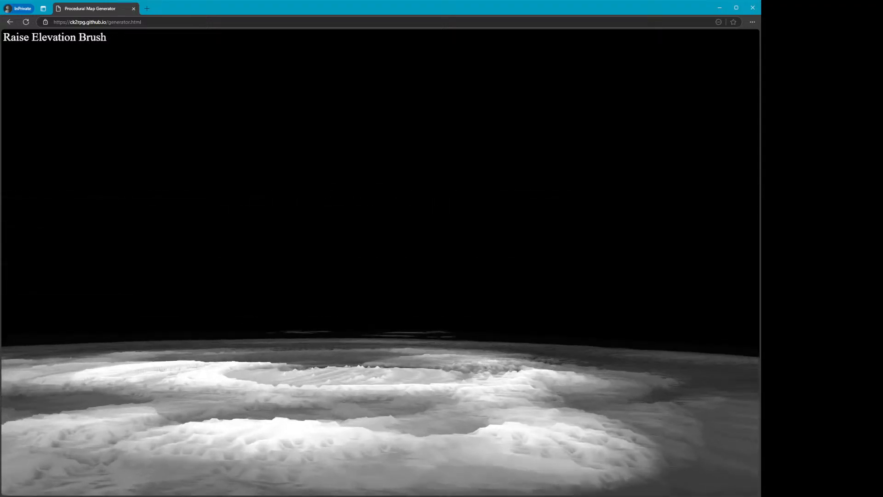
key("w")
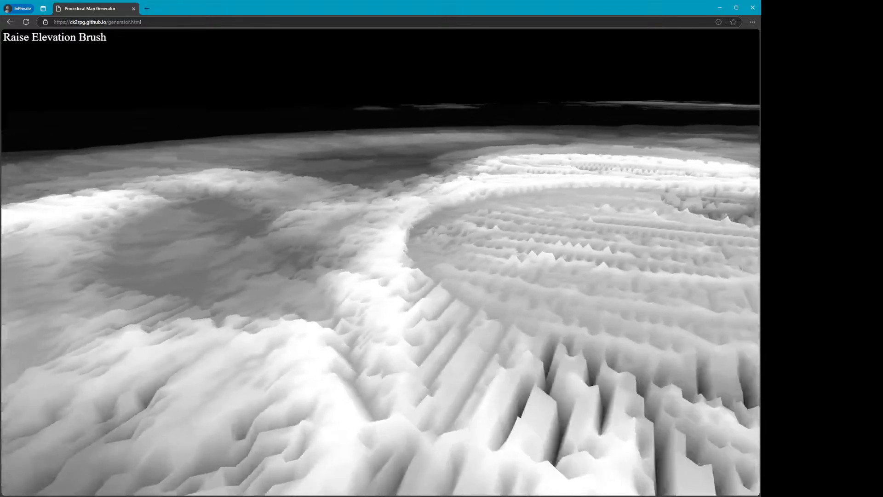
key("s")
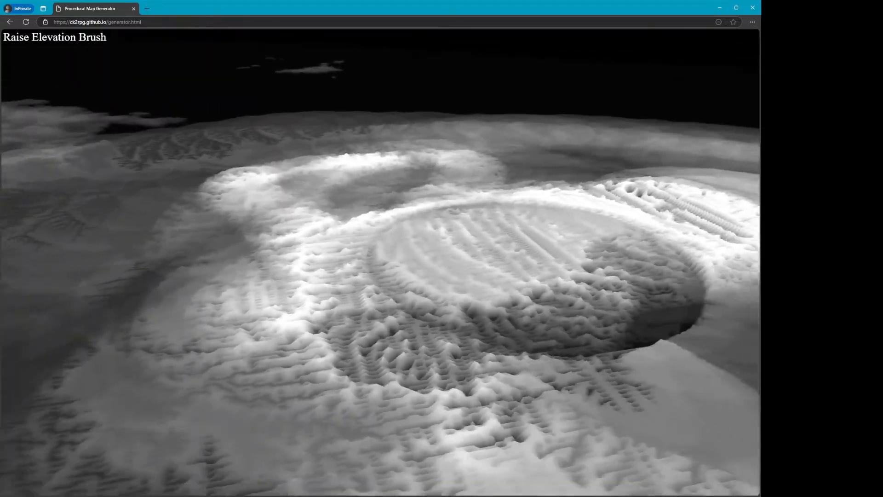
key("s")
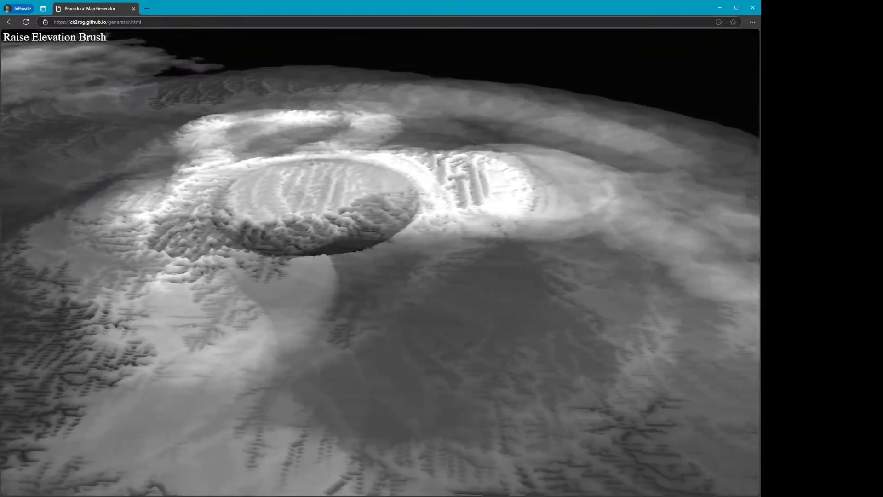
key("d")
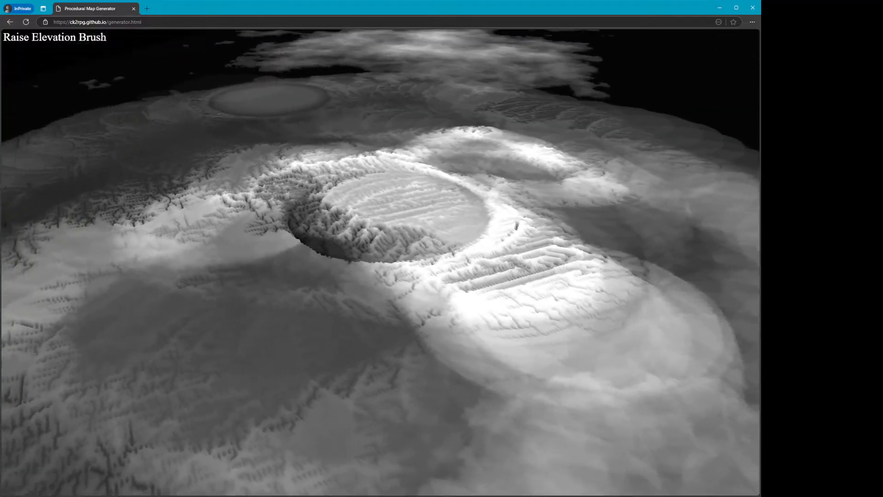
key("d")
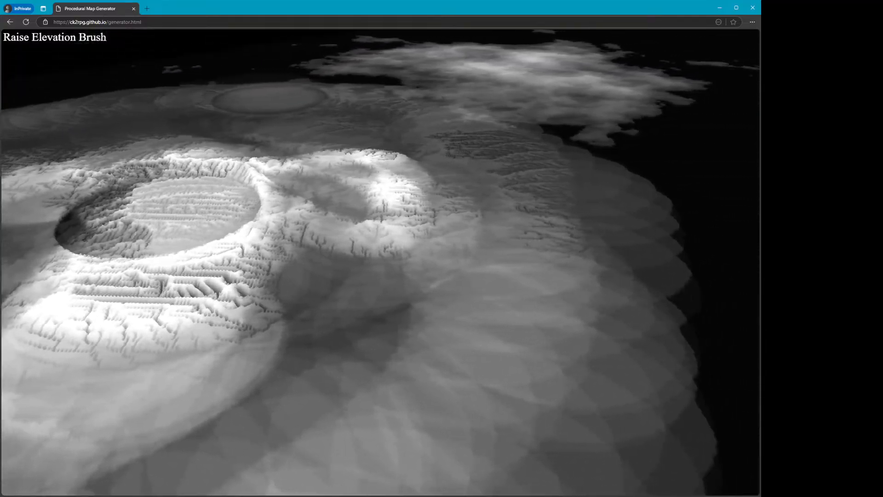
key("Escape")
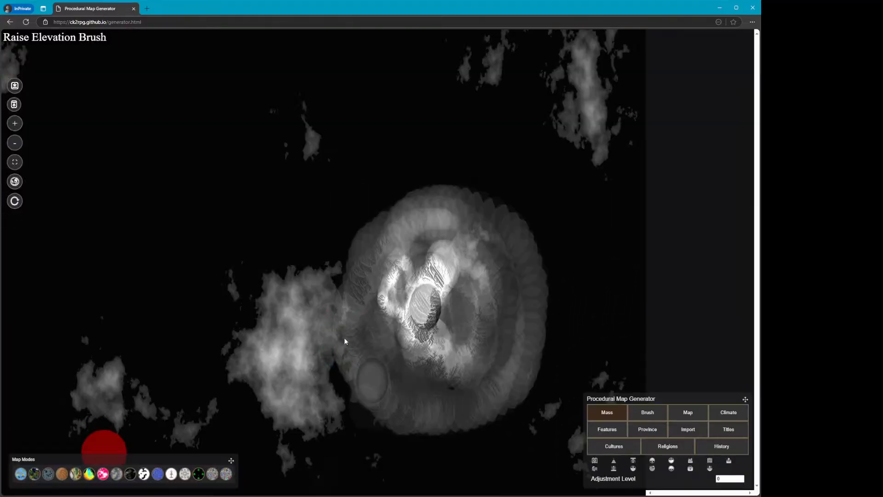
Set the Imported Multiplier to 8 and import a Eurasia heightmap image
left_click(689, 430)
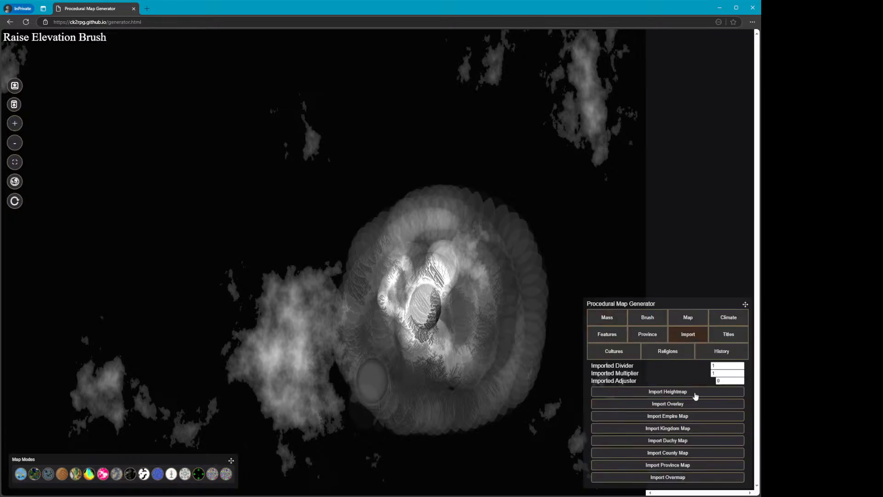
left_click(670, 392)
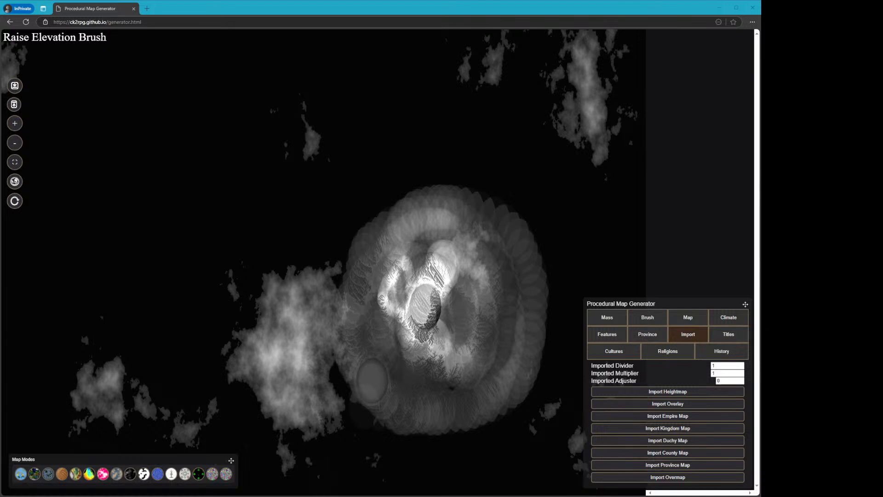
left_click(660, 366)
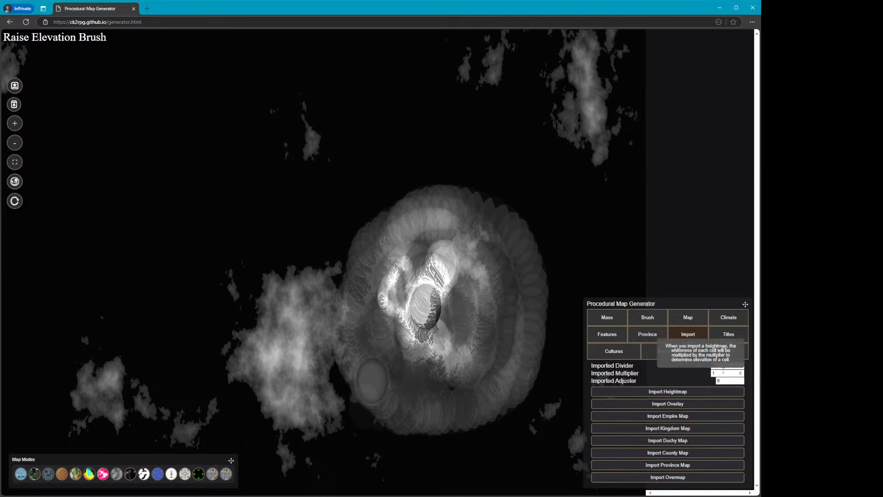
left_click(659, 361)
type("8")
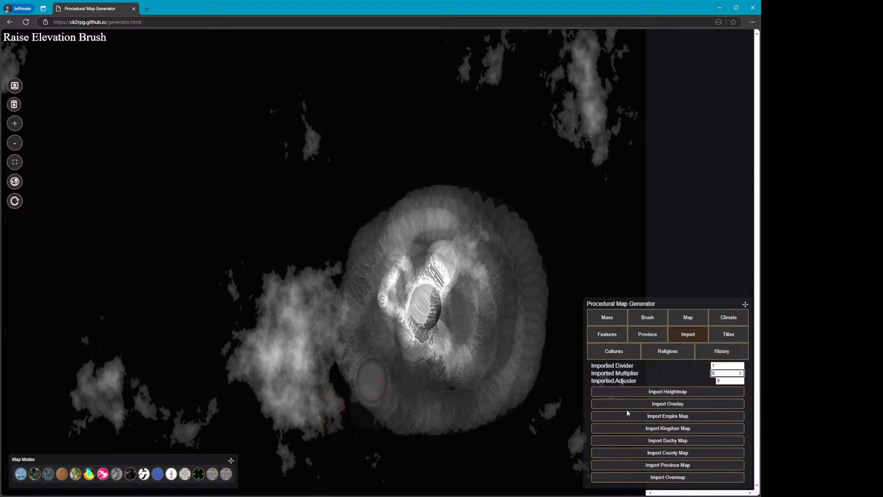
left_click(651, 392)
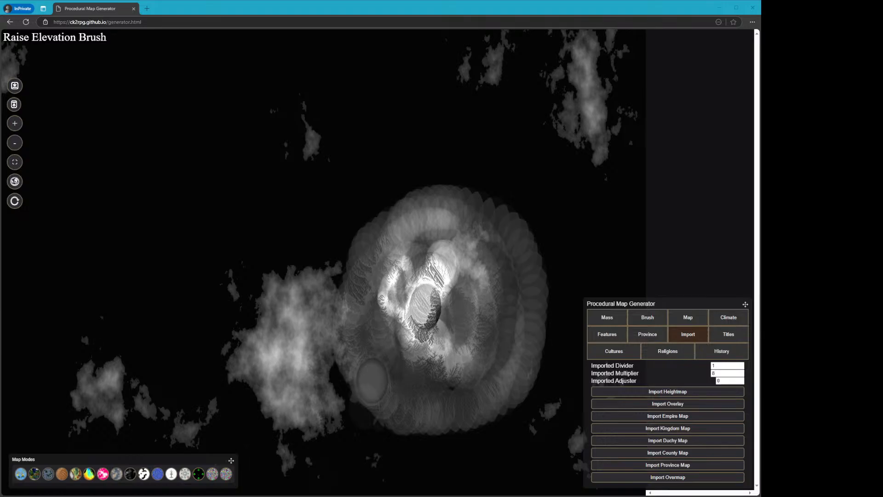
left_click(417, 274)
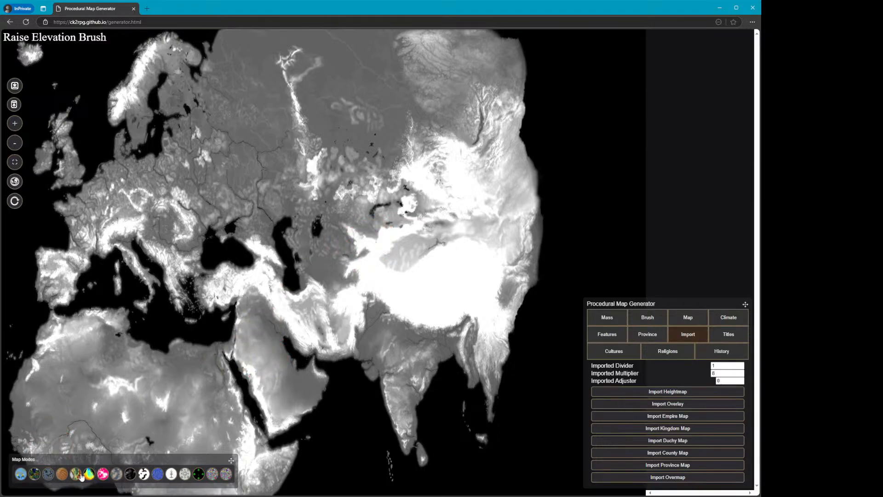
View the imported map in the relief and globe map modes, rotating the globe
left_click(119, 475)
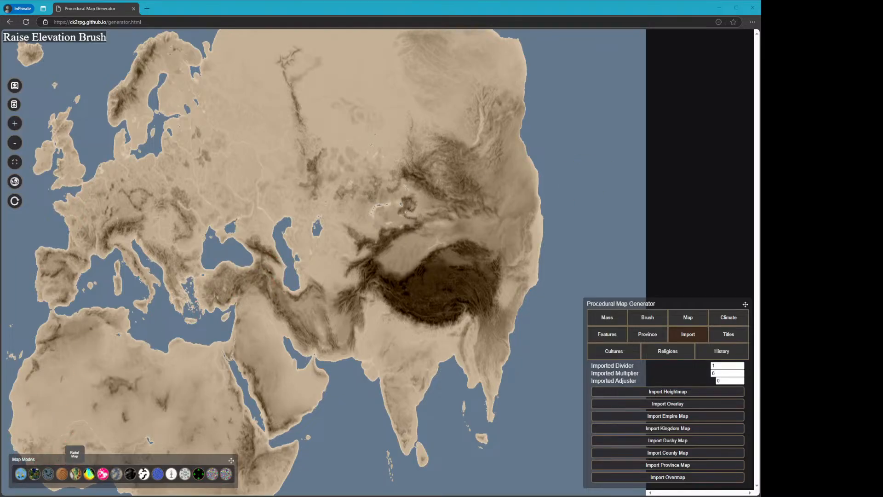
left_click(77, 476)
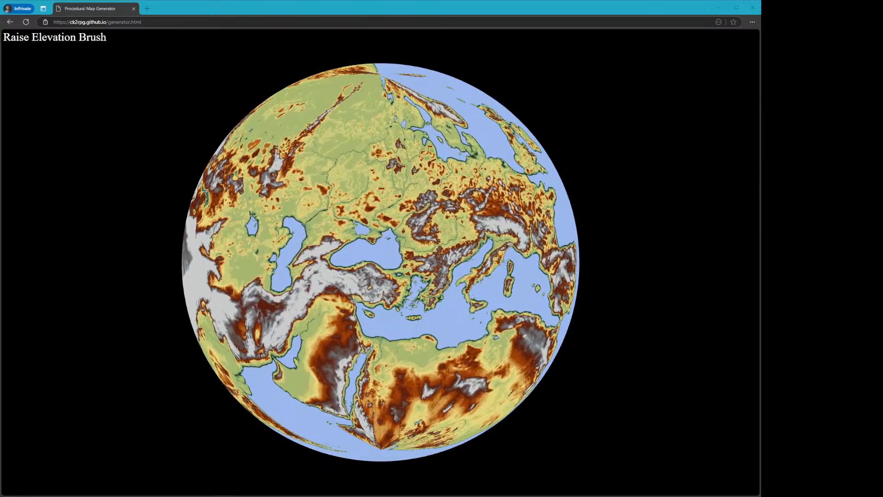
left_click_drag(441, 283, 569, 290)
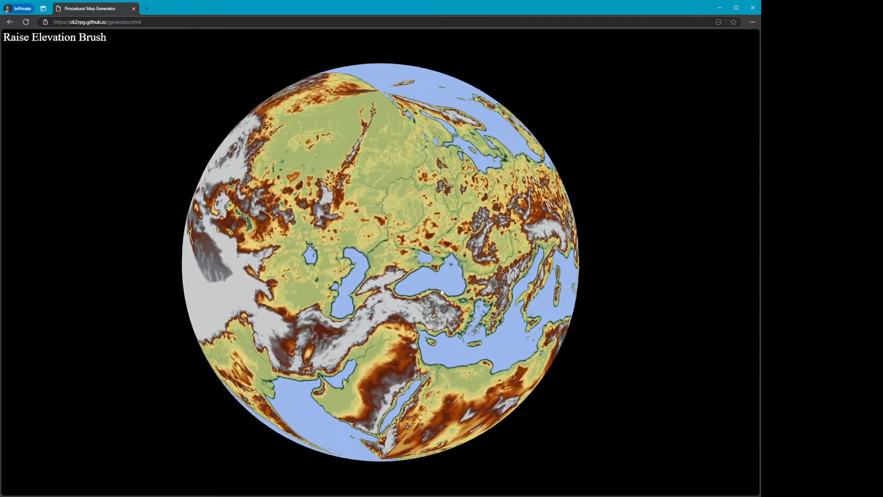
key("Escape")
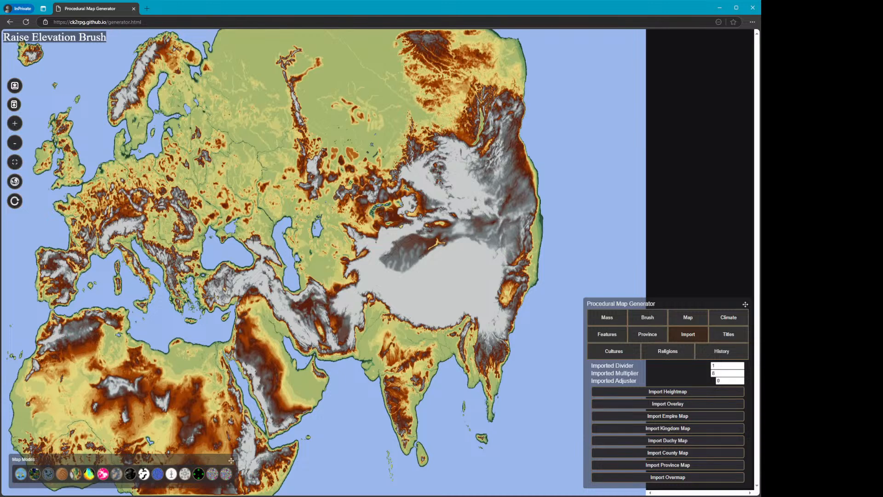
Fly through the imported terrain in 3D view to examine its mountain ranges and lakes
key("alt+Tab")
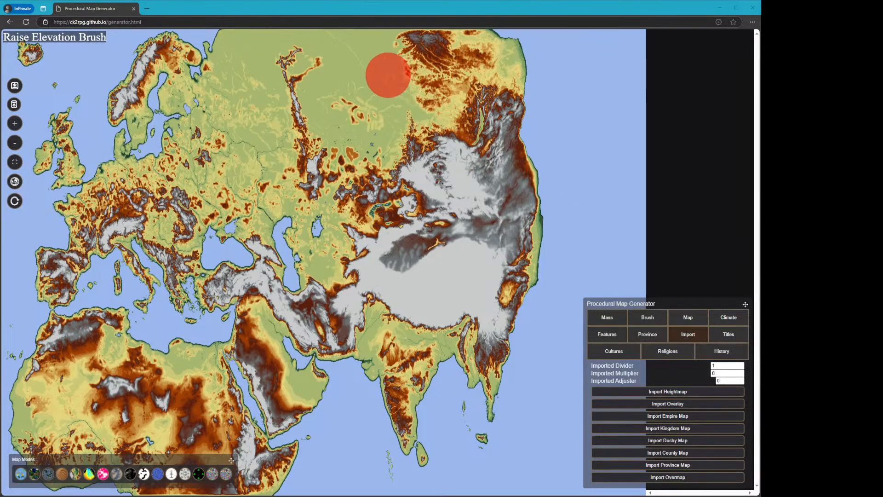
left_click(276, 8)
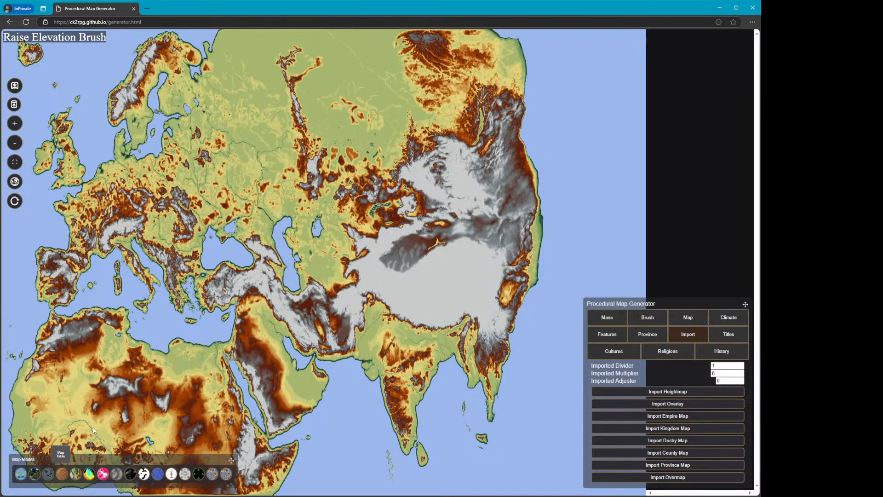
key("s")
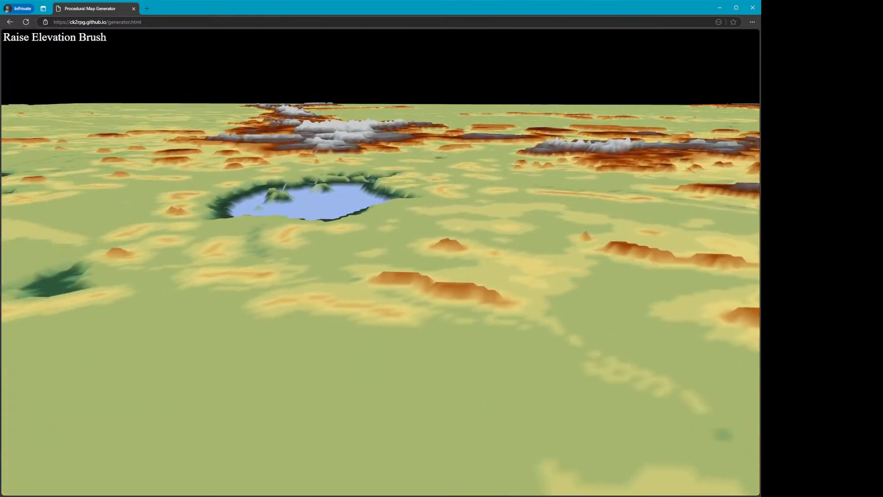
key("w")
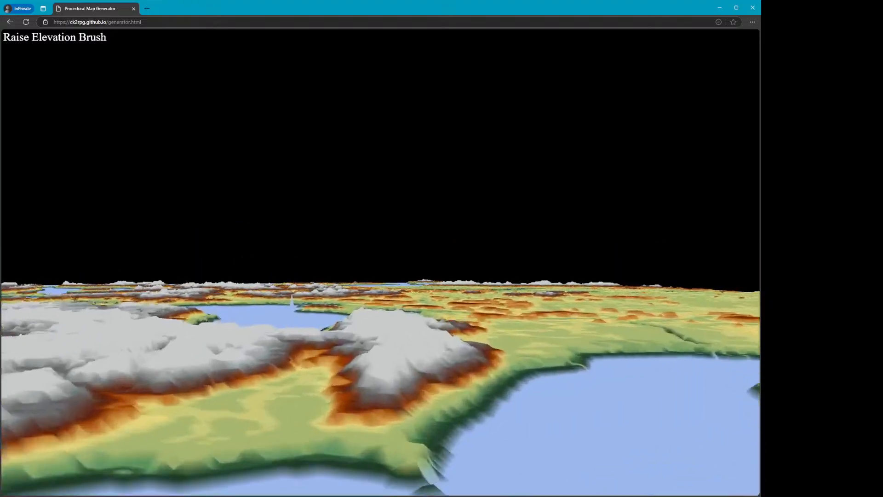
key("w")
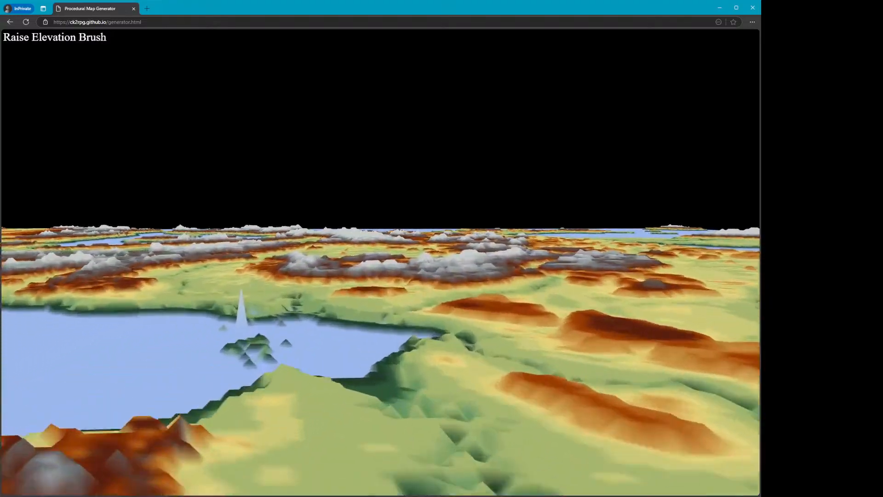
key("w")
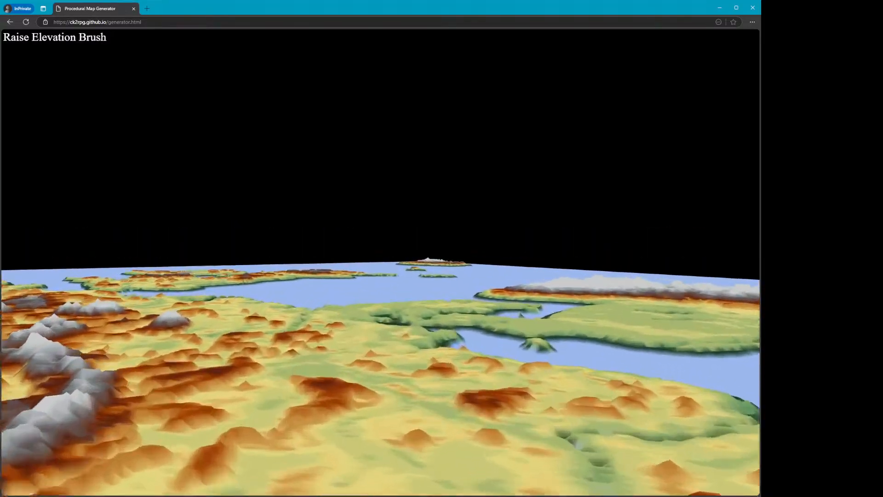
key("w")
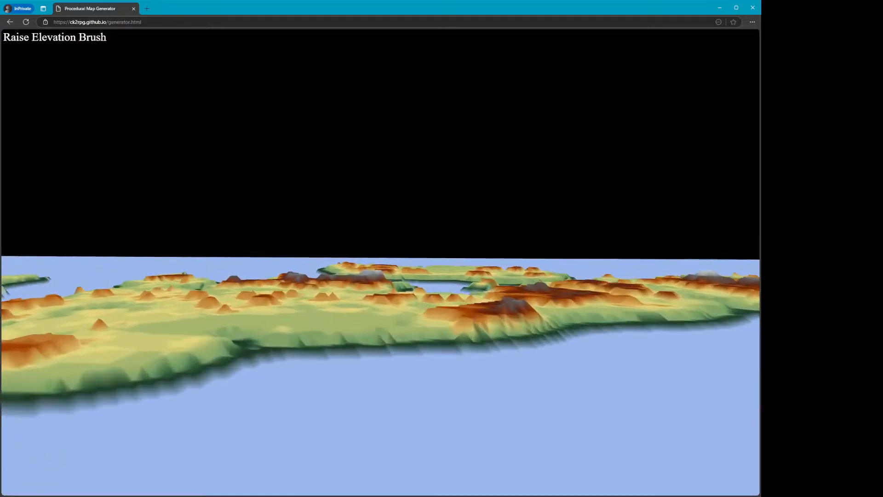
key("w")
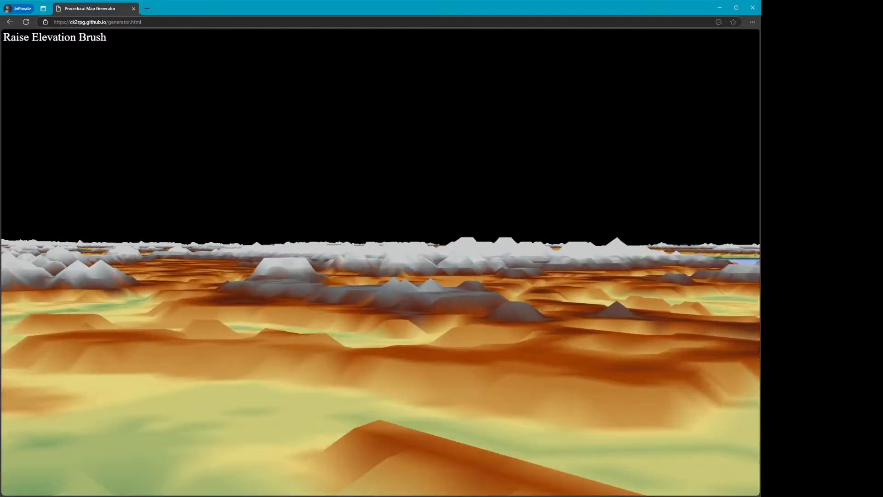
key("w")
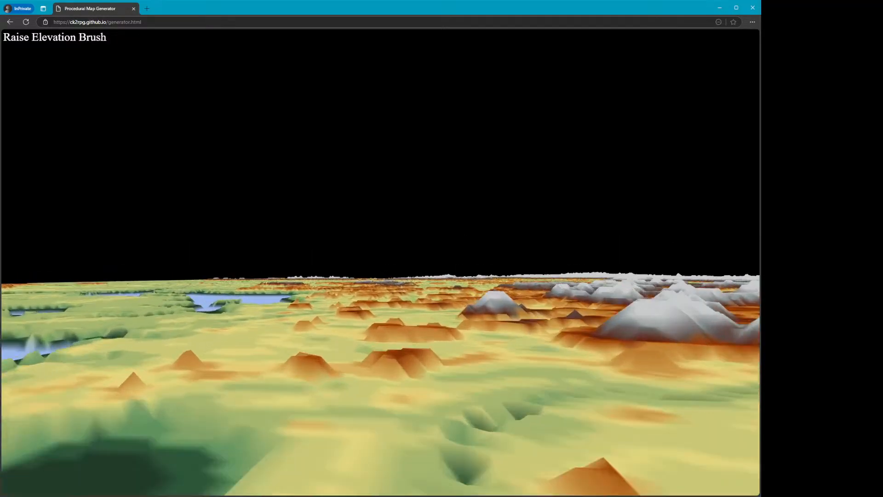
key("w")
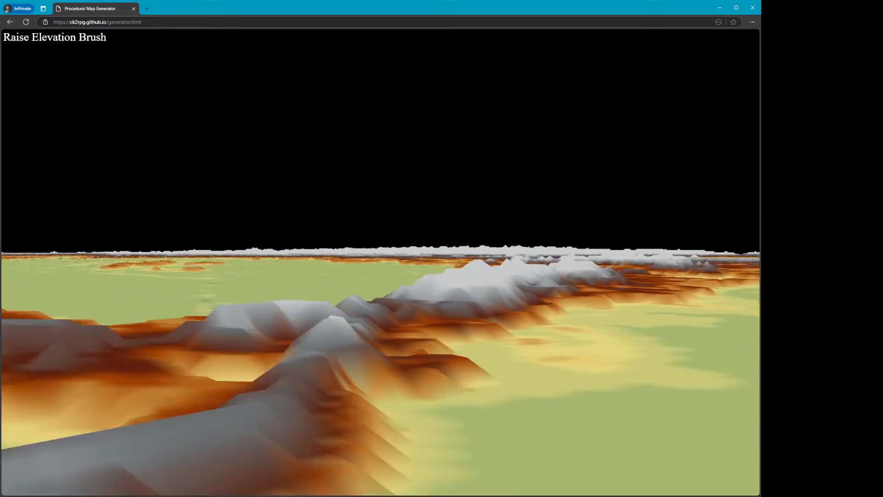
scroll(381, 262, "down", 10)
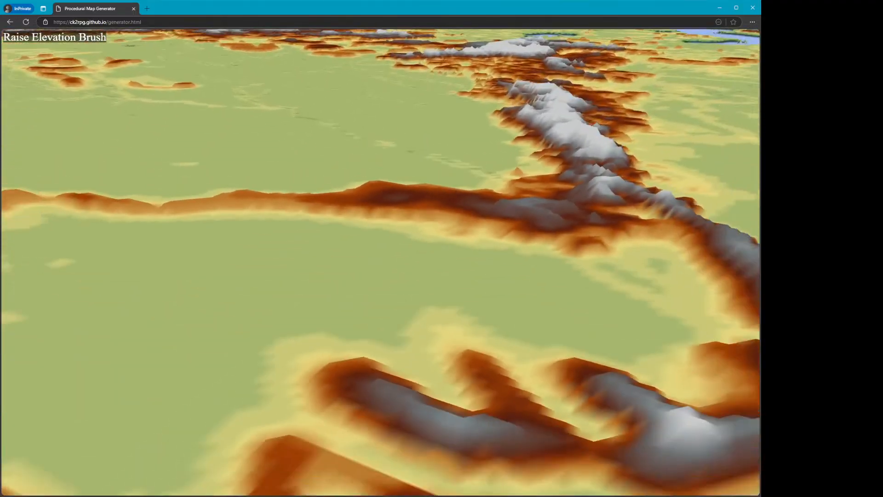
Fly across the imported Eurasia terrain in 3D to examine its plains, mountain chains and coastlines, leaving the 3D view
key("s")
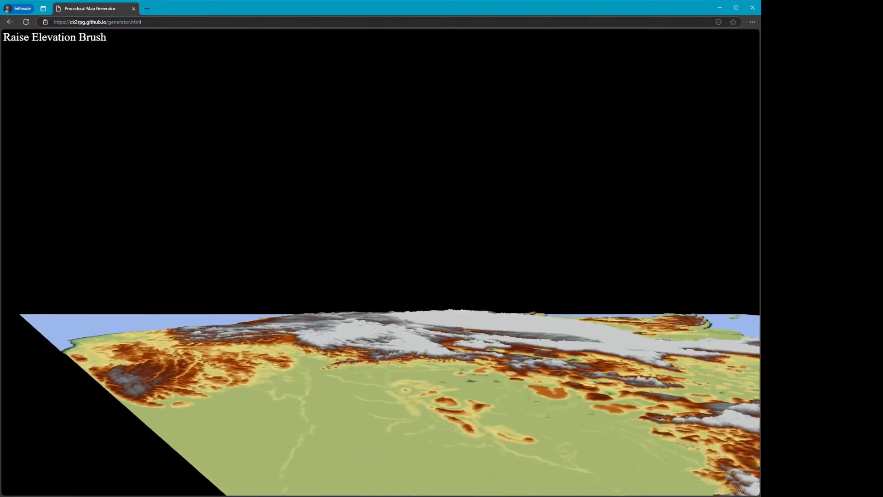
key("w")
key("w")
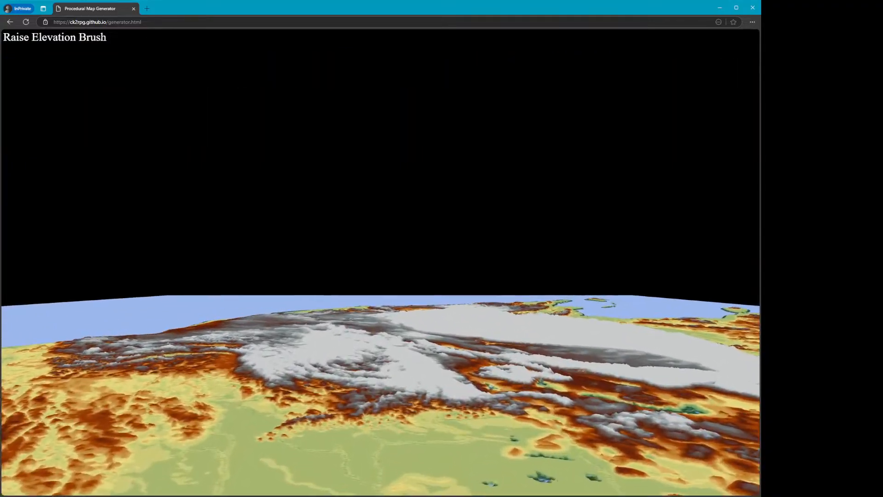
key("s")
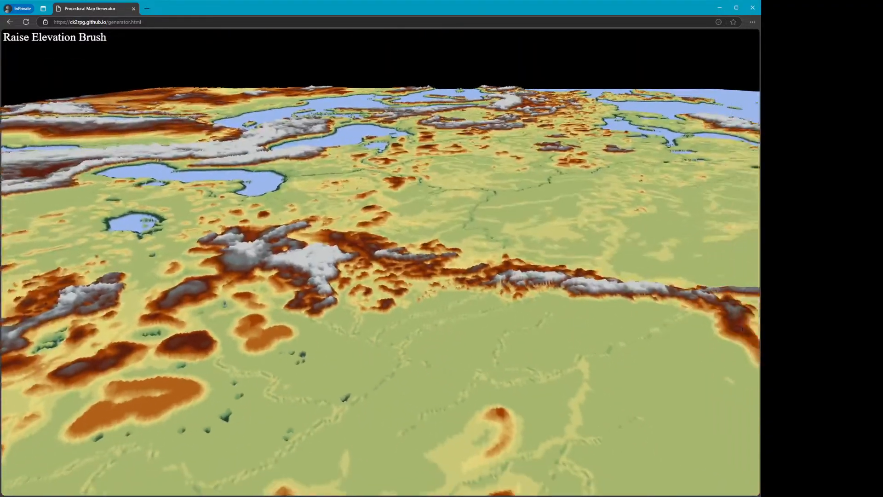
key("w")
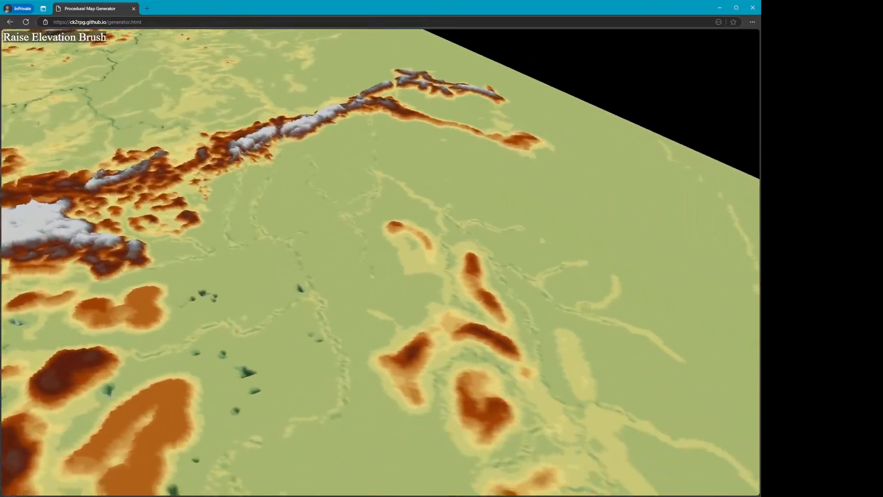
key("s")
key("s")
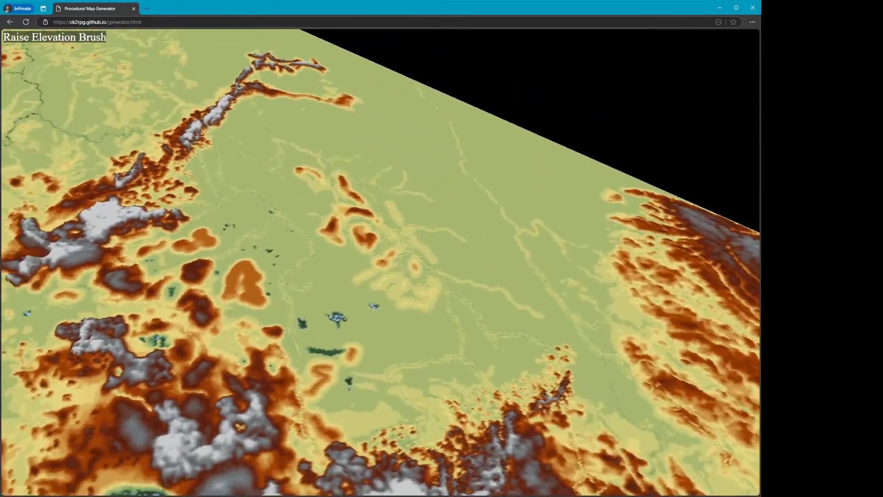
key("a")
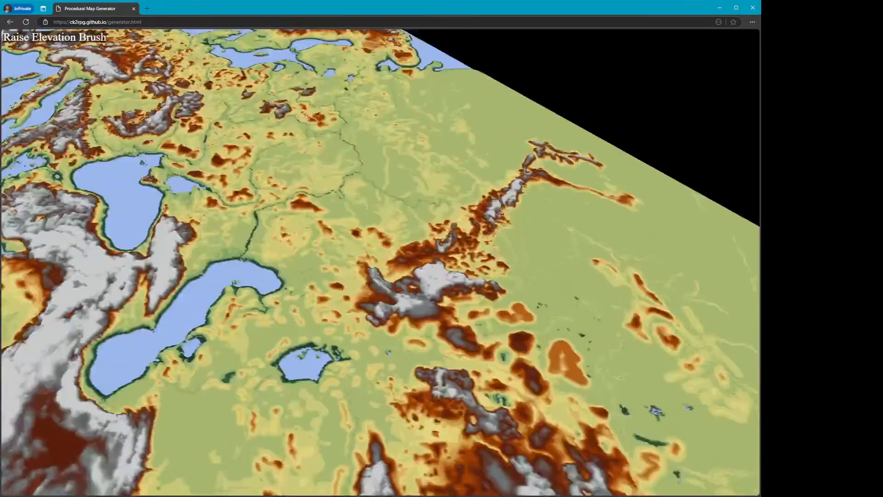
key("w")
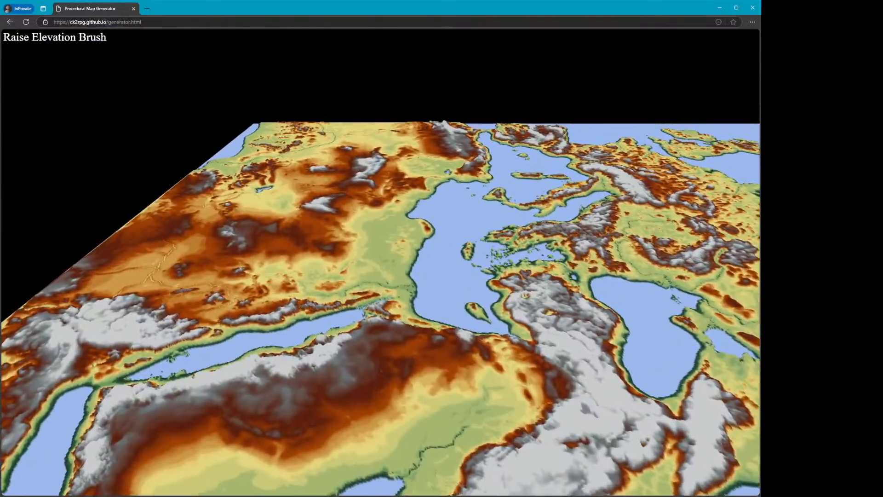
key("w")
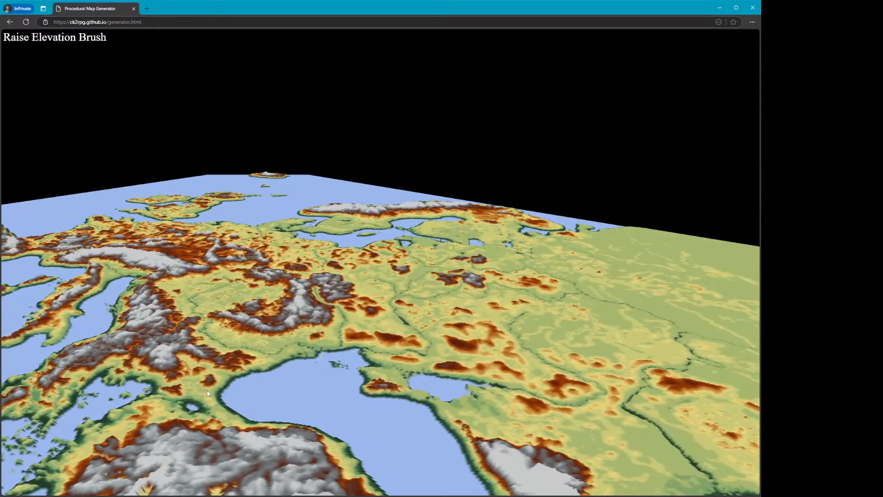
key("Escape")
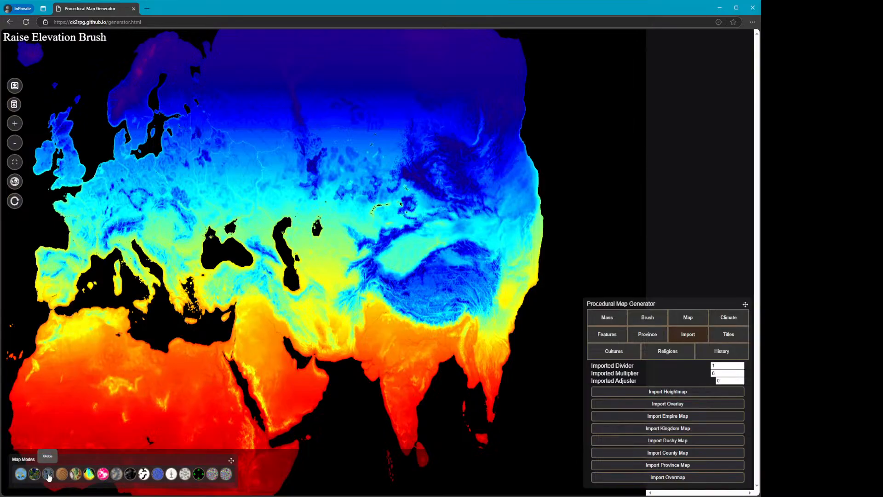
Show the temperature-coloured map as a globe and rotate it
left_click(48, 475)
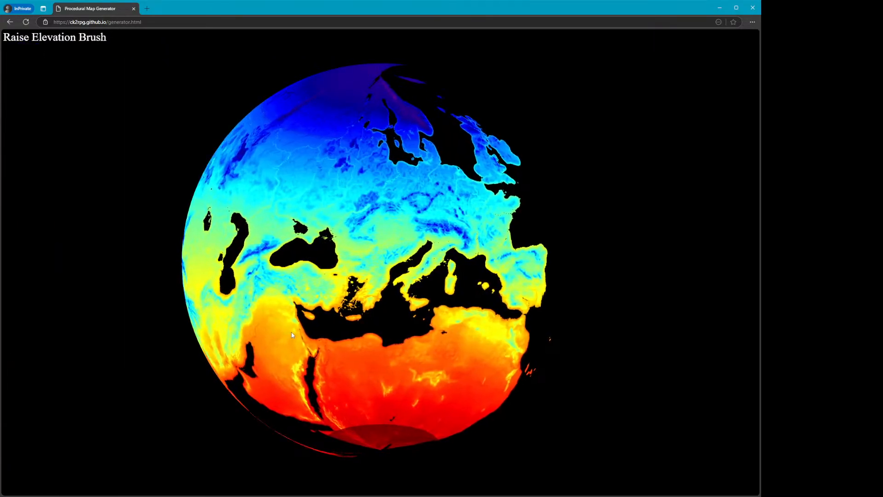
left_click_drag(291, 335, 343, 339)
key("Escape")
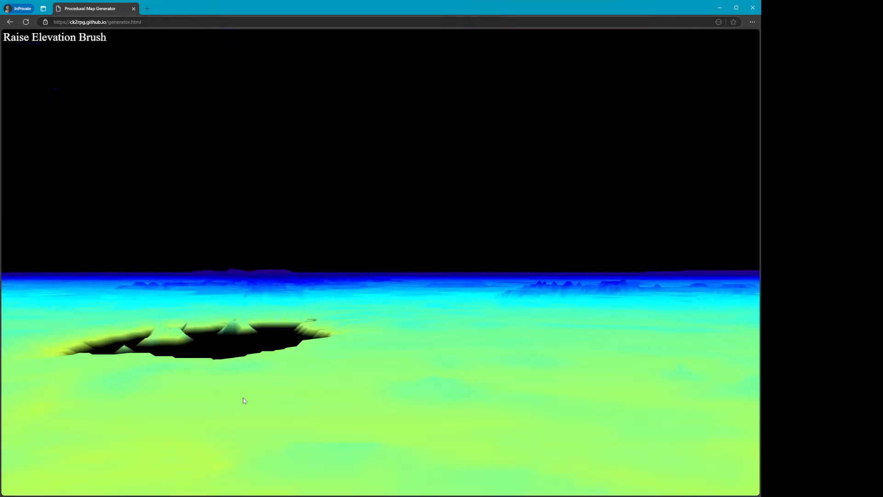
Fly over the temperature-coloured map in the 3D view
left_click(243, 398)
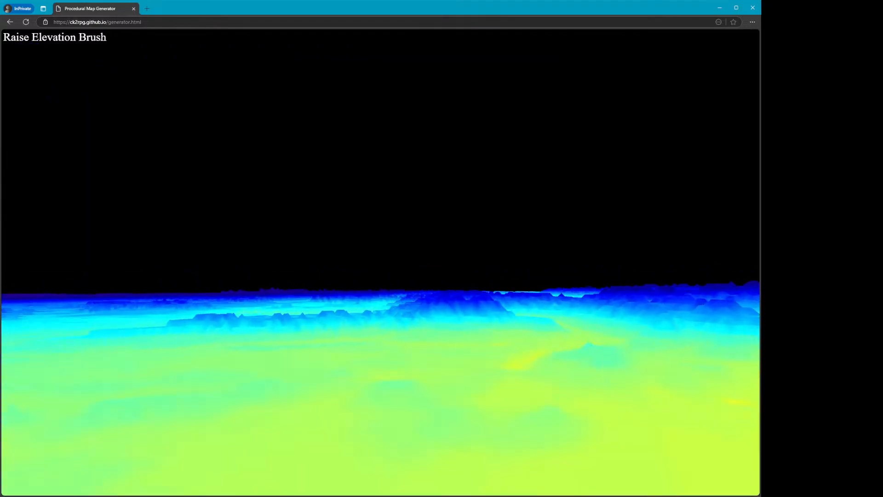
key("w")
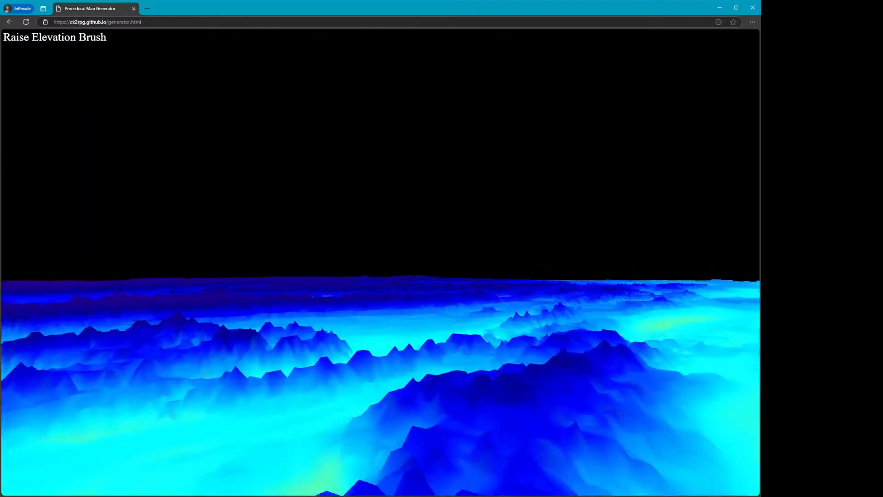
key("s")
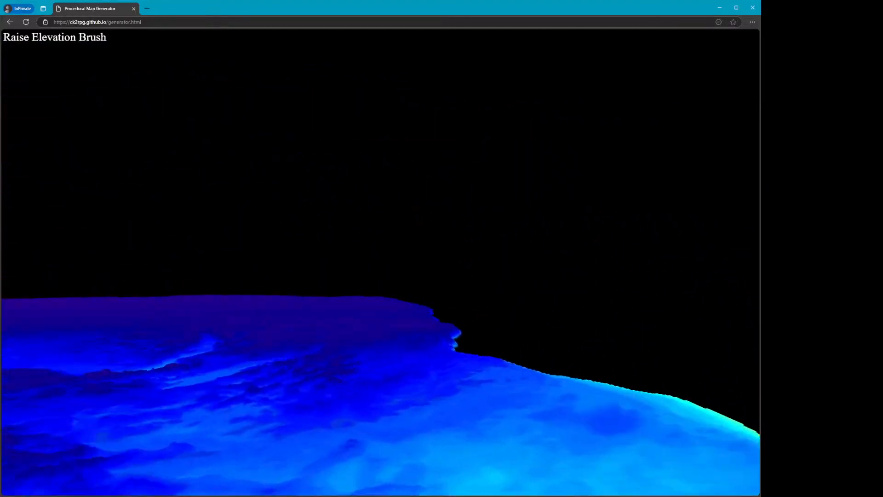
key("d")
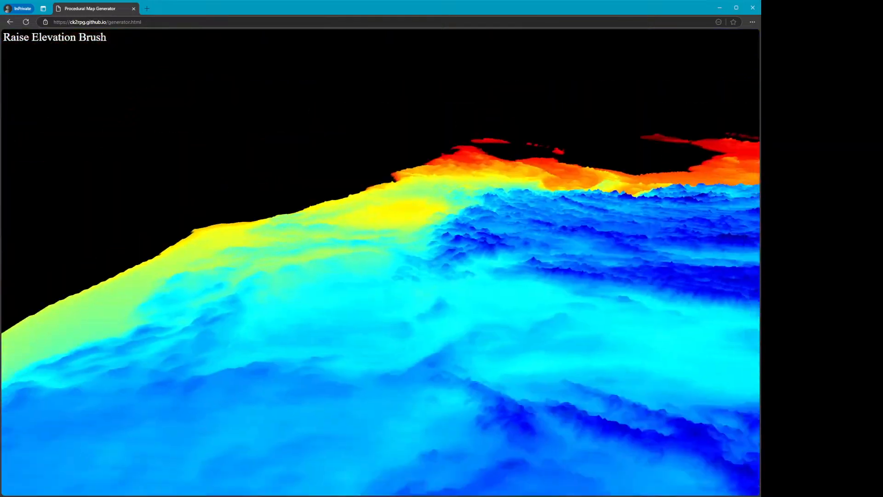
key("Escape")
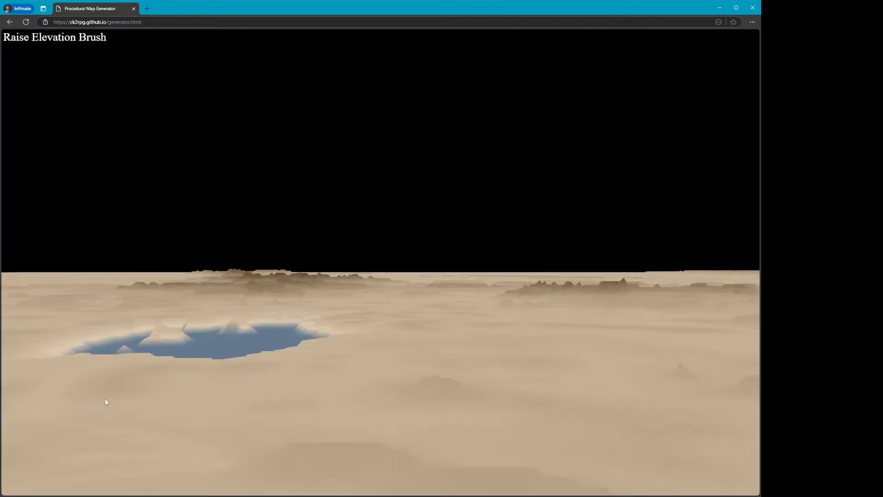
Fly over the map table-styled Eurasia terrain in the 3D view
left_click(104, 402)
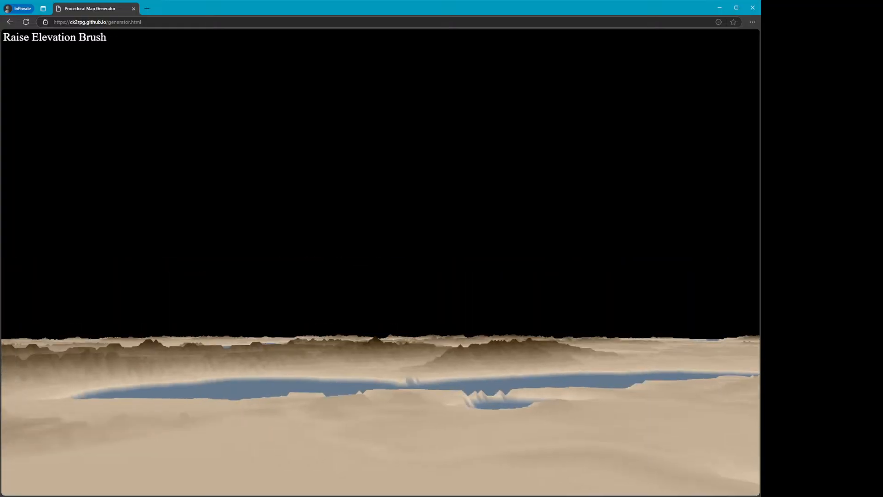
key("space")
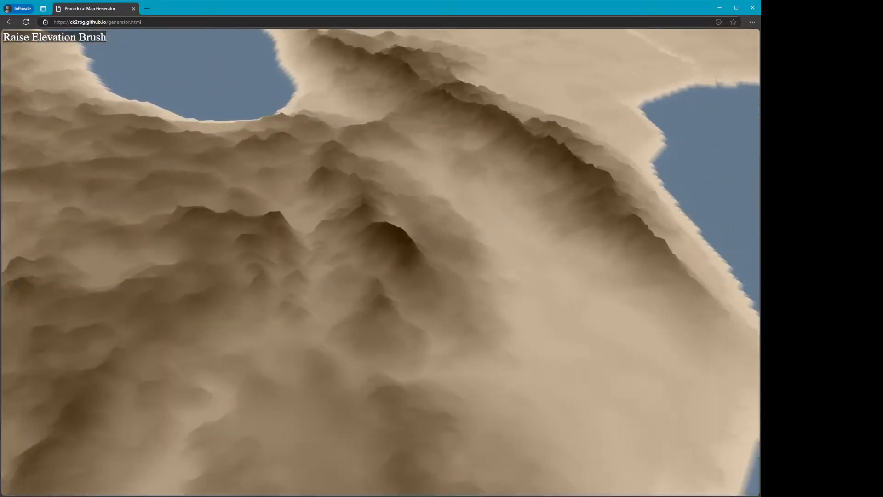
key("space")
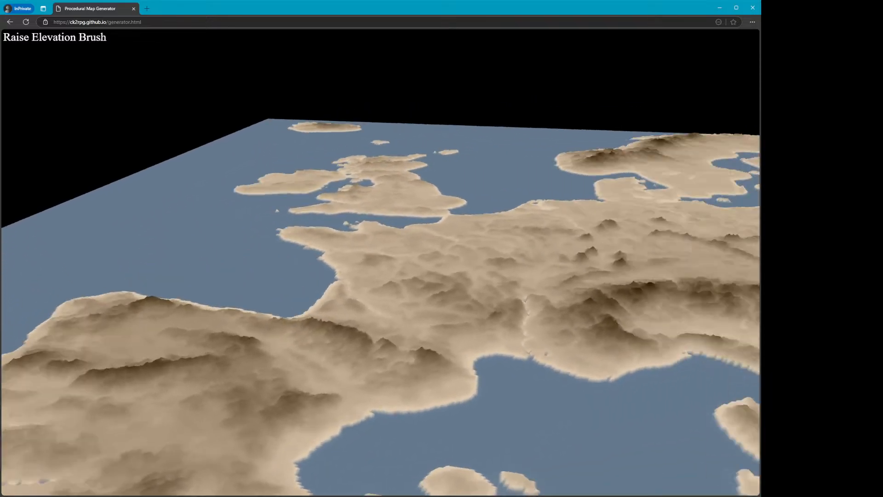
key("Escape")
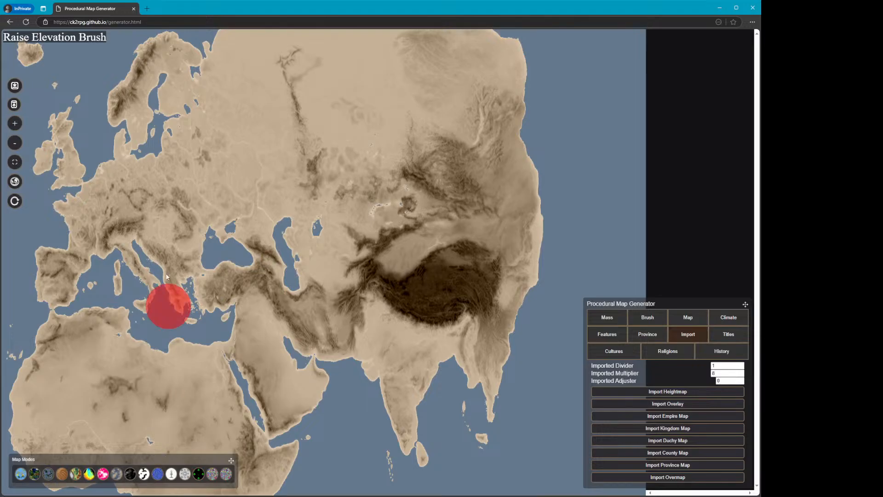
Reload the generator page and view the new random map in the tree-symbol map mode, zoomed in
left_click(26, 22)
left_click(294, 167)
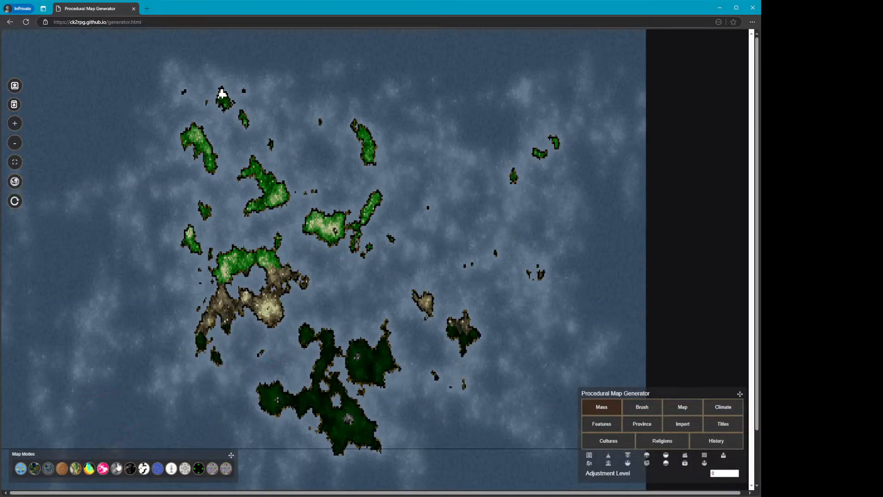
left_click(144, 468)
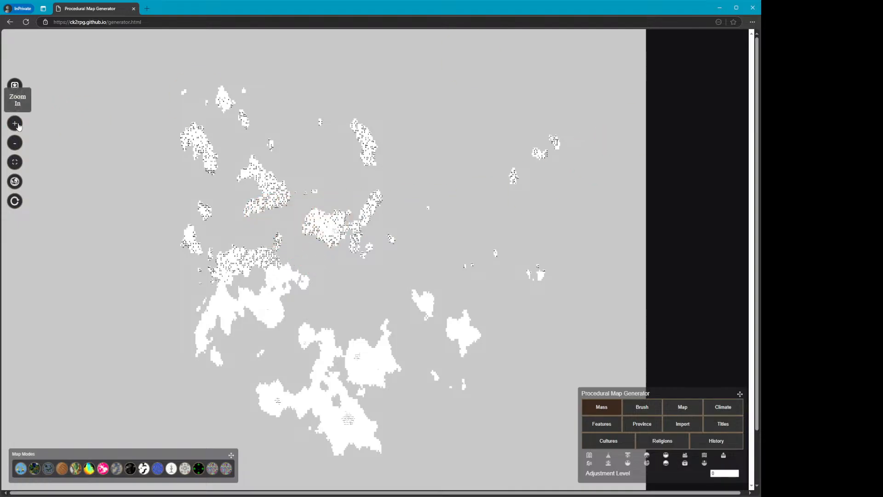
left_click(15, 123)
scroll(390, 331, "down", 5)
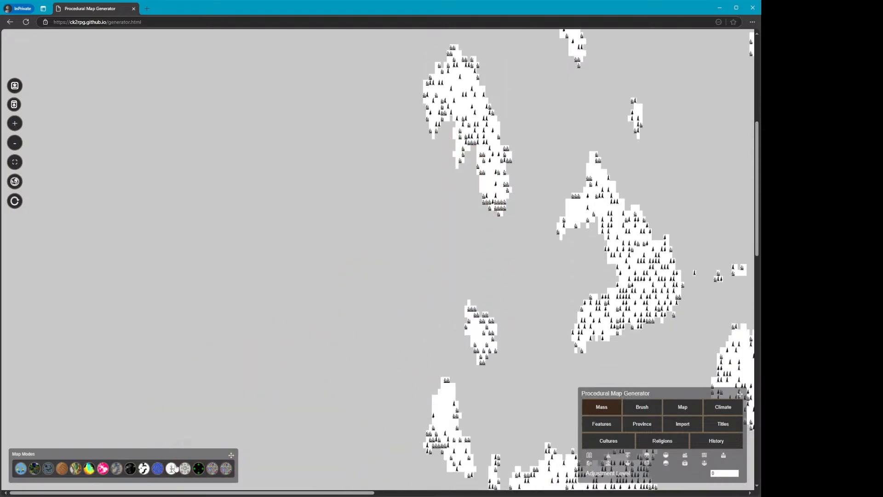
left_click_drag(149, 494, 378, 494)
scroll(339, 352, "down", 9)
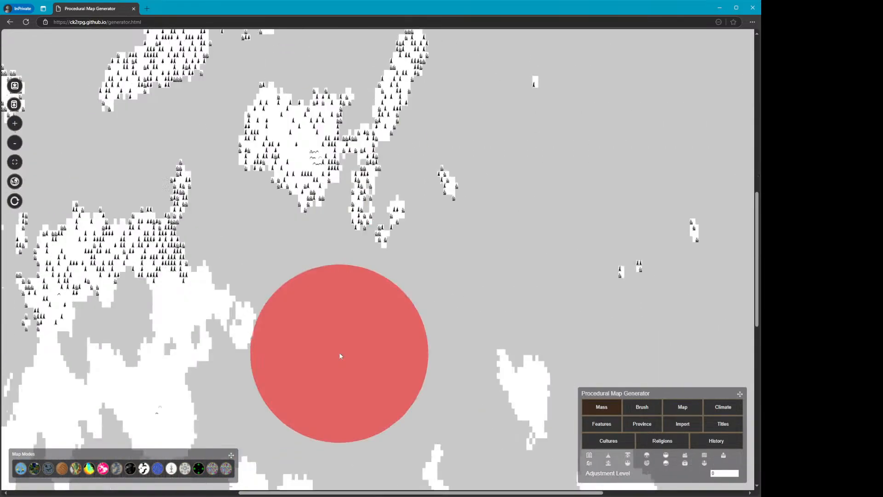
scroll(329, 365, "up", 3)
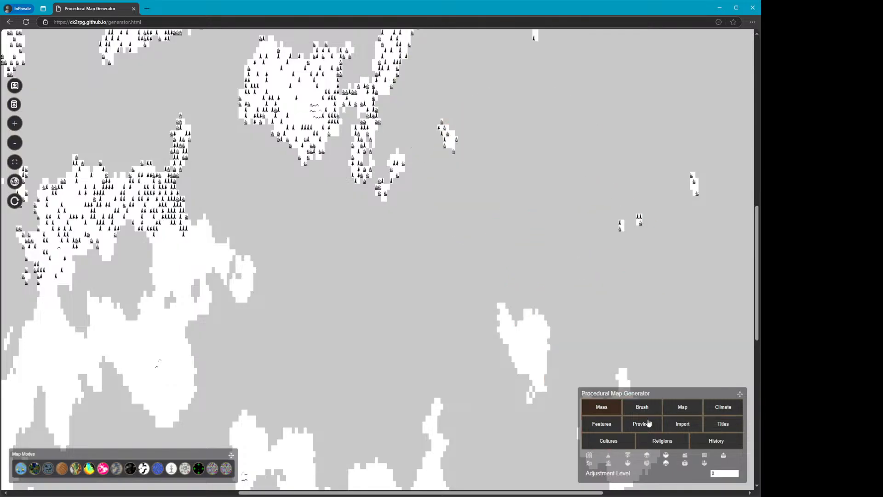
Set the Map Size and Resolution to 2048x1024 in the map settings
left_click(678, 411)
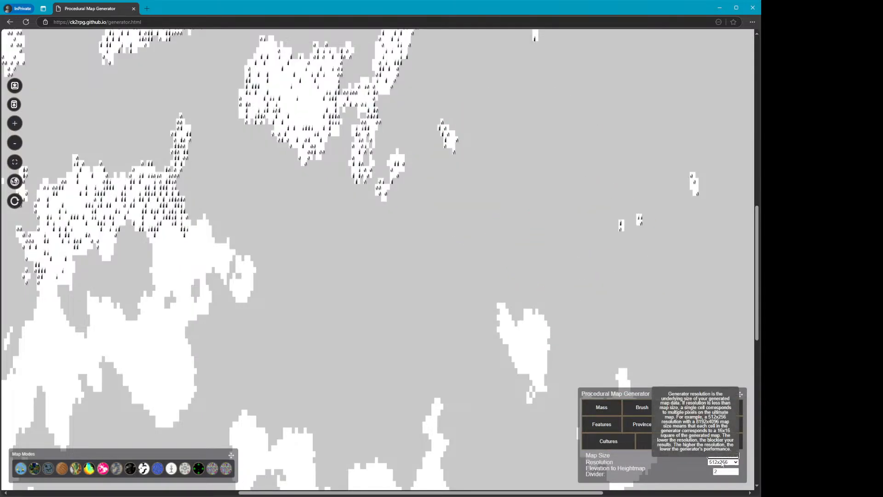
mouse_move(722, 471)
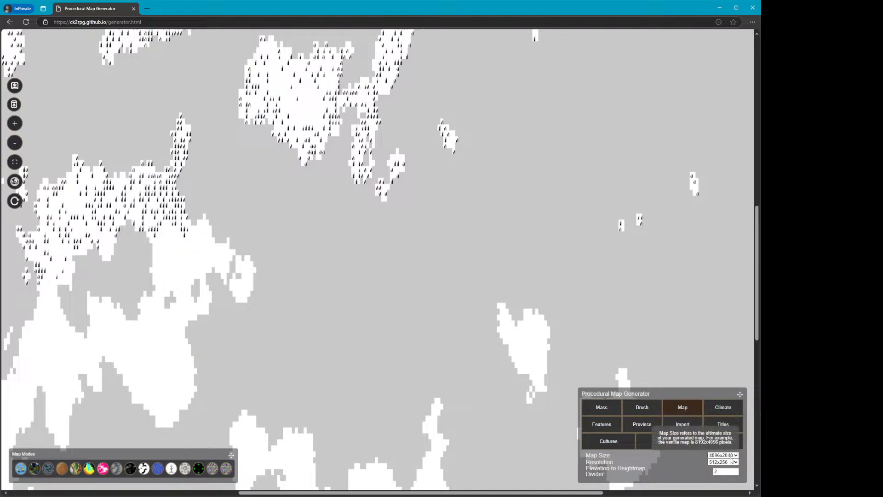
left_click(724, 455)
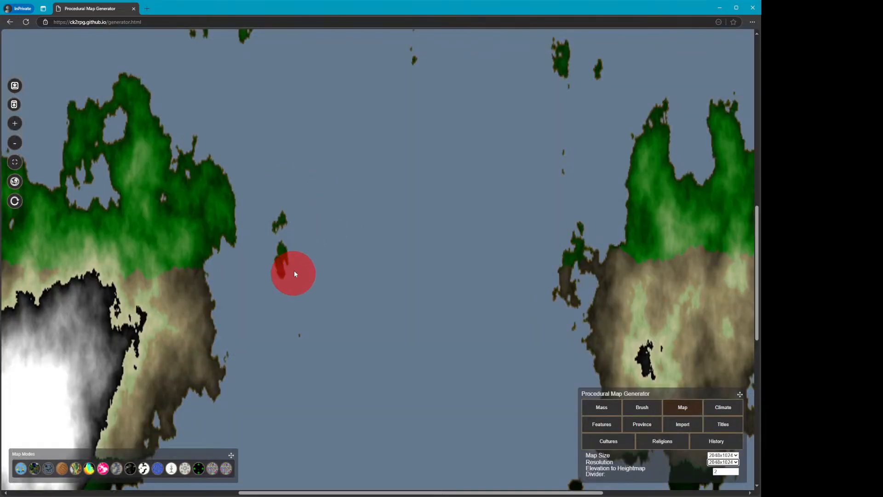
Switch to the outline map mode and zoom out to fit the whole map
left_click(144, 468)
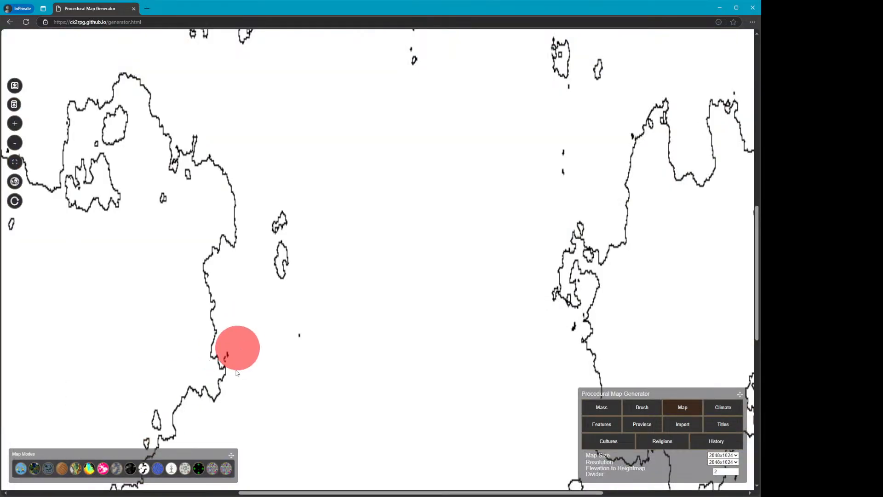
scroll(418, 389, "down", 2)
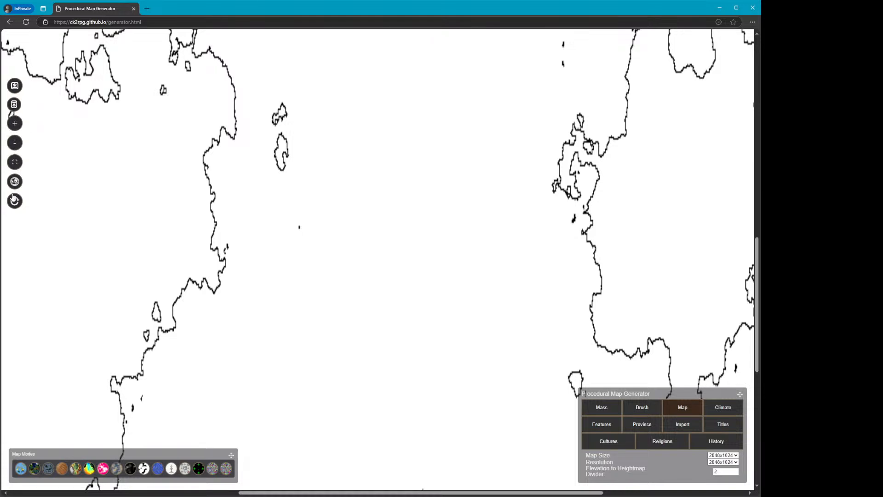
left_click(16, 163)
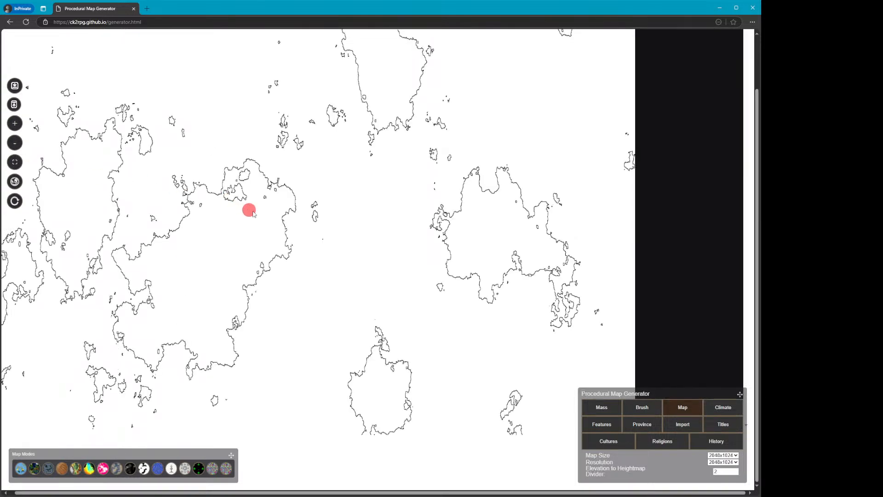
Examine the outline map in the 3D view and as a globe
left_click(64, 469)
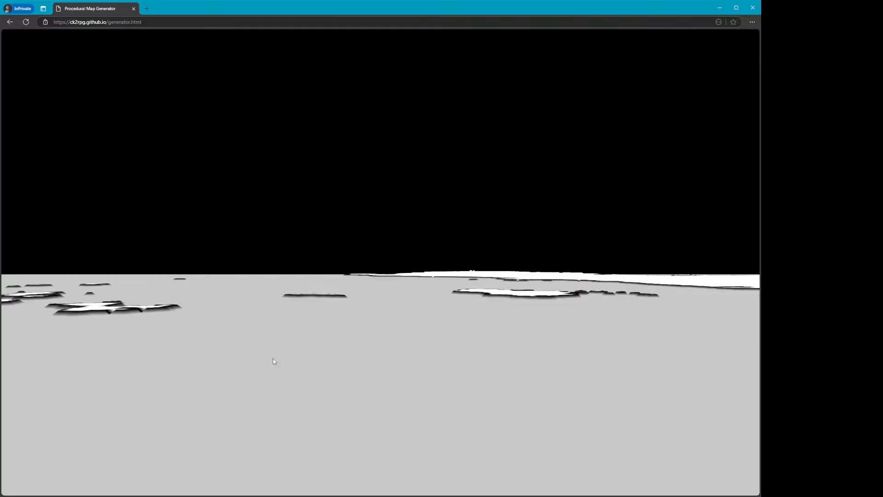
left_click_drag(275, 362, 340, 299)
scroll(275, 362, "down", 5)
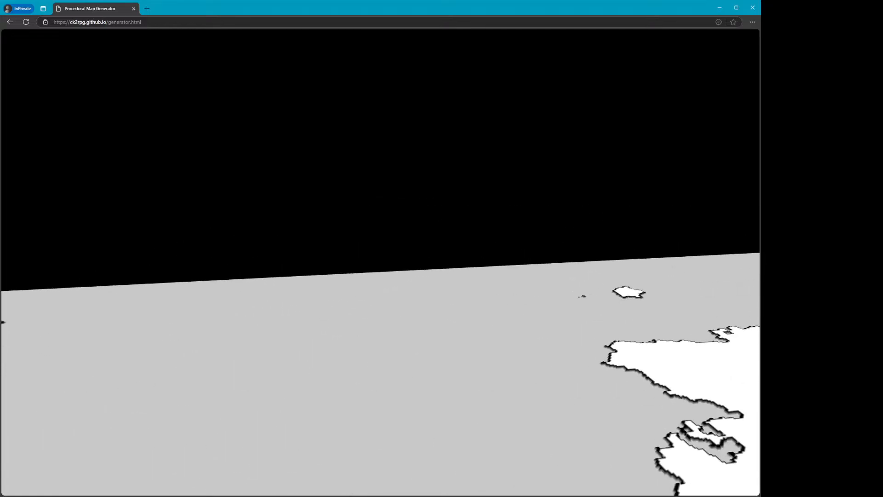
key("Escape")
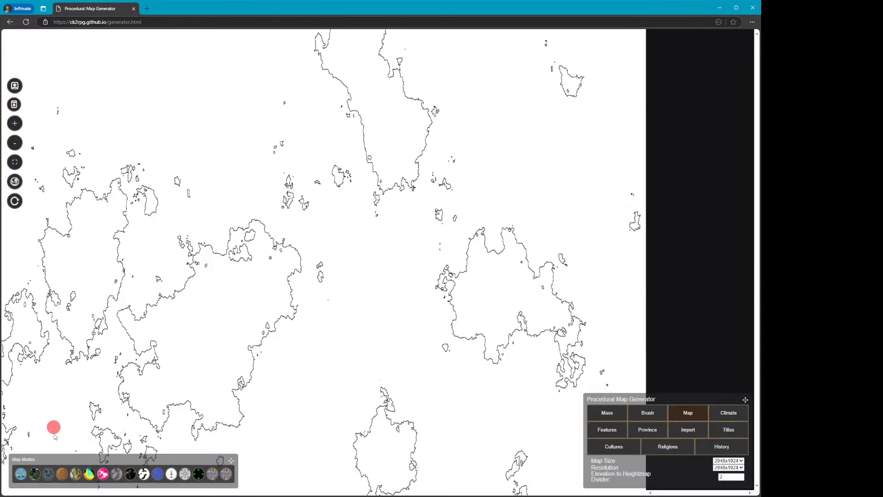
left_click(48, 475)
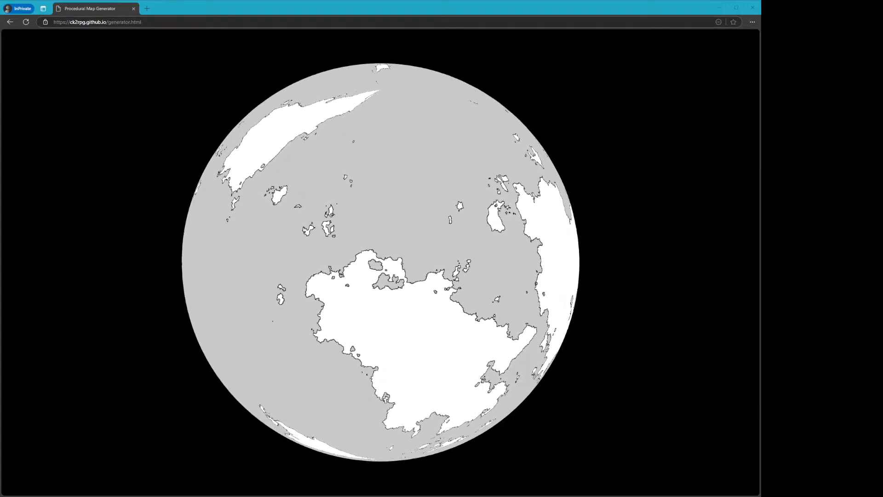
Rotate the globe to view the other side of the outline map, then return to the flat map
left_click(349, 15)
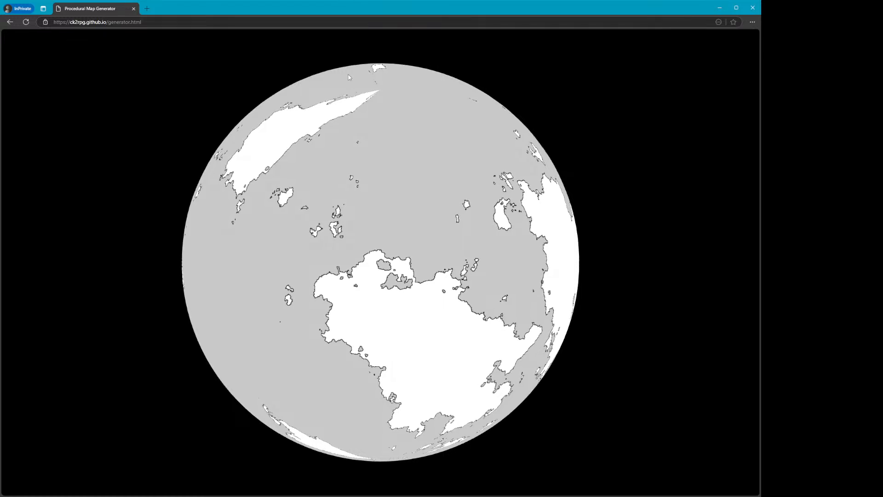
left_click_drag(370, 254, 554, 263)
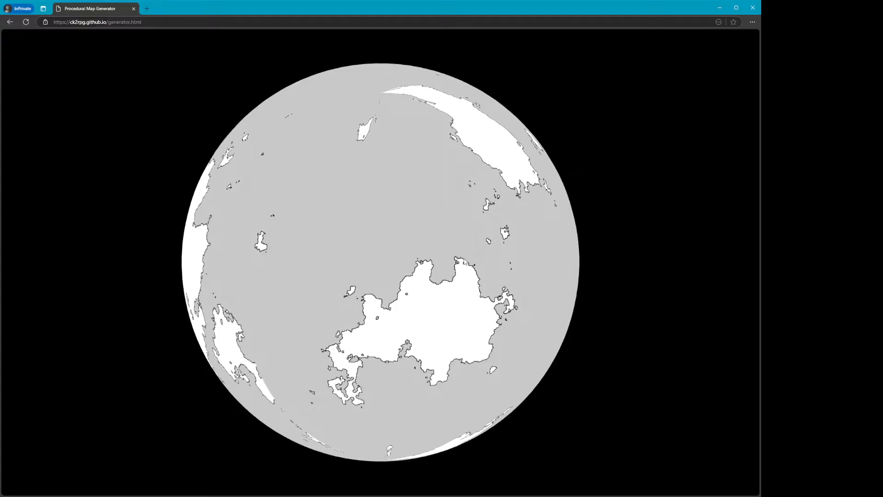
left_click(481, 327)
left_click(685, 432)
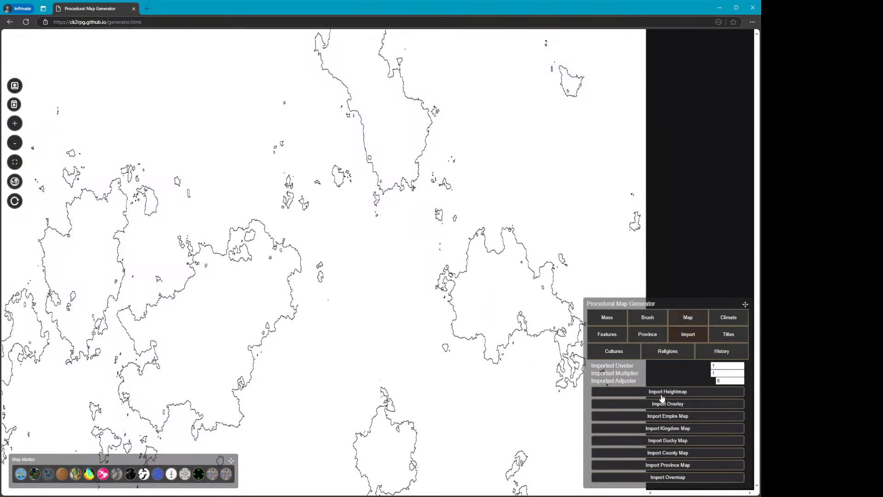
Paint an empire override with the brush over the small island in the northwest of the map
left_click_drag(745, 305, 729, 277)
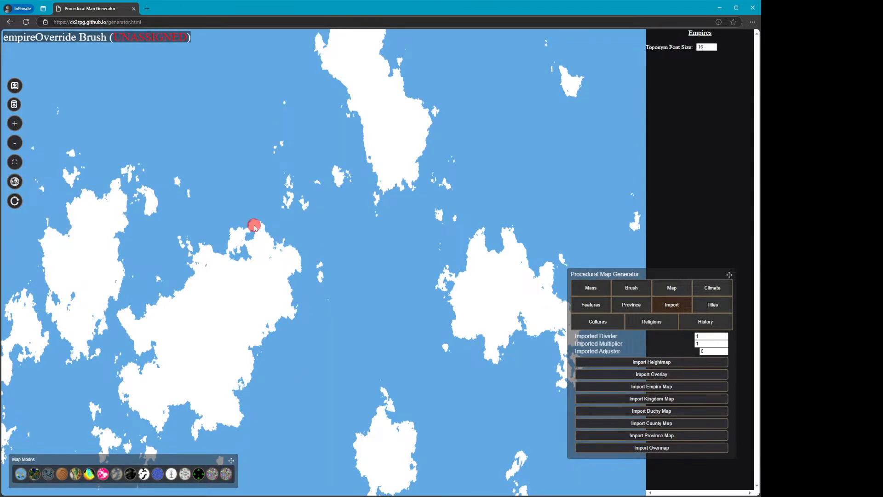
left_click(15, 123)
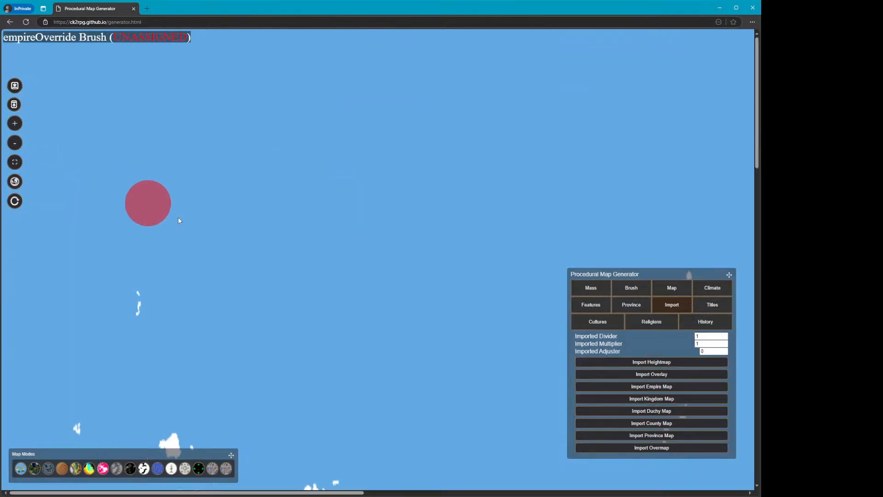
scroll(246, 298, "down", 1)
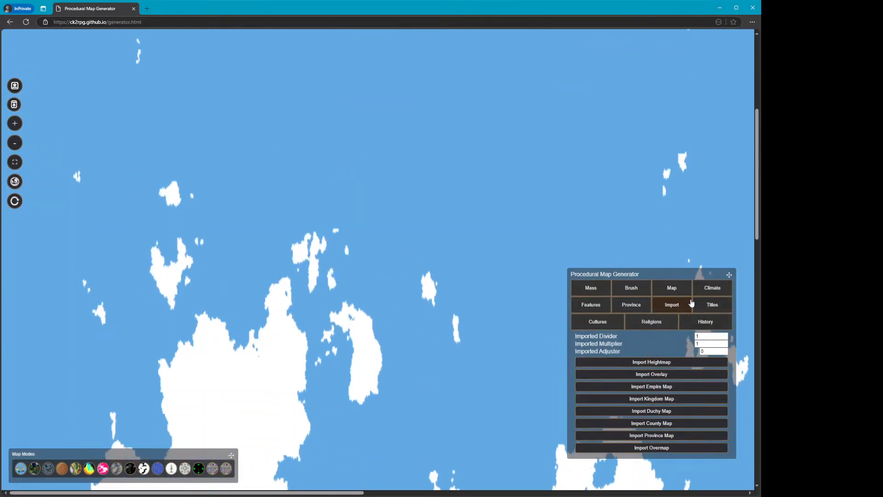
left_click(633, 288)
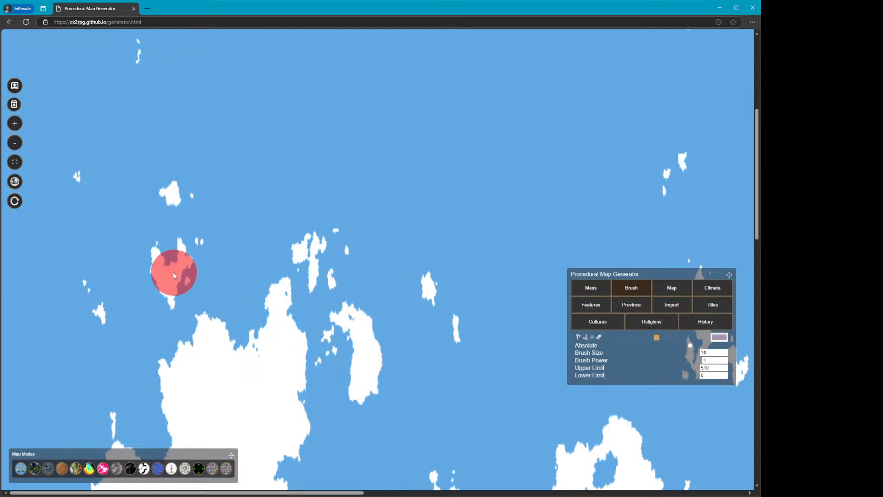
mouse_move(173, 275)
left_mouse_down()
mouse_move(171, 299)
mouse_move(159, 277)
mouse_move(180, 258)
left_mouse_up()
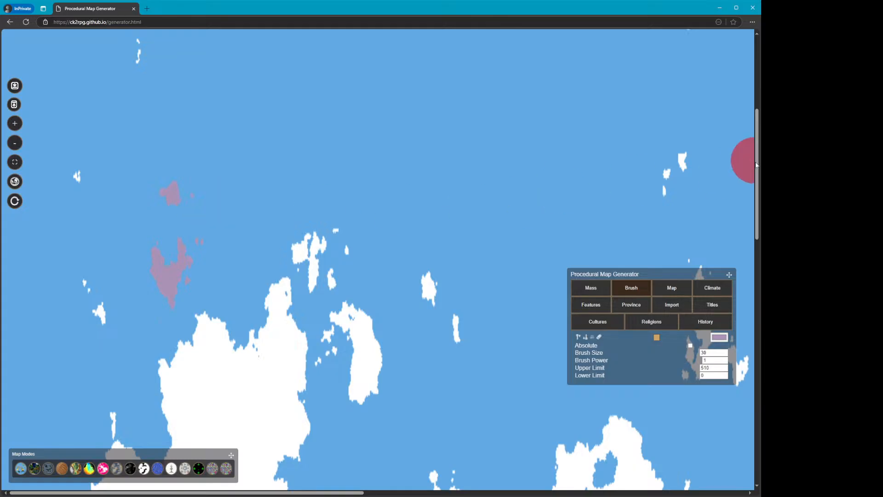
Widen the browser window and fit the whole map into the view
mouse_move(762, 160)
left_mouse_down()
mouse_move(808, 161)
mouse_move(781, 166)
left_mouse_up()
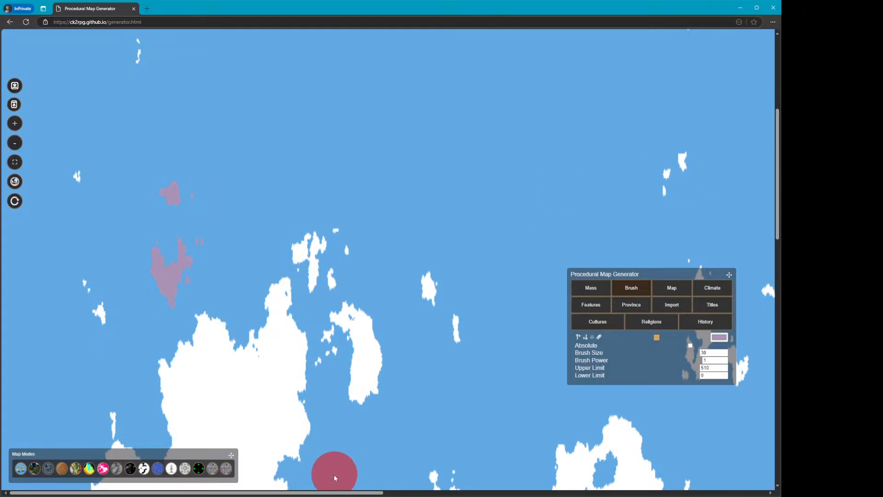
left_click(17, 161)
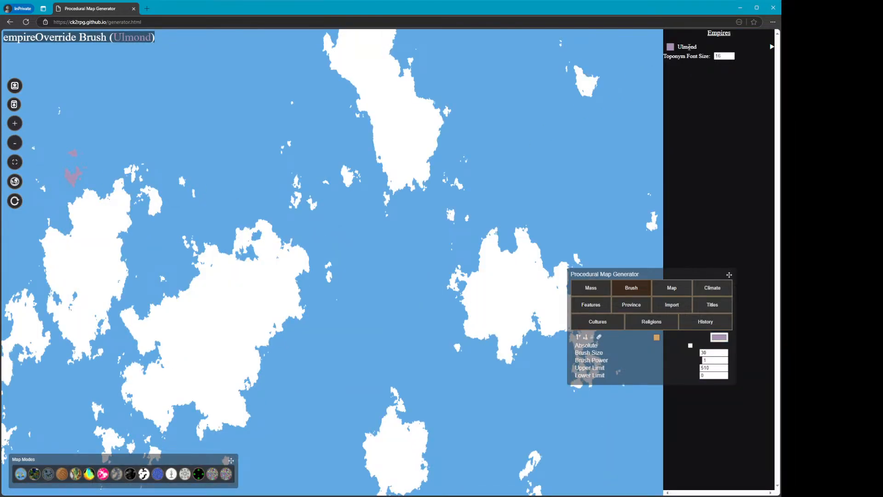
key("alt+Tab")
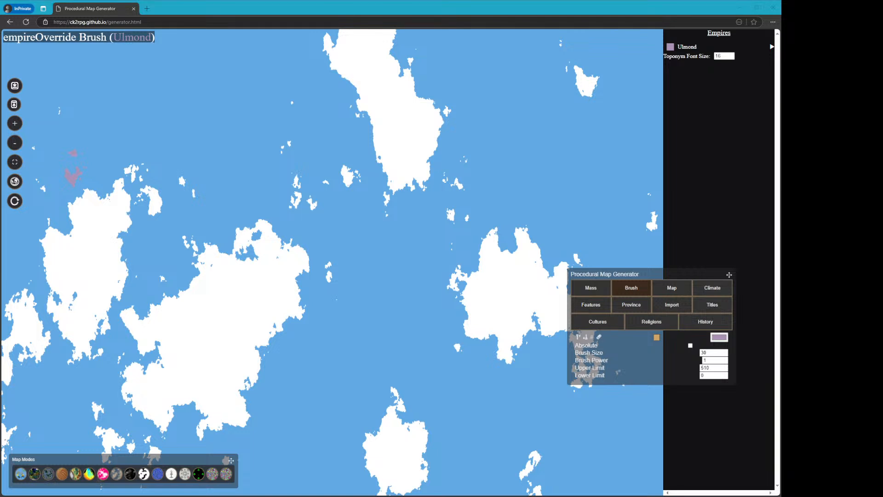
left_click(554, 11)
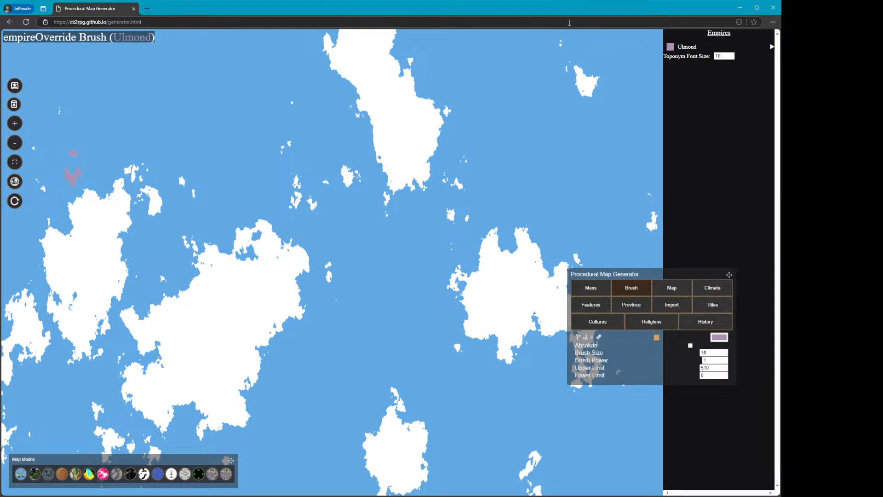
Rename the painted empire's localized title to Northwest Isle
left_click(692, 47)
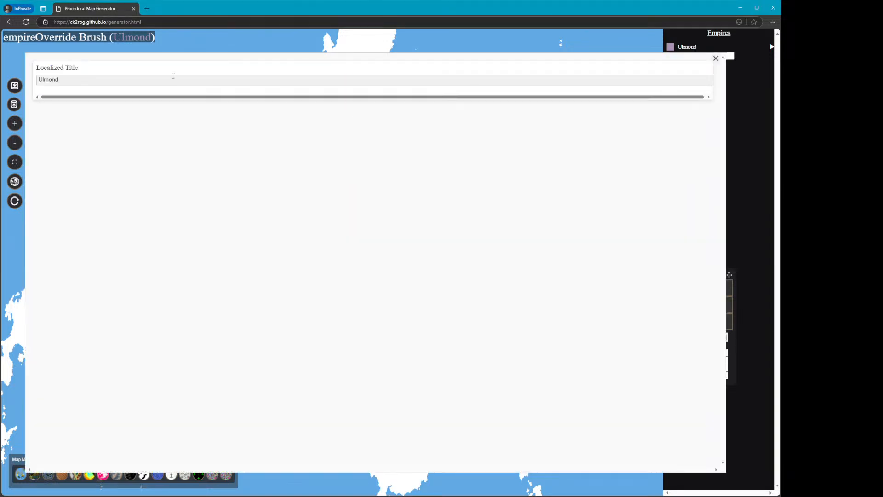
left_click_drag(93, 79, 31, 80)
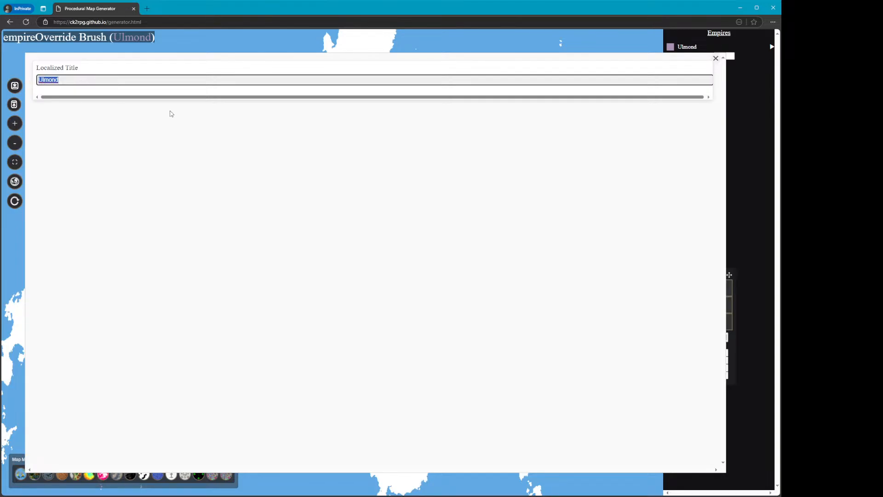
type("Northwest Isle")
left_click(719, 58)
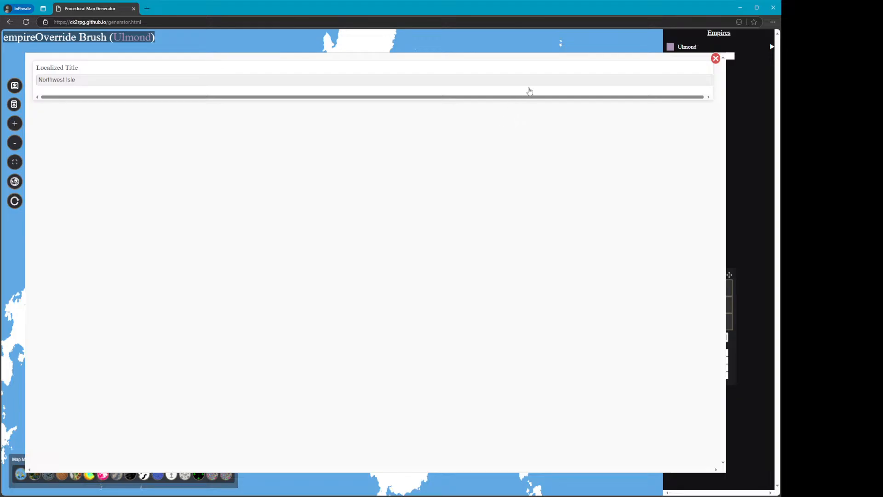
left_click(715, 58)
Switch to another map mode and zoom in to browse the map around the painted area
mouse_move(75, 179)
left_mouse_down()
mouse_move(79, 169)
mouse_move(87, 180)
left_mouse_up()
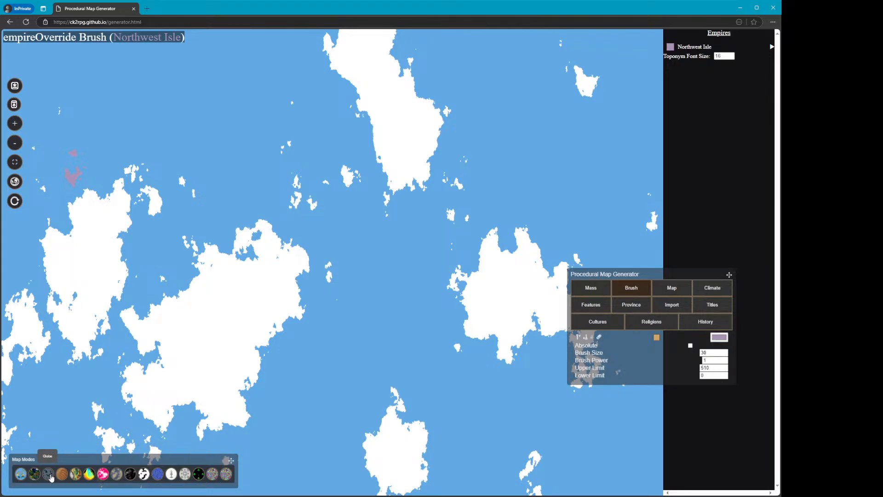
left_click(48, 474)
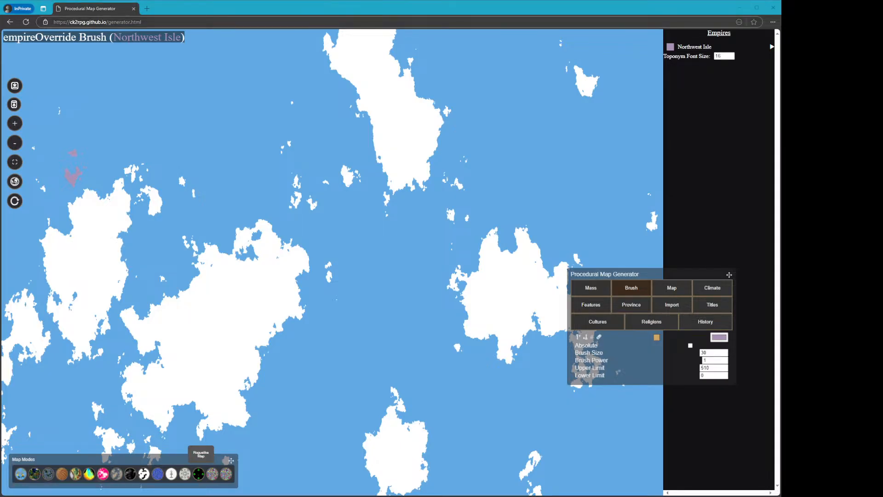
left_click(142, 22)
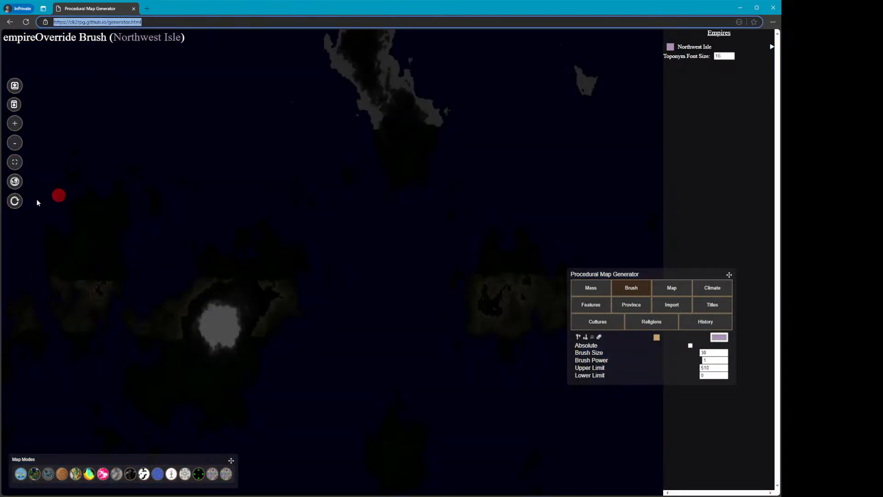
left_click(14, 123)
scroll(344, 333, "down", 6)
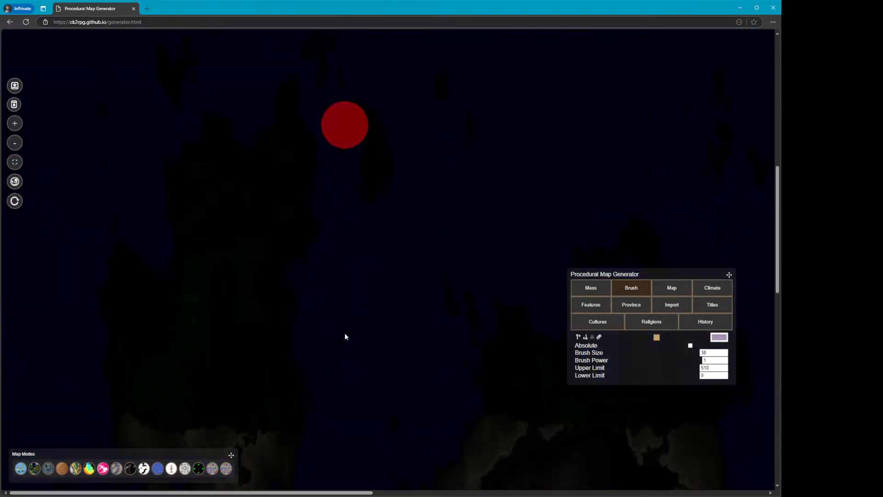
scroll(308, 339, "down", 4)
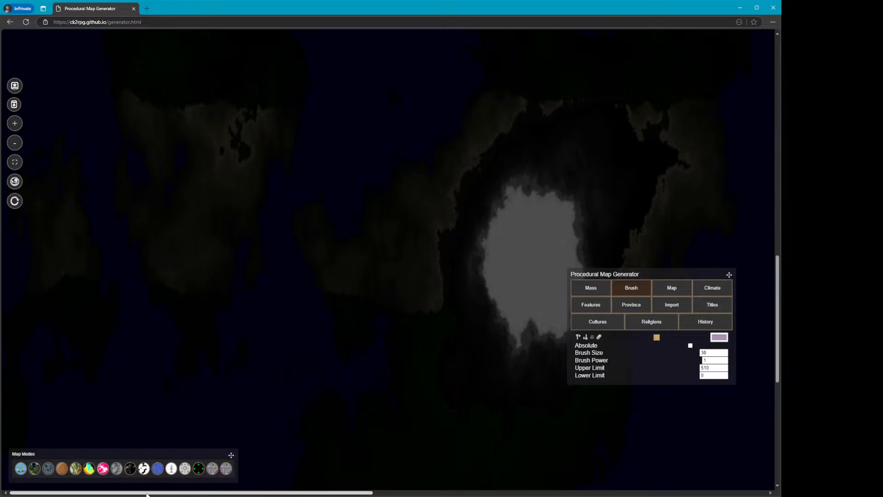
left_click_drag(156, 493, 281, 496)
scroll(334, 346, "down", 6)
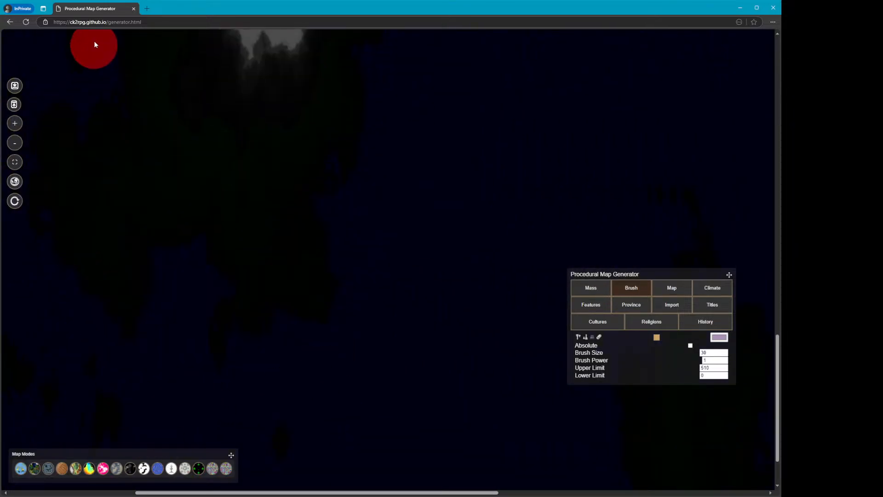
Reload the generator page to get a new world and open its map settings
left_click(112, 22)
key("Return")
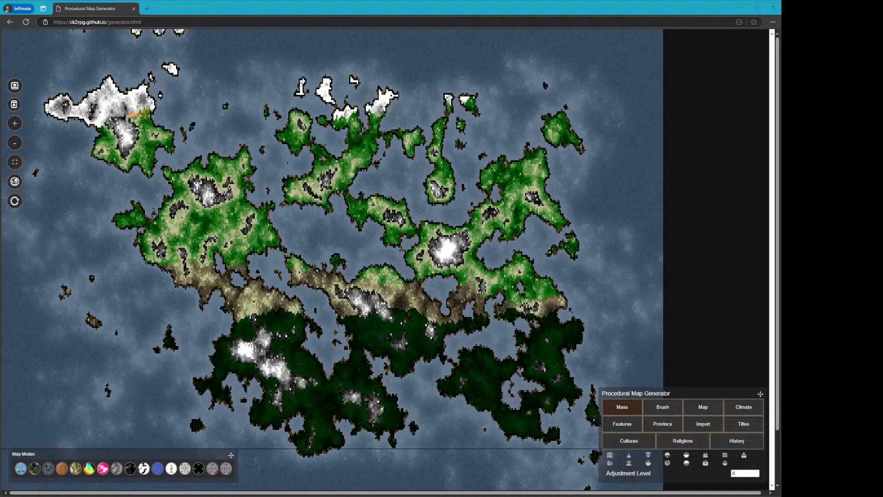
left_click(452, 11)
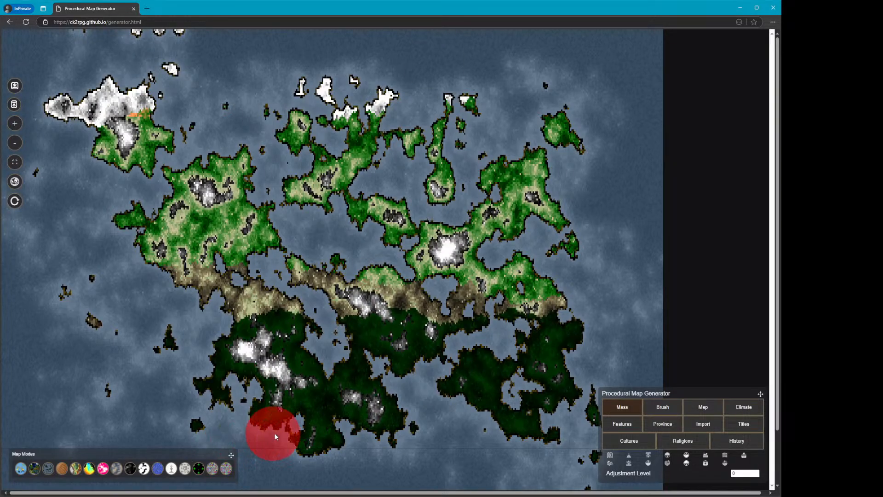
left_click(706, 411)
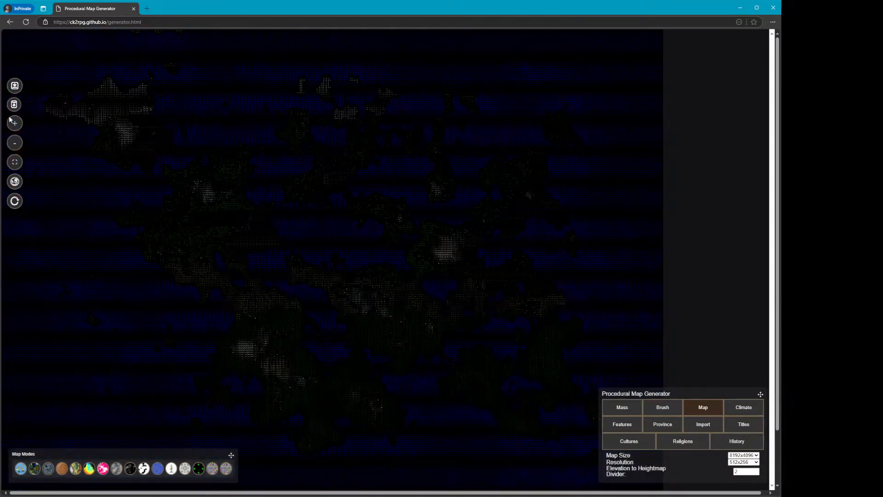
Zoom into the new map and set the Brush Size to 1
left_click(15, 124)
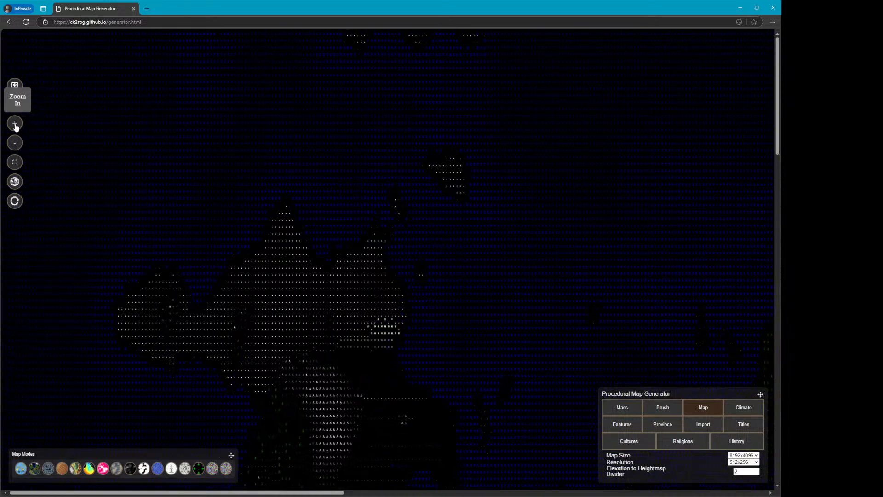
scroll(408, 342, "down", 5)
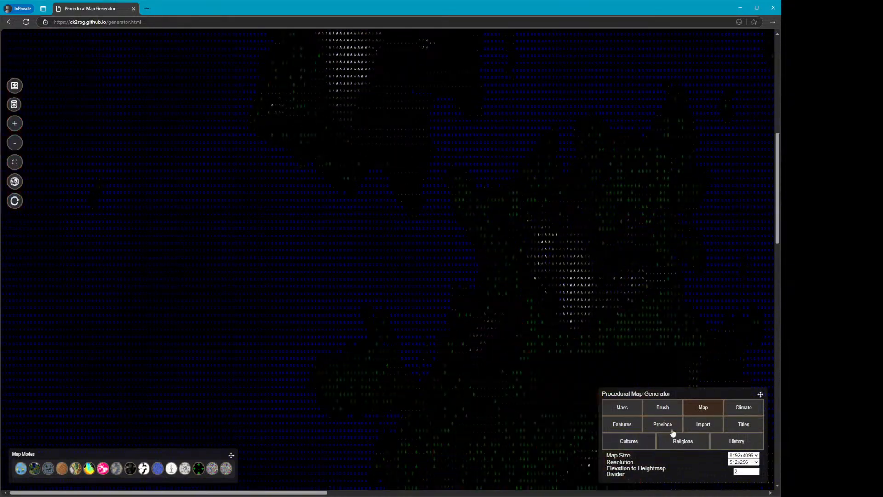
left_click(668, 408)
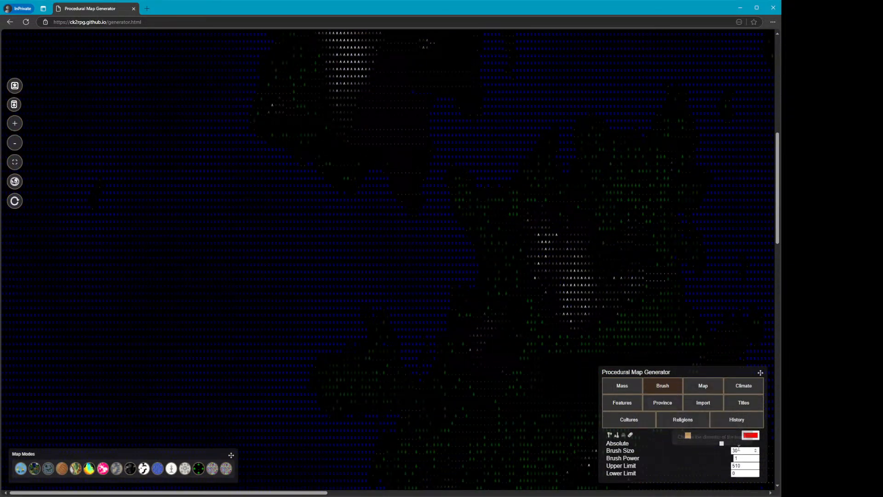
left_click_drag(742, 451, 662, 443)
type("1")
Examine the new map across its extent in close-up, then zoom out to see it whole
scroll(522, 327, "down", 3)
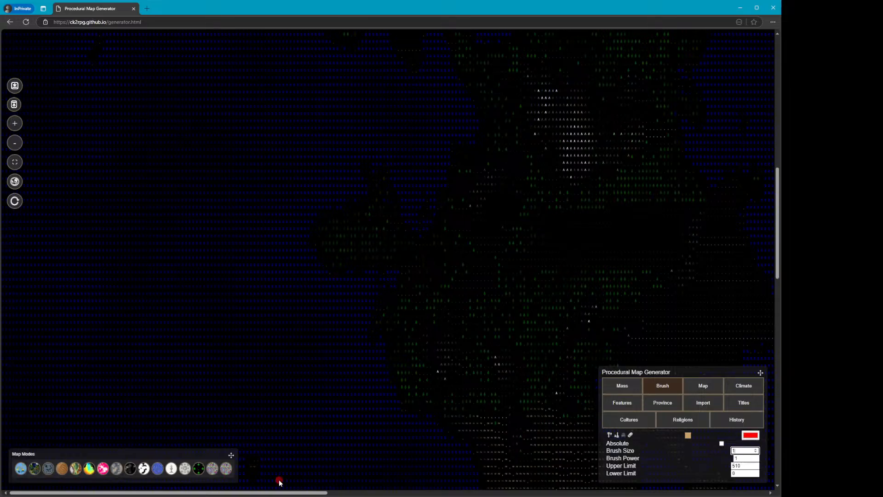
left_click_drag(283, 494, 370, 494)
scroll(372, 374, "down", 8)
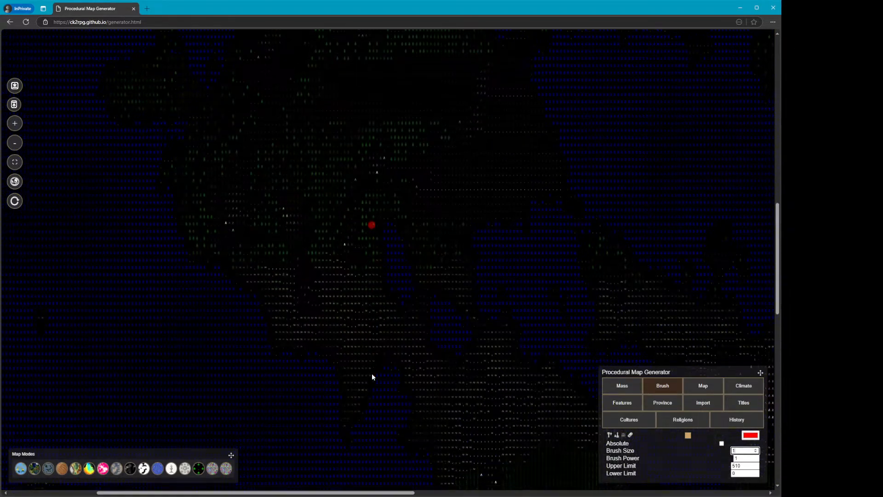
scroll(325, 396, "down", 2)
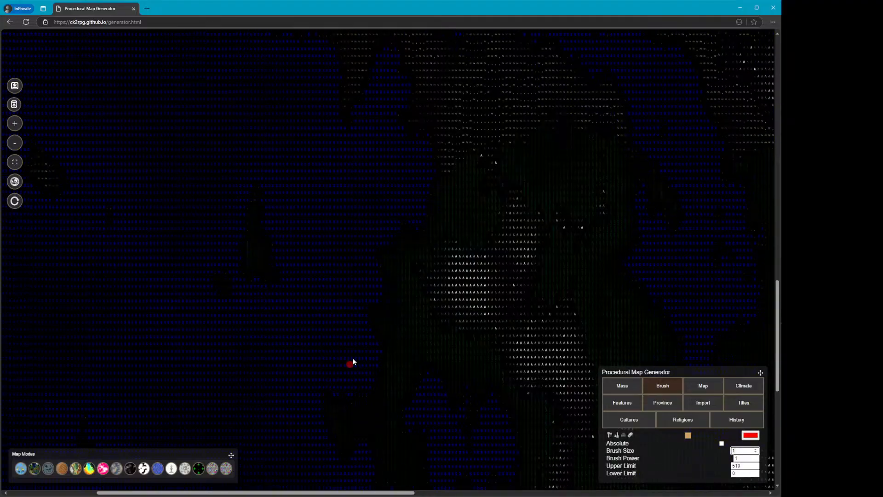
scroll(449, 283, "down", 1)
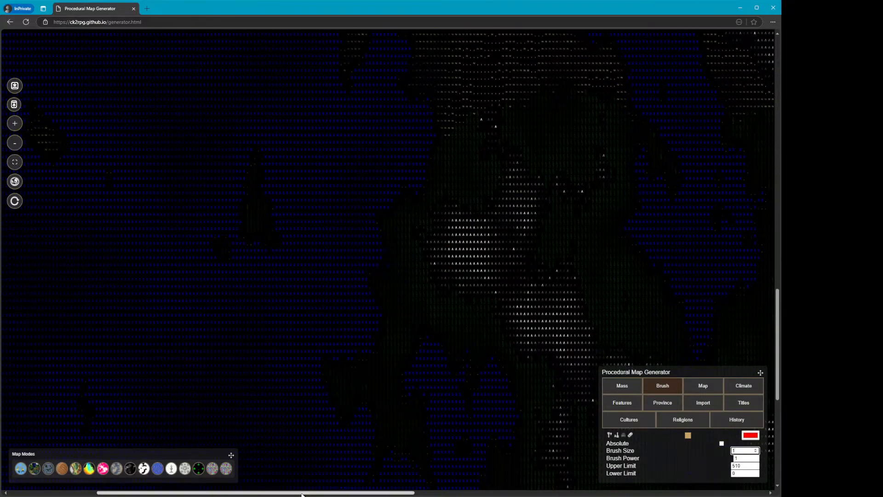
left_click_drag(254, 494, 395, 494)
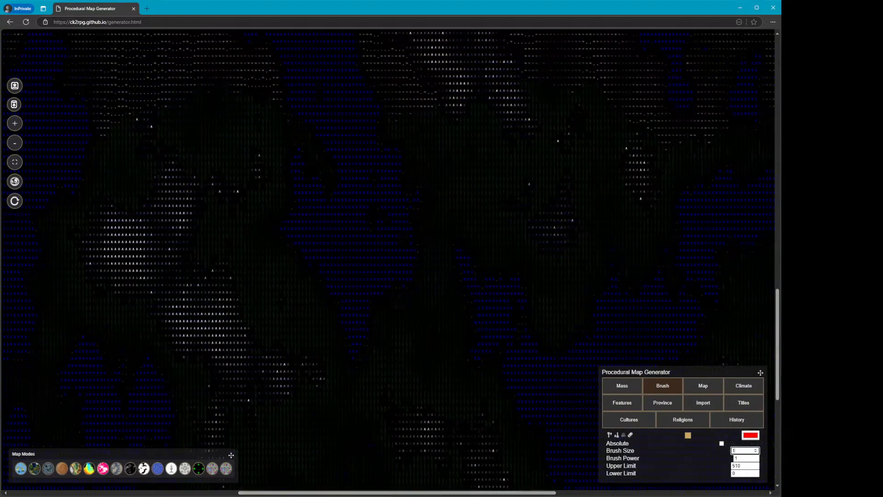
left_click(35, 468)
left_click(14, 143)
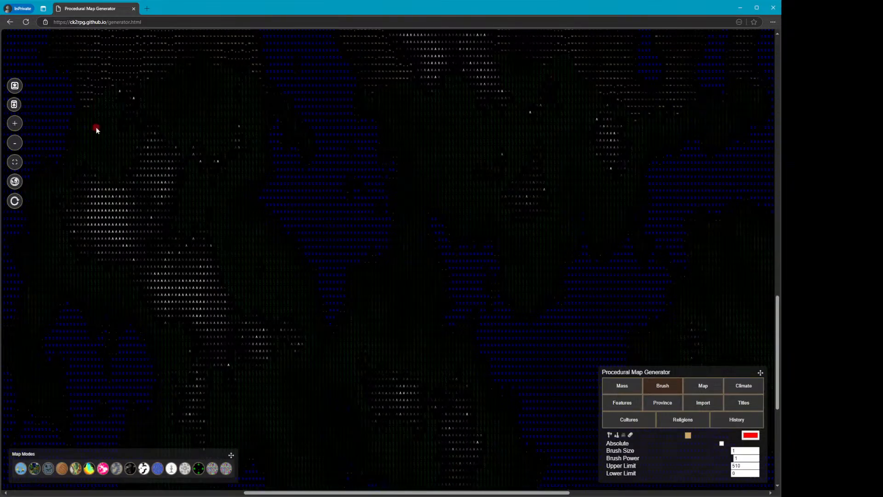
left_click(14, 143)
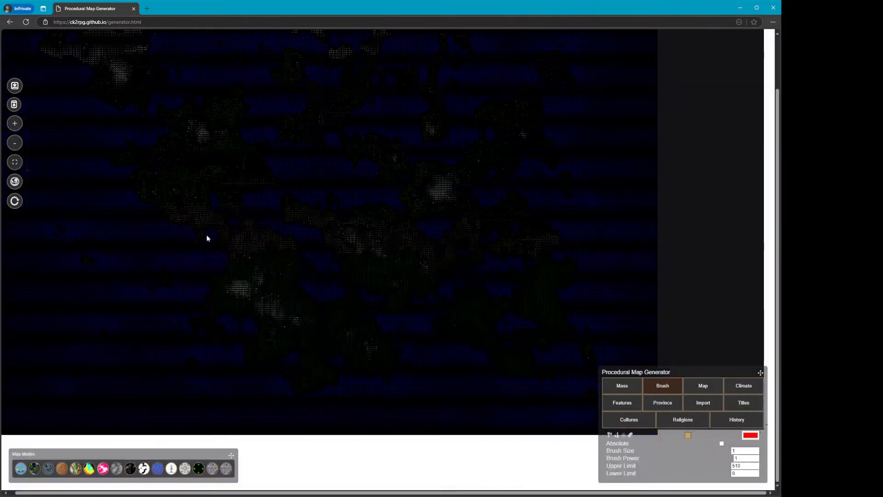
scroll(217, 241, "up", 1)
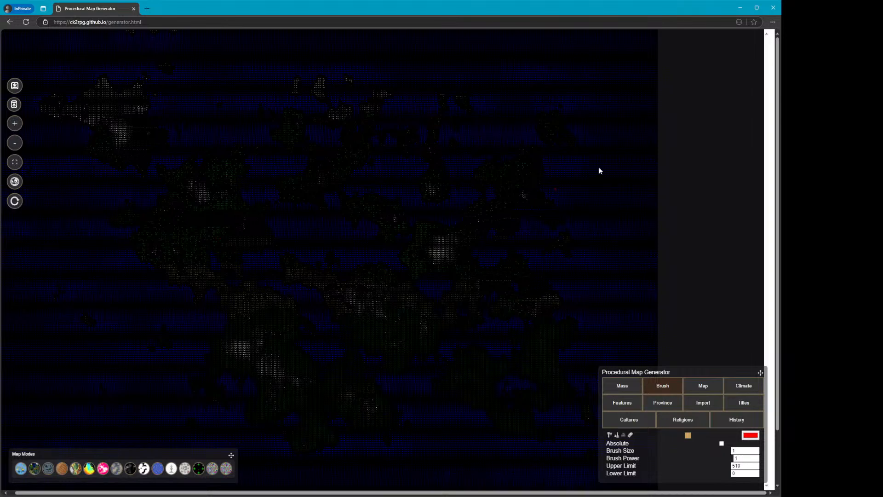
key("alt+Tab")
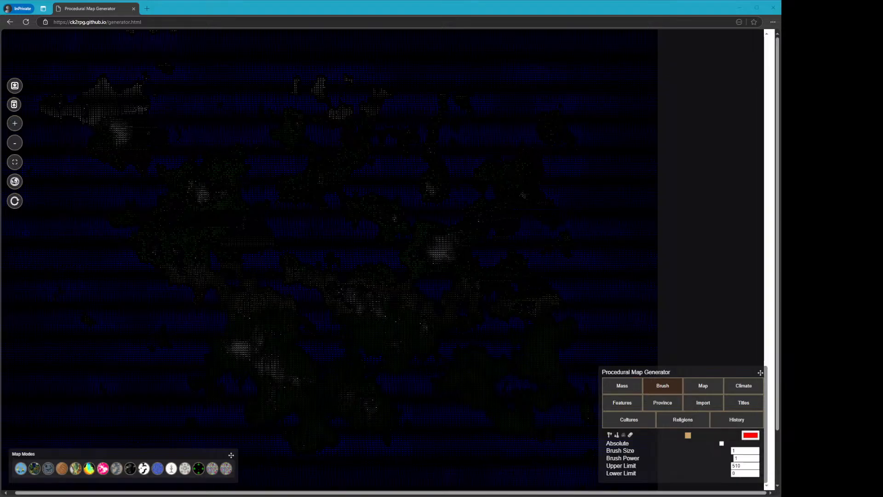
key("alt+Tab")
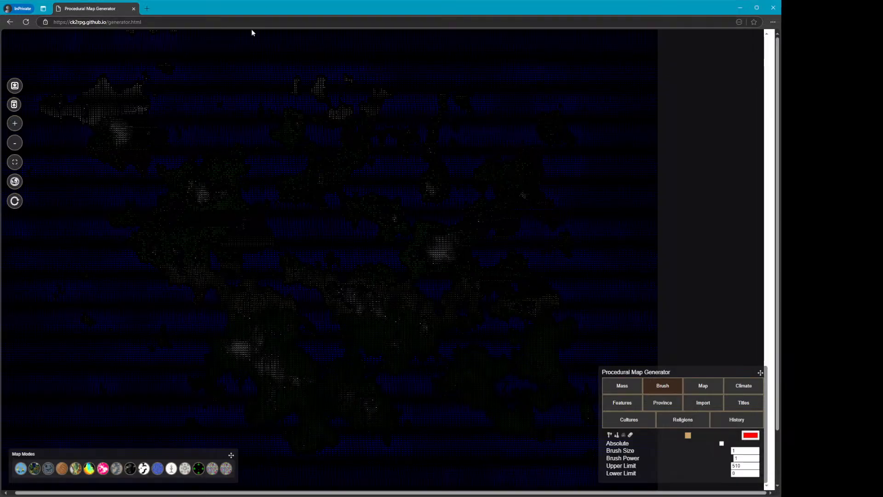
Switch through several map modes to compare views of the new map
left_click(131, 468)
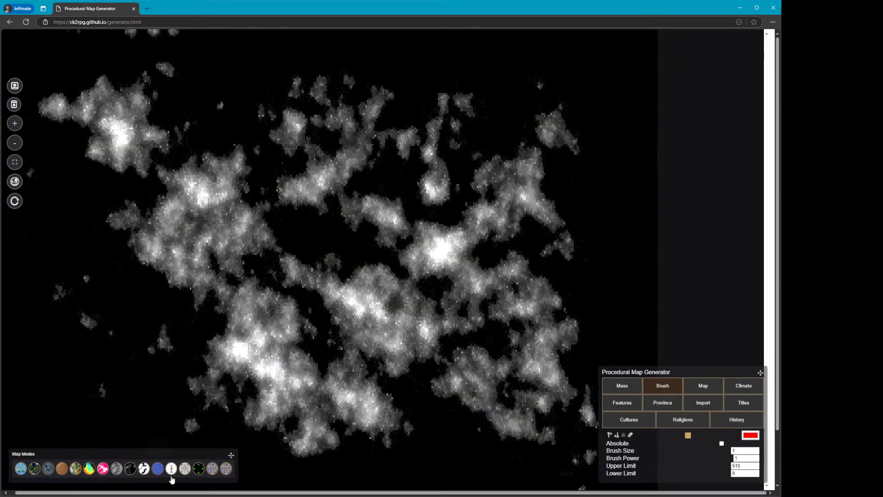
left_click(201, 472)
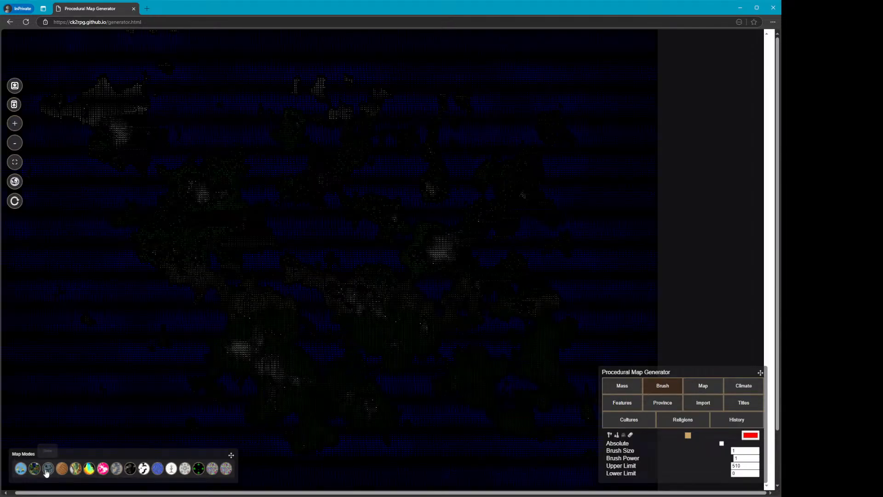
left_click(50, 472)
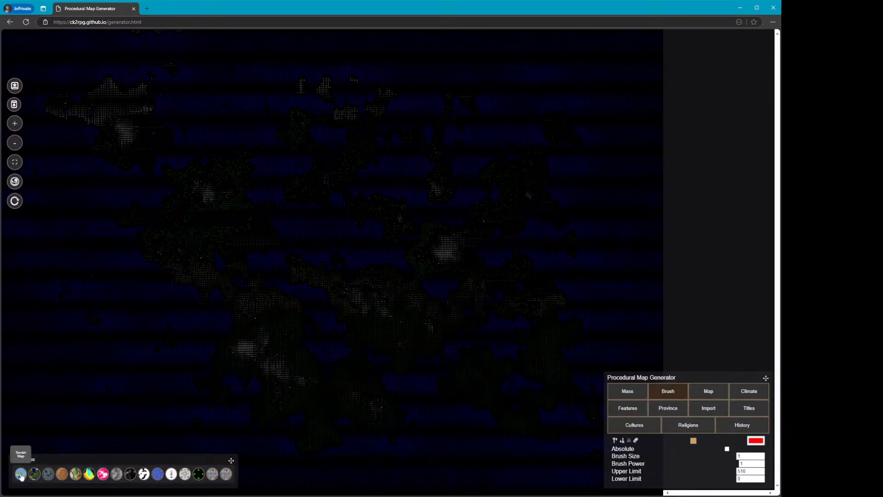
left_click(145, 476)
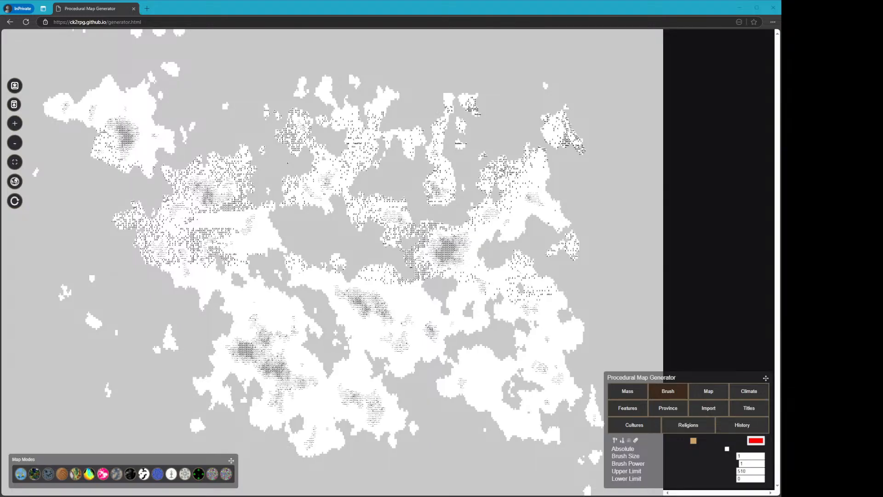
Import a GPCC July precipitation image as an overmap from the Import settings
left_click(508, 8)
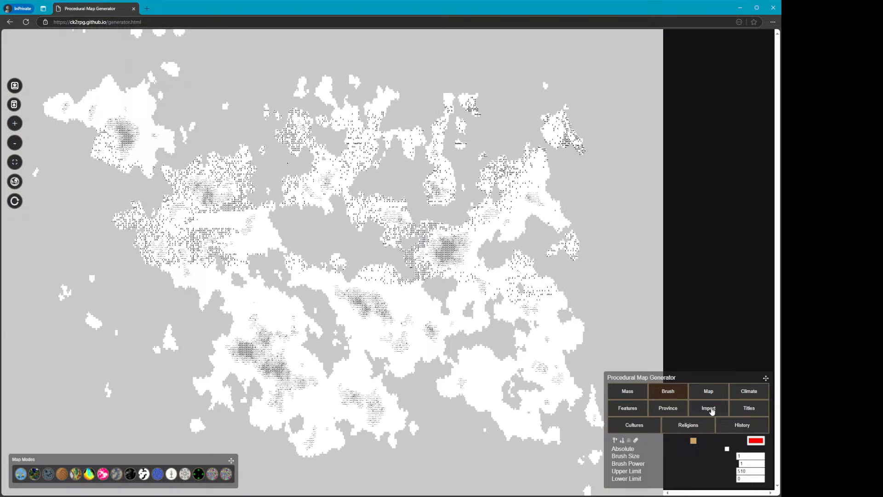
left_click(710, 409)
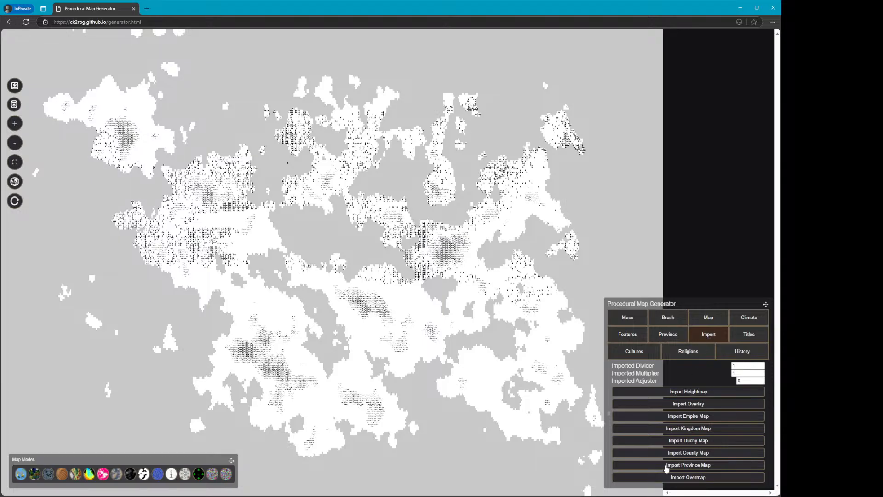
left_click(677, 478)
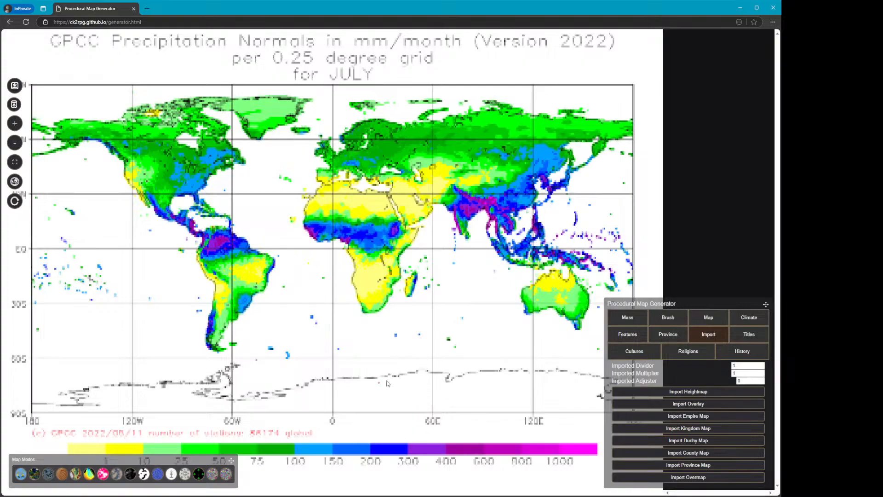
View the imported precipitation overmap on the globe, then return to the flat map
left_click(49, 474)
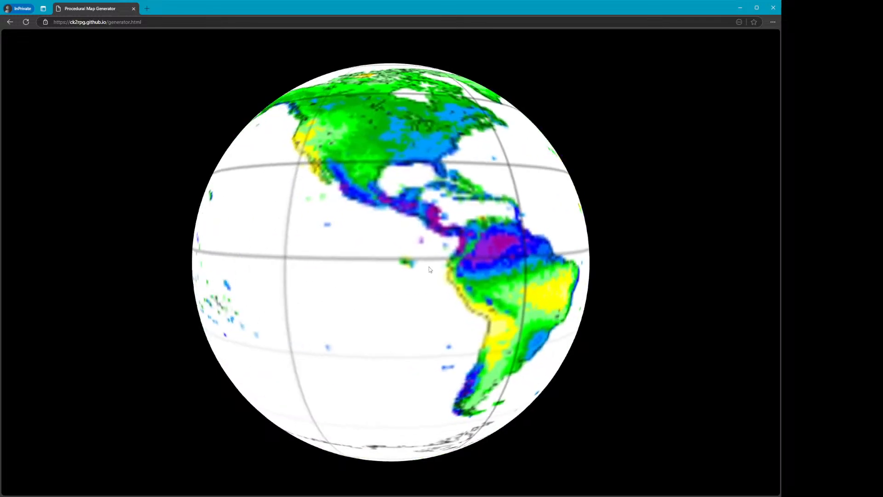
key("Escape")
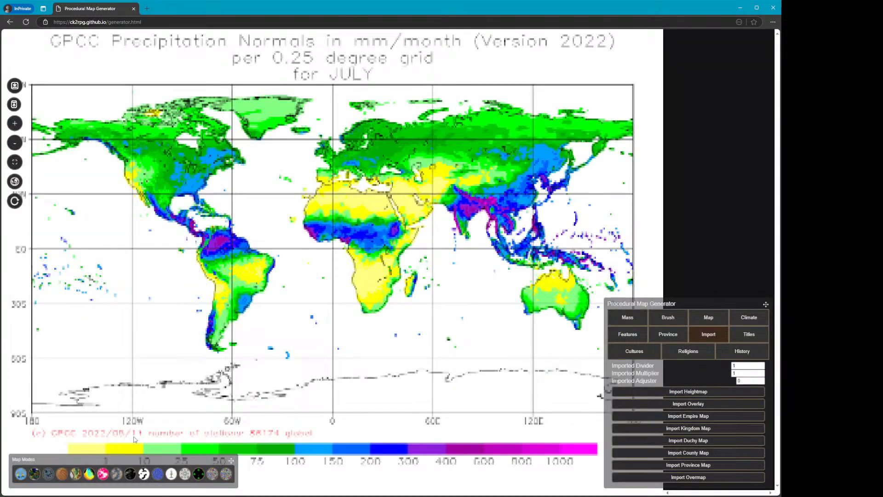
Fly across the precipitation overmap in the 3D view and exit back to the flat map
left_click(61, 474)
left_click(353, 354)
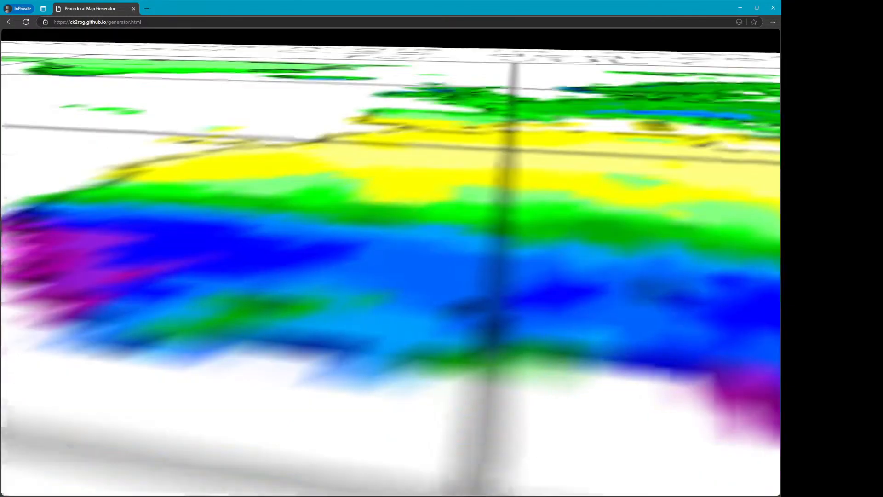
key("s")
key("s")
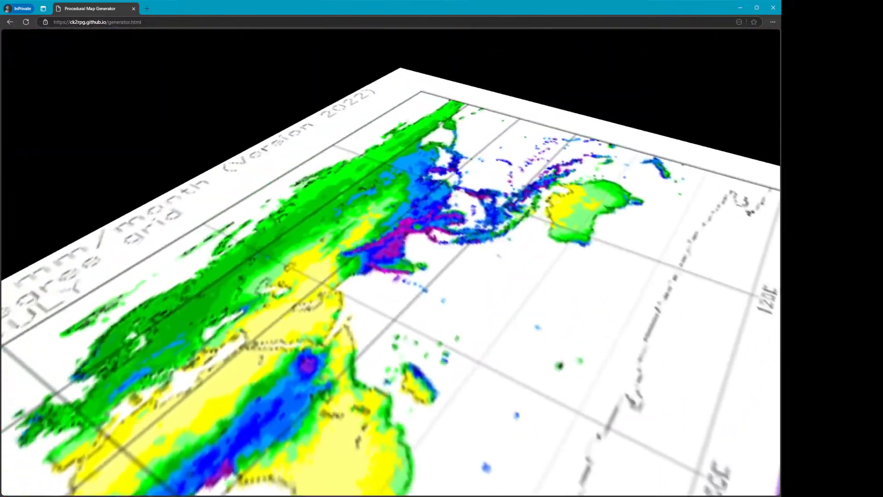
key("w")
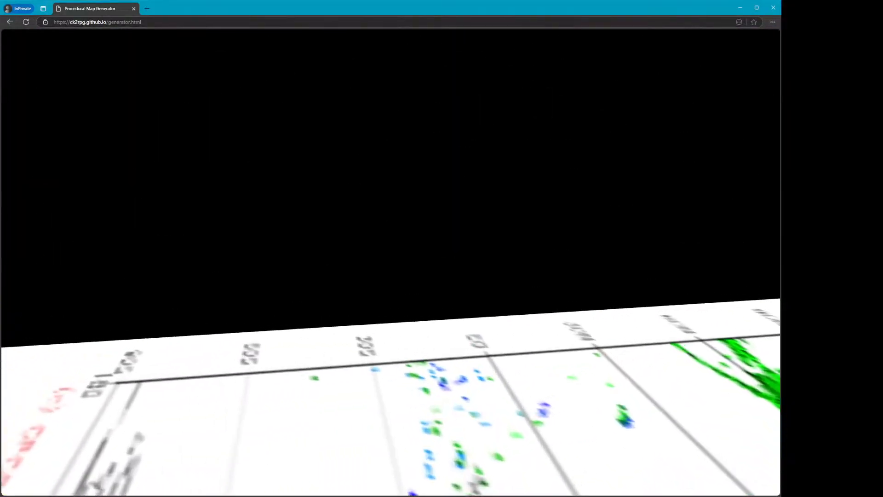
key("a")
key("w")
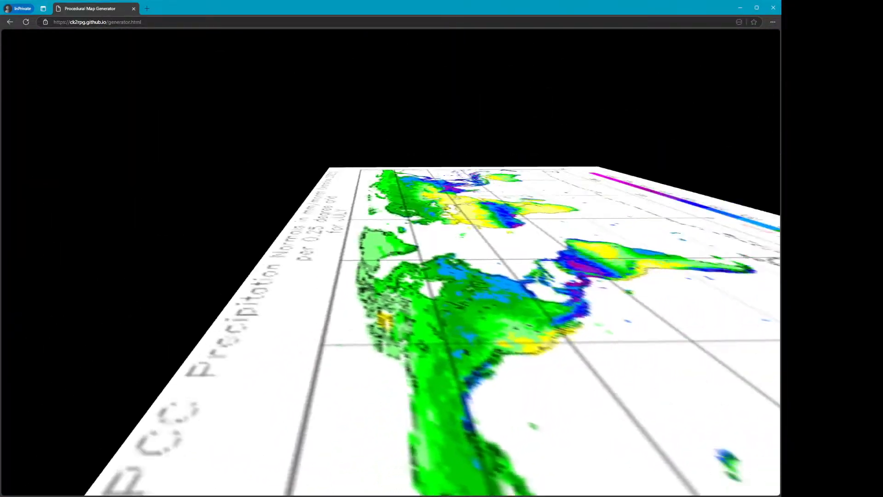
key("w")
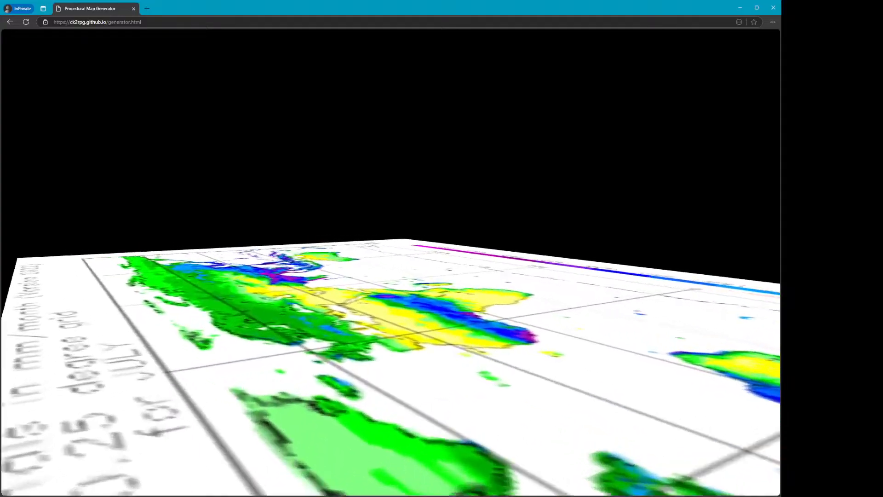
key("s")
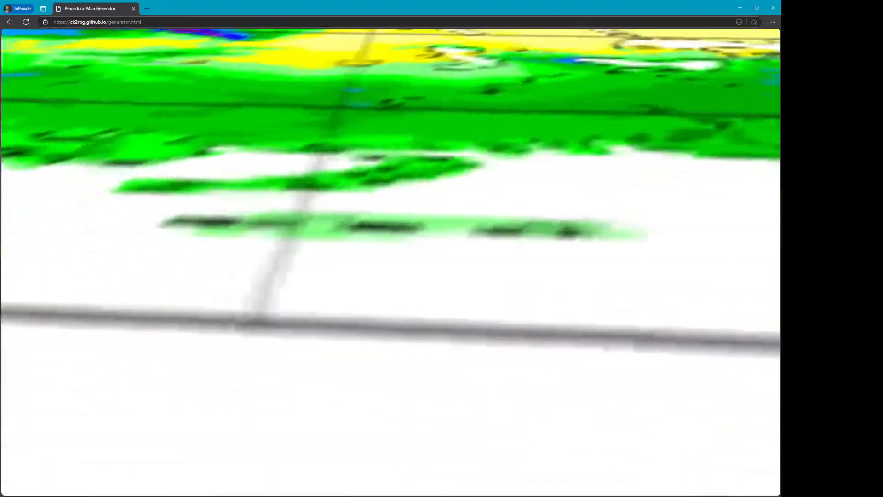
key("a")
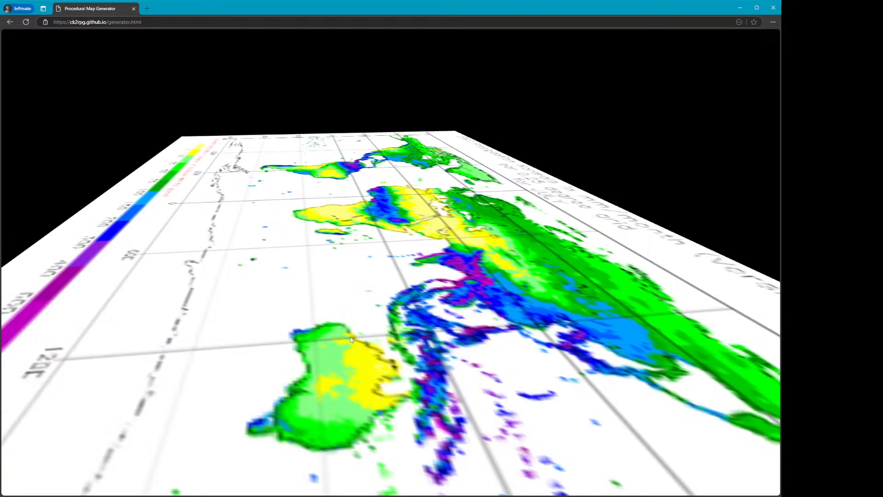
key("Escape")
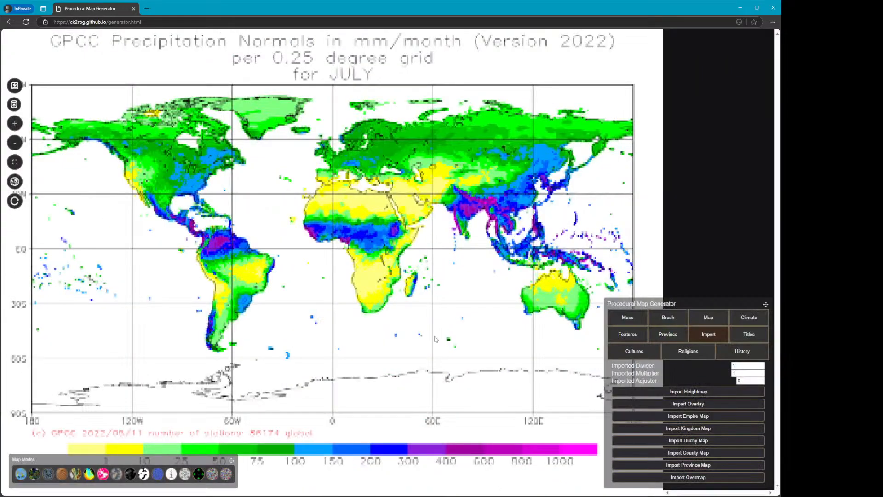
Open the map settings, then import a different overmap image from the Import settings
left_click(718, 321)
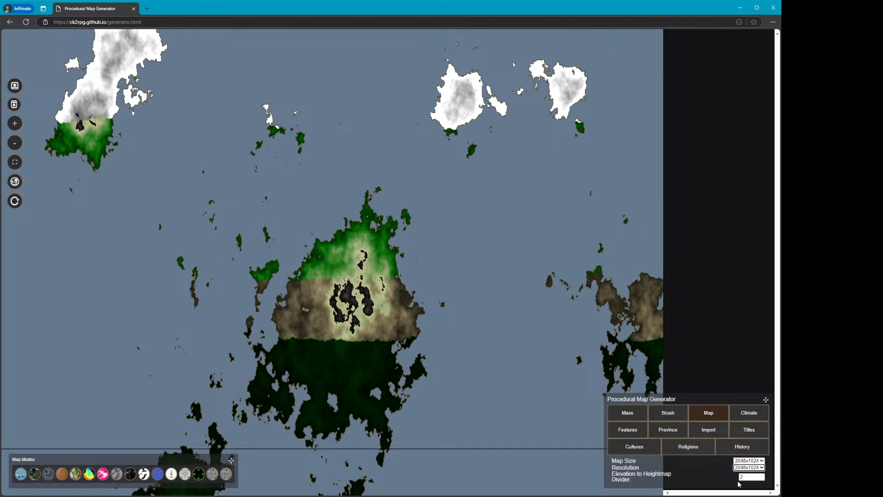
key("alt+Tab")
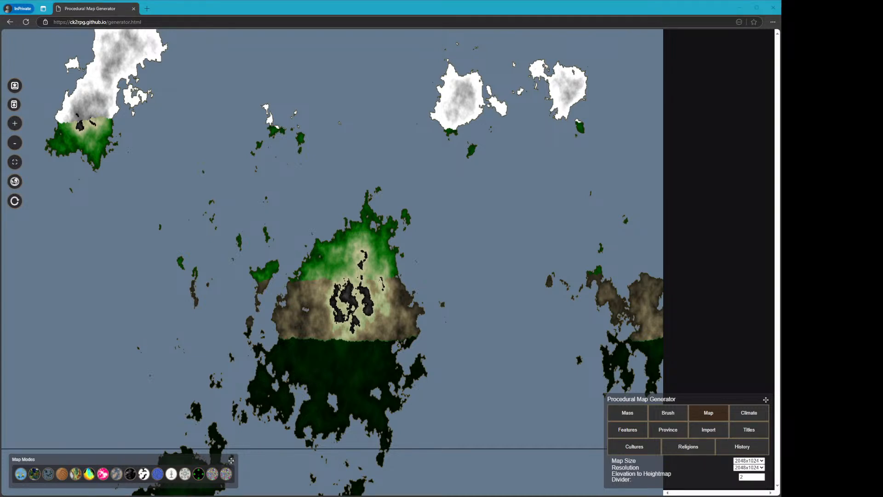
left_click(309, 8)
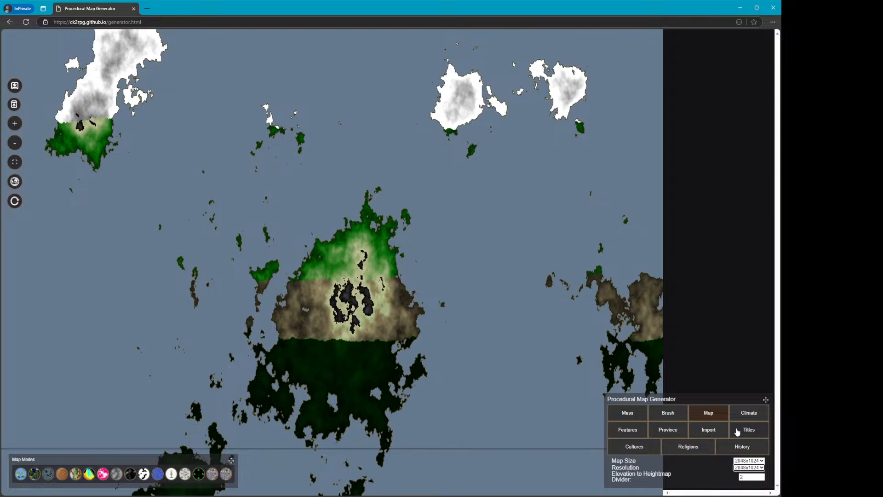
left_click(717, 430)
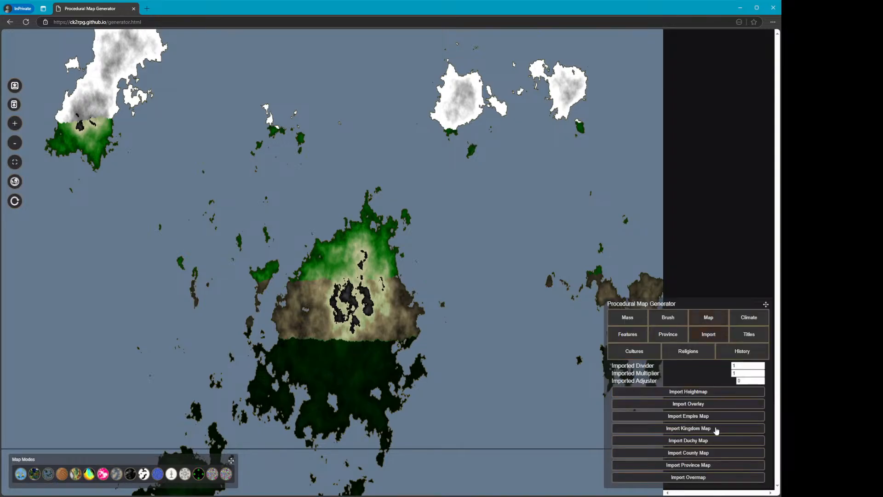
left_click(702, 477)
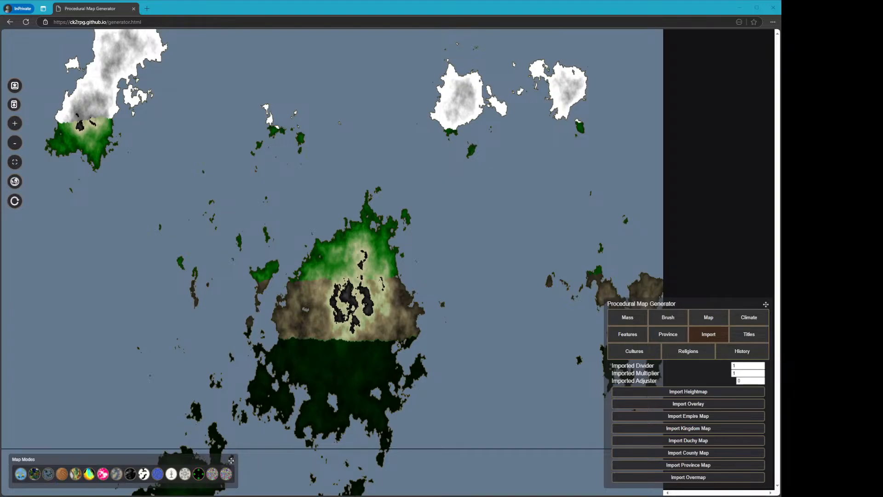
Show the Overmap mode and fly over its rivers, forests and mountains in 3D before exiting
left_click(342, 315)
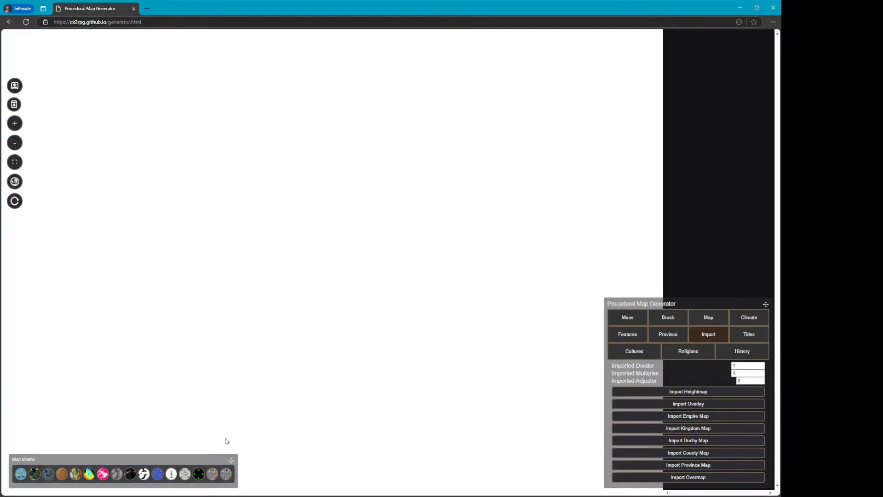
left_click(226, 473)
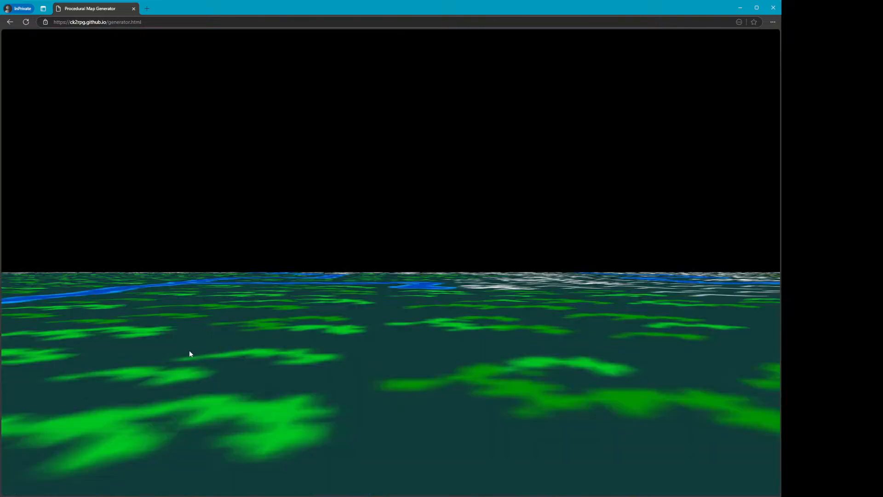
left_click(189, 353)
key("w")
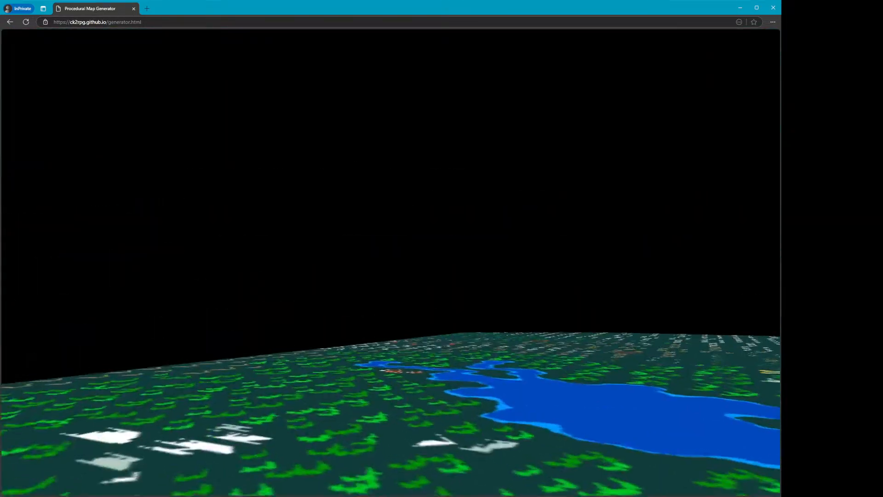
key("w")
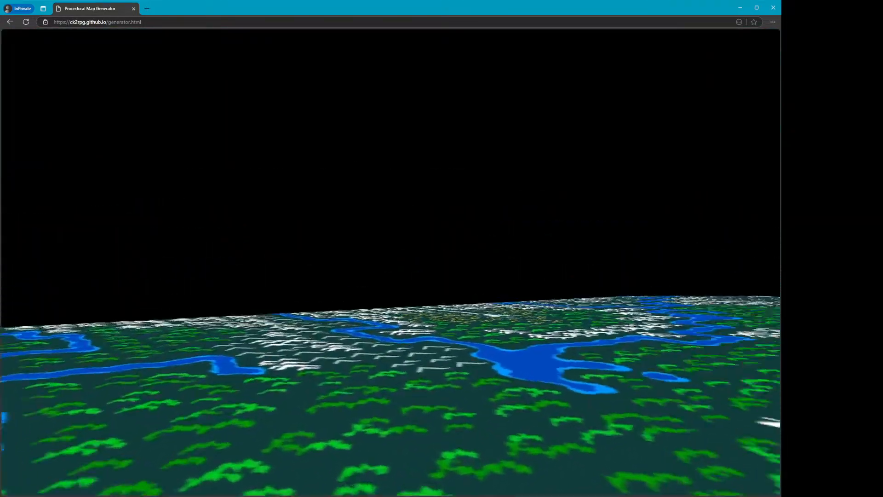
key("w")
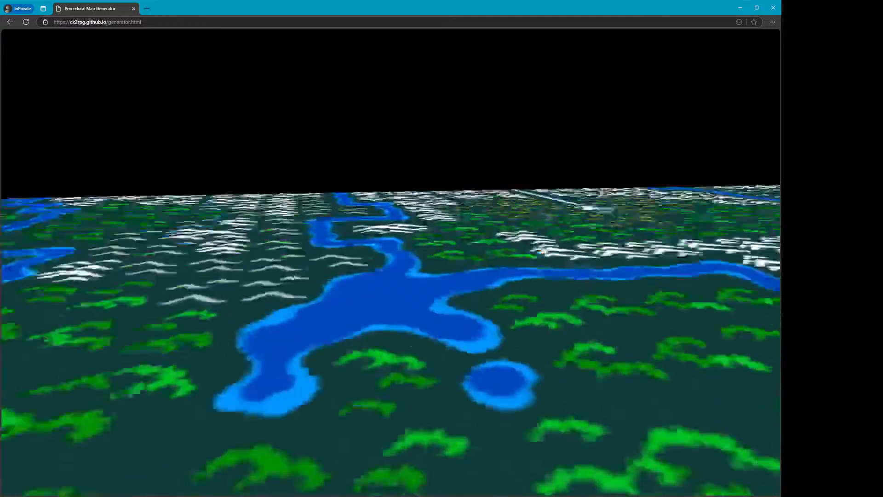
key("s")
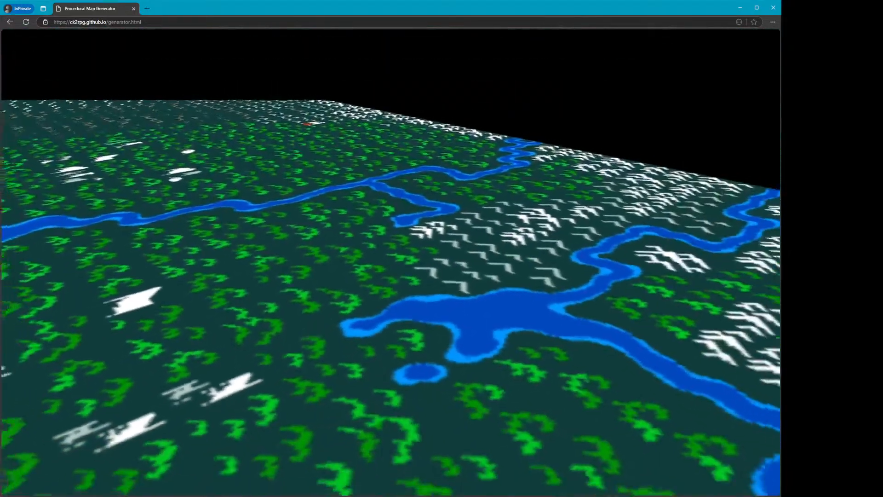
key("Escape")
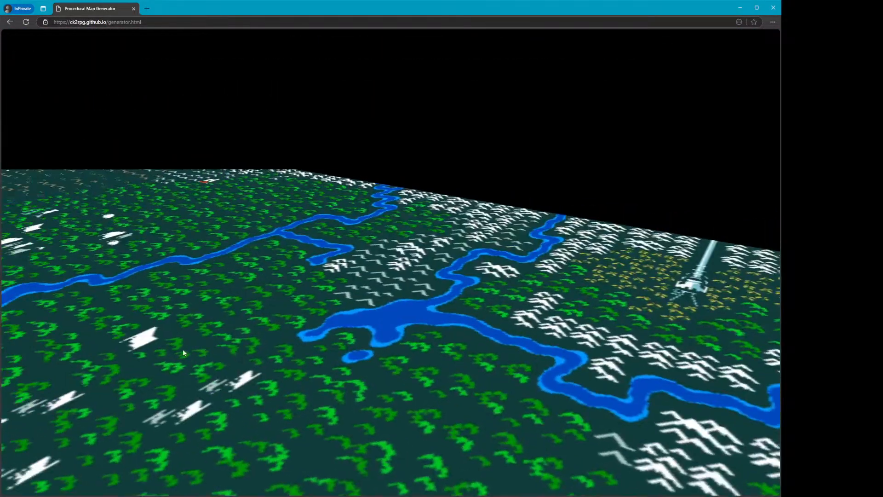
key("Escape")
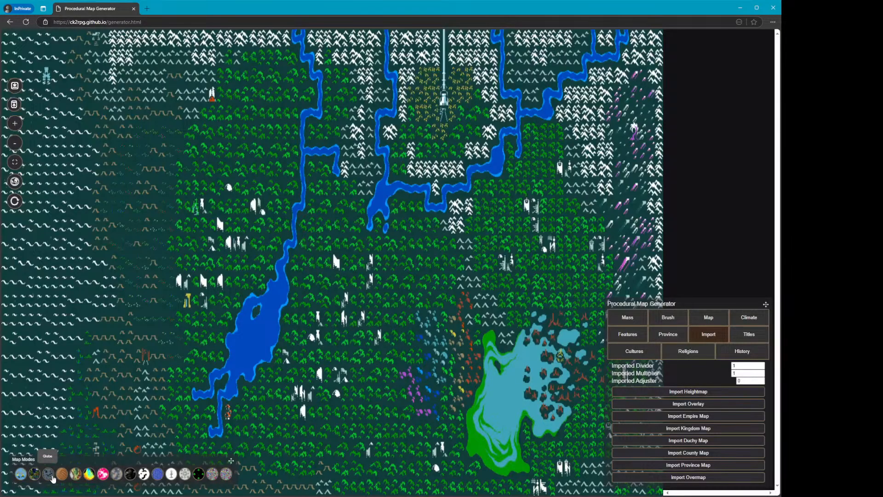
Open the globe view of the new overmap and rotate it to inspect different sides
left_click(48, 474)
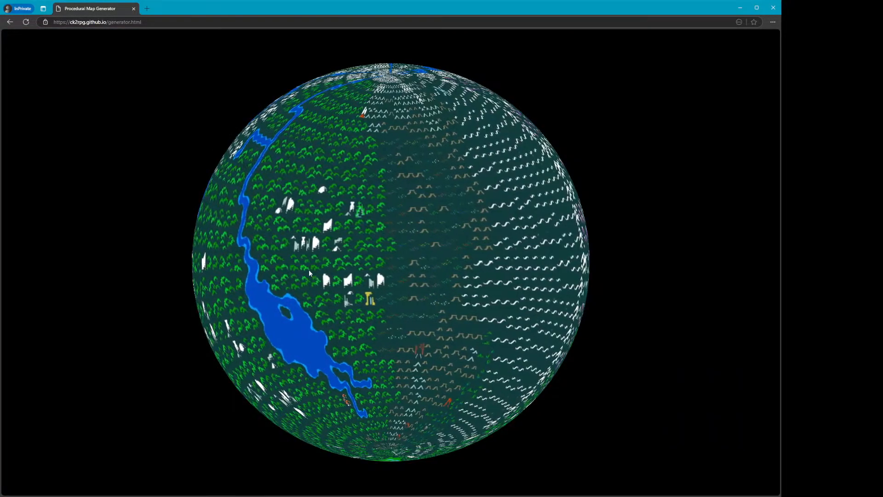
left_click_drag(319, 280, 478, 175)
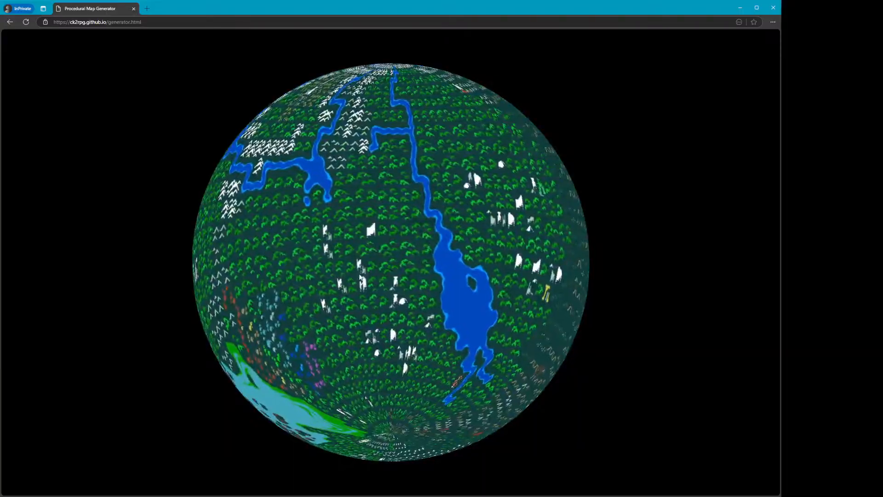
left_click_drag(506, 264, 418, 275)
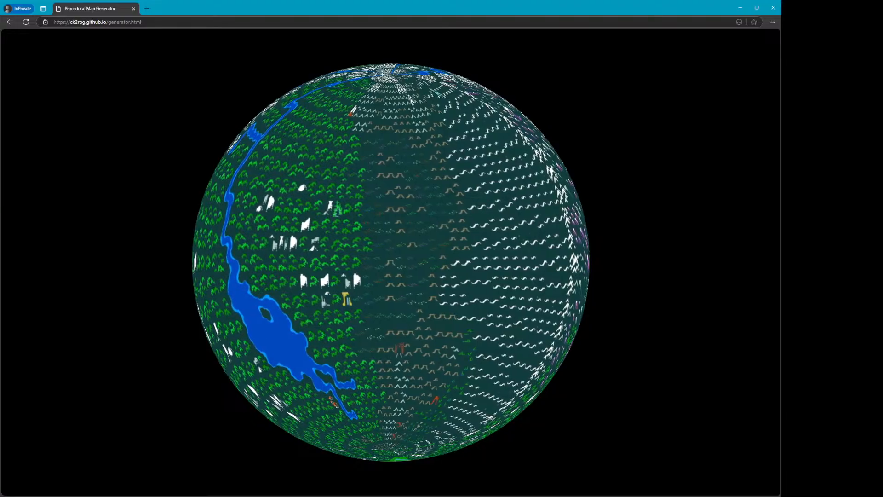
Exit the globe view and import another overmap image from the Import settings, then switch map mode to show it
key("Escape")
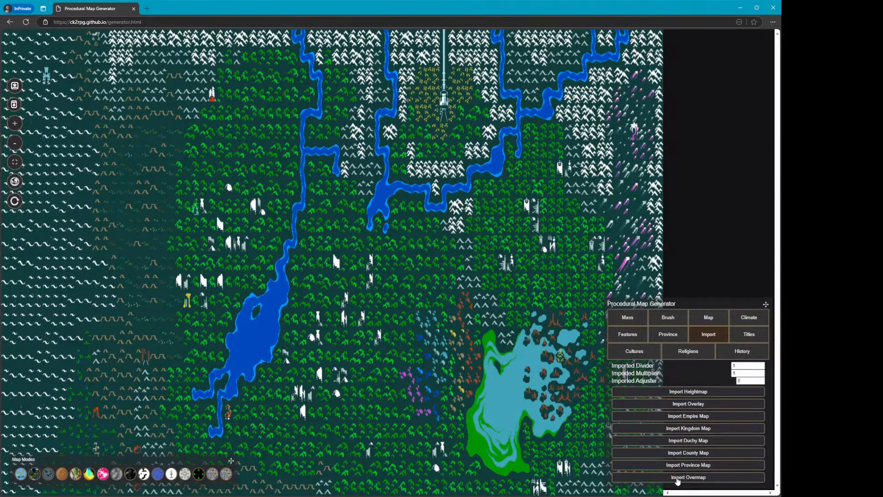
left_click(676, 479)
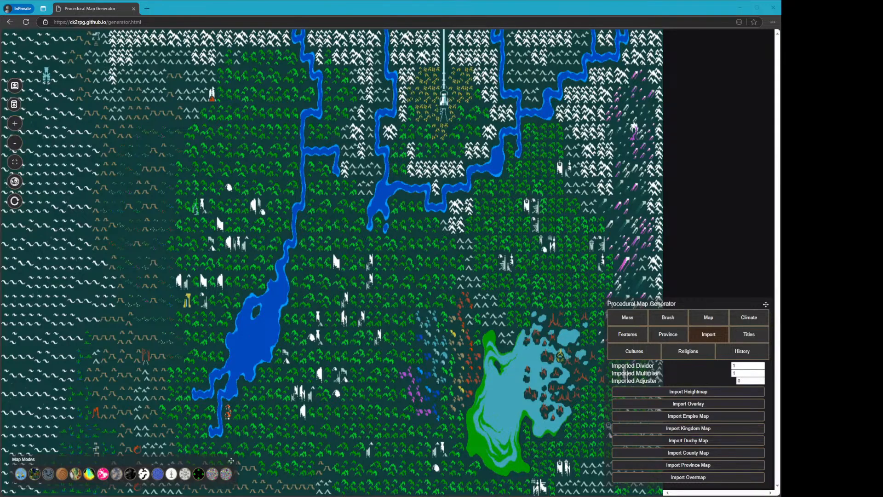
left_click(453, 280)
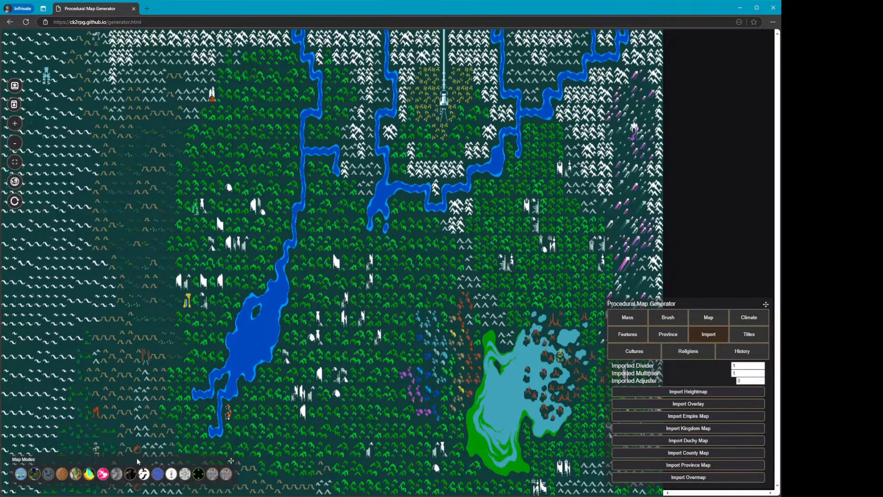
left_click(226, 474)
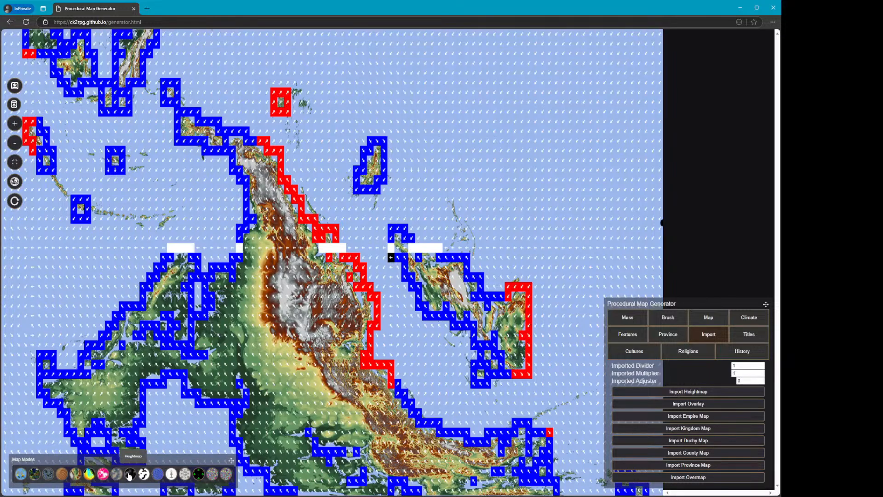
Reload the page, generate a new world and display it in Heightmap mode
left_click(26, 22)
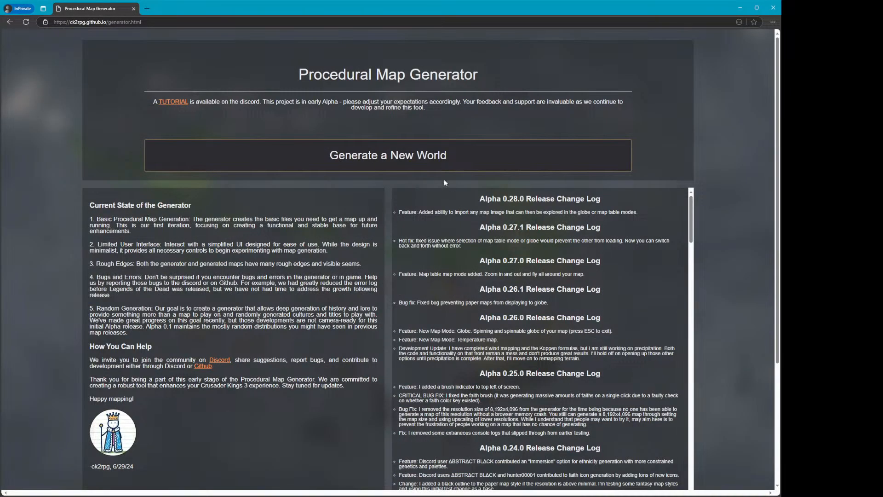
left_click(445, 159)
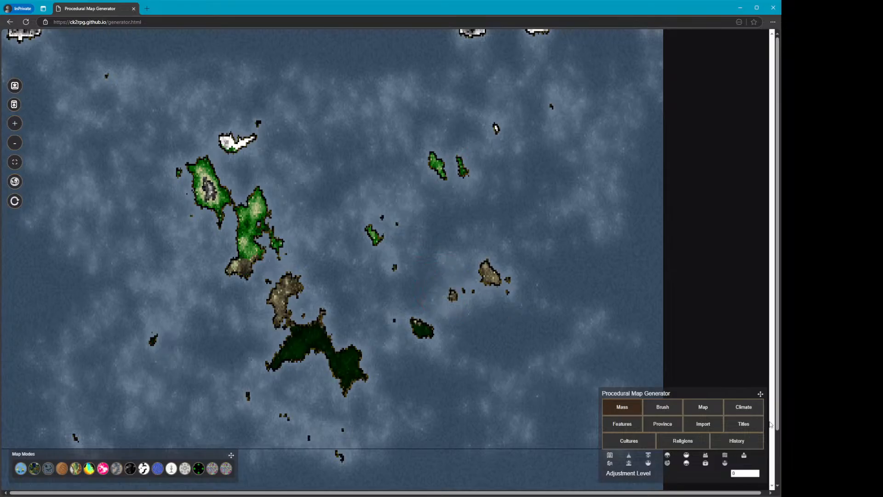
left_click(703, 407)
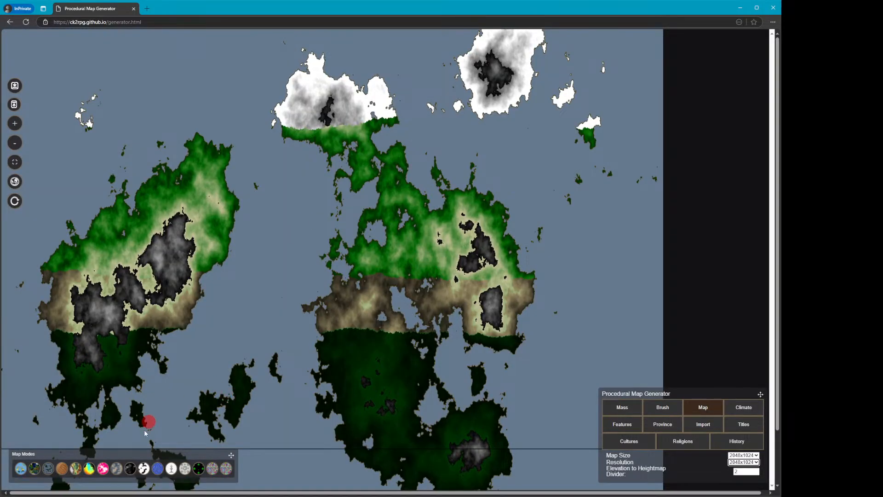
left_click(129, 470)
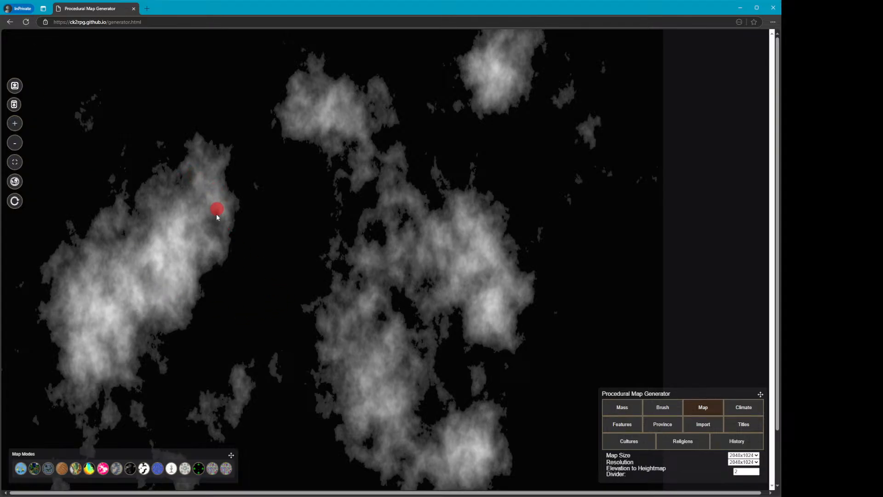
Reload the page to get another generated world and switch it to Heightmap mode
left_click(26, 21)
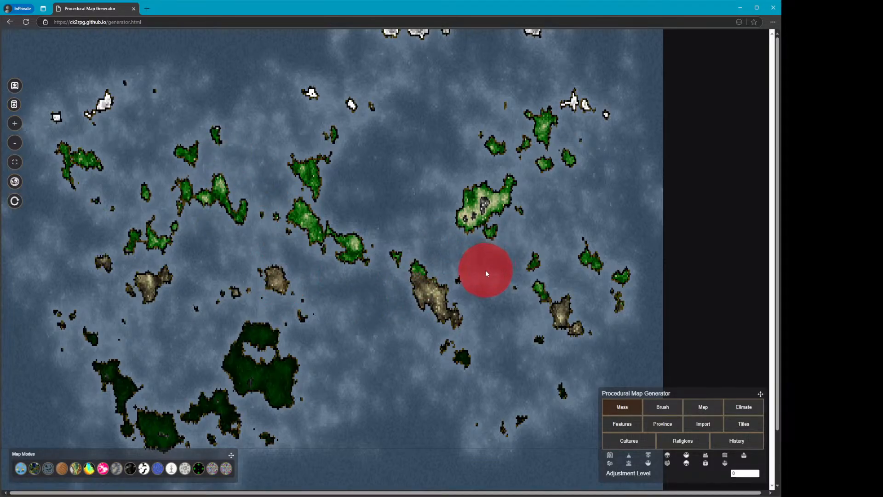
left_click(130, 468)
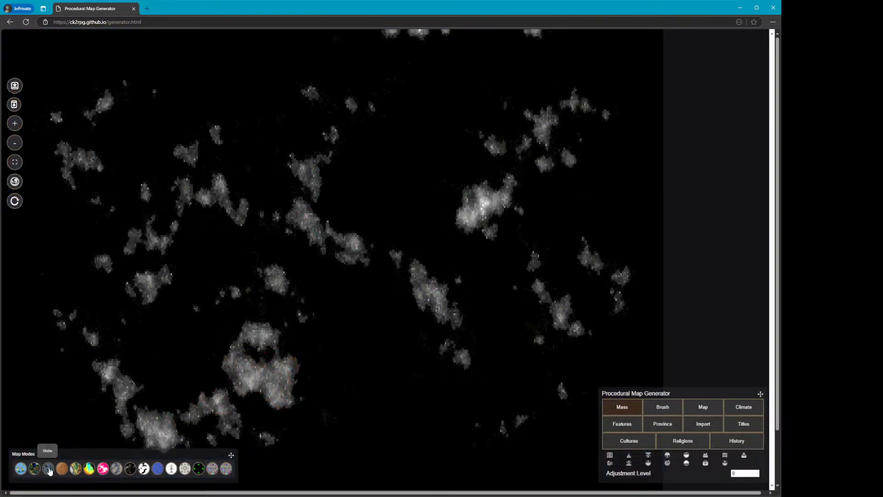
Open the heightmap in the 3D map view, fly around its terrain and exit back to the flat map
left_click(61, 469)
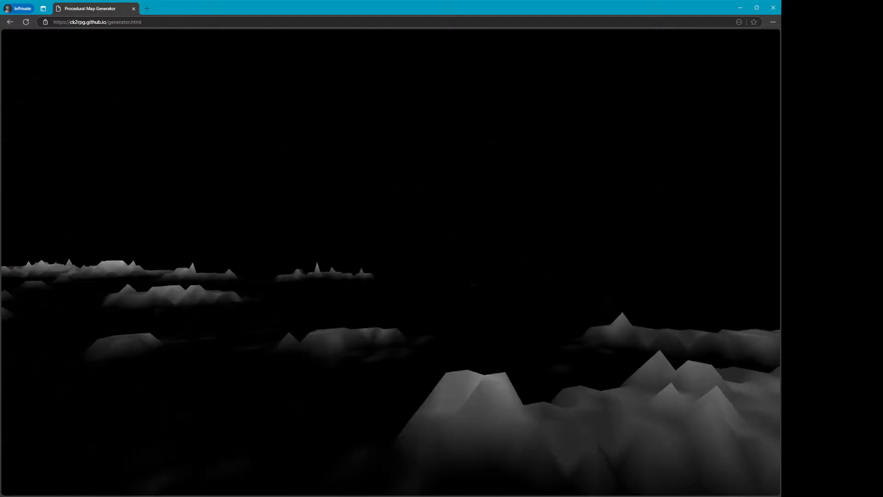
scroll(390, 262, "down", 15)
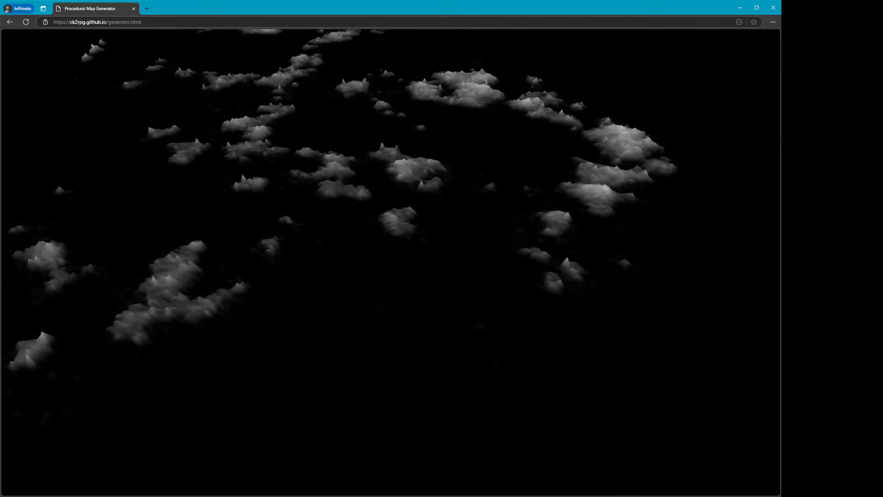
scroll(391, 262, "up", 2)
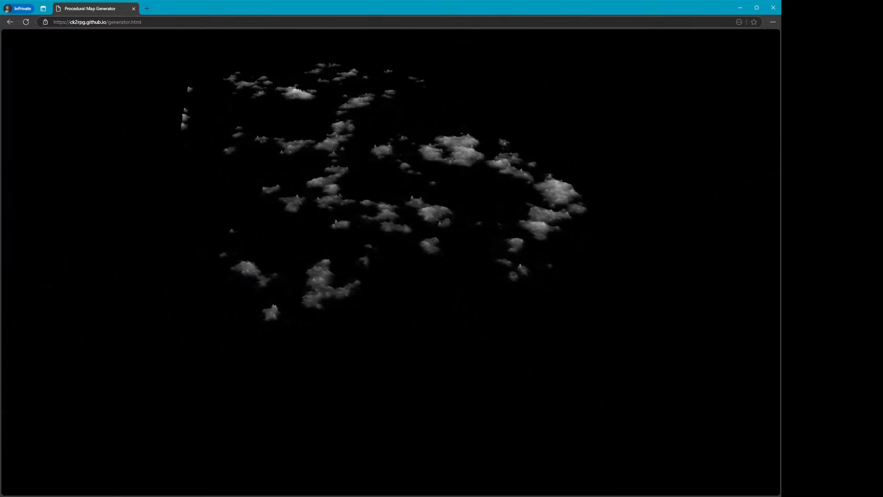
left_click_drag(295, 129, 432, 226)
scroll(497, 386, "up", 5)
scroll(391, 262, "up", 5)
scroll(391, 262, "up", 10)
scroll(390, 262, "down", 5)
scroll(390, 262, "down", 10)
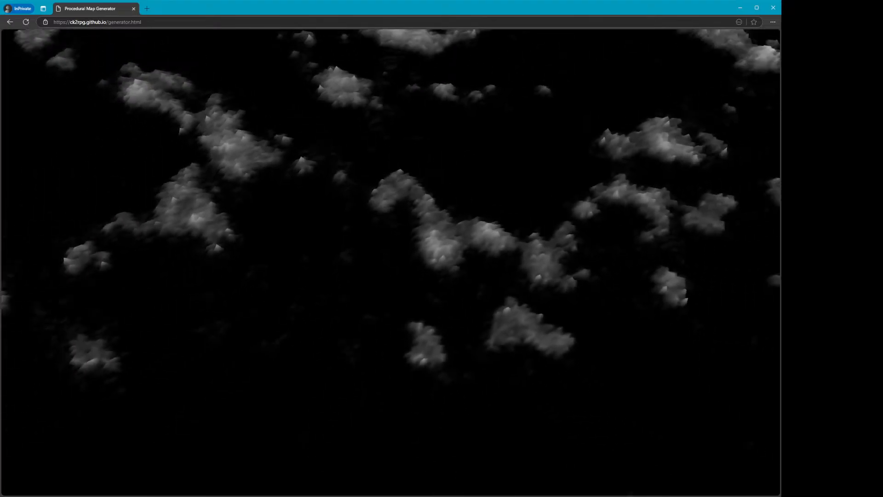
left_click_drag(394, 306, 407, 372)
key("Escape")
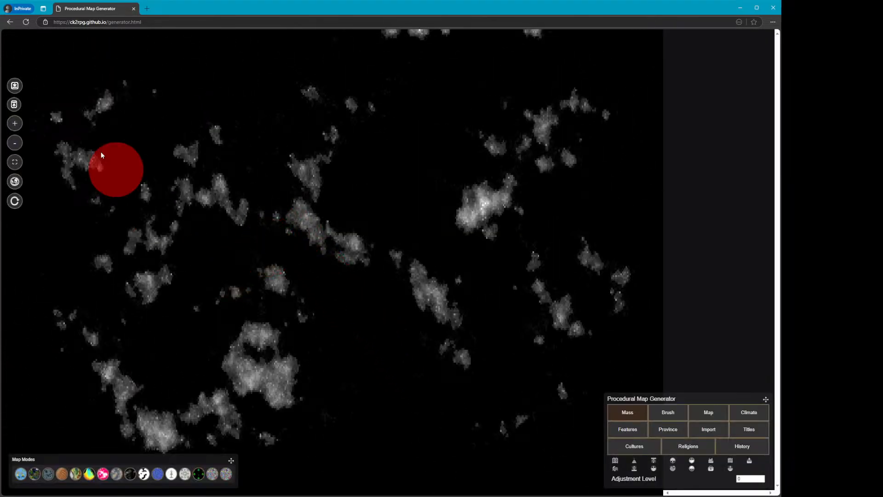
Reload the page, generate a new world and open its Map settings
left_click(29, 24)
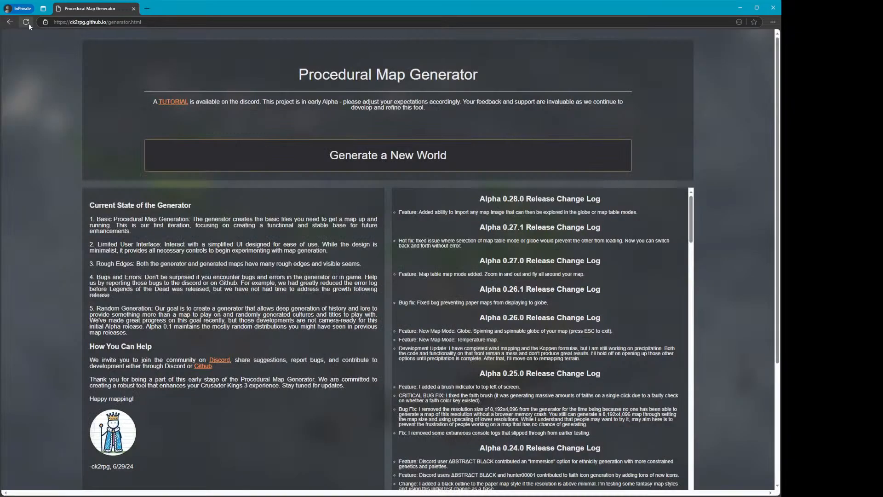
left_click(252, 158)
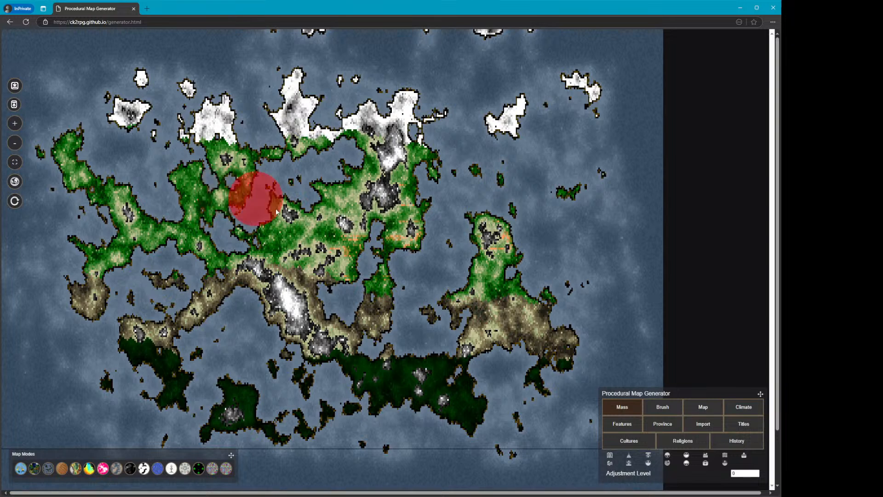
left_click(697, 409)
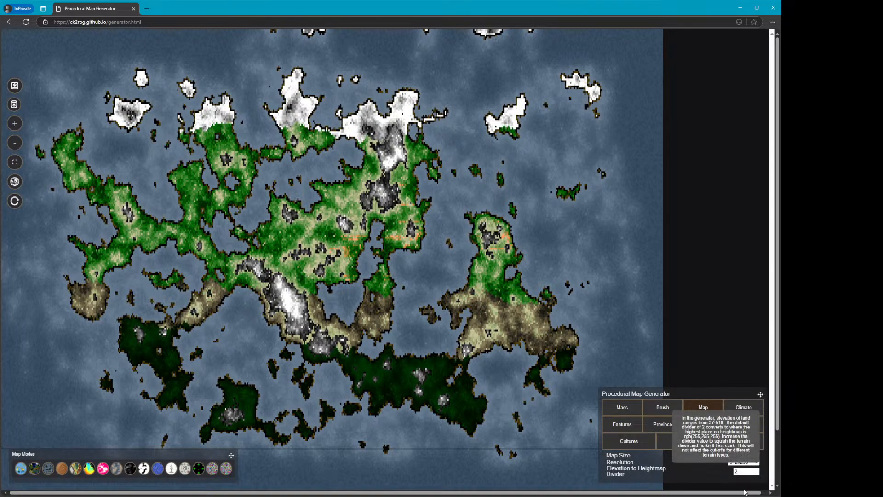
left_click(303, 282)
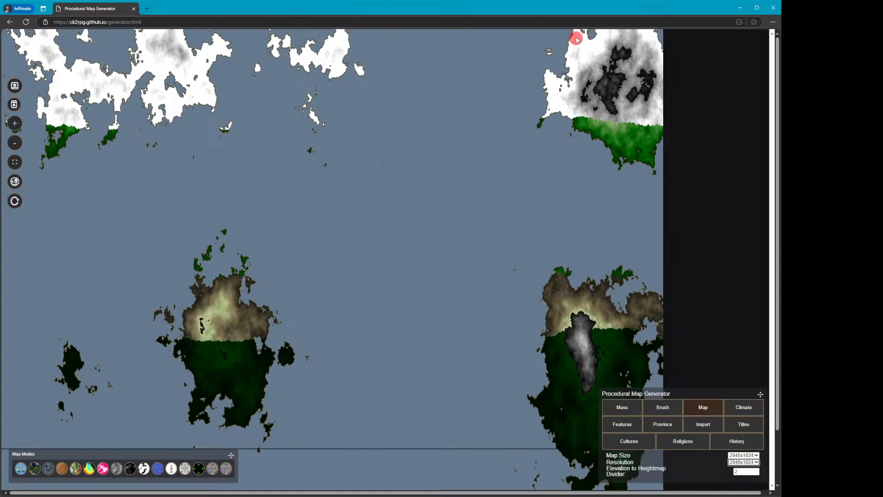
Set the Imported Multiplier to 4 in the Import settings and import a heightmap image
left_click(709, 424)
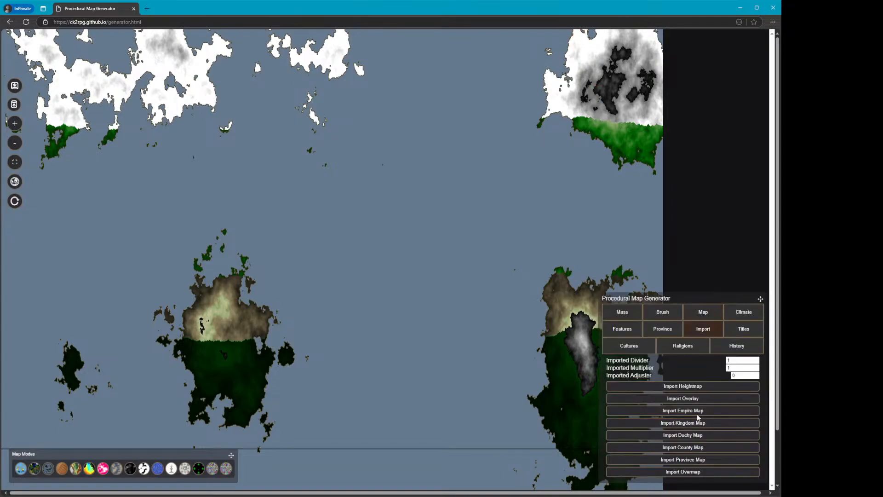
double_click(732, 368)
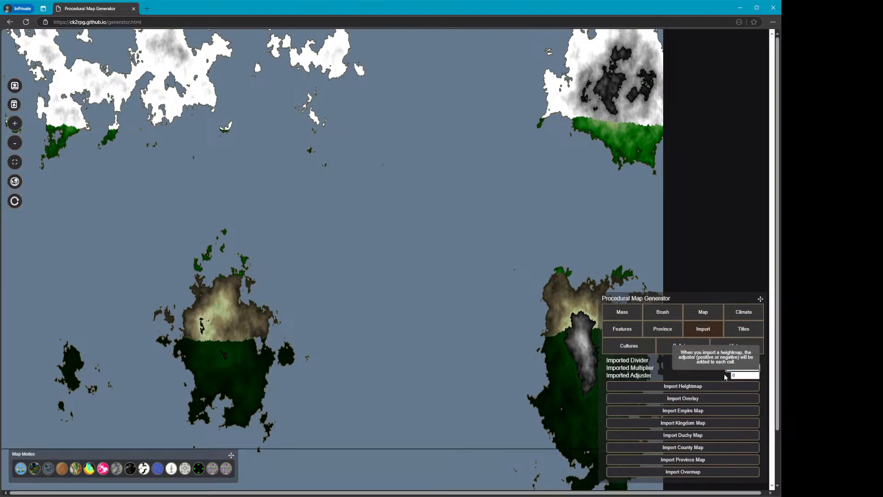
left_click(704, 386)
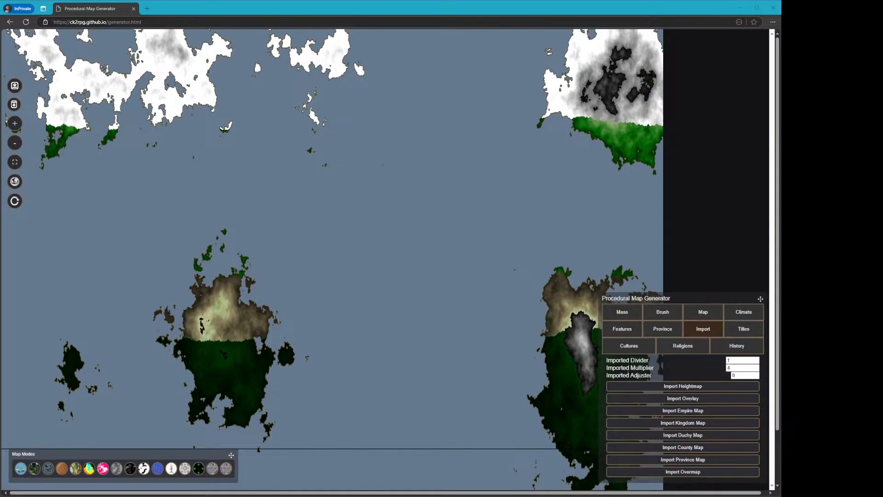
left_click(363, 338)
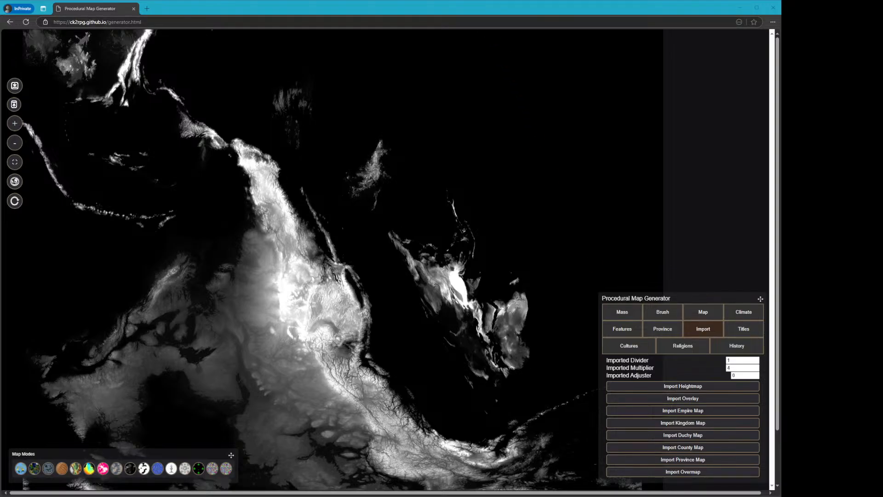
Import an overmap image over the imported heightmap and switch map mode to display it
left_click(485, 7)
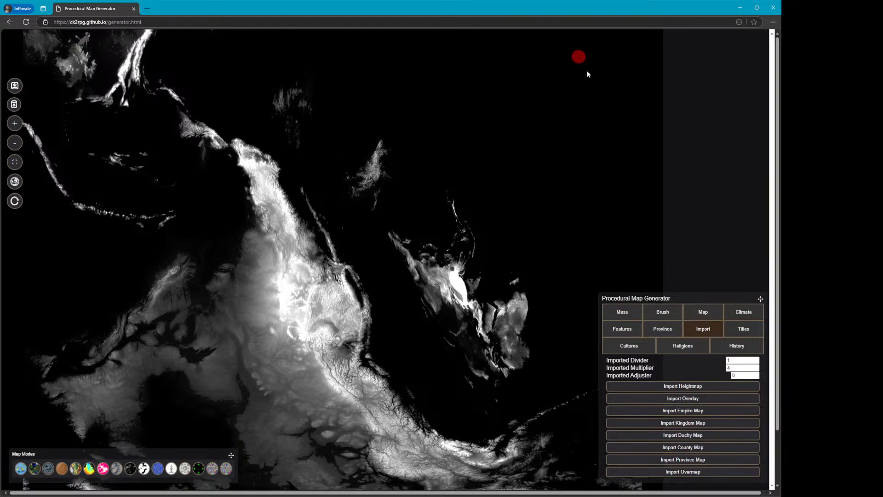
left_click(682, 473)
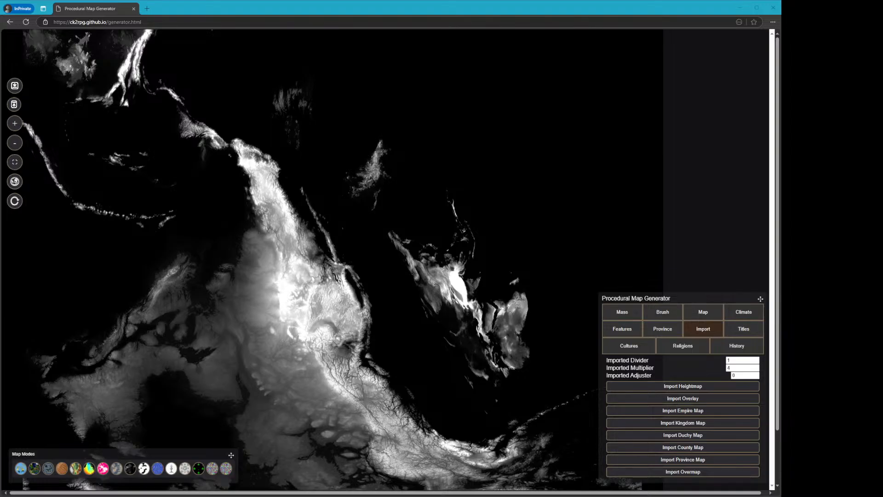
left_click(343, 238)
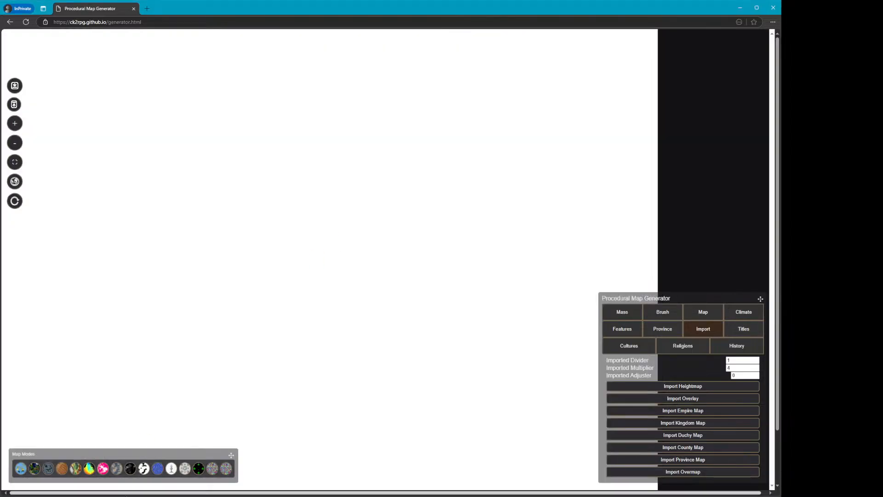
left_click(214, 467)
left_click(315, 324)
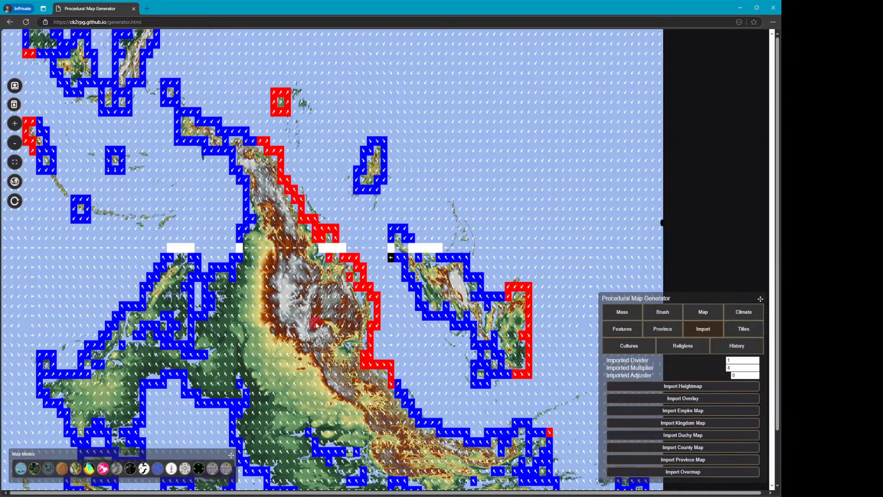
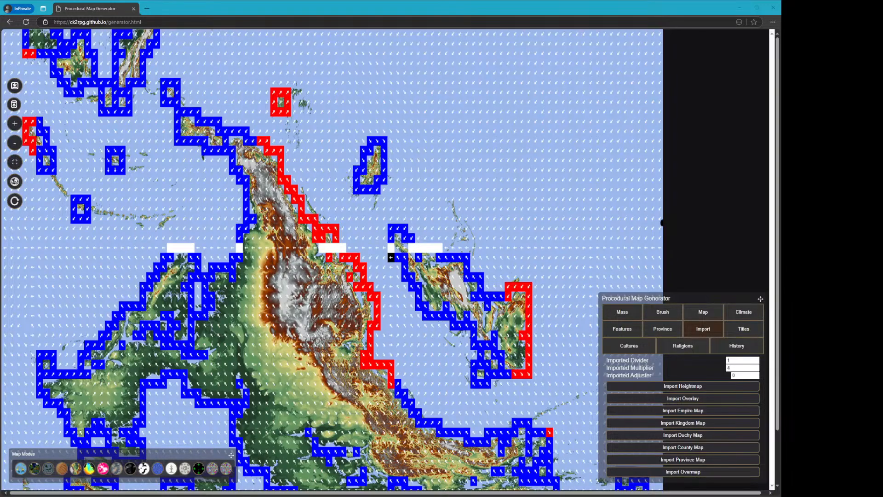
Reload the page and generate a new world
left_click(268, 11)
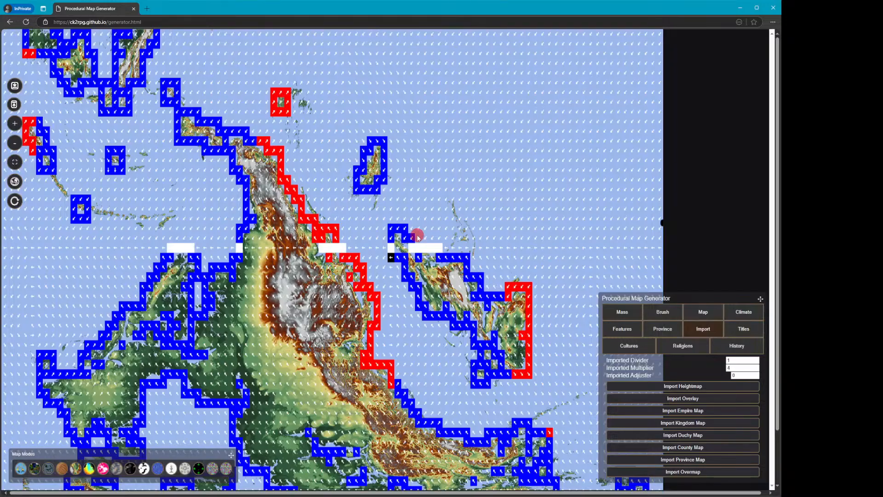
left_click(25, 21)
left_click(302, 166)
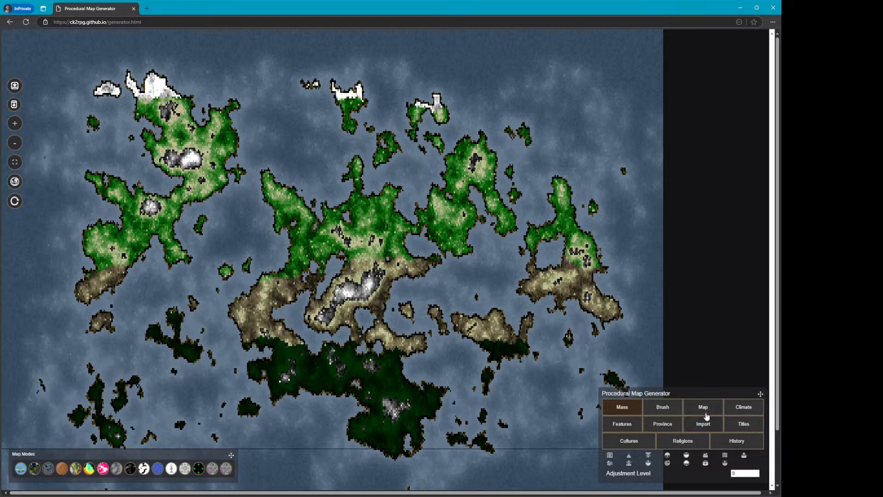
Open the Map settings and set both Map Size and Resolution to 2048x1024
left_click(705, 413)
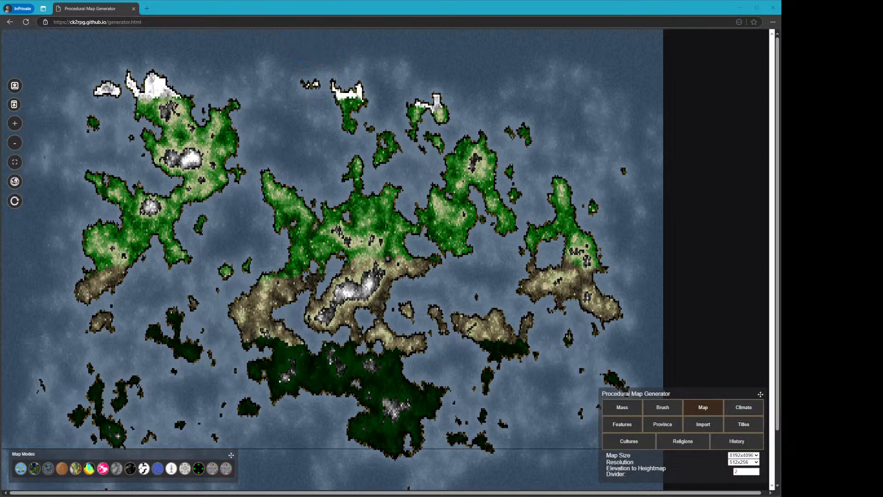
left_click(320, 10)
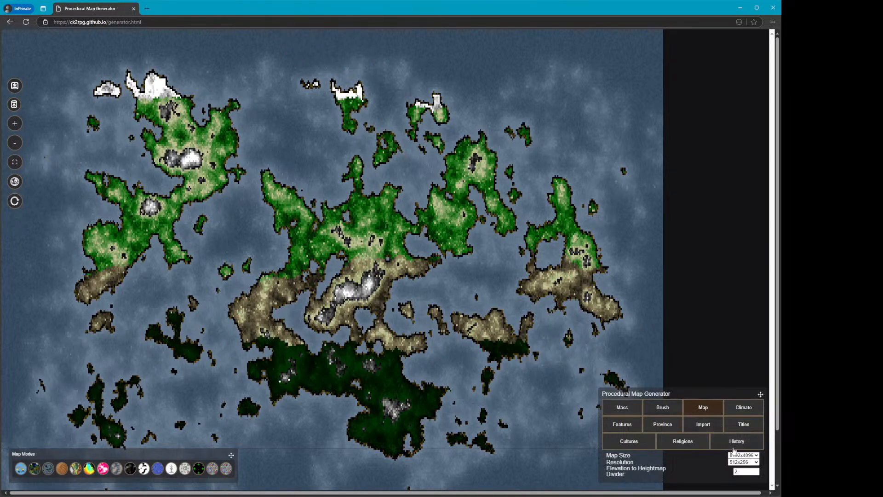
left_click(738, 485)
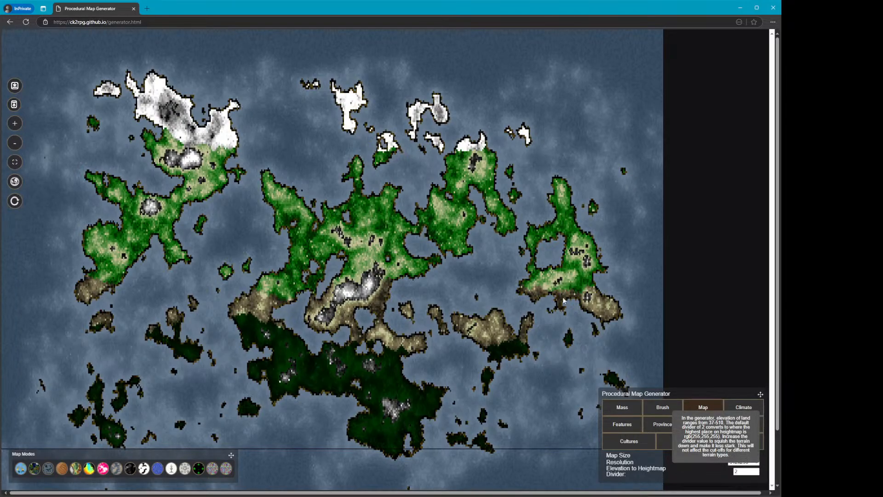
left_click(532, 202)
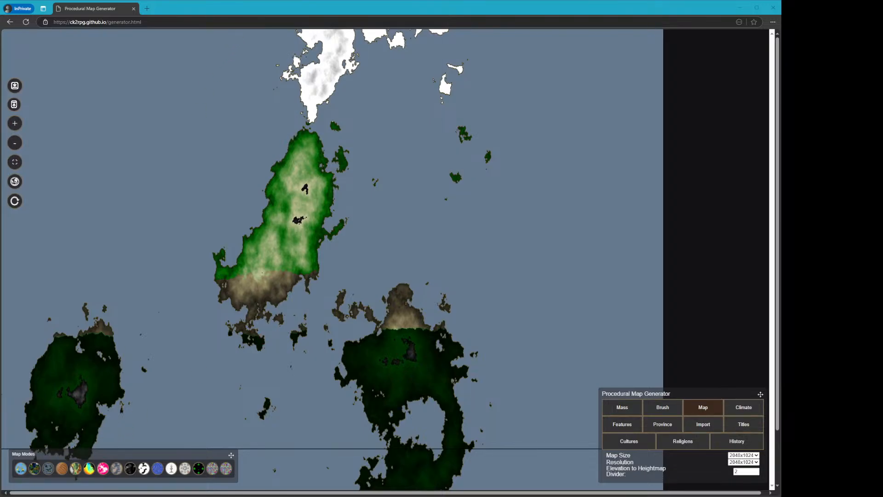
Open the map in globe view and rotate the globe
left_click(231, 9)
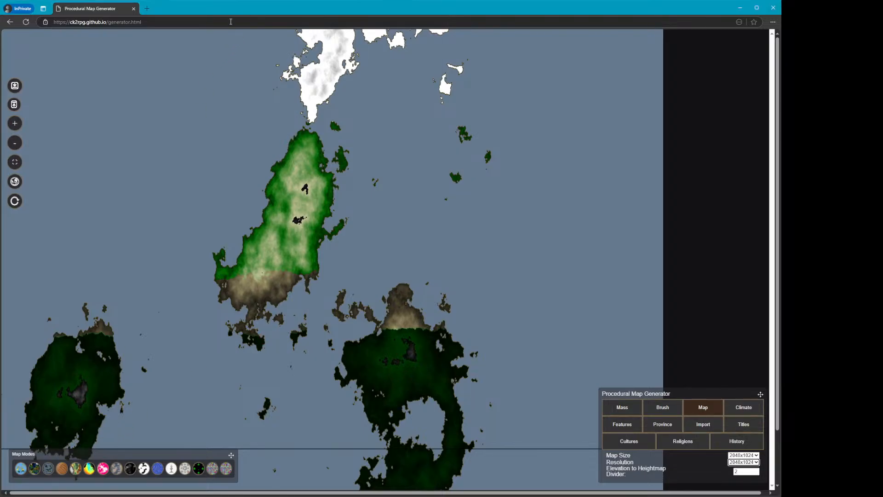
left_click(49, 469)
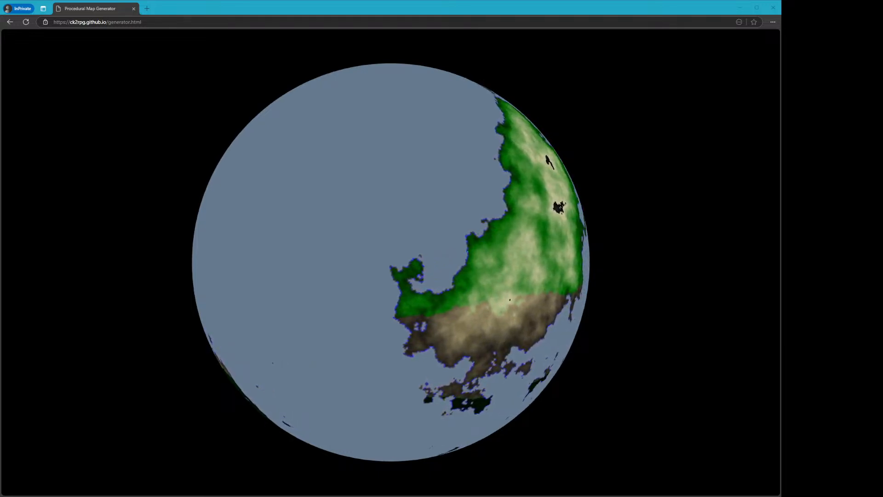
left_click(431, 245)
left_click_drag(553, 313, 576, 309)
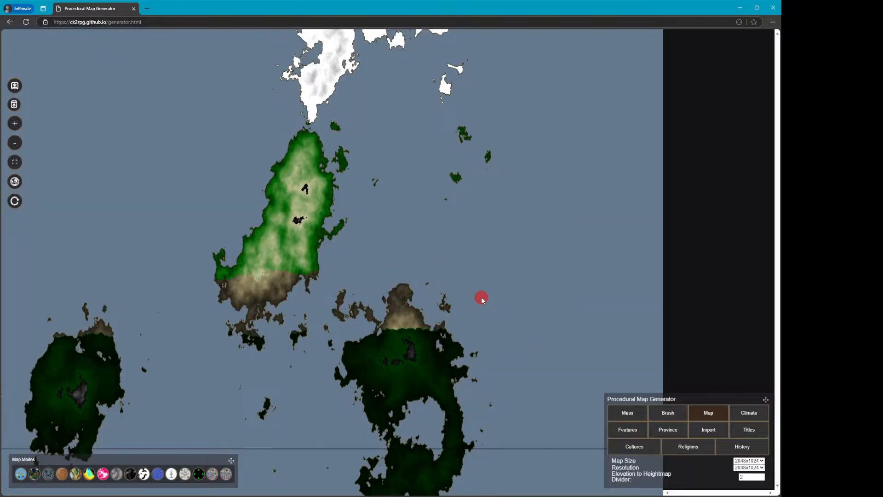
Open the map in 3D view and fly around its terrain, then return to the flat map
left_click(61, 477)
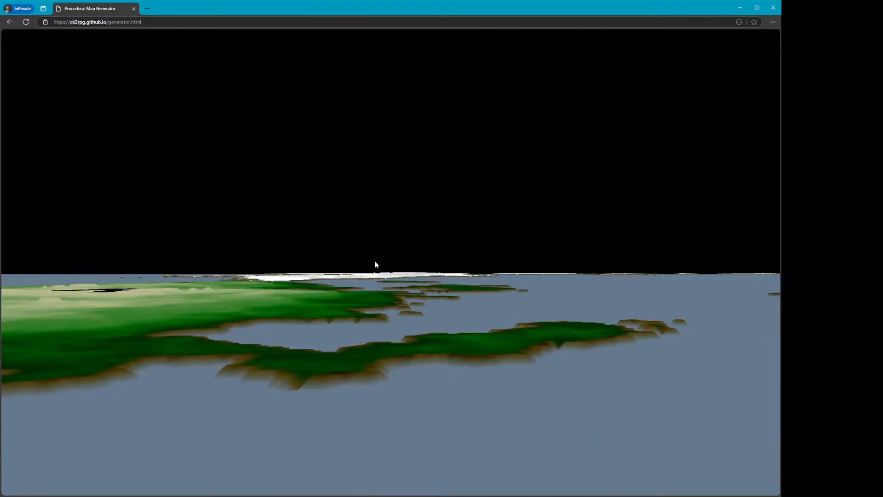
left_click(374, 261)
key("s")
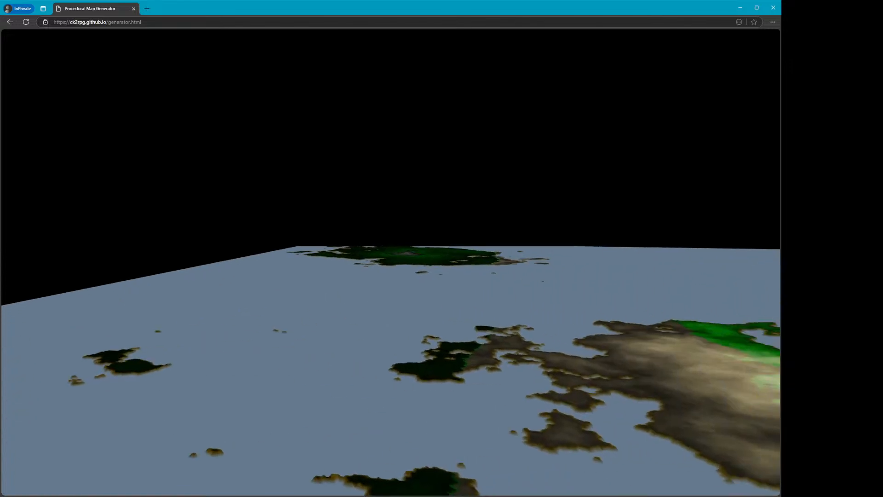
key("w")
key("w")
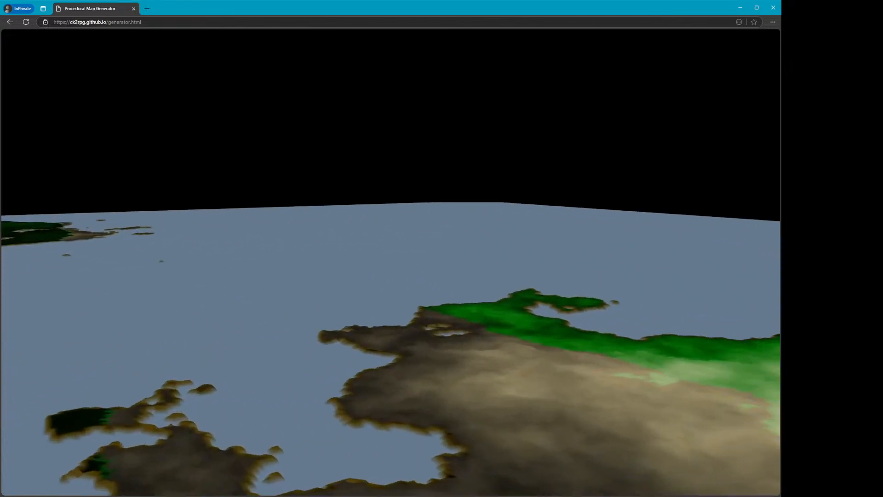
key("s")
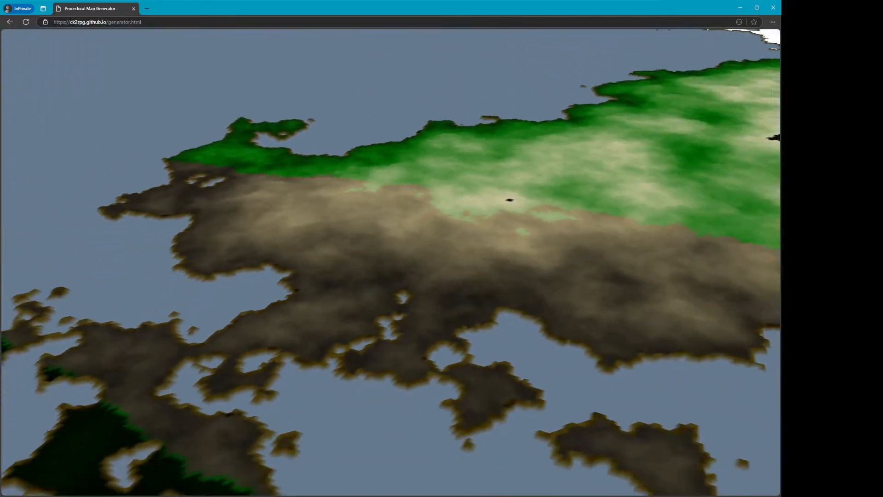
key("s")
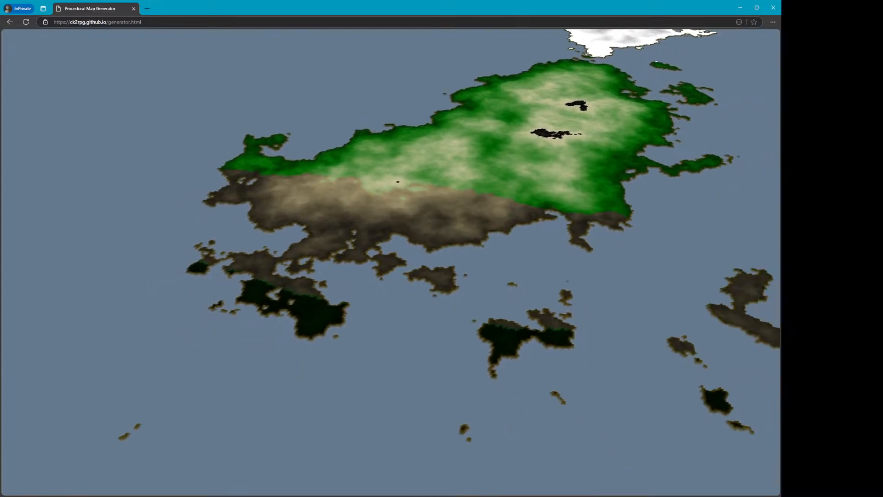
key("s")
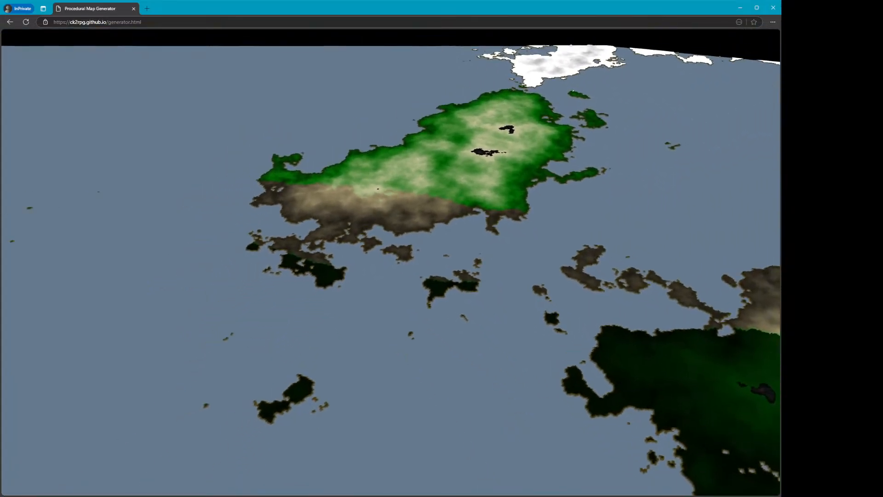
key("w")
key("w")
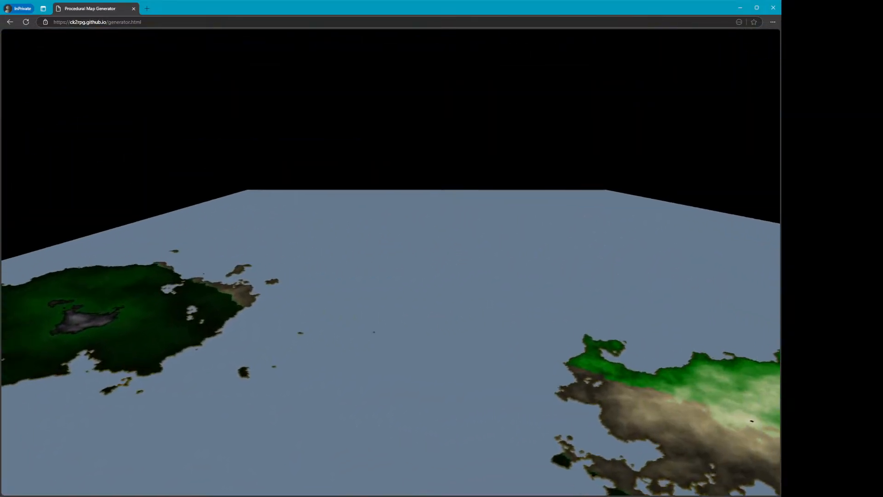
key("w")
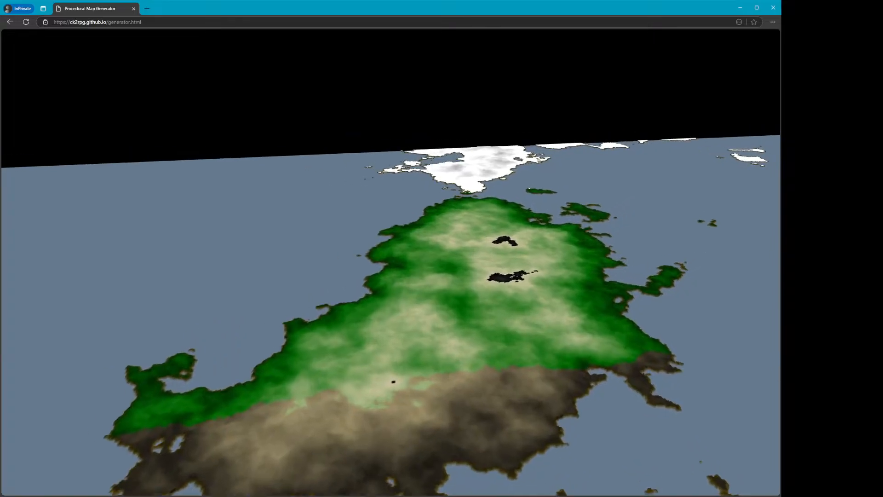
key("w")
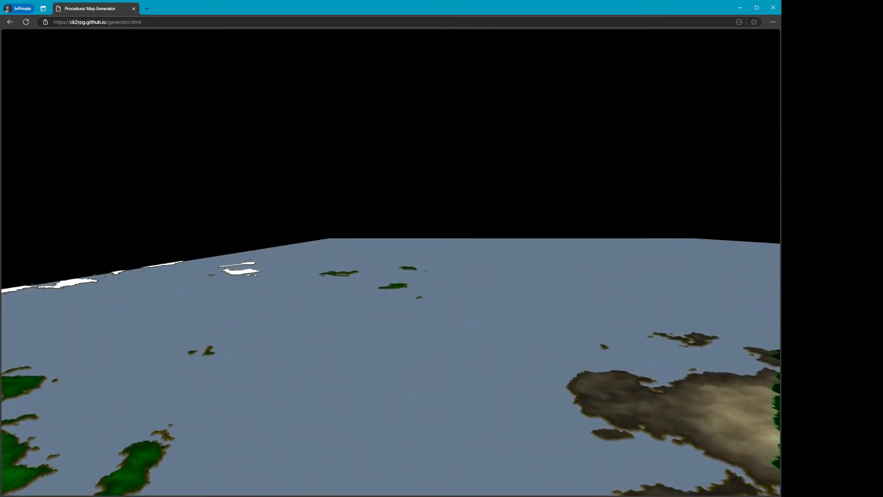
key("d")
key("w")
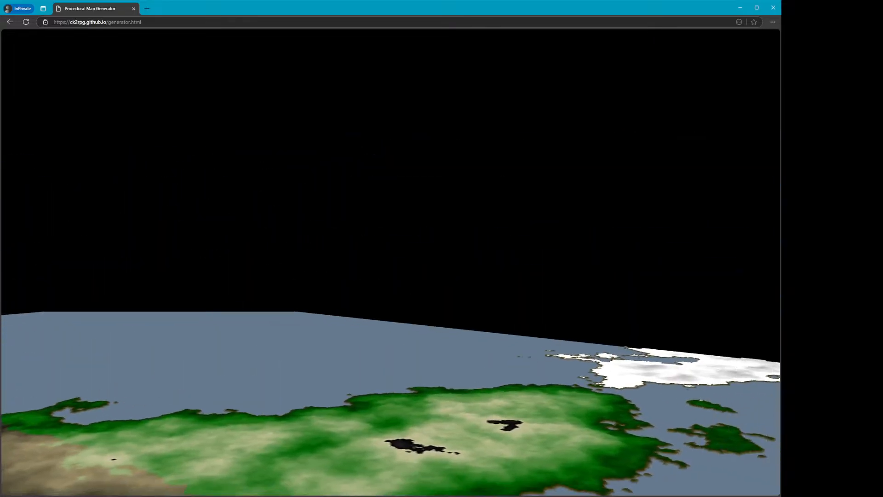
key("w")
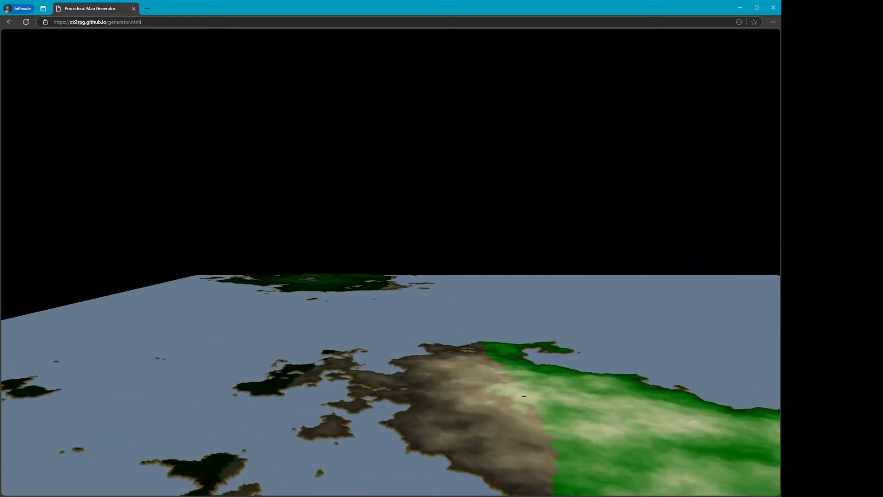
key("w")
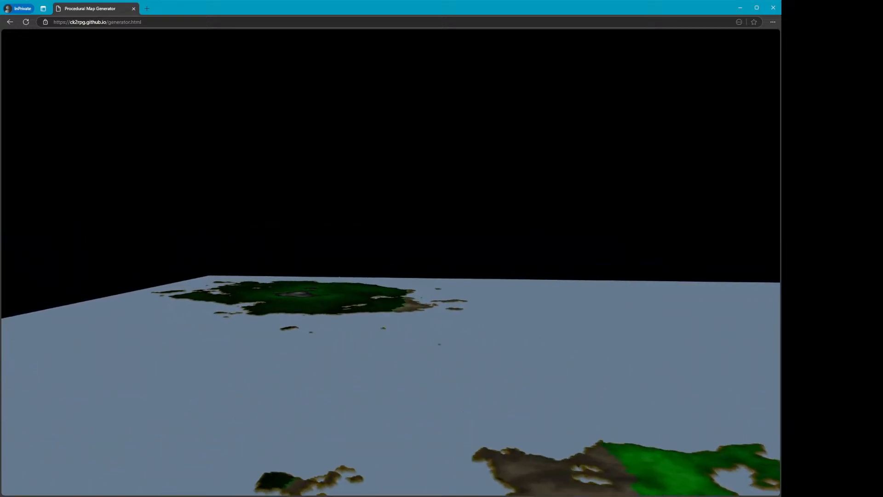
key("s")
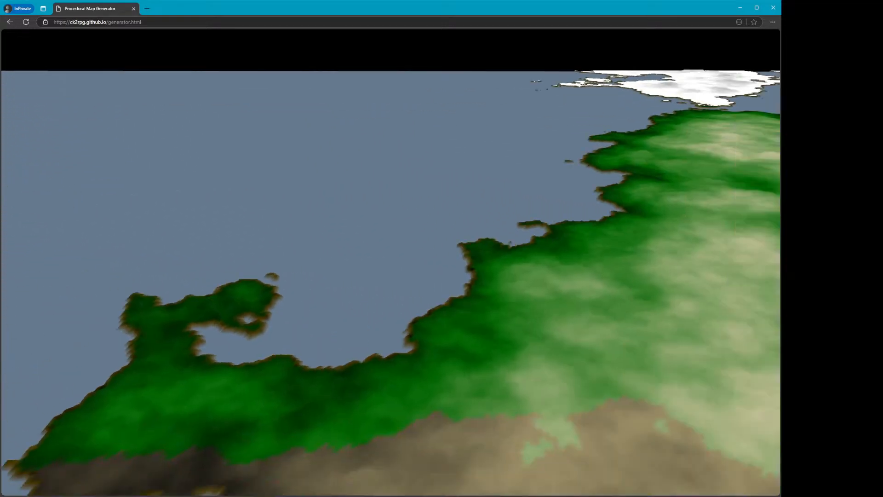
key("s")
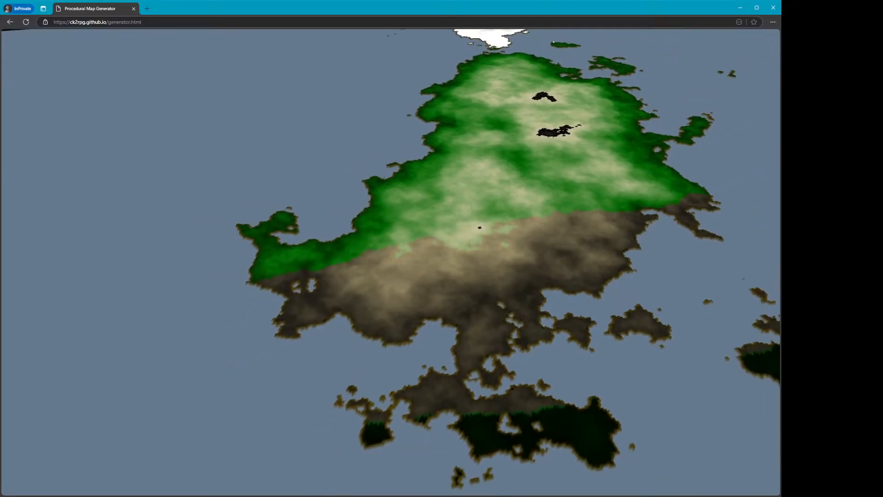
key("w")
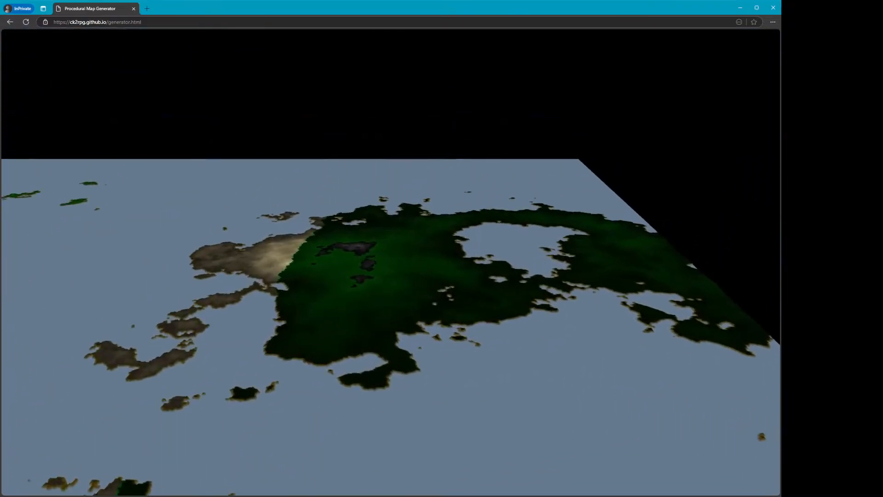
key("w")
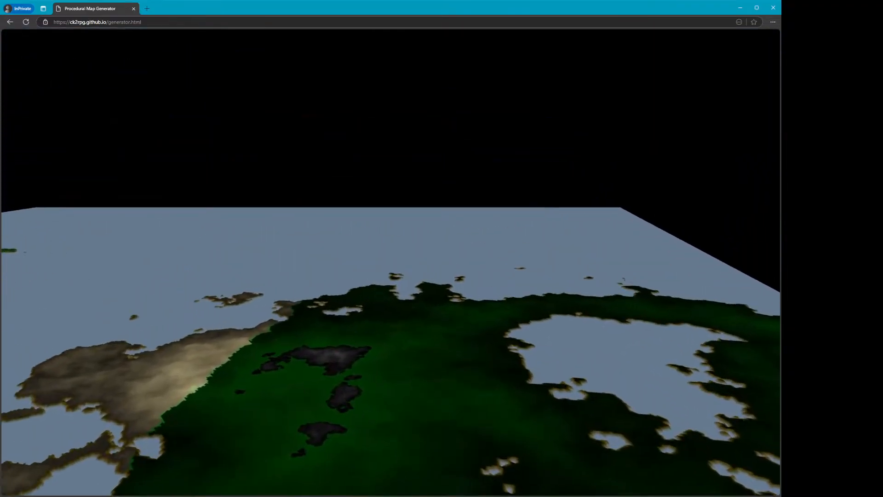
key("d")
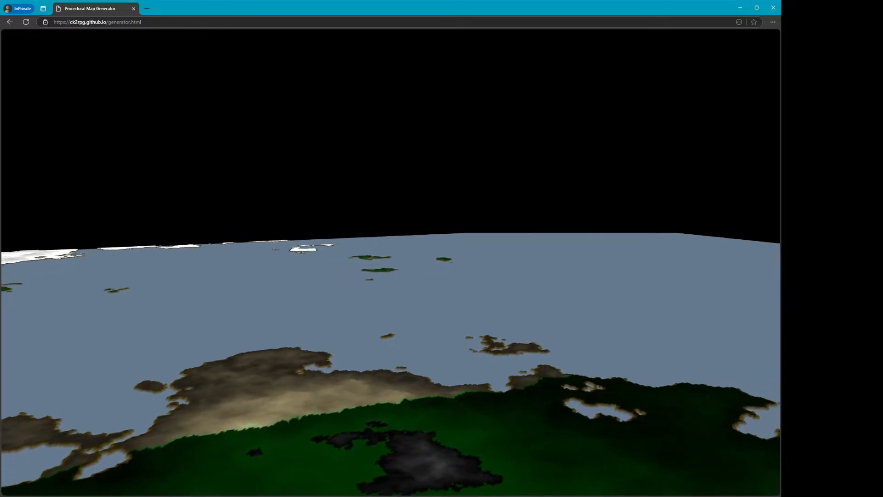
key("d")
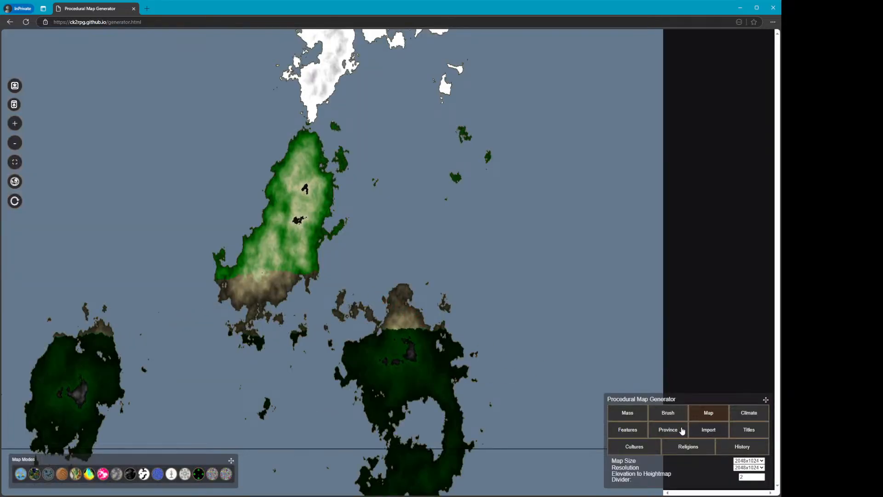
Open the Import settings and switch the map mode to Paper Map
left_click(682, 431)
left_click(697, 431)
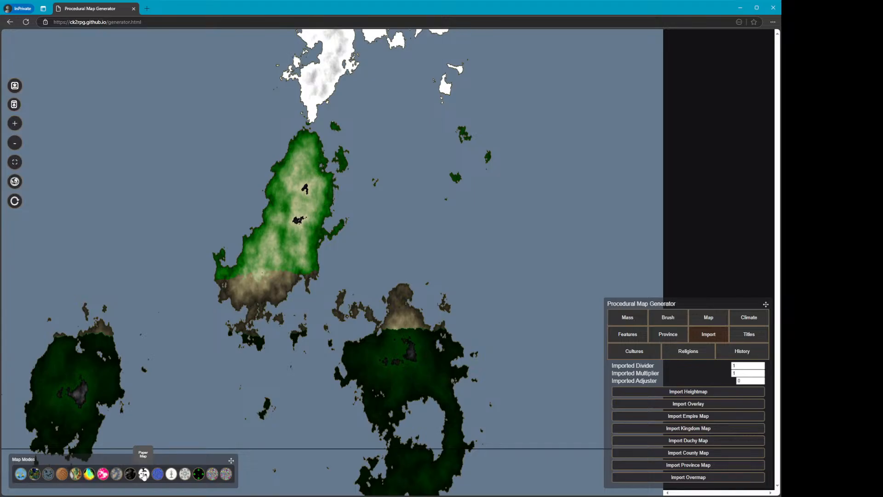
left_click(143, 476)
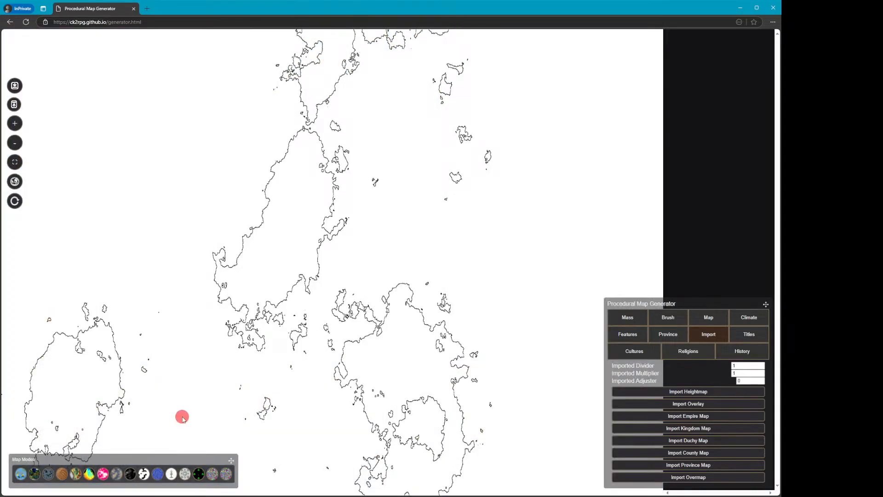
View the paper map as a globe, rotating it to inspect the continents, and return to the flat map
left_click(49, 475)
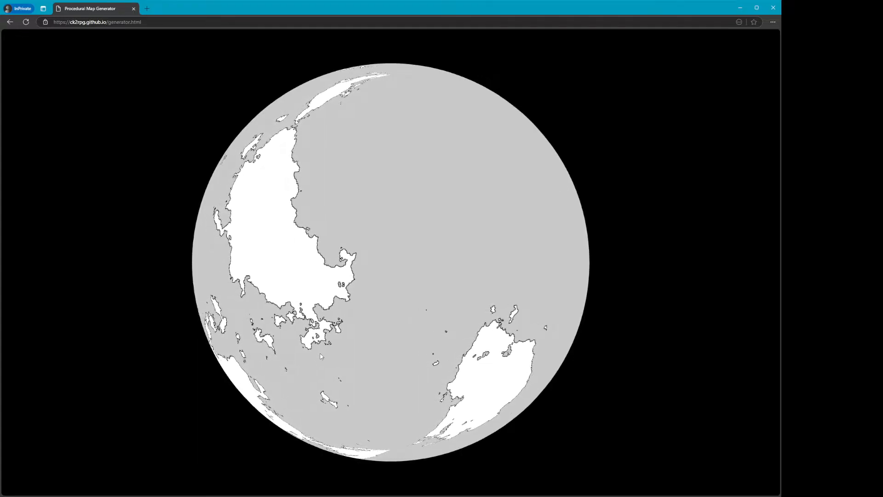
mouse_move(341, 290)
left_mouse_down()
mouse_move(383, 291)
mouse_move(325, 291)
left_mouse_up()
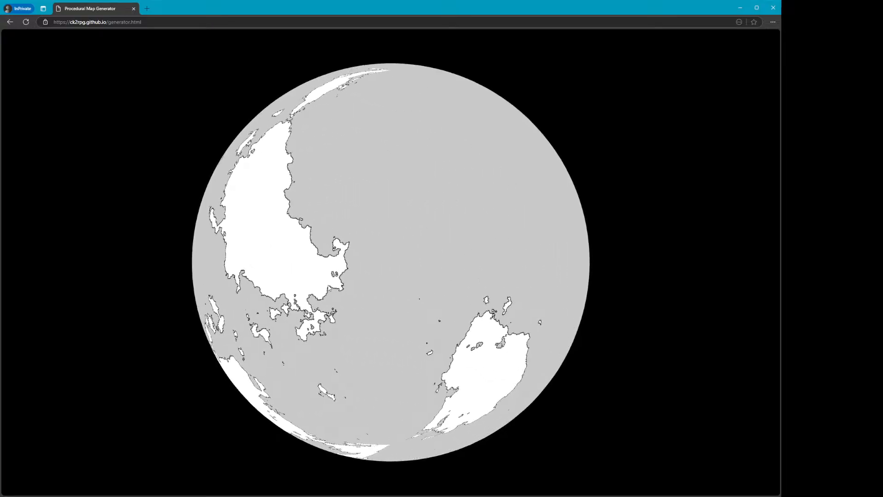
left_click_drag(427, 291, 411, 290)
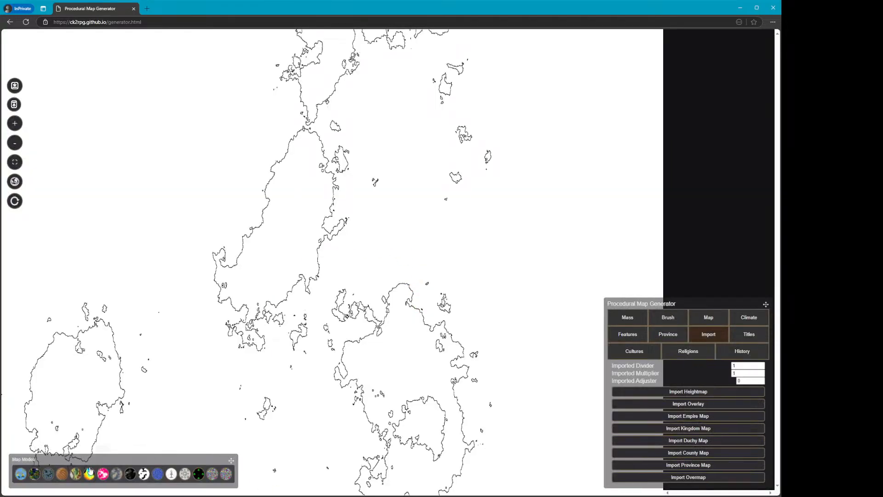
left_click(49, 475)
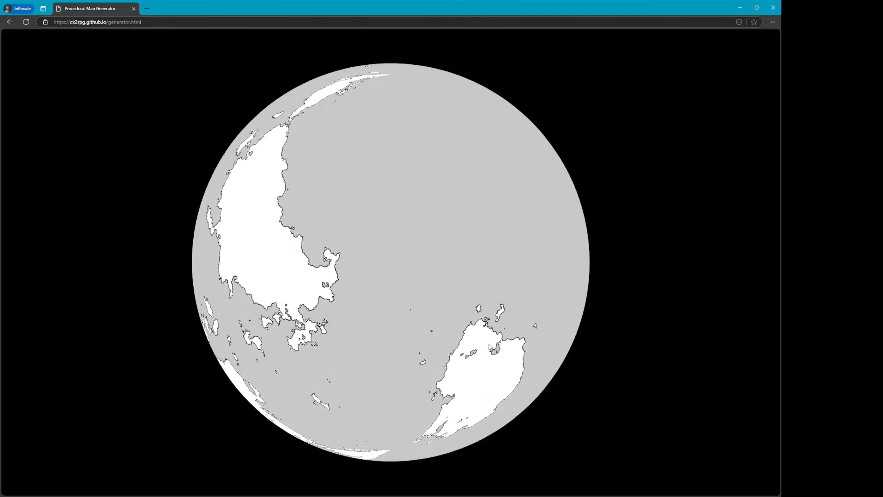
left_click_drag(516, 332, 306, 334)
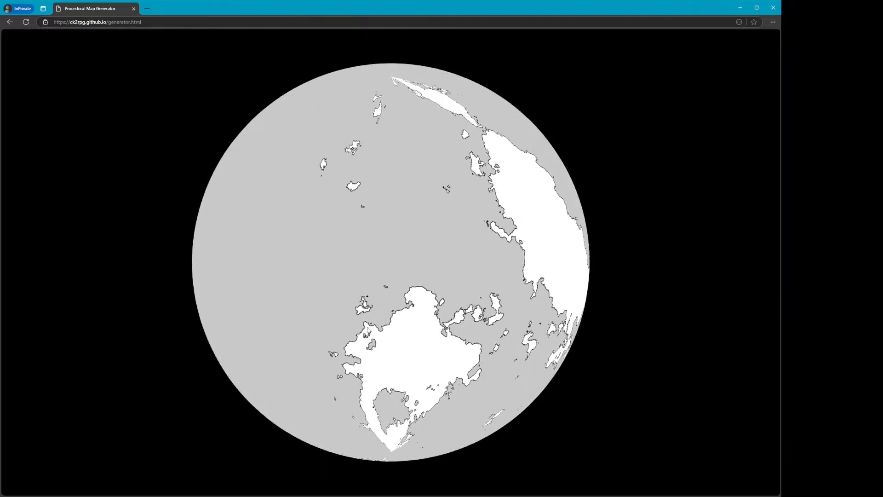
left_click_drag(385, 330, 309, 325)
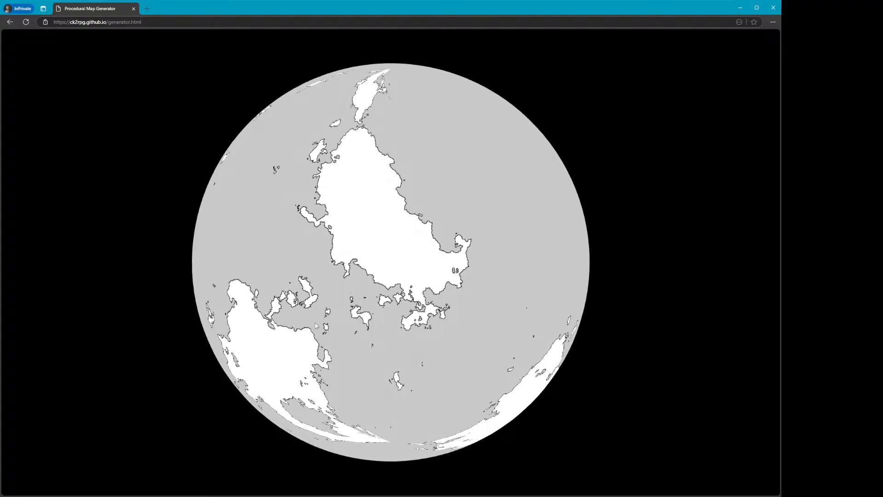
key("Escape")
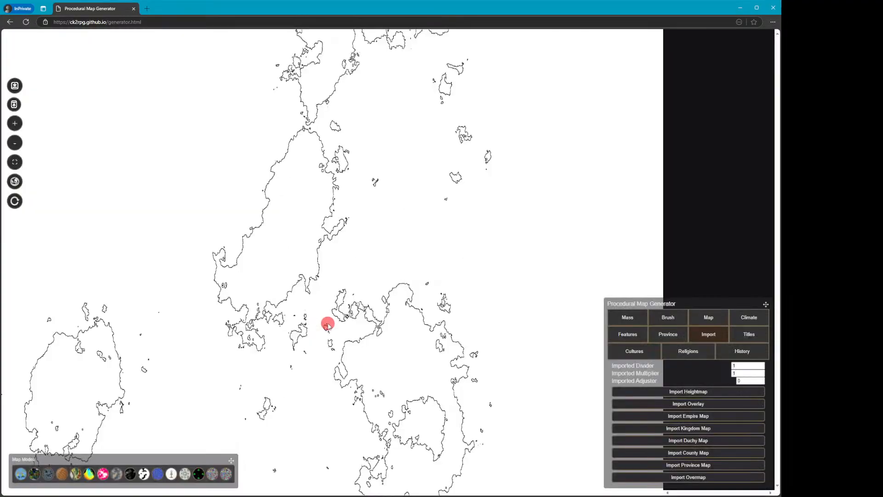
Switch to the water province map mode and paint a stroke with the water override brush across the central island
left_click(158, 474)
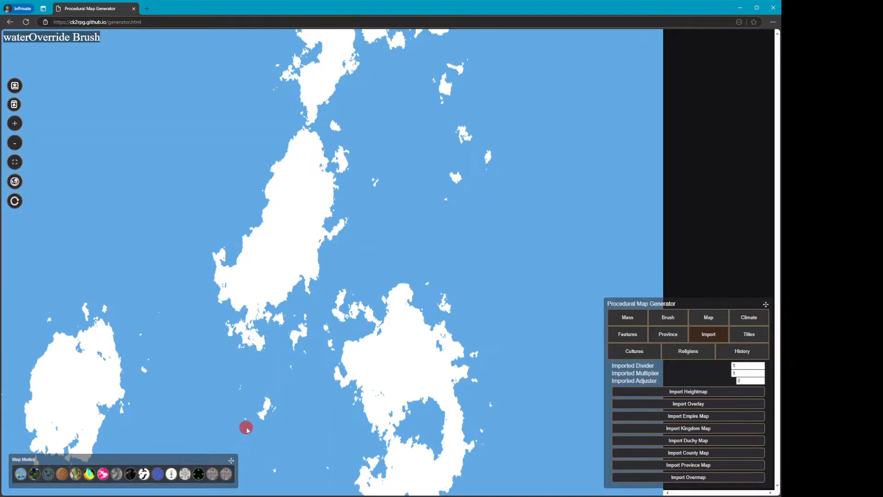
mouse_move(314, 280)
left_mouse_down()
mouse_move(282, 276)
mouse_move(303, 288)
mouse_move(264, 277)
mouse_move(175, 280)
mouse_move(239, 278)
mouse_move(235, 207)
mouse_move(192, 324)
left_mouse_up()
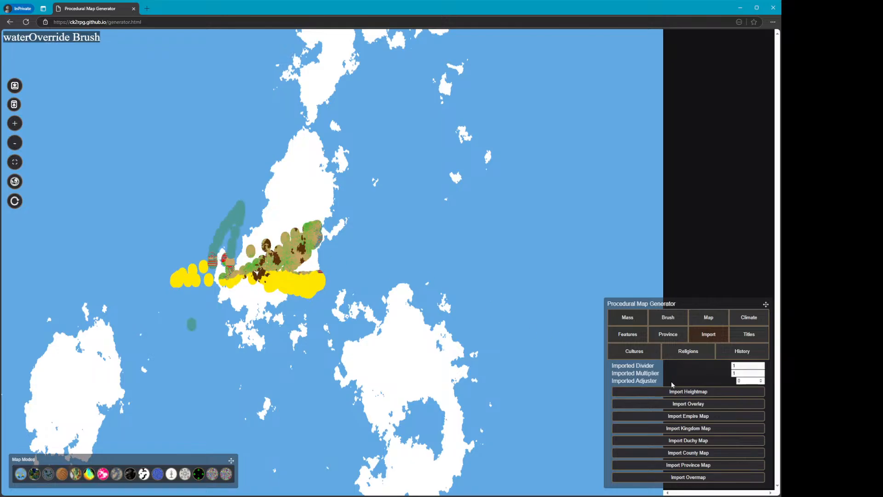
Open the Brush settings and paint red strokes along the central island's eastern coast
left_click(702, 321)
left_click(669, 413)
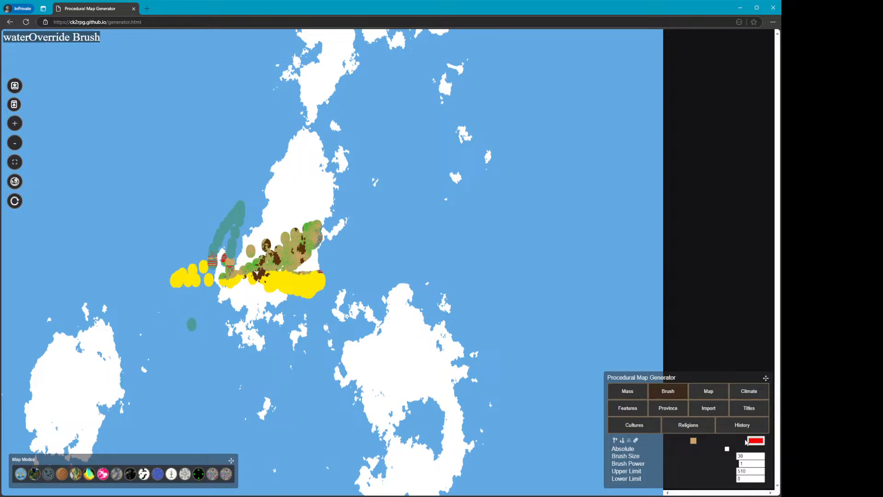
mouse_move(362, 161)
left_mouse_down()
mouse_move(356, 226)
mouse_move(333, 210)
mouse_move(345, 175)
mouse_move(358, 207)
left_mouse_up()
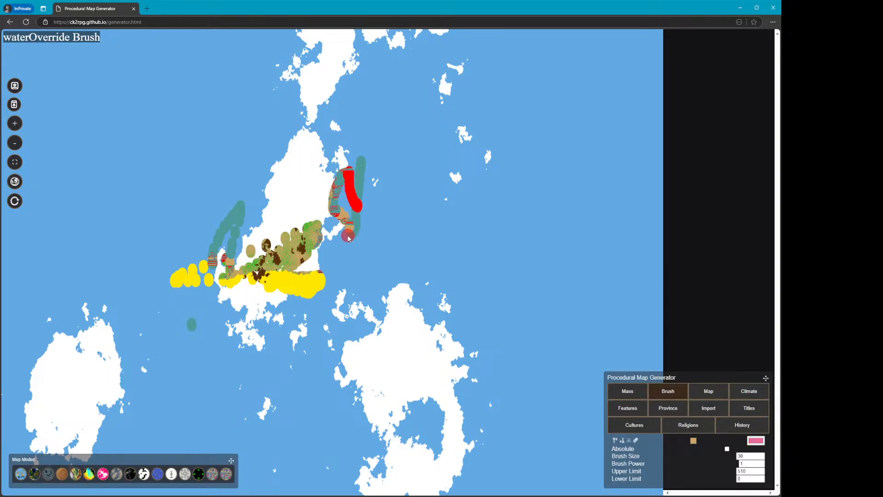
left_click_drag(349, 238, 322, 264)
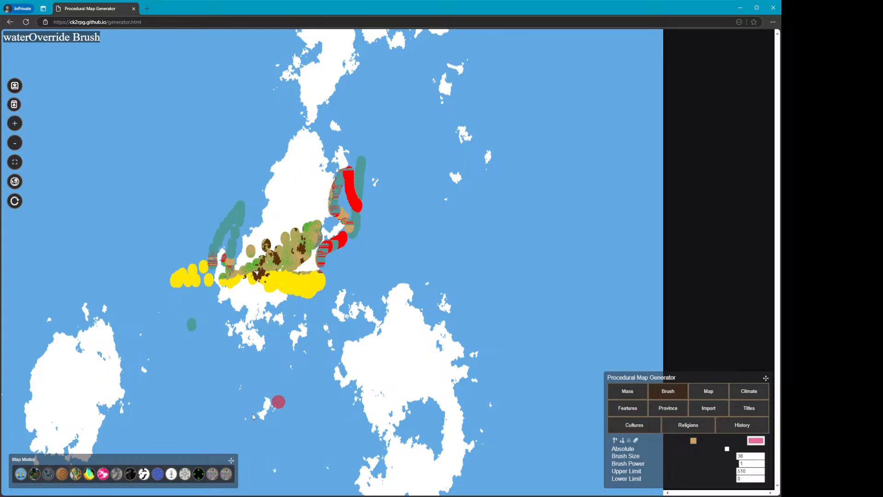
Switch through the flat and paper map modes to the colour-graded temperature view
left_click(117, 477)
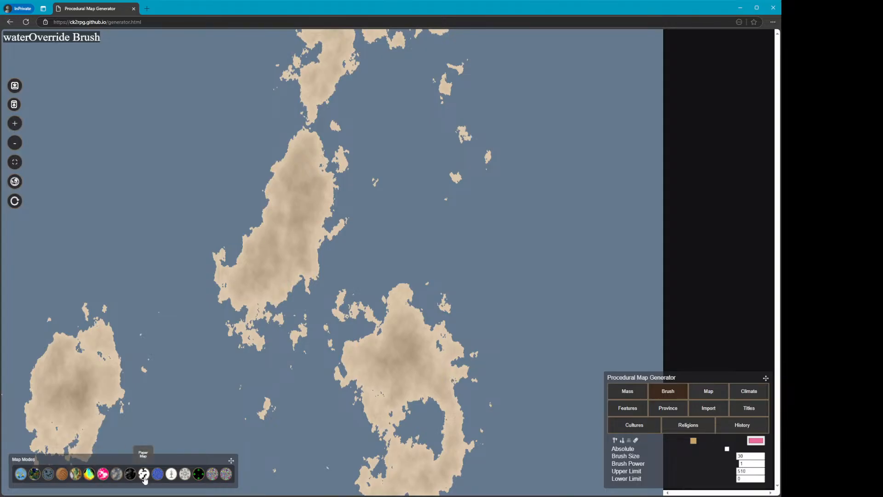
left_click(144, 478)
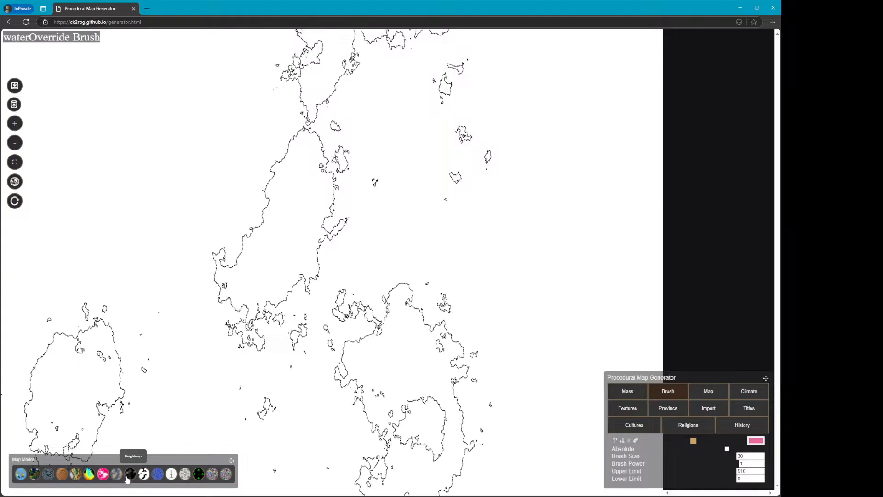
left_click(128, 478)
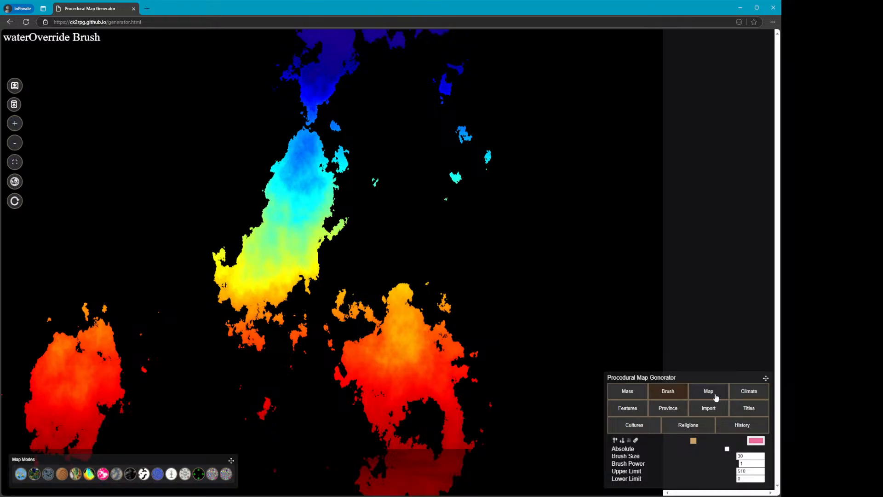
Open the Climate settings and set the Equator to 1024
left_click(744, 393)
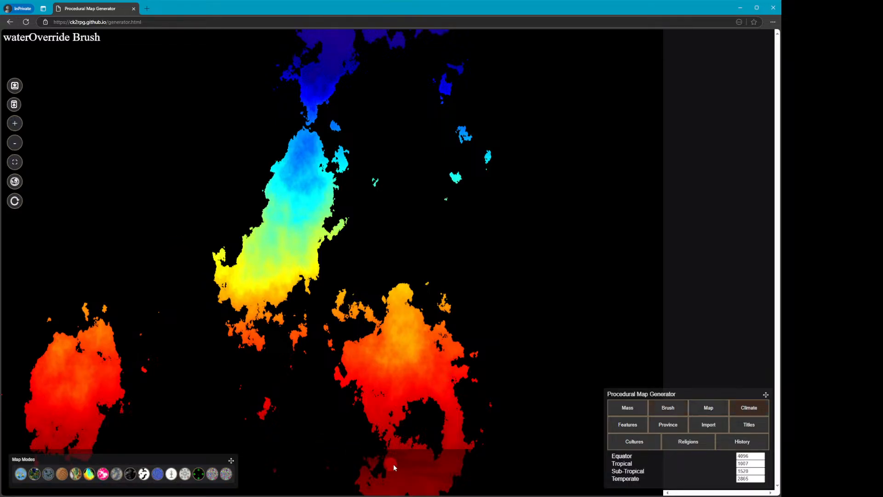
double_click(745, 455)
type("1024")
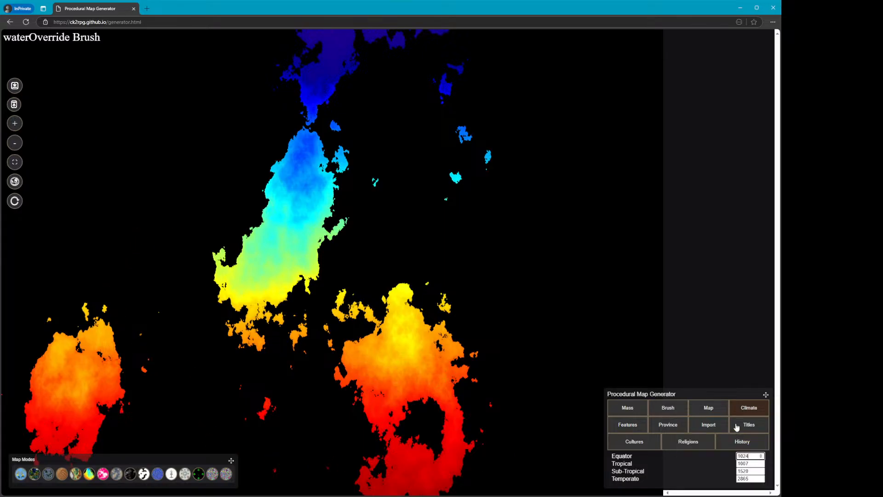
Change the Equator to 600
left_click(723, 411)
left_click(742, 415)
type("600")
left_click(183, 254)
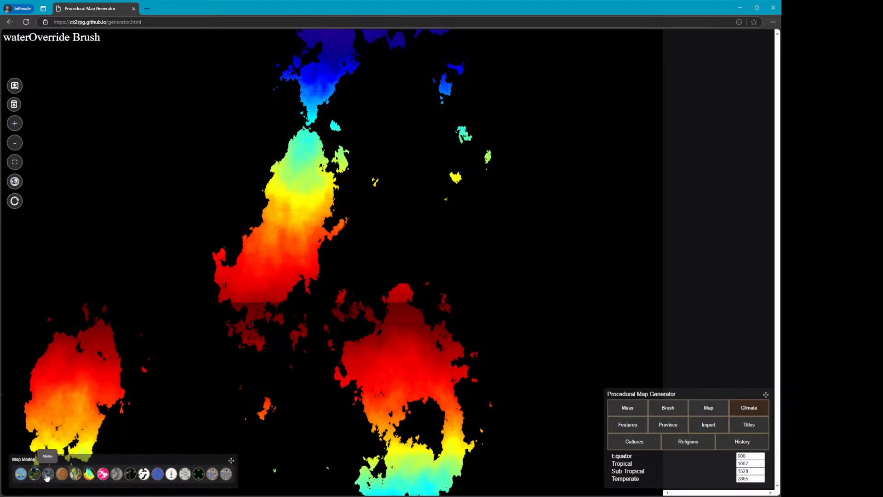
View the temperature map as a globe and in 3D, flying over the terrain, and return to the flat map
left_click(47, 474)
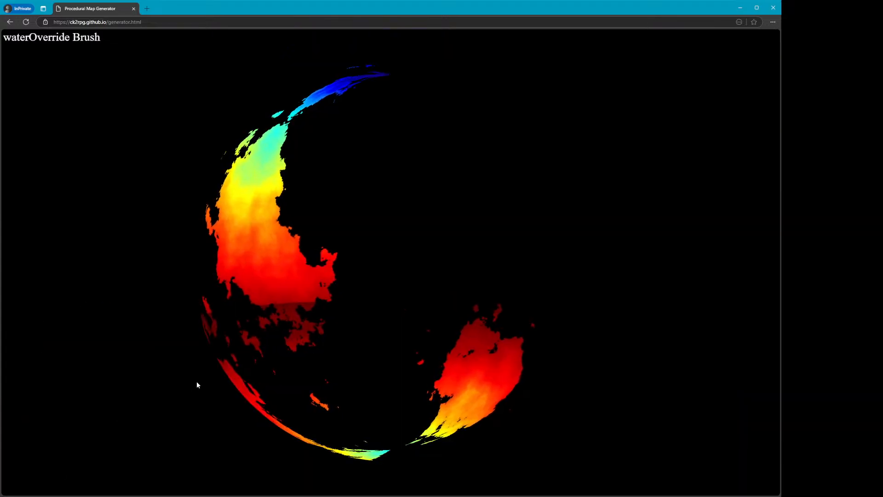
key("Escape")
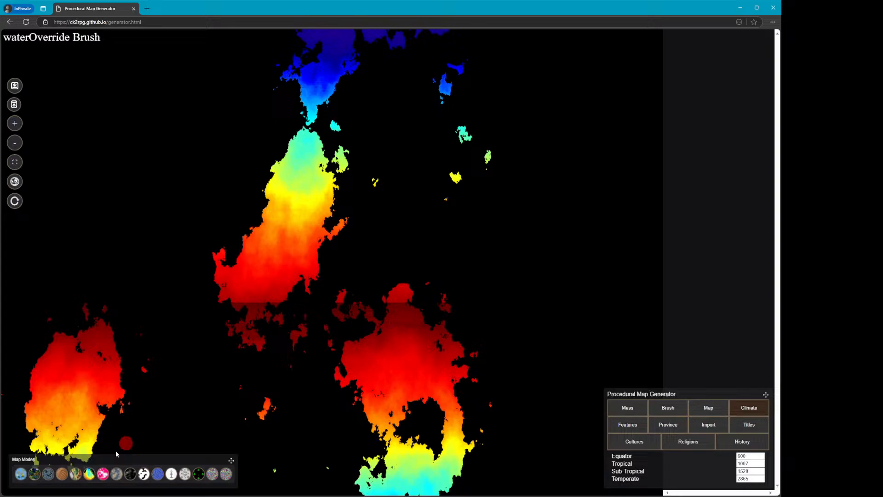
left_click(63, 477)
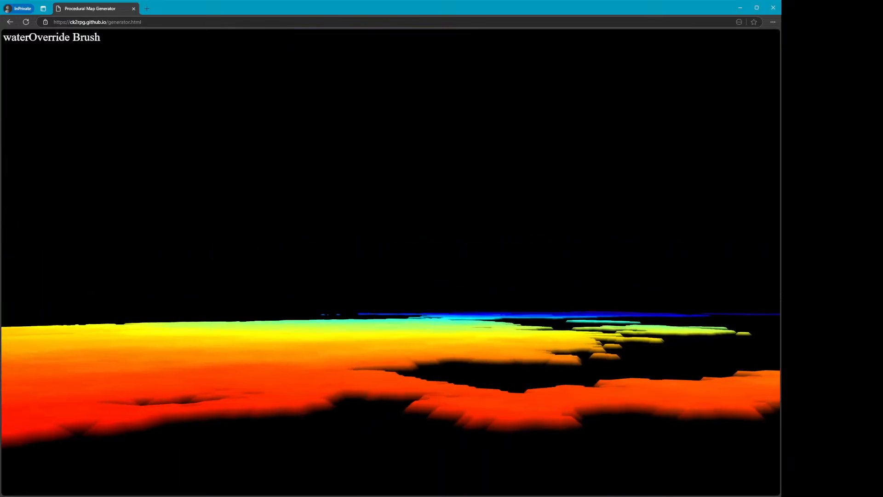
key("w")
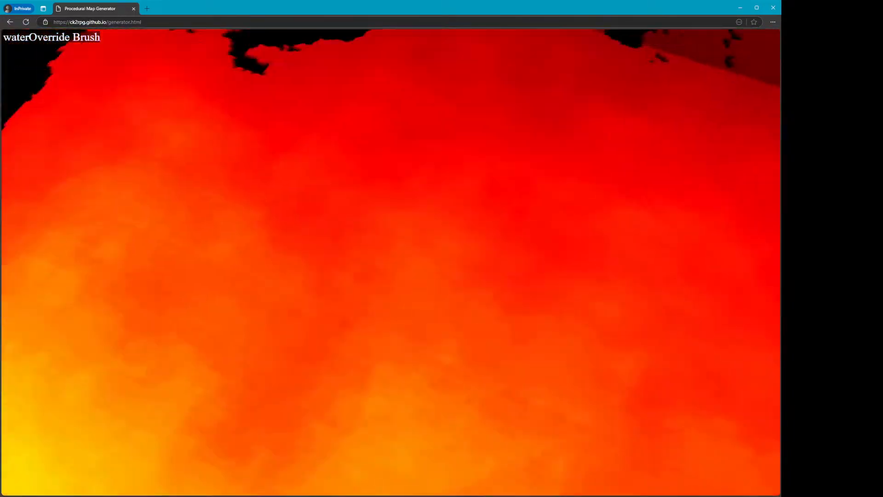
key("s")
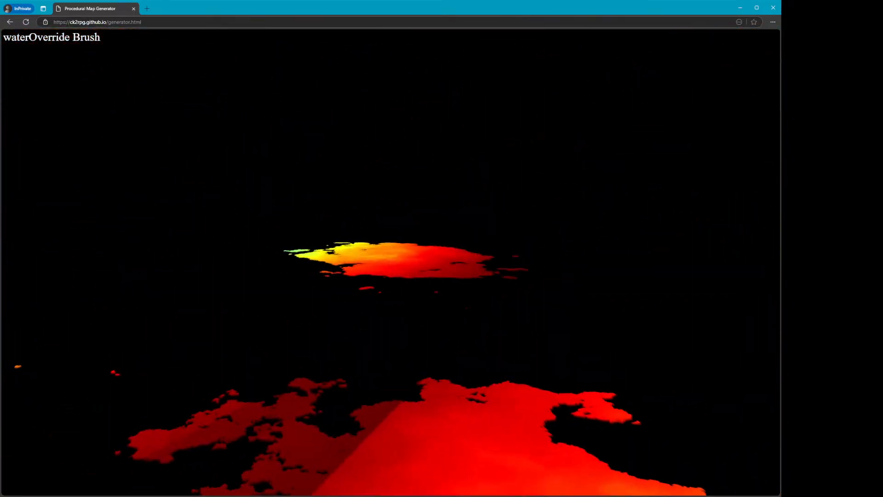
key("Escape")
key("Escape")
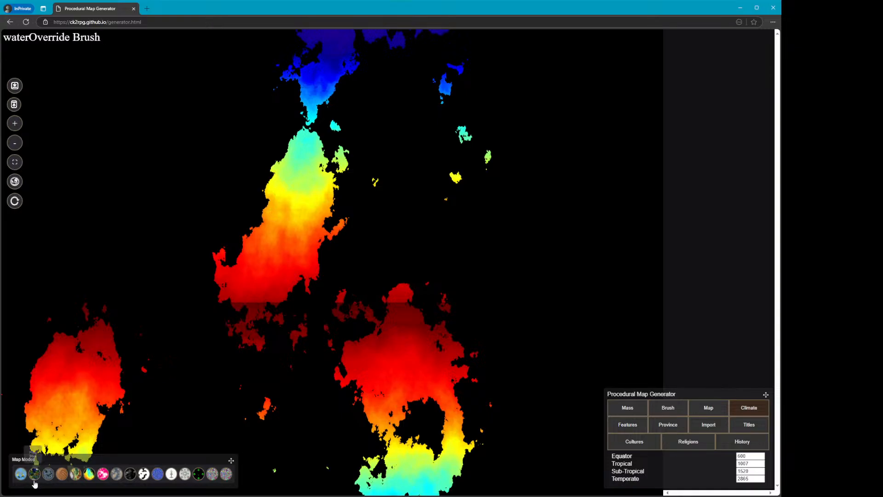
Switch to the elevation map mode, view it as a globe, and return to the flat map
left_click(78, 474)
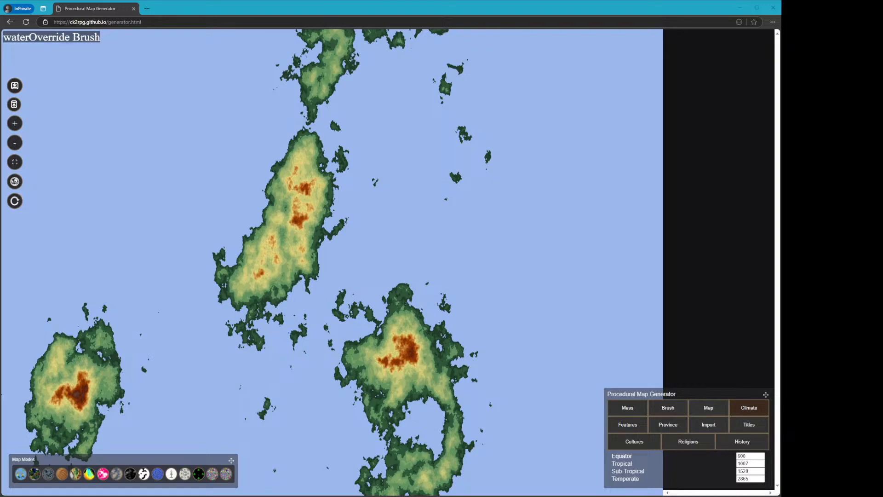
left_click(301, 22)
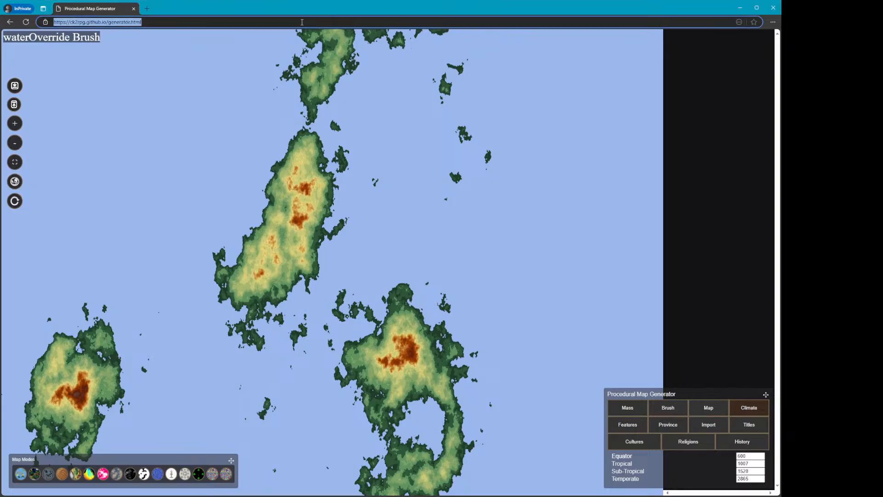
left_click(51, 477)
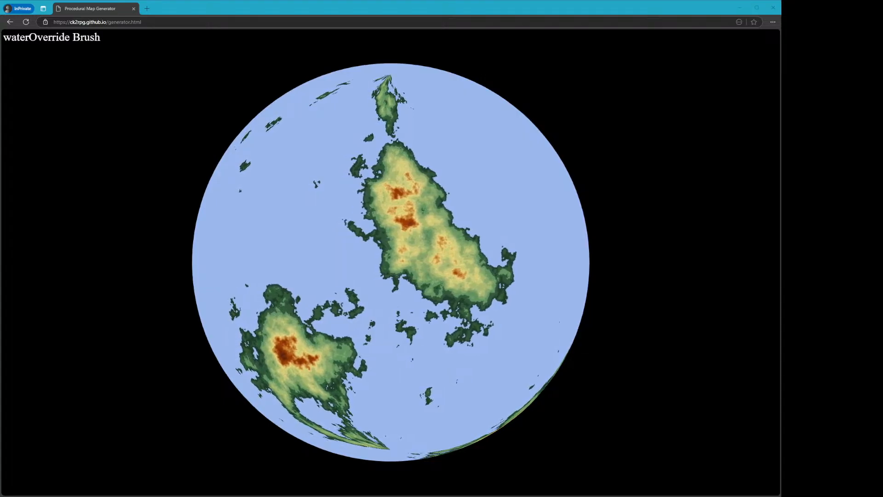
left_click(313, 220)
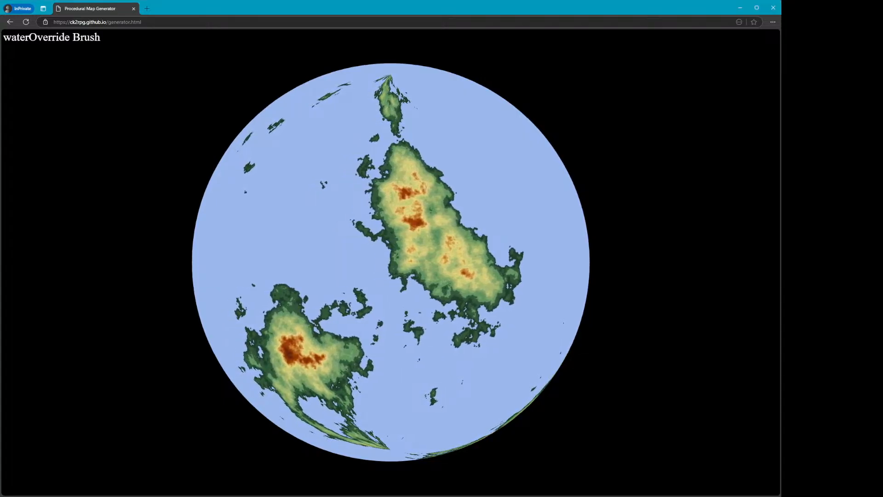
key("Escape")
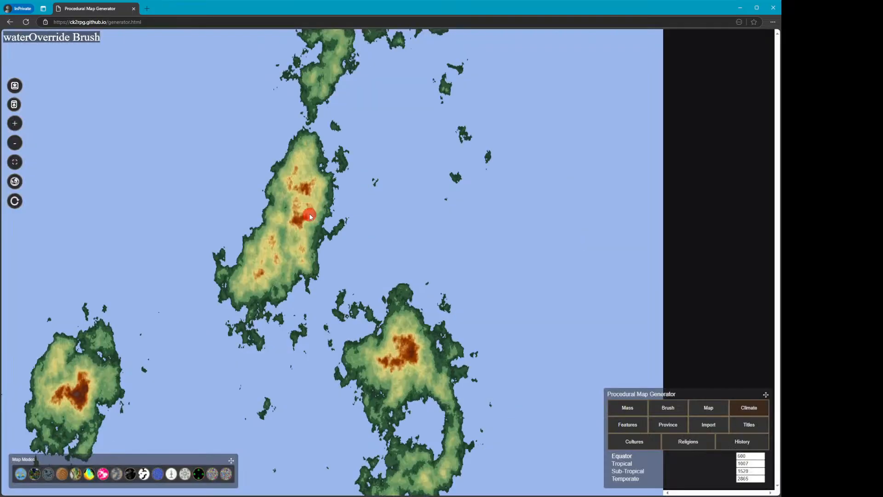
Reload the generator, generate a new world and set the brush size to 1
left_click(26, 22)
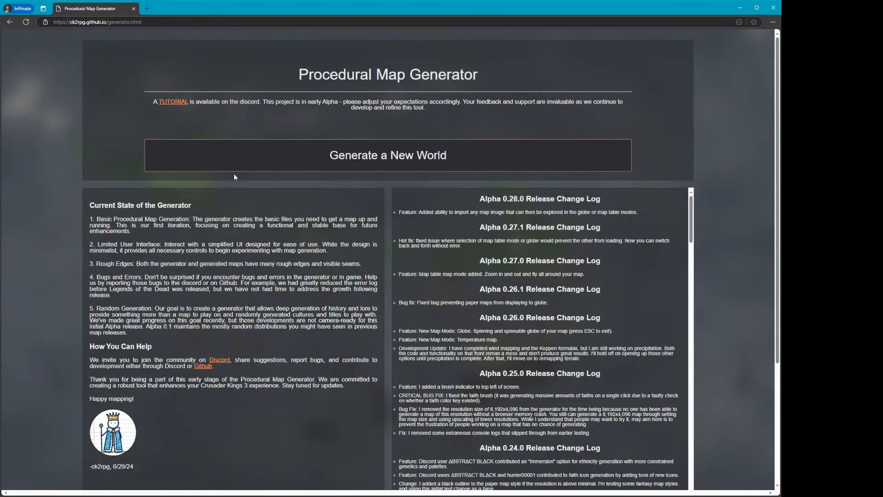
left_click(253, 160)
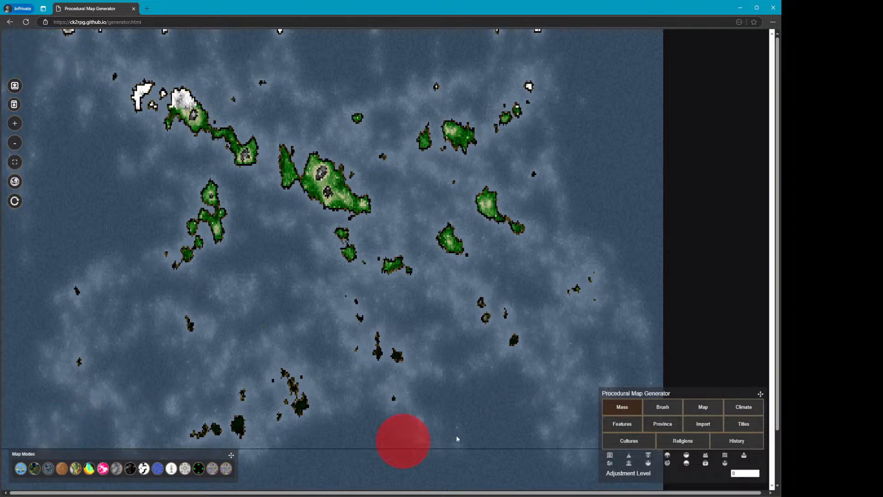
left_click(674, 409)
double_click(744, 450)
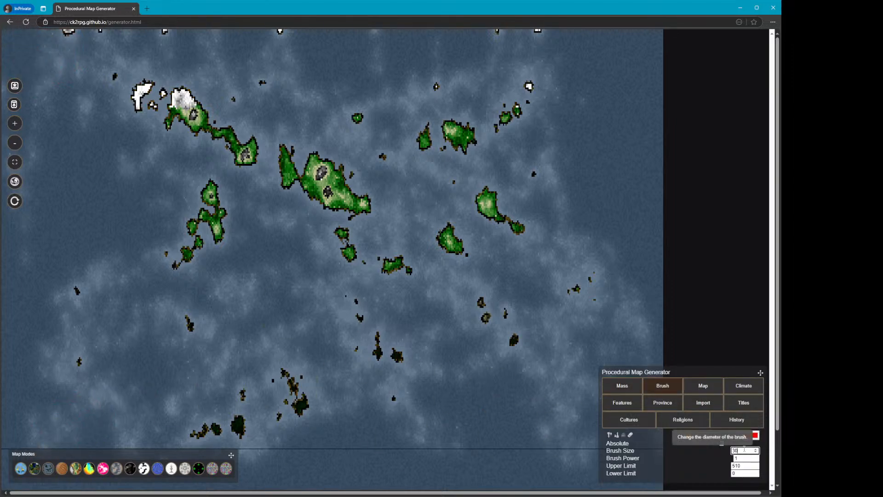
type("1")
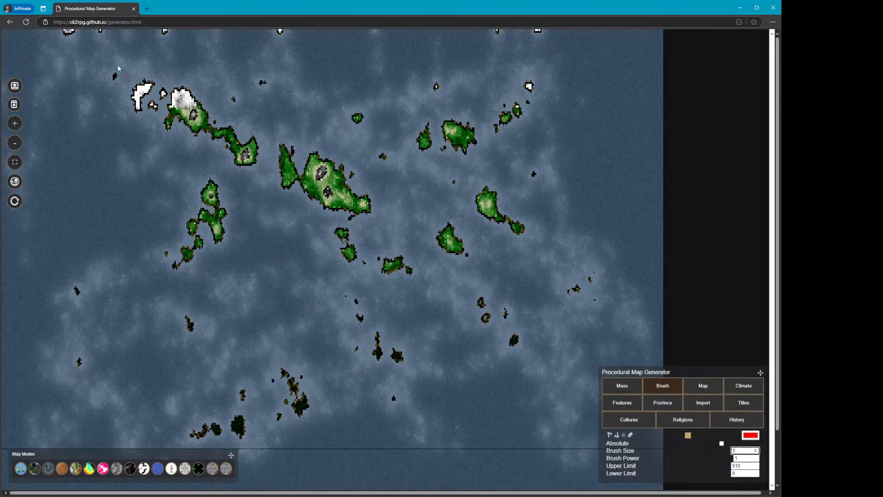
Reload the generator and generate another new world
left_click(26, 23)
left_click(251, 154)
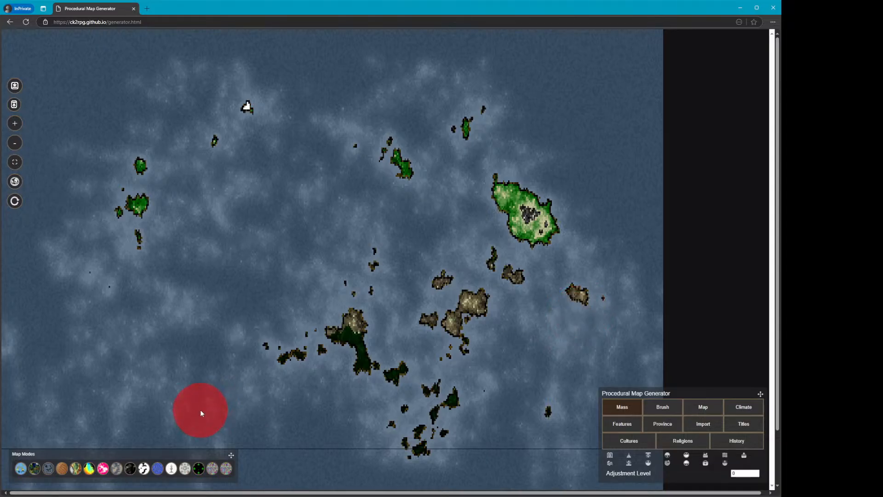
Select the Raise Elevation brush, set its power to 10, and paint raised land between the islands
left_click(656, 411)
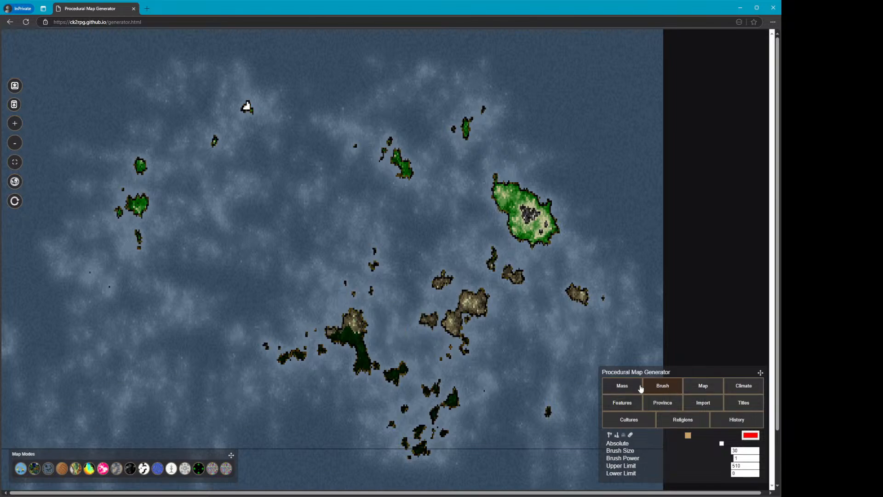
left_click(611, 435)
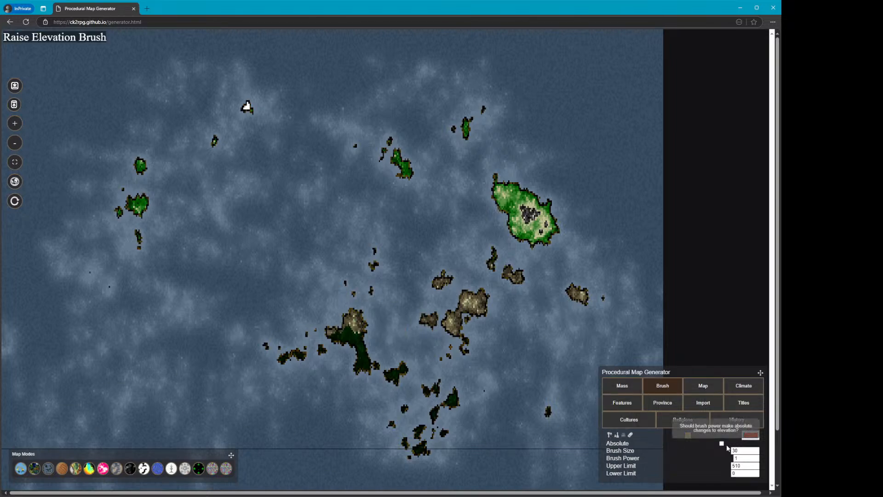
double_click(746, 458)
type("5")
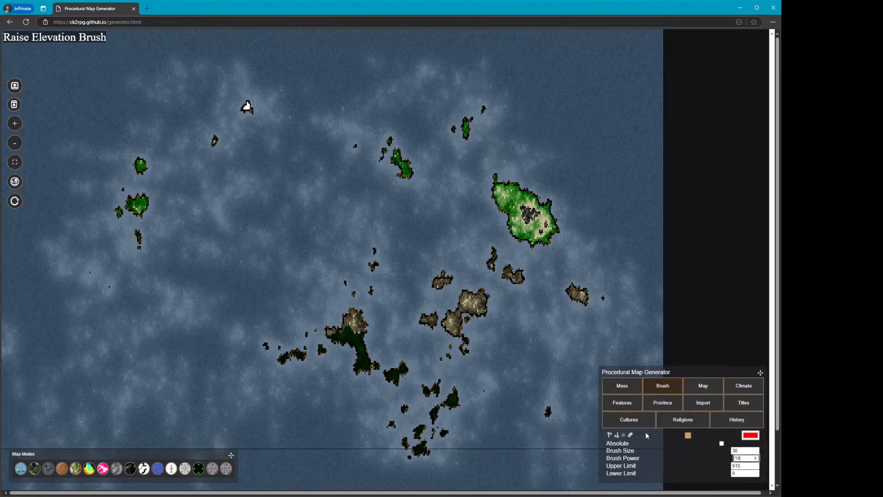
mouse_move(238, 186)
left_mouse_down()
mouse_move(341, 185)
mouse_move(277, 219)
mouse_move(312, 252)
left_mouse_up()
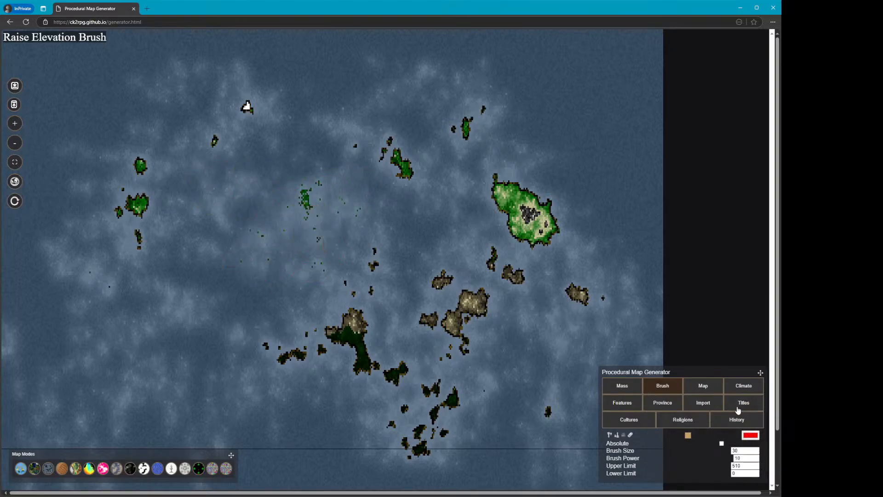
Set the brush power to 30 and paint more raised land west of the central islands
double_click(736, 459)
type("3")
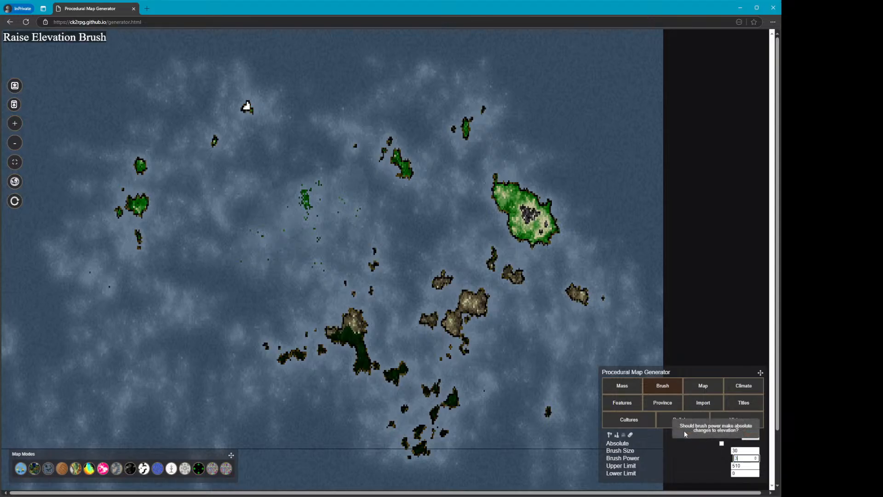
type("0")
mouse_move(382, 258)
left_mouse_down()
mouse_move(327, 270)
mouse_move(302, 265)
mouse_move(248, 166)
mouse_move(163, 268)
mouse_move(269, 350)
mouse_move(276, 285)
mouse_move(212, 316)
mouse_move(359, 348)
left_mouse_up()
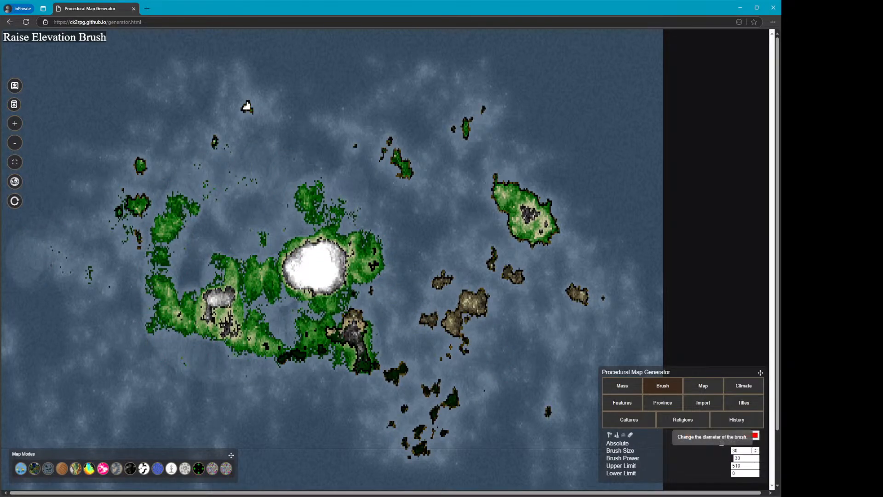
Set the brush size to 150 and raise a large landmass over the central islands
left_click_drag(753, 450, 687, 440)
type("150")
mouse_move(317, 271)
left_mouse_down()
mouse_move(289, 297)
mouse_move(218, 277)
mouse_move(299, 175)
mouse_move(507, 337)
mouse_move(516, 177)
mouse_move(422, 354)
mouse_move(186, 269)
mouse_move(216, 214)
left_mouse_up()
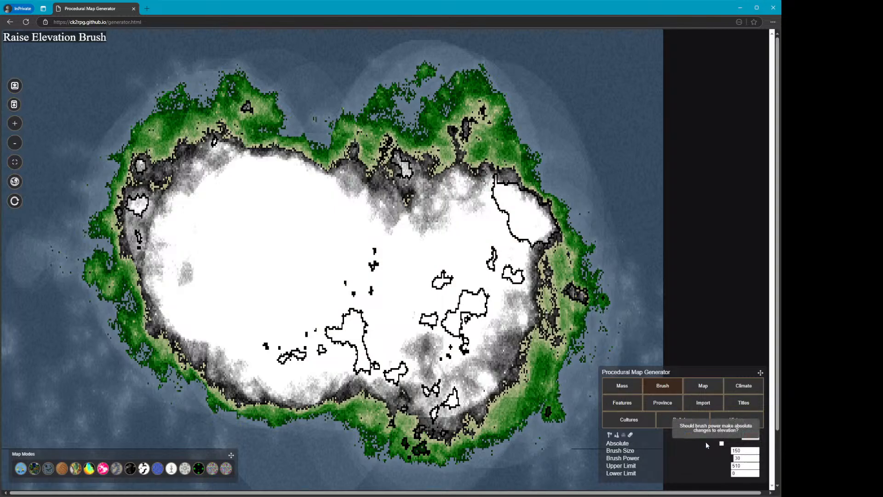
Select the Erosion Brush, set its power to 1, and erode across the raised landmass from east to west
left_click(624, 436)
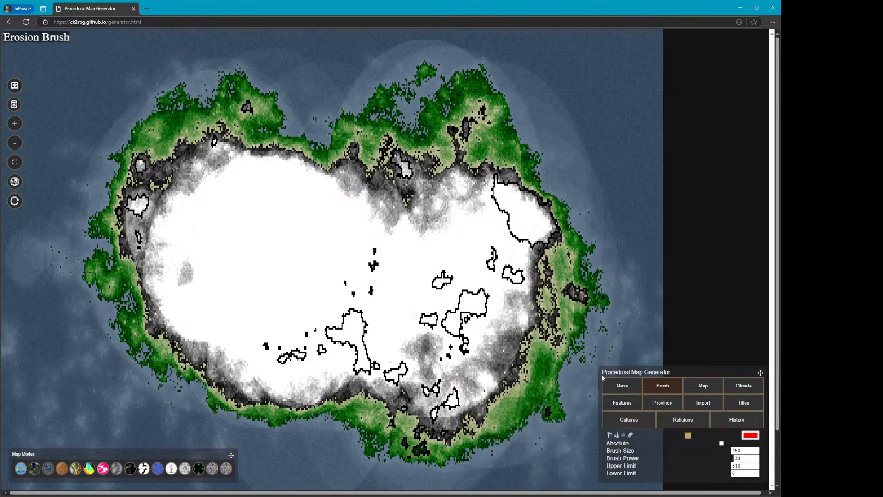
double_click(735, 458)
type("1")
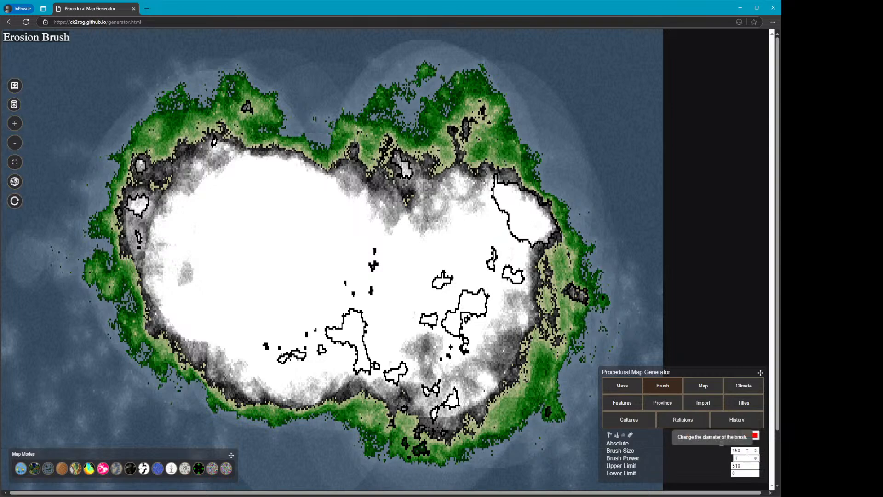
double_click(738, 451)
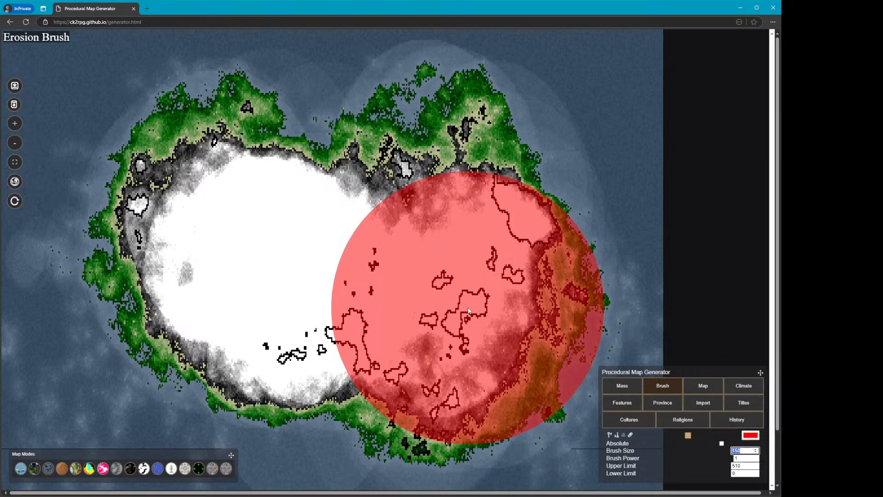
mouse_move(469, 310)
left_mouse_down()
mouse_move(434, 315)
mouse_move(461, 333)
mouse_move(454, 322)
mouse_move(478, 242)
mouse_move(469, 211)
mouse_move(419, 213)
mouse_move(360, 241)
mouse_move(297, 249)
mouse_move(272, 302)
mouse_move(108, 179)
mouse_move(179, 219)
mouse_move(236, 291)
left_mouse_up()
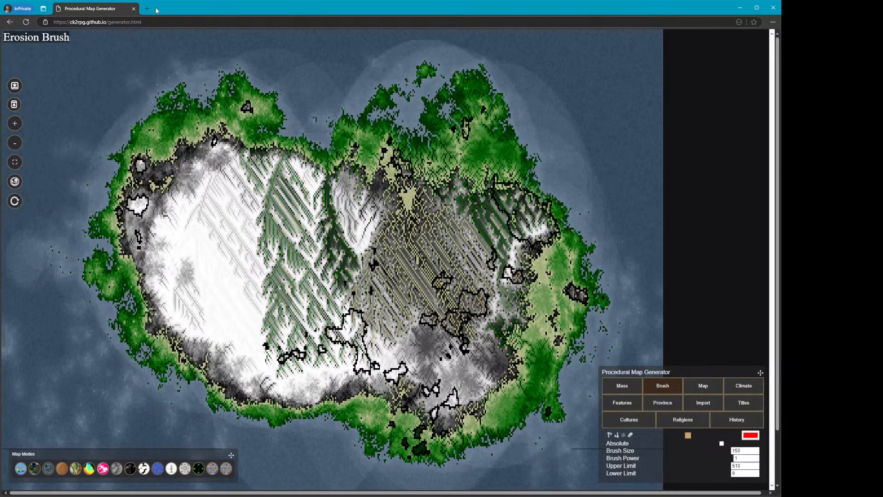
Reload the generator for a new world, then set the brush size to 150 and power to 20
left_click(26, 22)
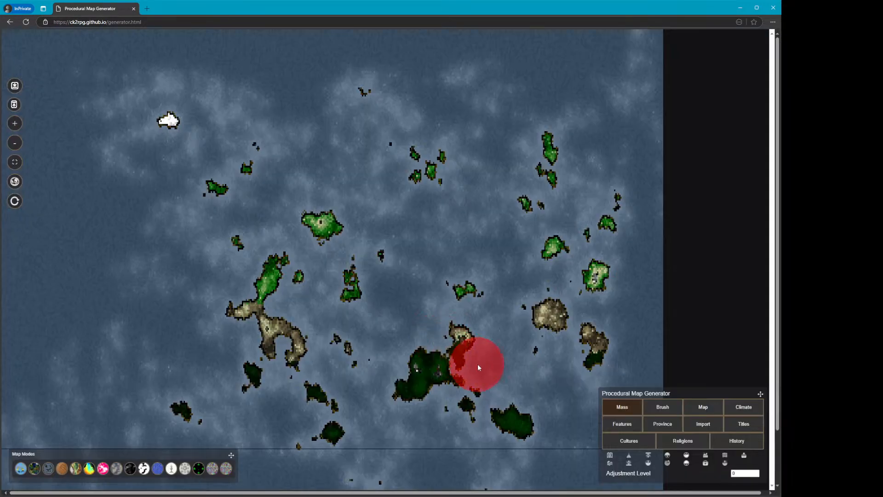
left_click(668, 413)
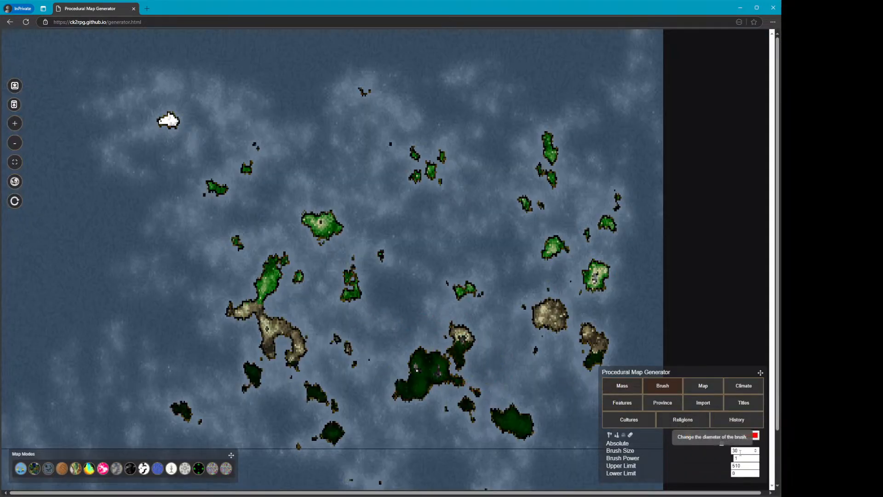
type("0")
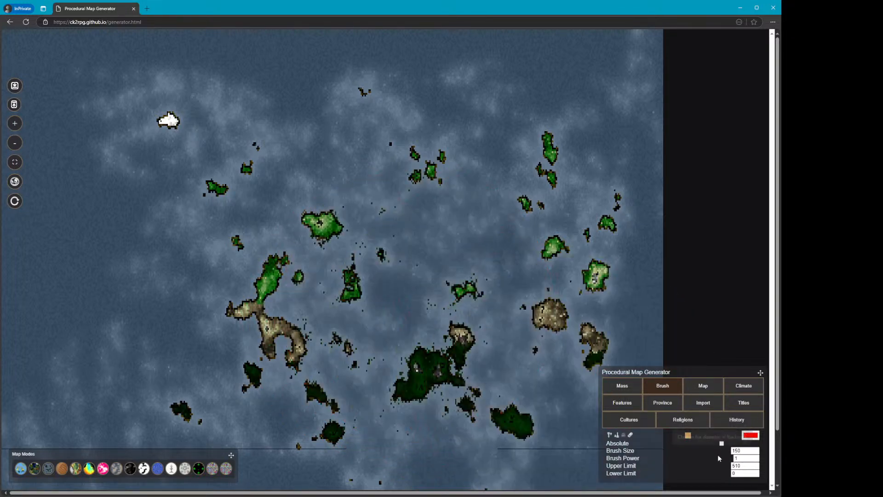
key("Tab")
type("20")
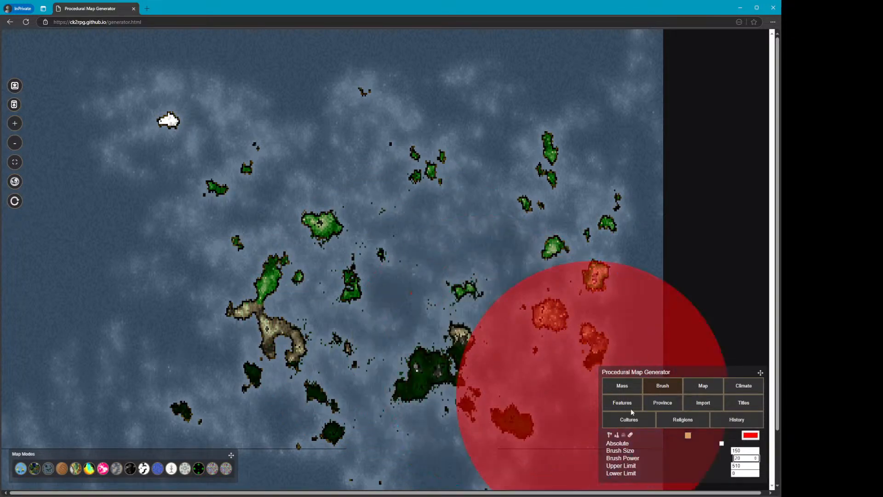
Set the brush power to 10 and raise a large landmass across the central islands
left_click_drag(743, 458, 712, 455)
type("15")
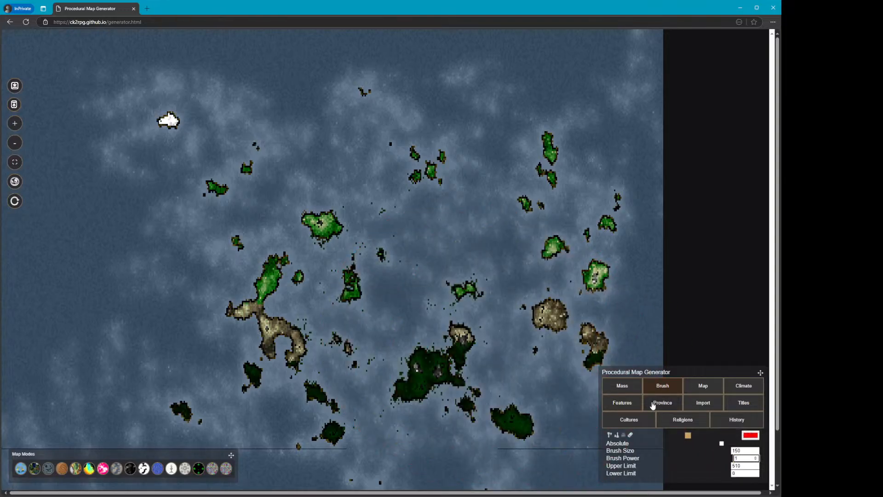
mouse_move(388, 291)
left_mouse_down()
mouse_move(420, 322)
mouse_move(307, 269)
mouse_move(179, 289)
mouse_move(273, 173)
mouse_move(504, 207)
mouse_move(256, 197)
mouse_move(143, 330)
mouse_move(174, 199)
mouse_move(491, 237)
mouse_move(474, 351)
mouse_move(424, 241)
mouse_move(292, 158)
mouse_move(773, 495)
left_mouse_up()
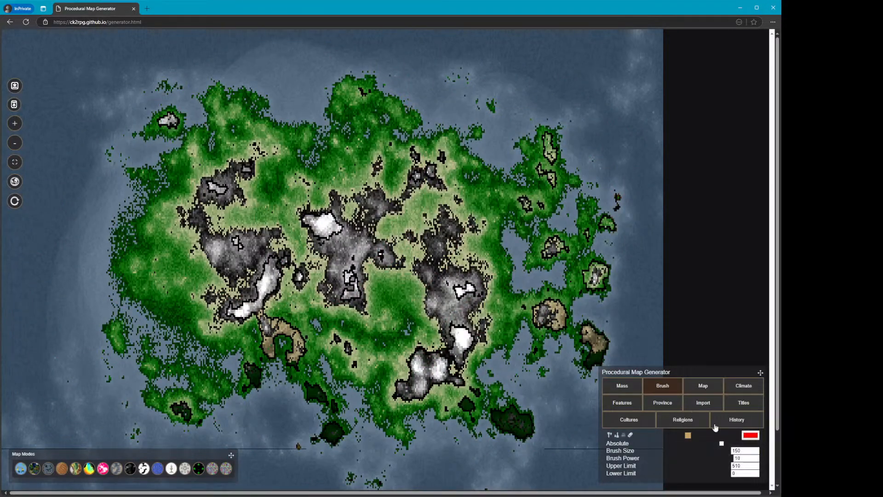
Select the Erosion Brush, set its power to 1 and size to 50, and erode a spot south of centre
left_click(623, 434)
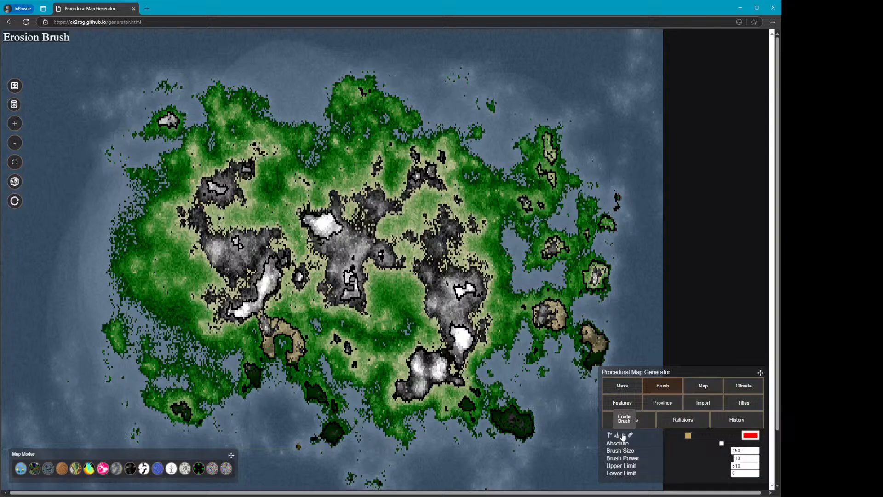
left_click(742, 458)
key("BackSpace")
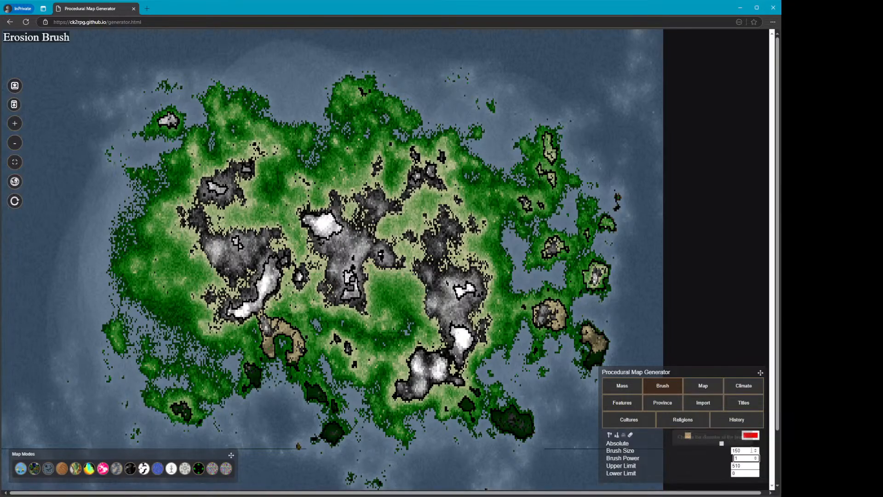
left_click_drag(749, 450, 687, 444)
type("50")
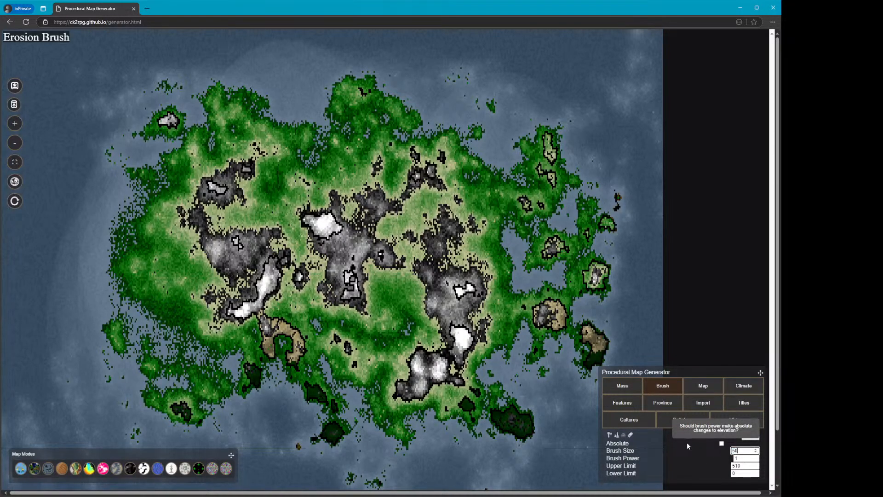
left_click(426, 377)
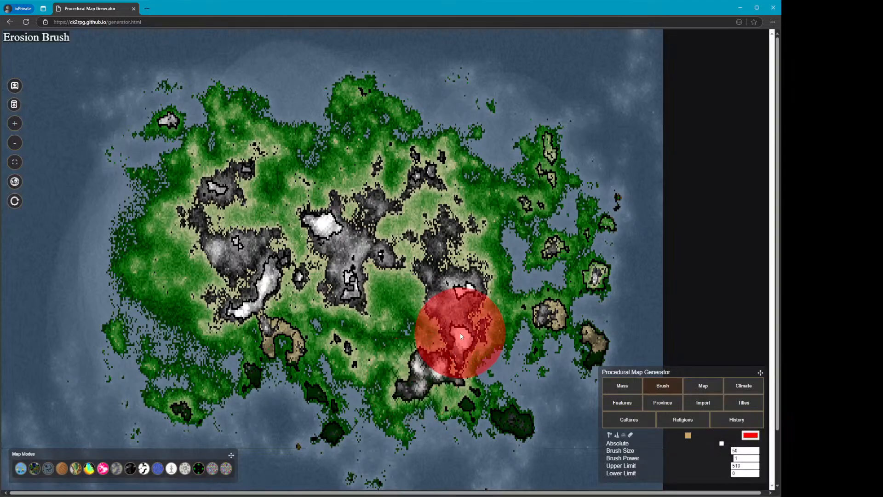
Open the 3D terrain view and fly across the landscape to inspect the mountains and coastlines
left_click(631, 387)
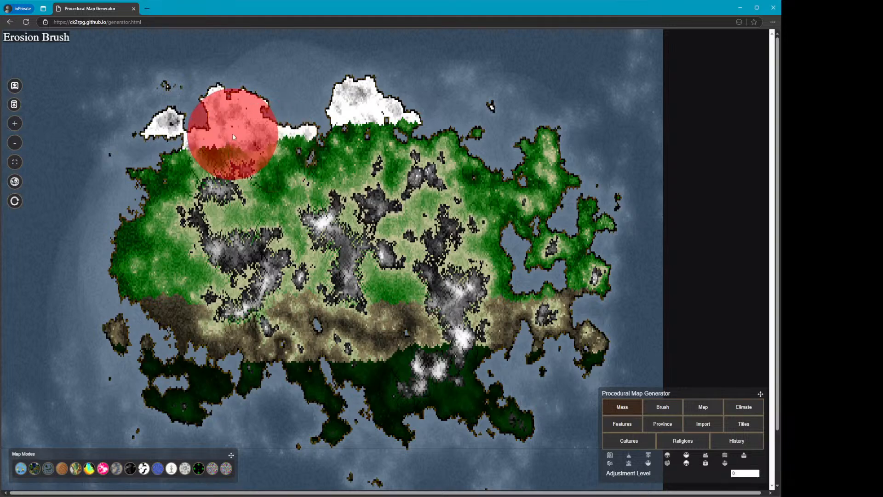
mouse_move(158, 252)
left_mouse_down()
mouse_move(194, 337)
mouse_move(172, 282)
mouse_move(197, 361)
mouse_move(197, 381)
mouse_move(183, 388)
mouse_move(286, 338)
mouse_move(255, 336)
mouse_move(293, 320)
mouse_move(366, 338)
mouse_move(395, 323)
mouse_move(400, 244)
mouse_move(414, 231)
mouse_move(374, 386)
mouse_move(188, 423)
left_mouse_up()
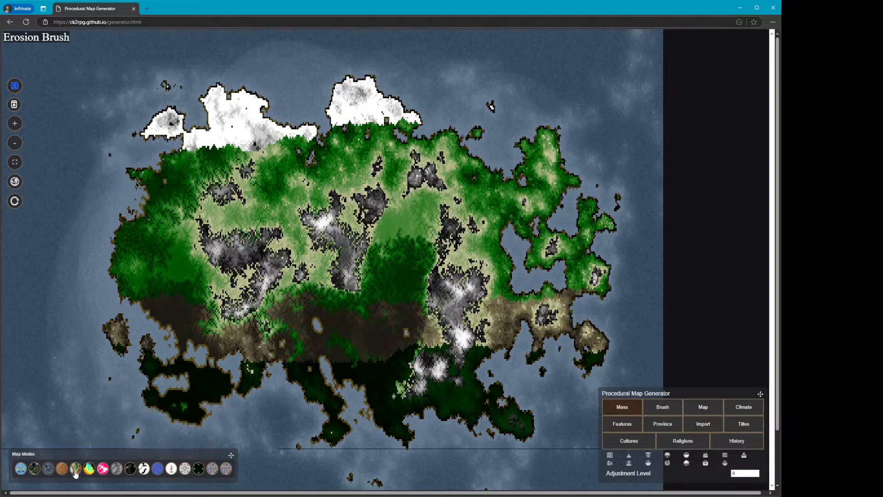
left_click(61, 472)
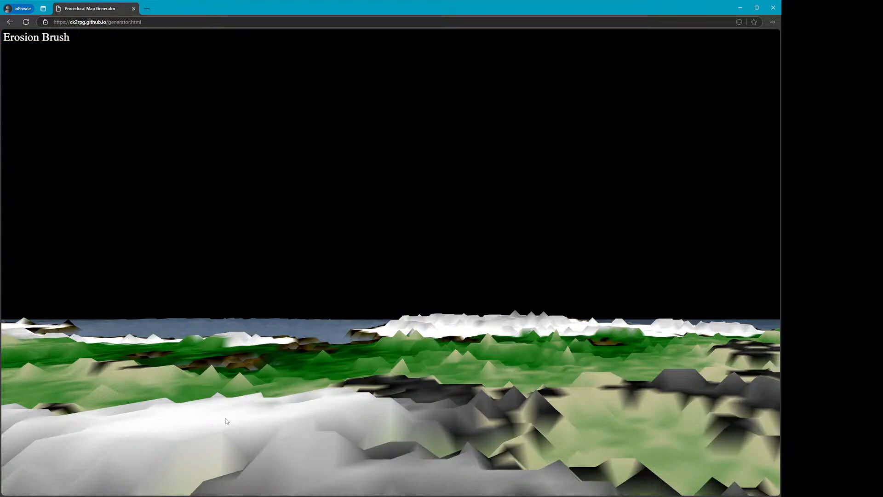
left_click(380, 330)
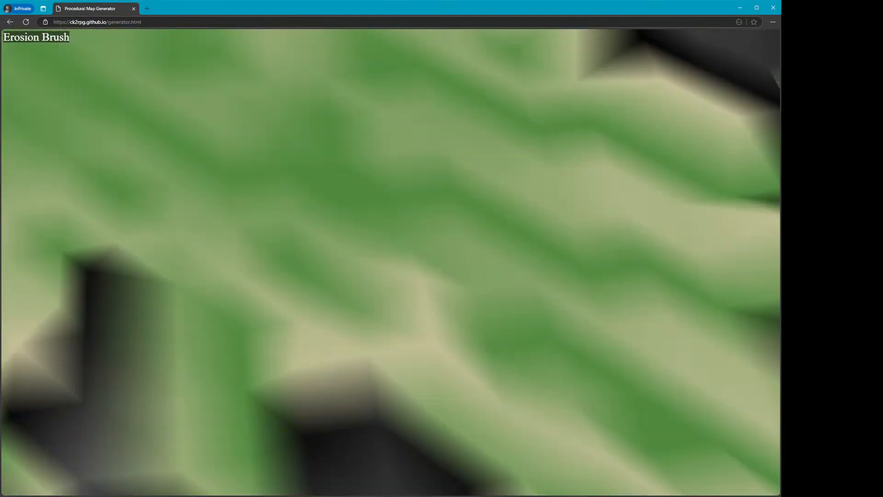
key("s")
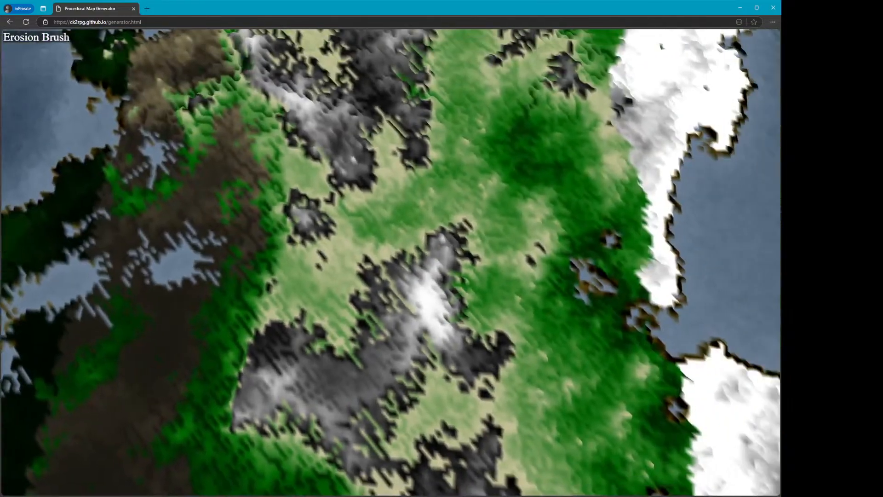
key("w")
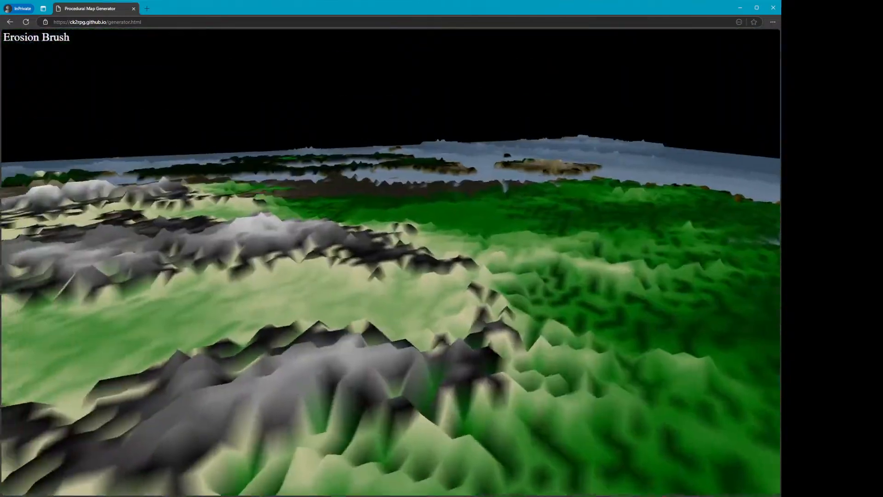
key("d")
key("w")
key("d")
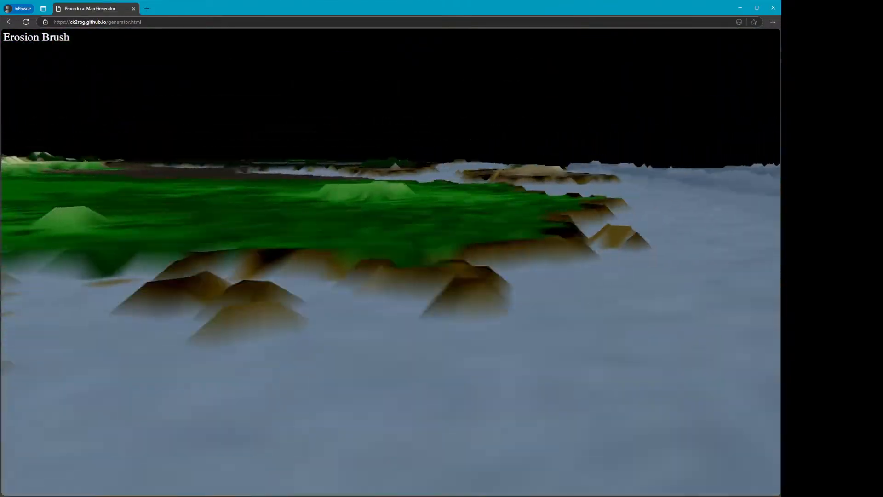
key("w")
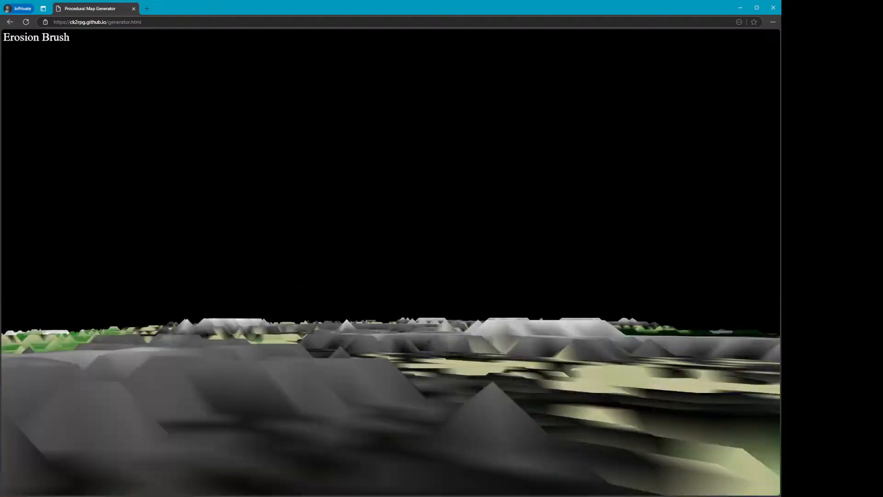
key("w")
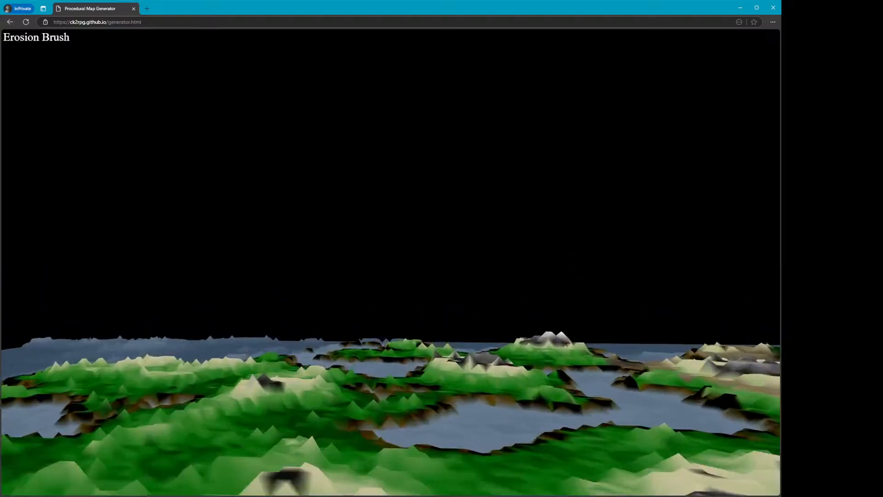
key("w")
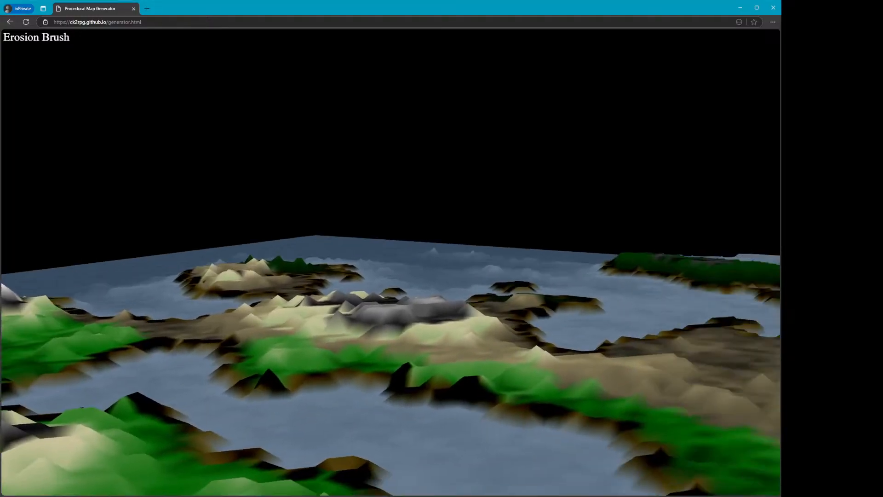
key("w")
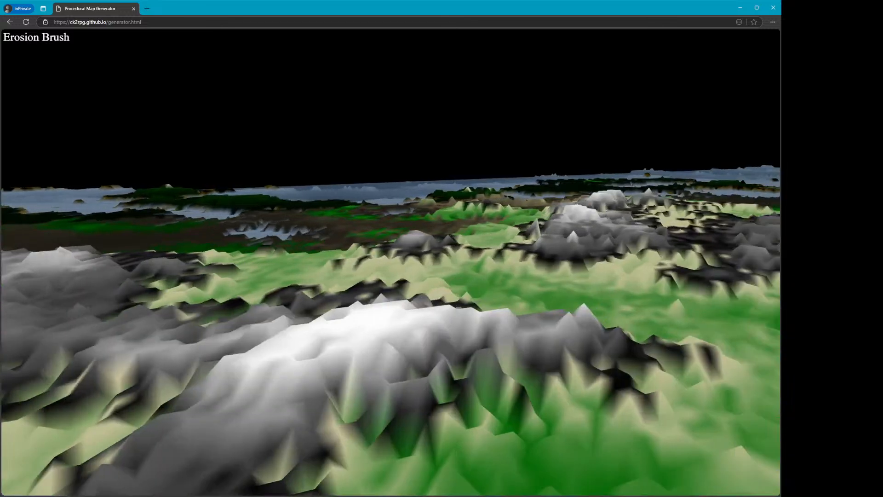
key("w")
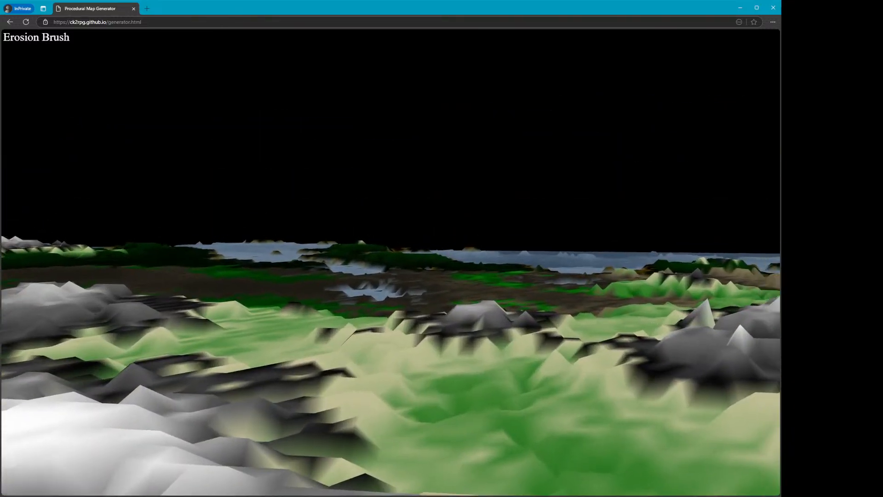
key("w")
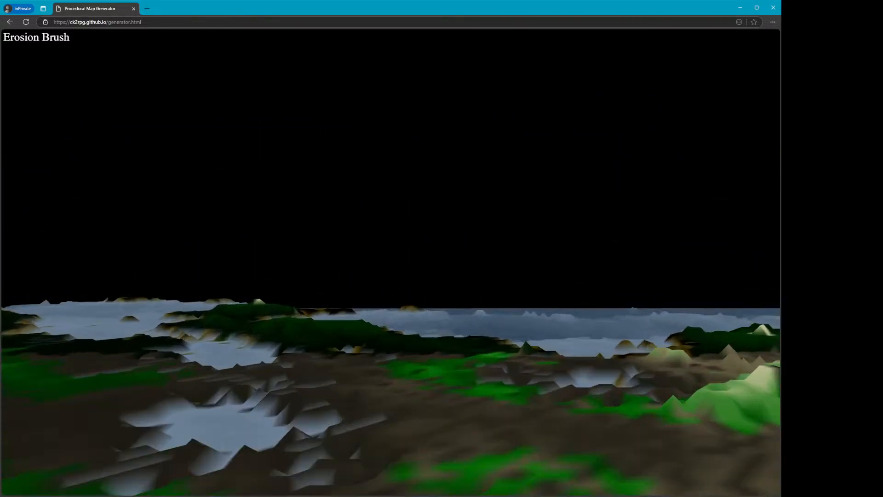
key("w")
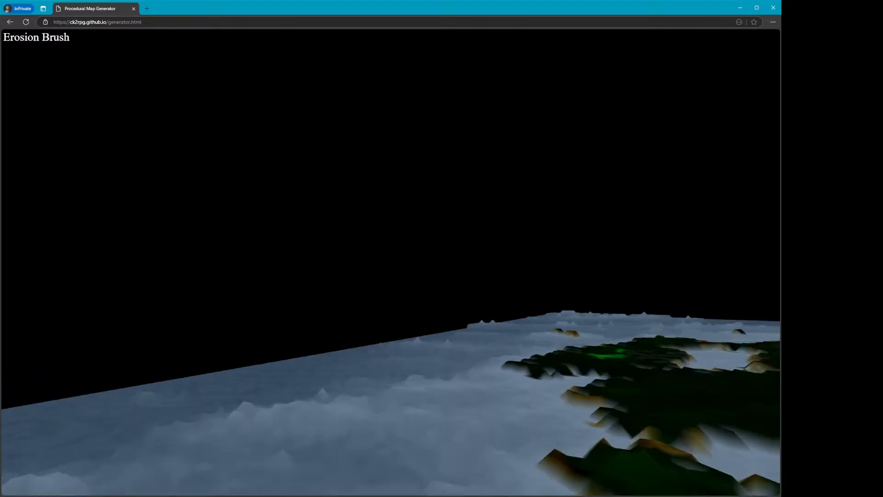
key("Escape")
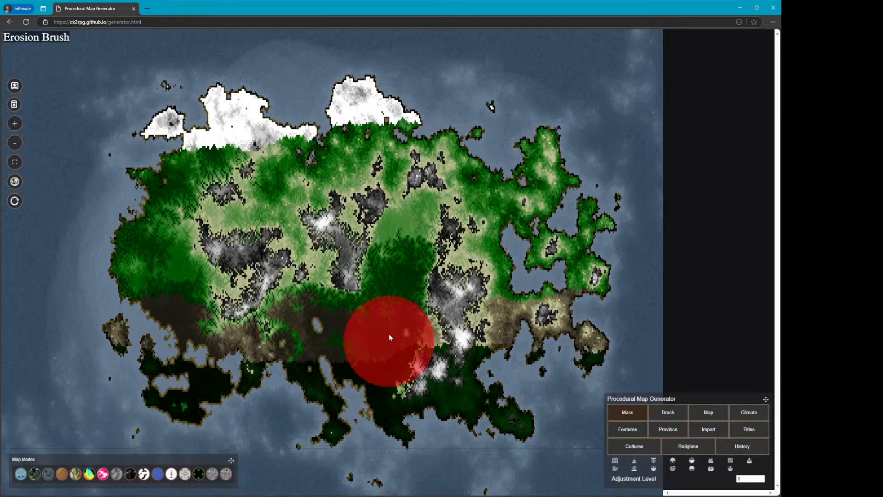
left_click(443, 354)
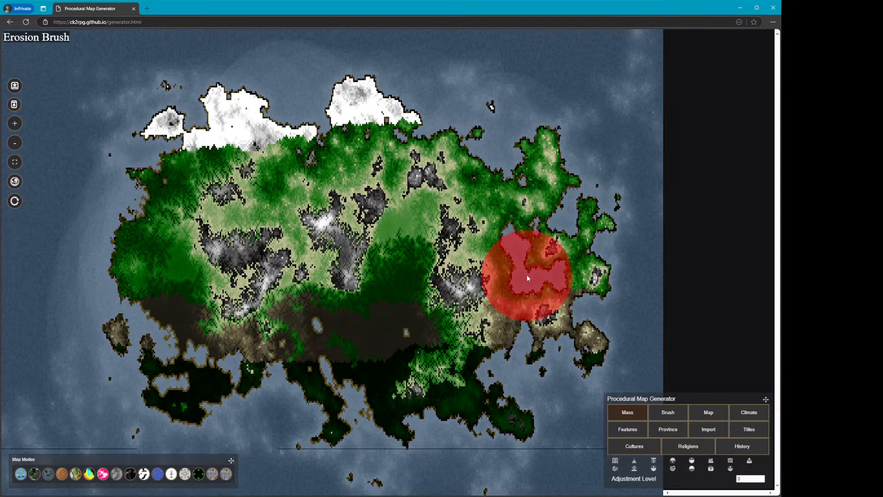
left_click_drag(522, 275, 497, 297)
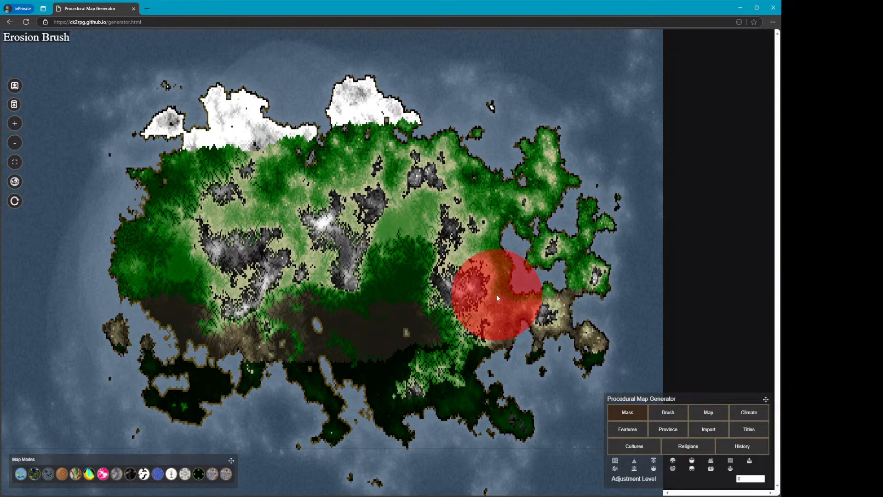
left_click(637, 431)
left_click(671, 367)
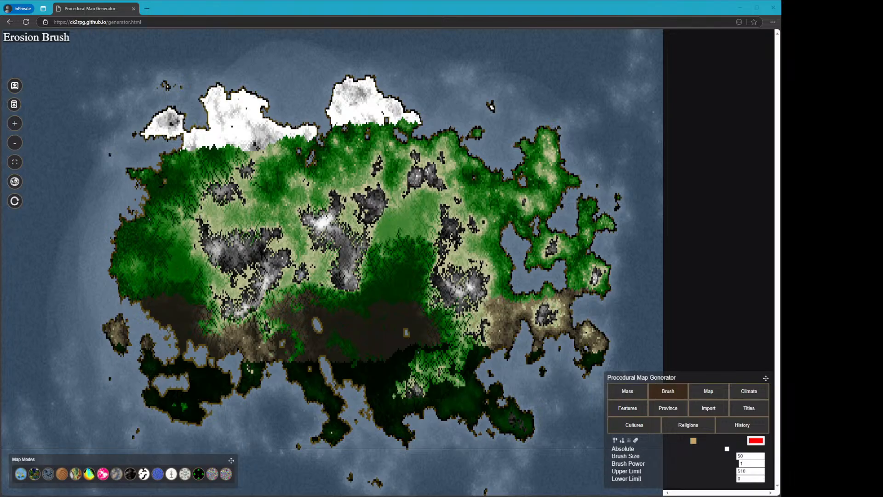
left_click(320, 8)
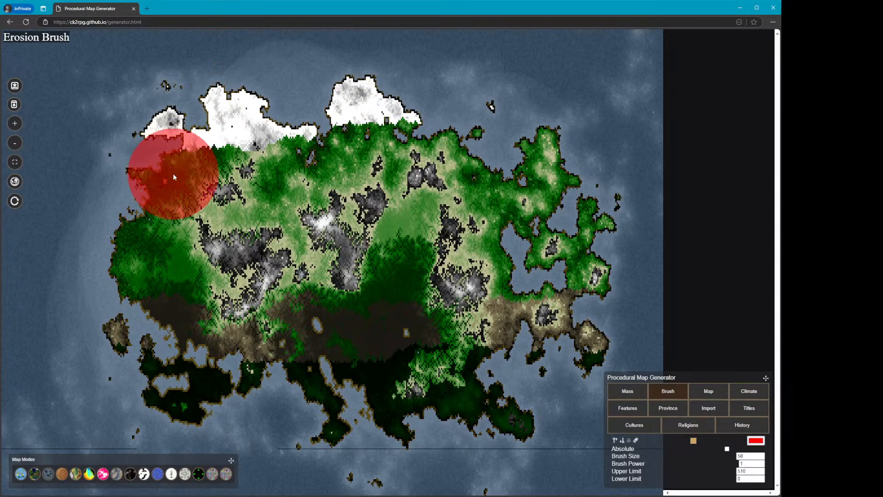
Reload the generator to create a new world and open its Map settings
left_click(25, 25)
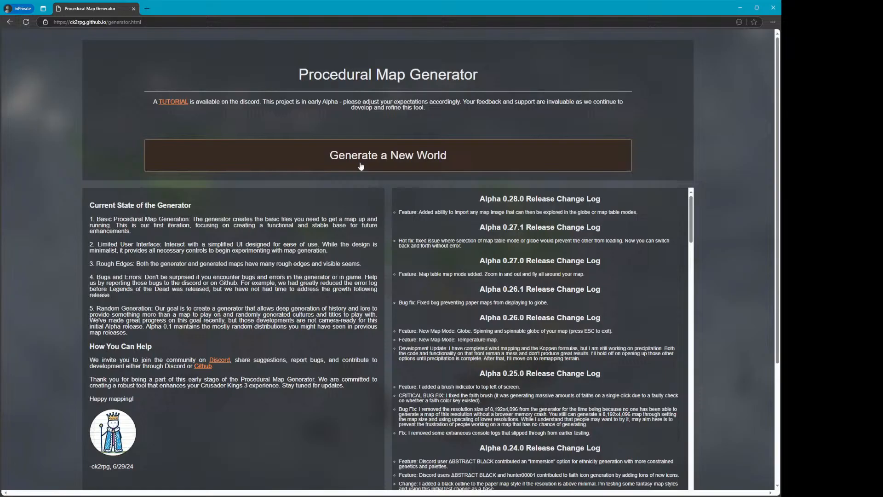
left_click(360, 166)
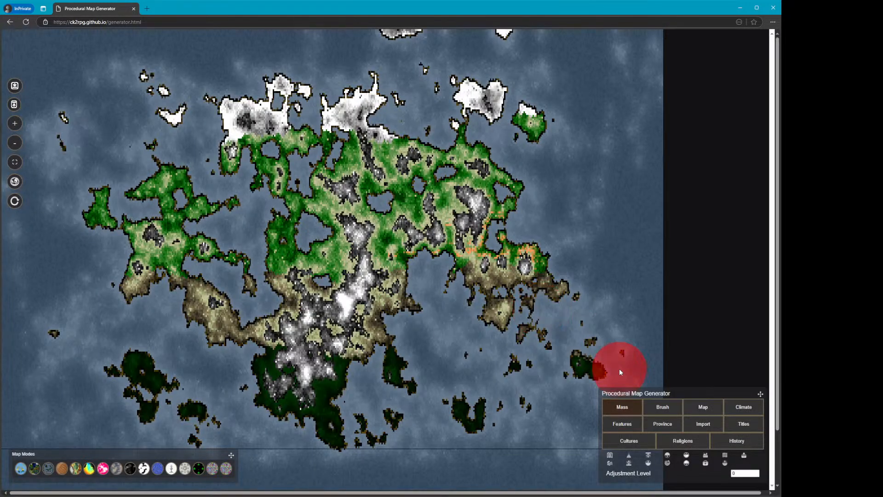
left_click(692, 410)
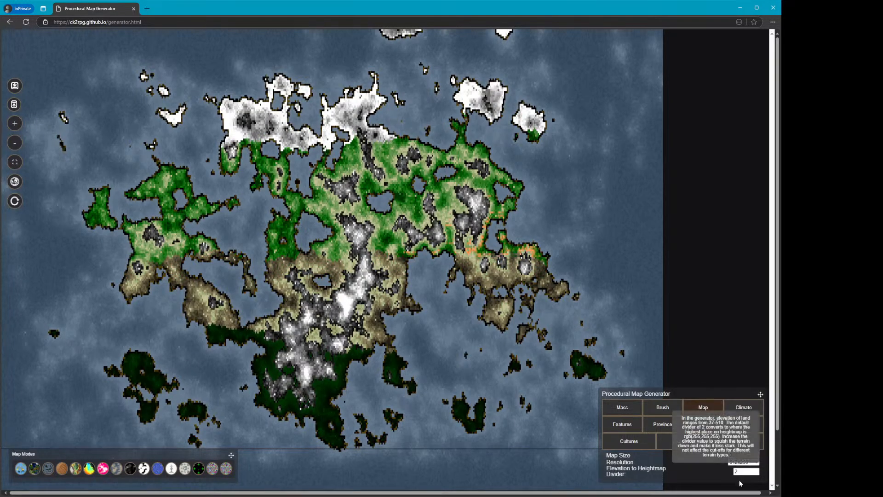
left_click(401, 271)
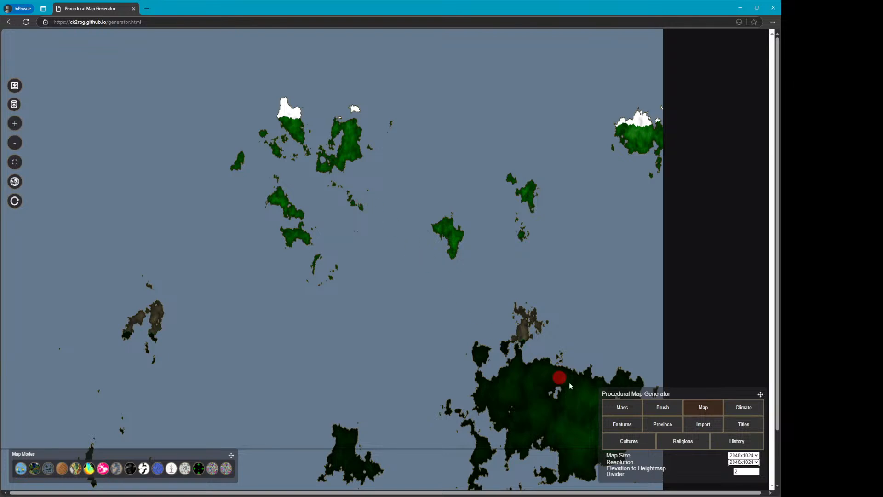
left_click(443, 321)
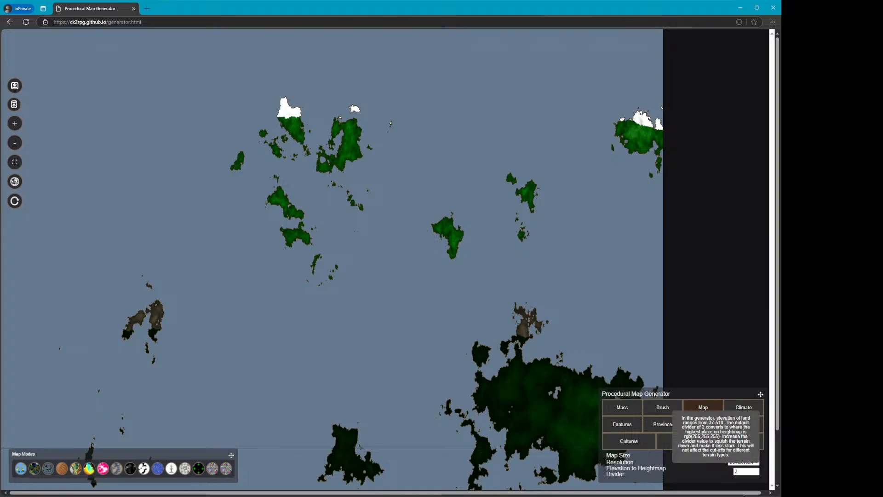
Open the globe view of the generated world, spin it to inspect the continents, and return to the flat map
left_click(399, 310)
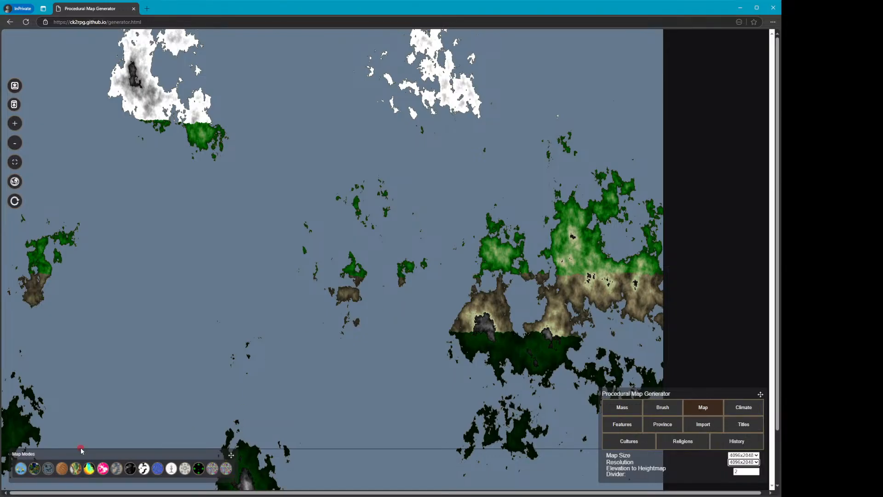
left_click(50, 469)
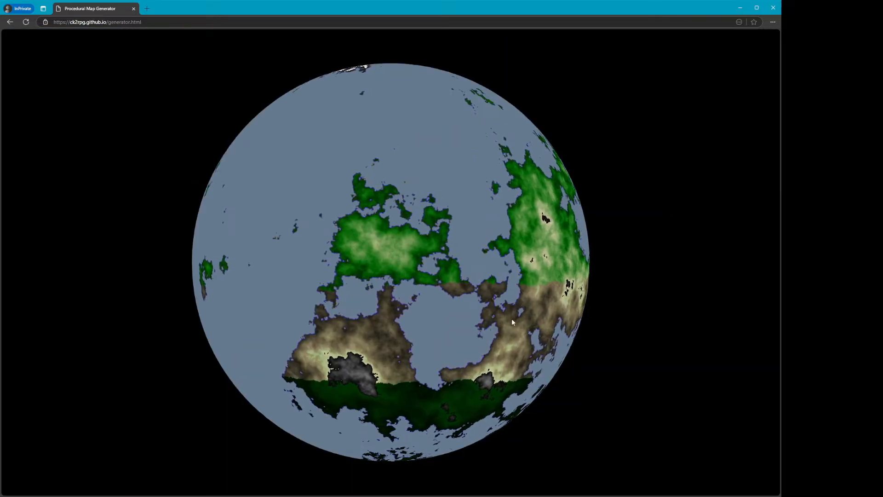
left_click_drag(511, 318, 545, 318)
left_click_drag(368, 293, 300, 338)
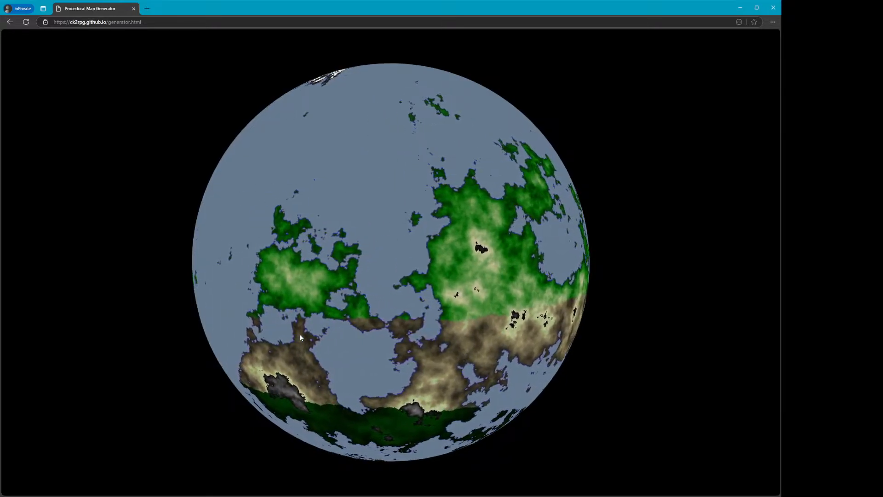
key("Escape")
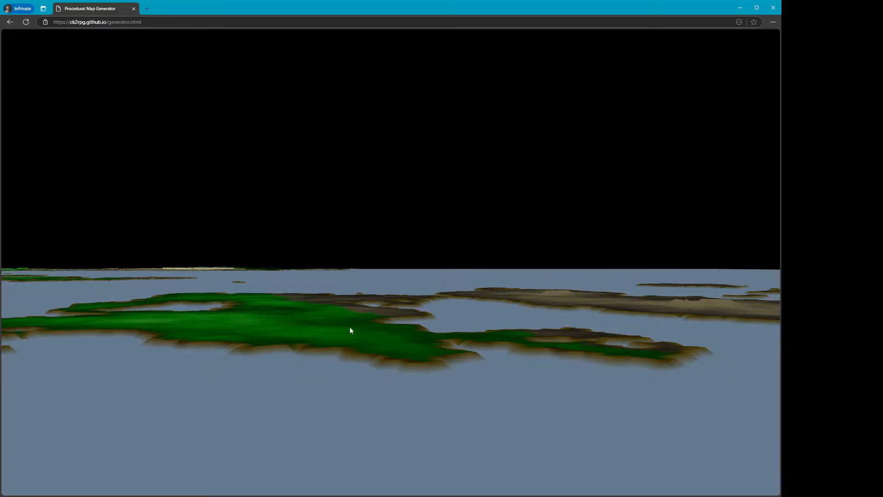
key("Escape")
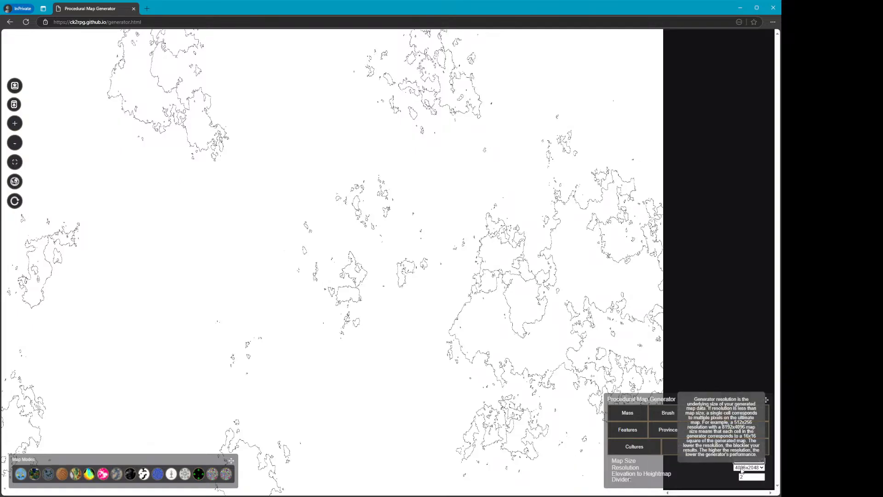
Show the paper map on the globe and rotate it to inspect the outlined landmasses
left_click(741, 470)
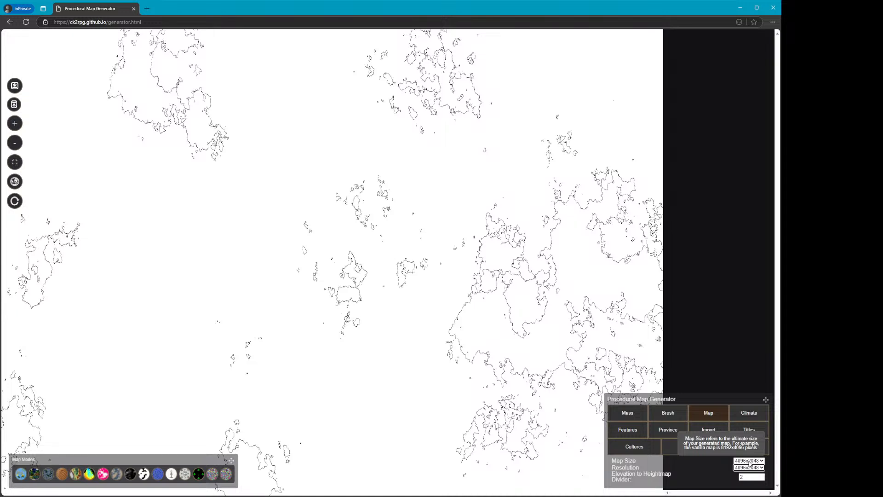
left_click(49, 474)
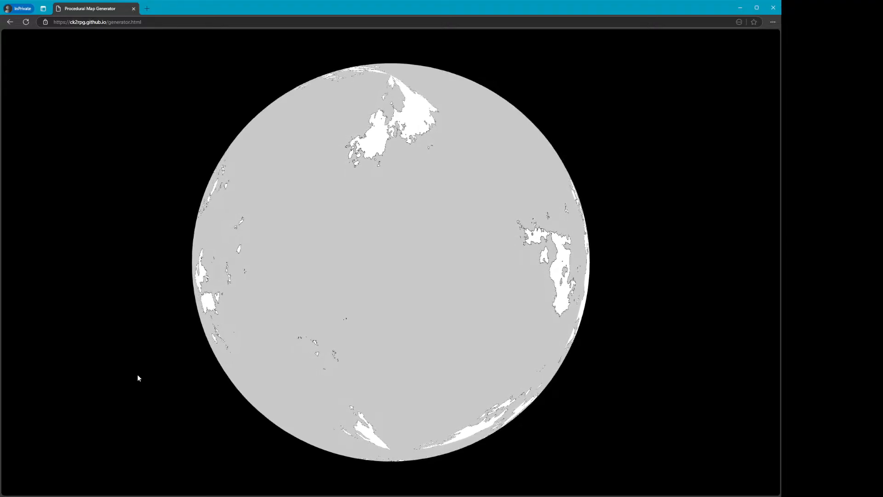
left_click_drag(381, 242, 468, 261)
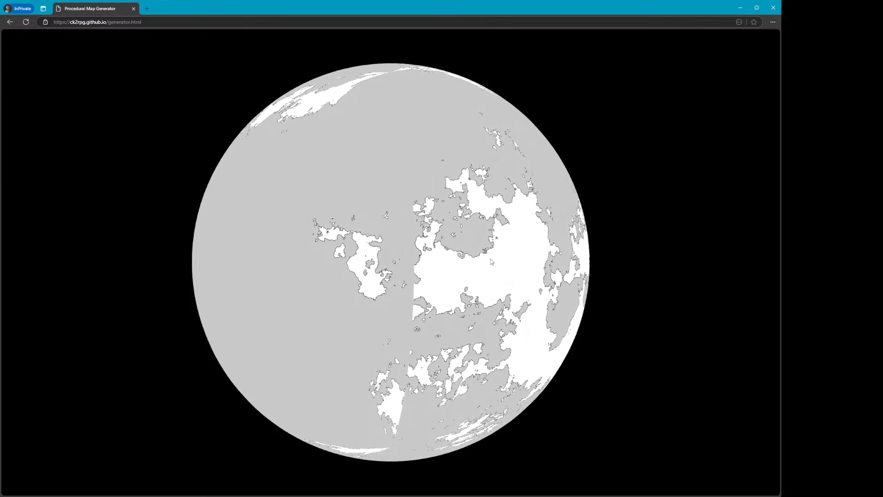
left_click_drag(490, 262, 629, 376)
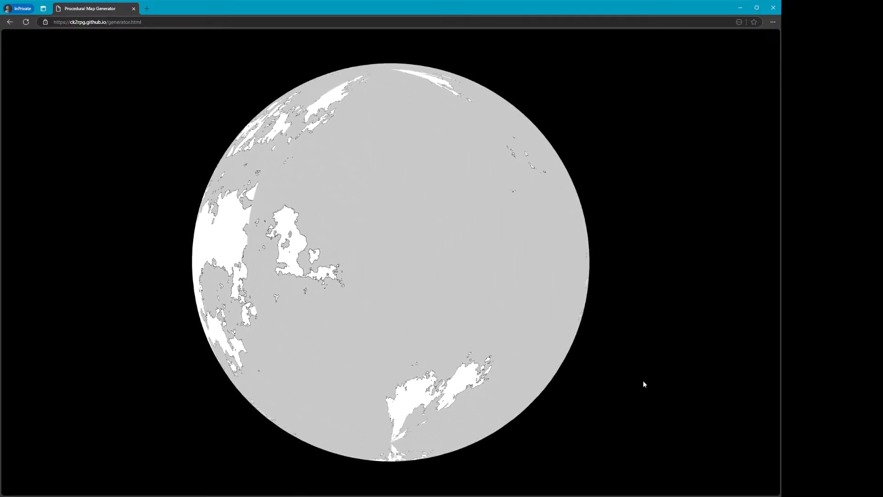
left_click_drag(412, 300, 344, 392)
left_click_drag(547, 126, 412, 167)
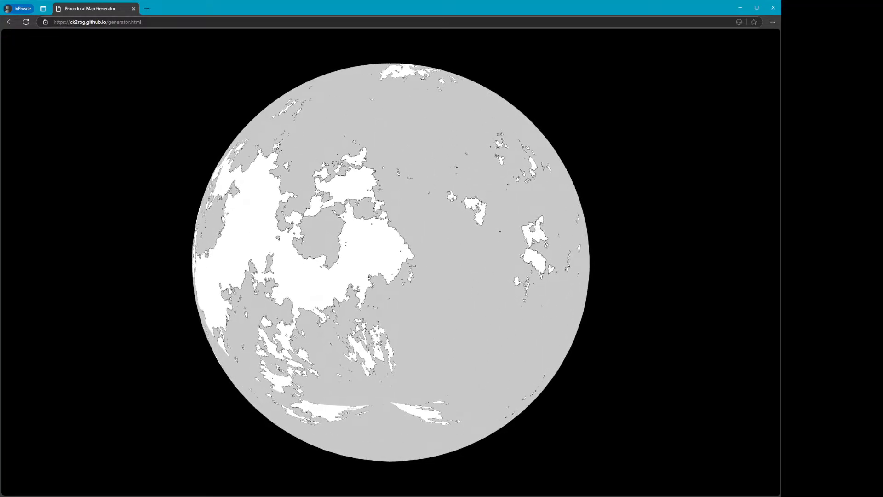
left_click(436, 266)
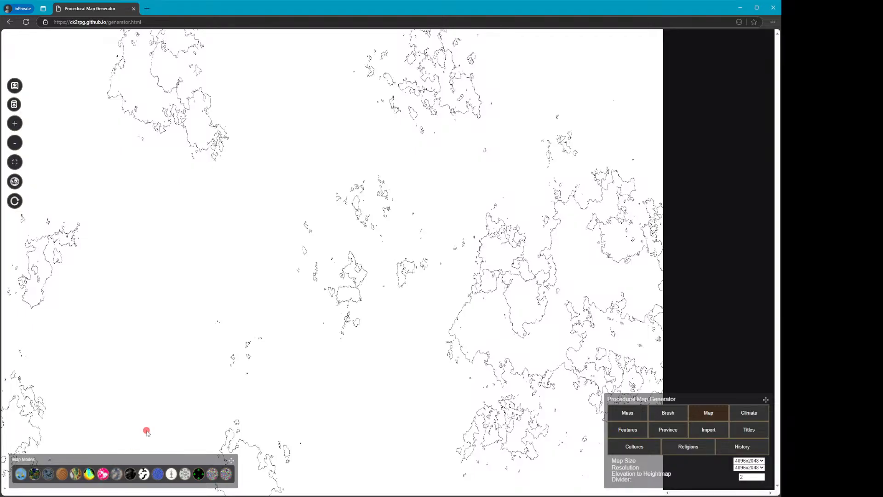
Reload the page and generate a new world
left_click(26, 22)
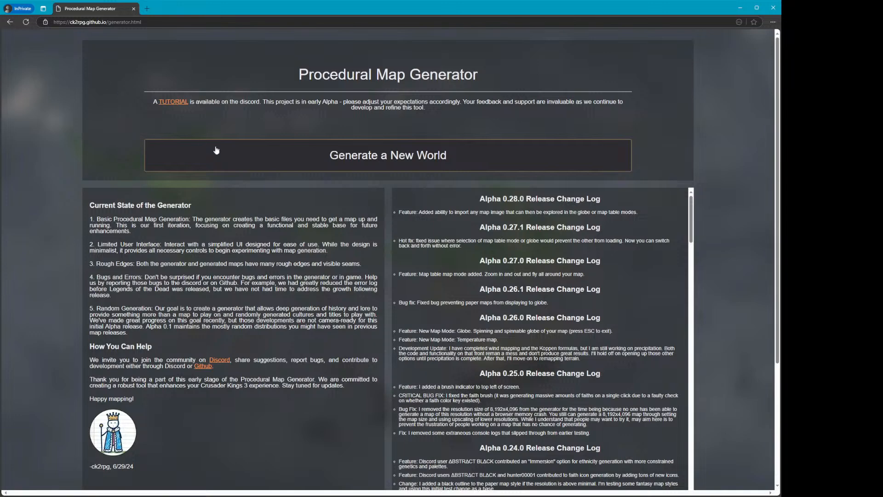
left_click(228, 155)
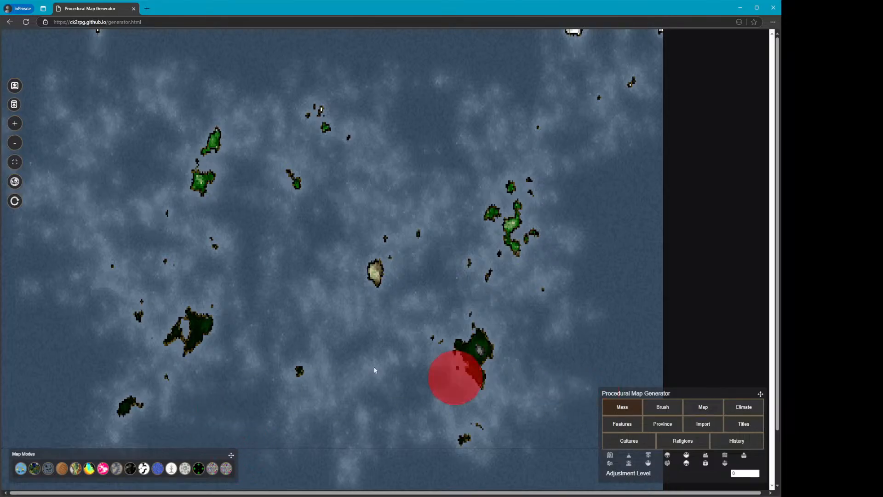
left_click(717, 410)
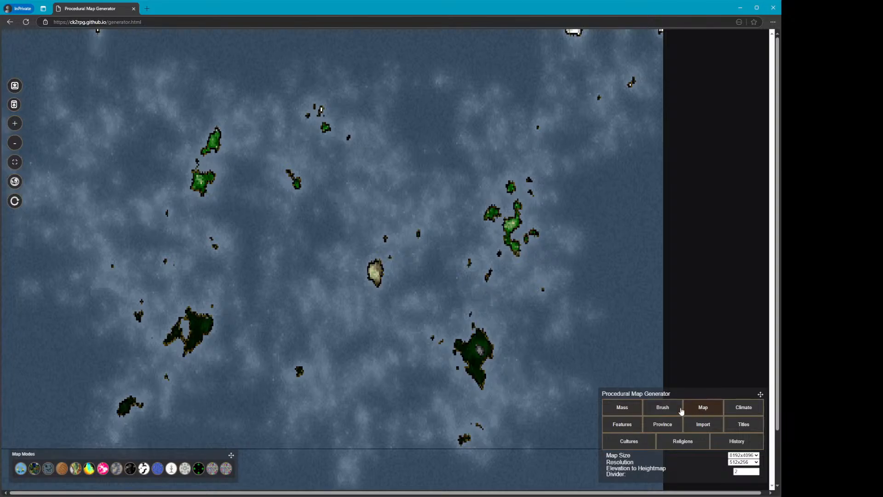
Set the Imported Multiplier to 8 and import a world heightmap image
left_click(699, 427)
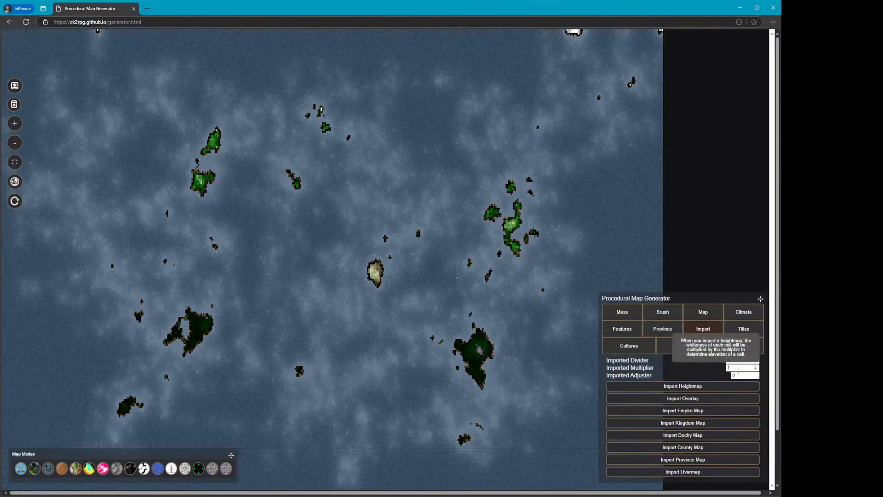
left_click(689, 365)
type("8")
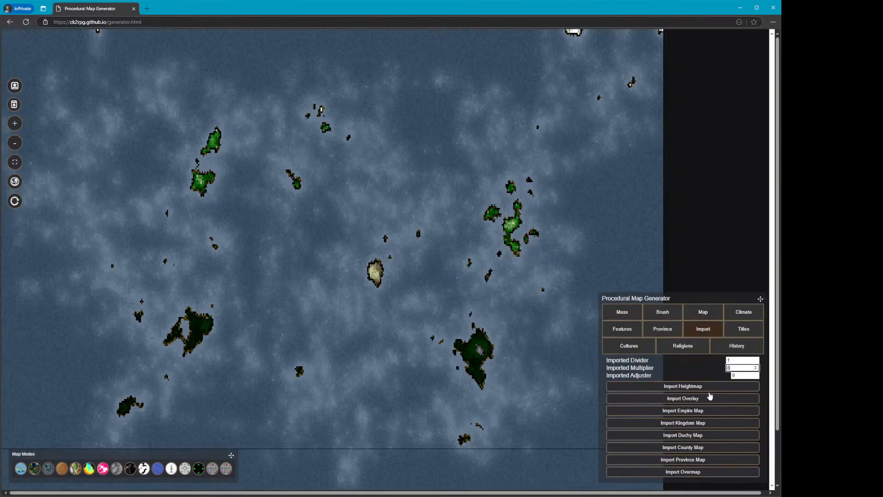
left_click(711, 390)
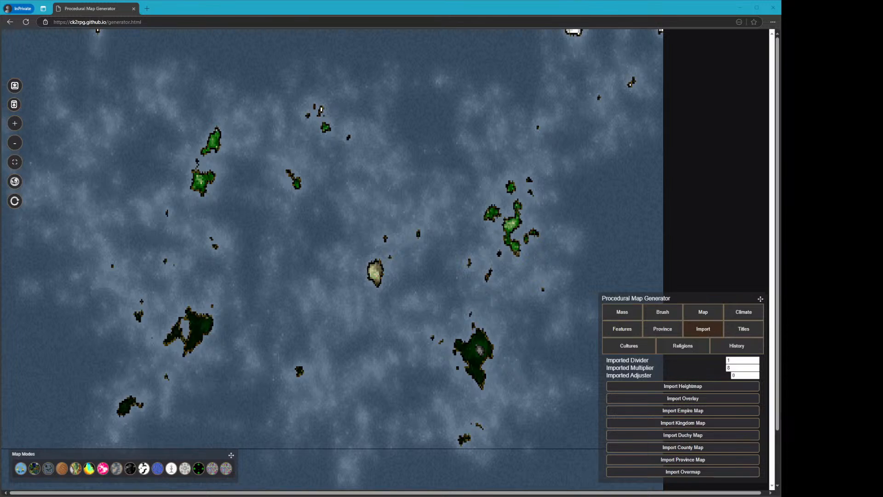
left_click(327, 247)
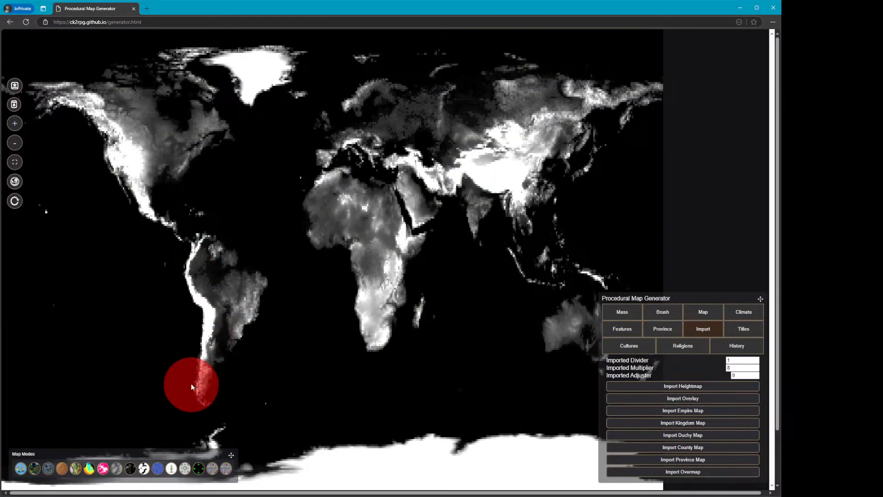
Switch through the temperature, elevation and river map modes to compare the imported world
left_click(89, 468)
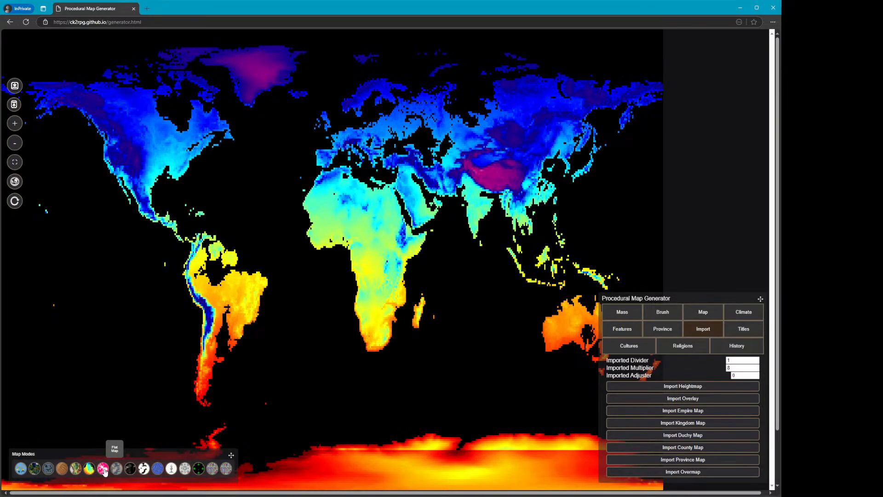
left_click(104, 470)
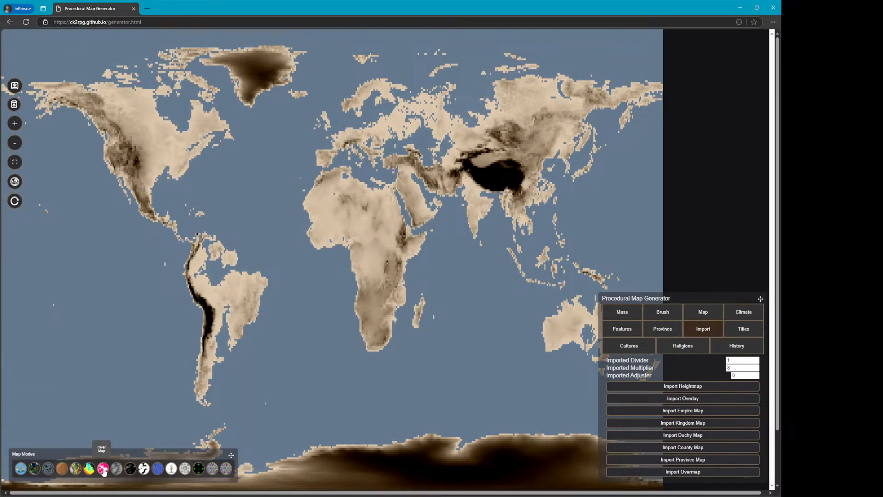
left_click(118, 418)
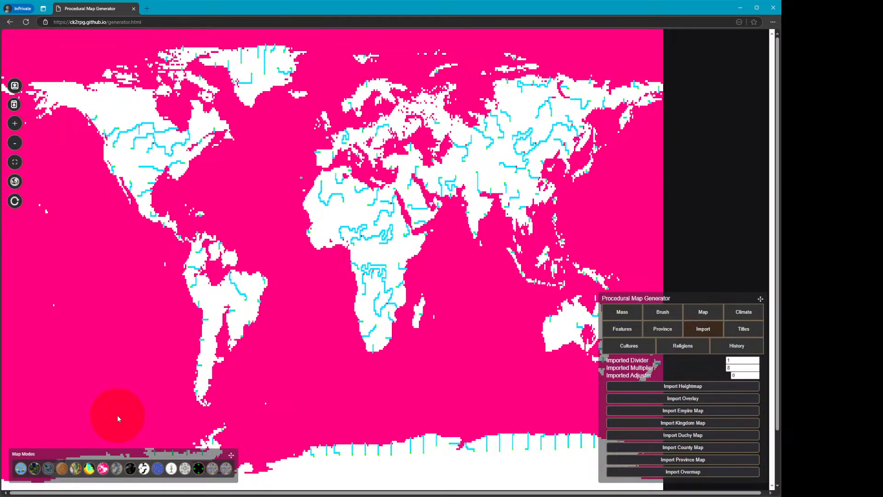
Zoom into North America and set the brush size to 1
left_click(20, 127)
scroll(407, 321, "down", 5)
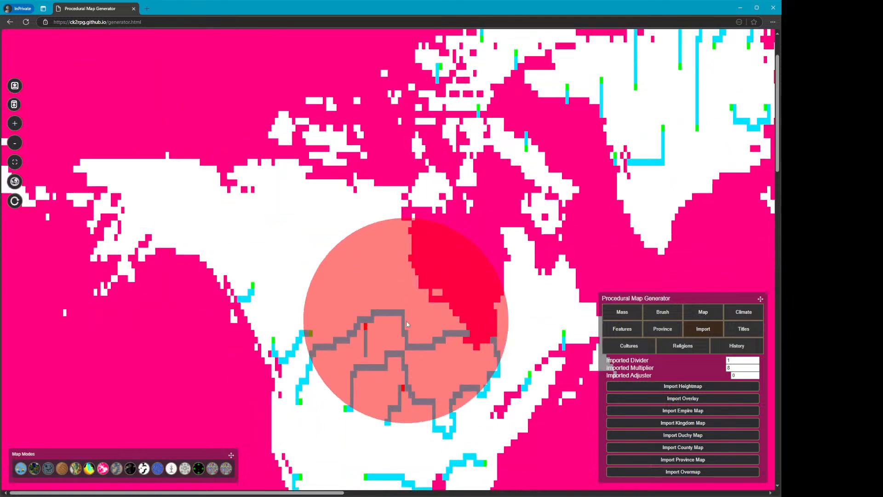
scroll(367, 412, "down", 2)
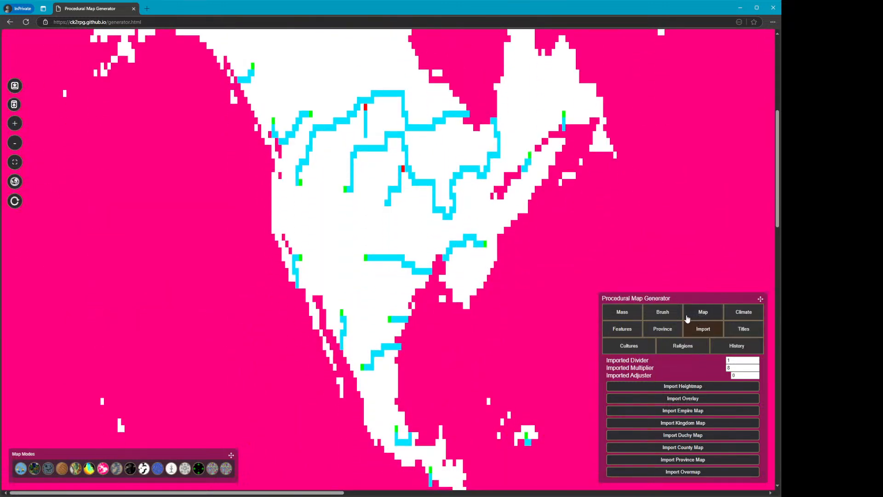
left_click(668, 312)
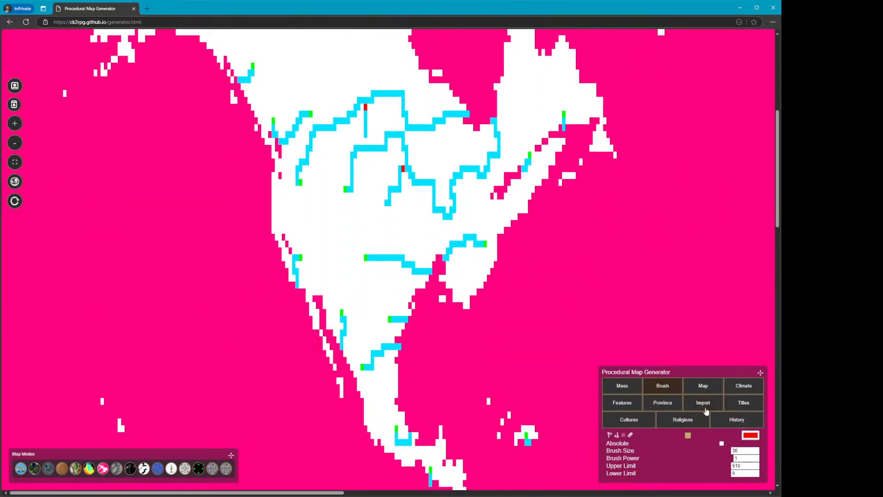
double_click(743, 451)
type("1")
left_click(709, 390)
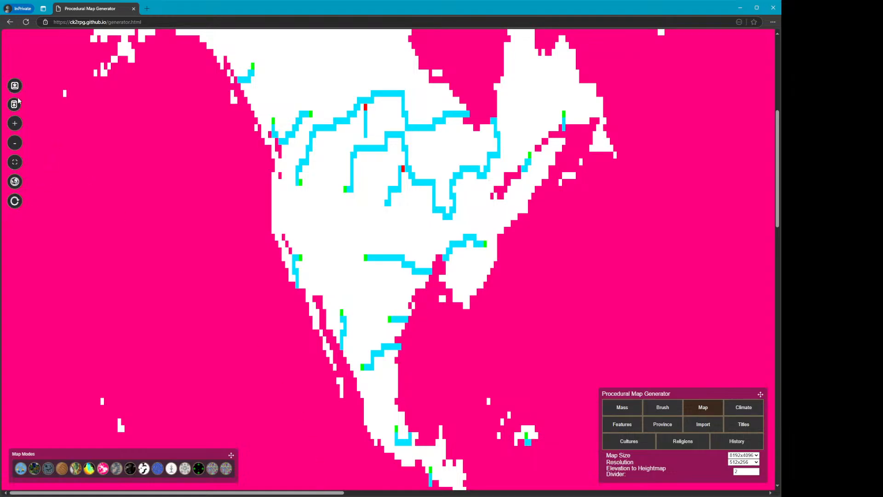
Fit the whole world map in view and switch to the relief map mode
left_click(15, 163)
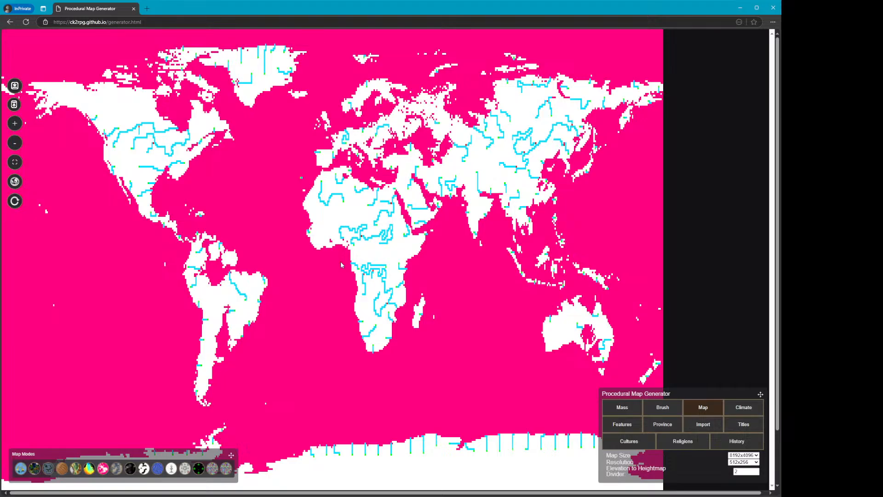
scroll(327, 276, "down", 3)
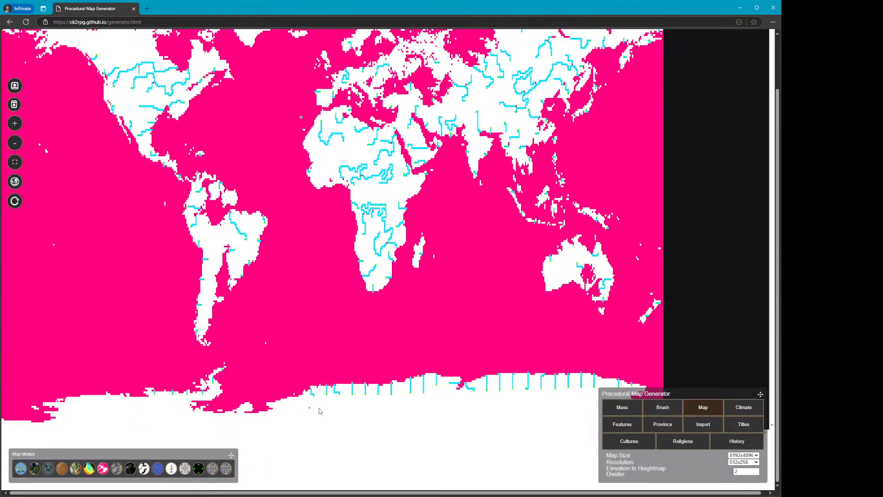
scroll(322, 412, "up", 3)
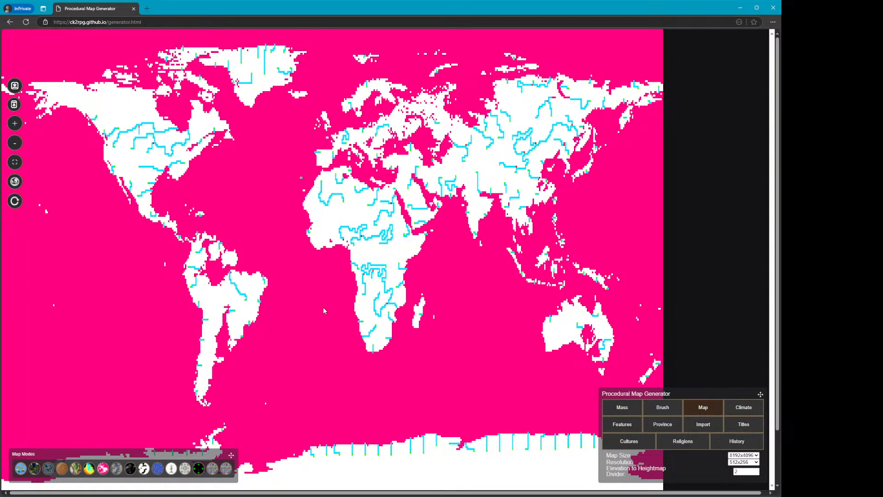
left_click(76, 468)
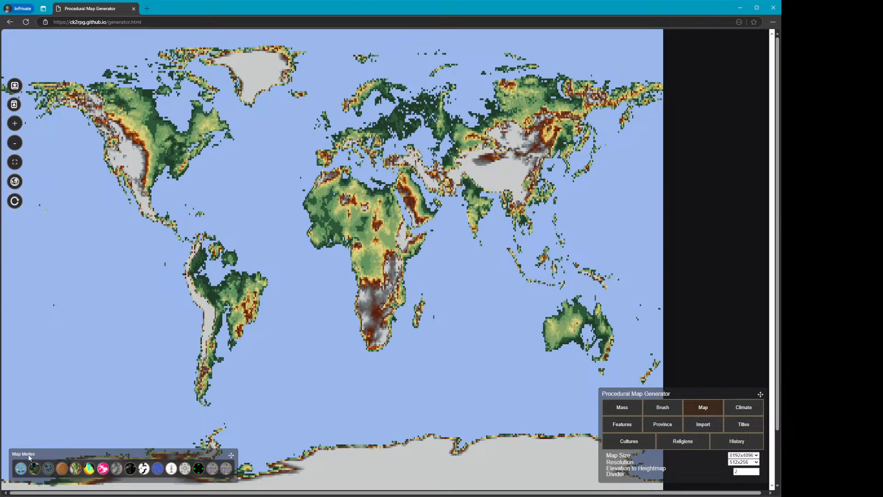
Open the globe view and spin it to inspect Africa and the Americas
left_click(48, 469)
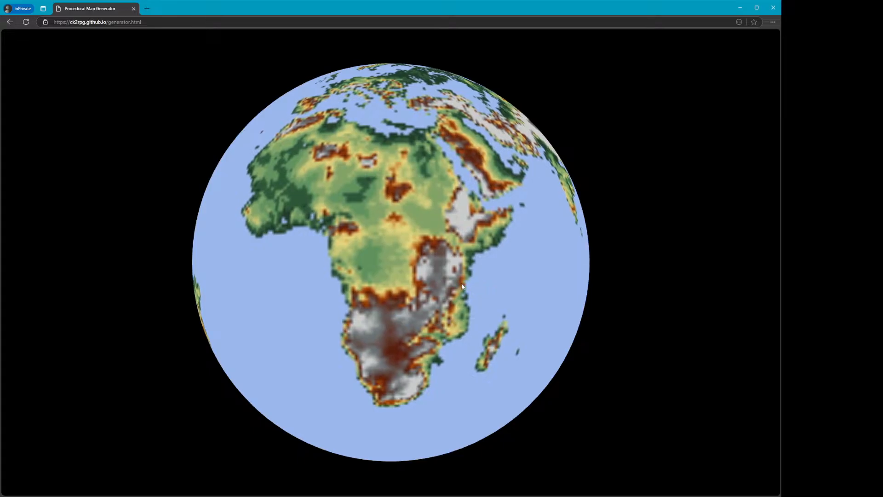
left_click_drag(463, 286, 486, 247)
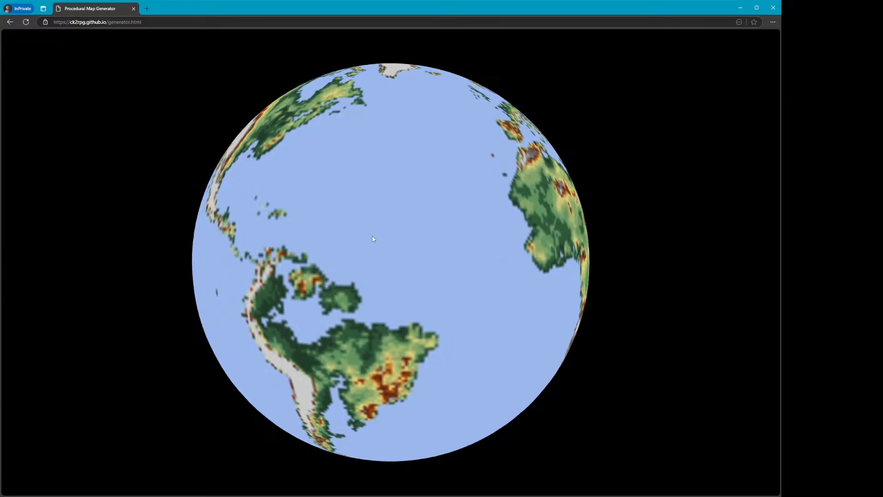
left_click_drag(373, 239, 348, 236)
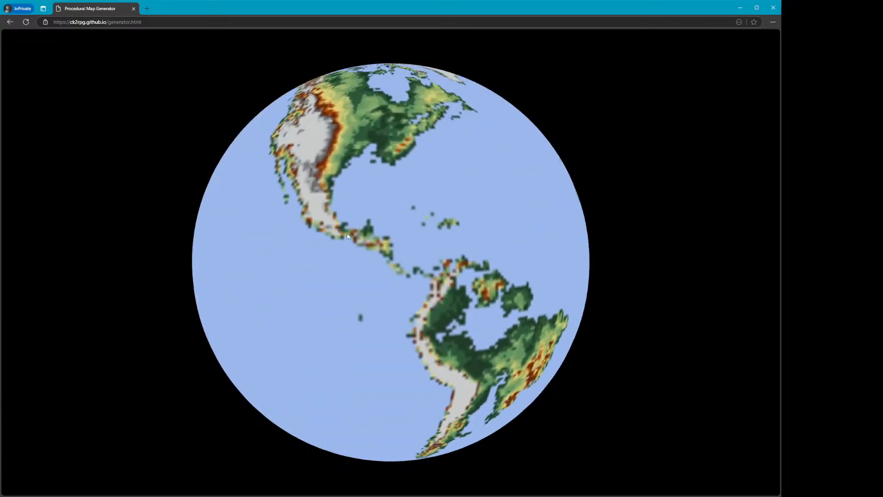
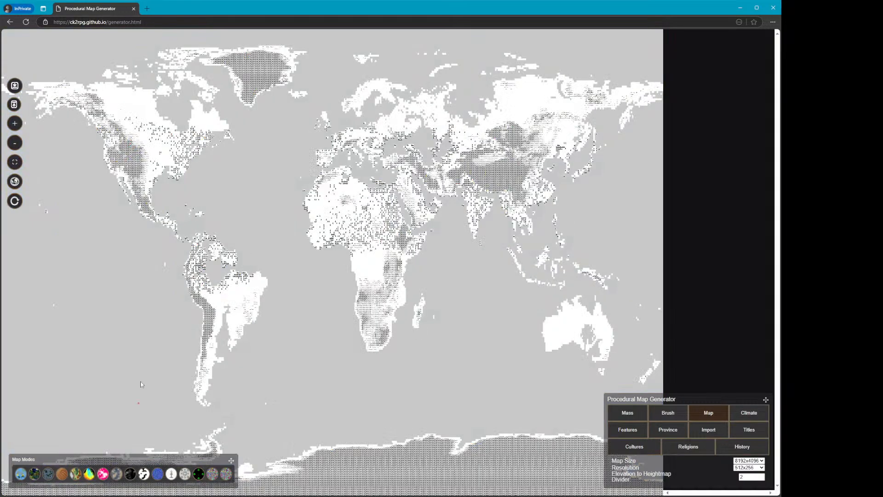
Switch to the paper map mode and zoom in to browse North America, Africa and Europe
left_click(144, 474)
left_click(14, 123)
left_click_drag(464, 258, 463, 134)
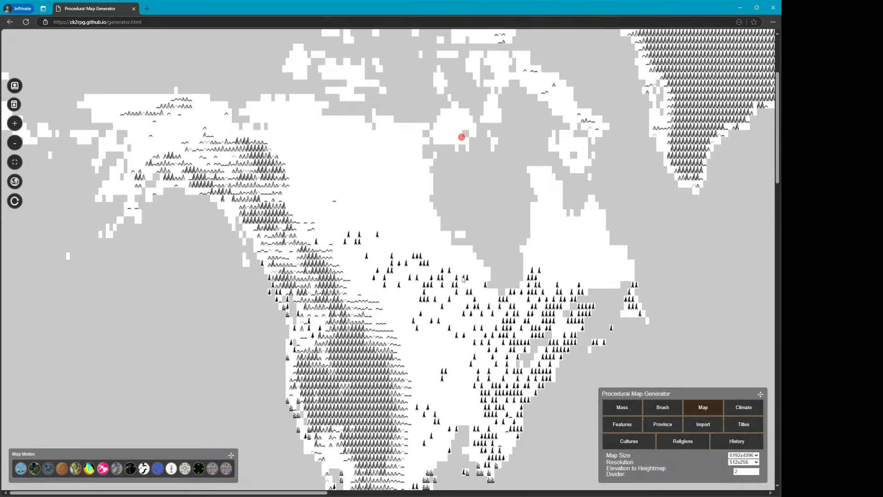
left_click_drag(411, 298, 379, 161)
scroll(330, 222, "up", 1)
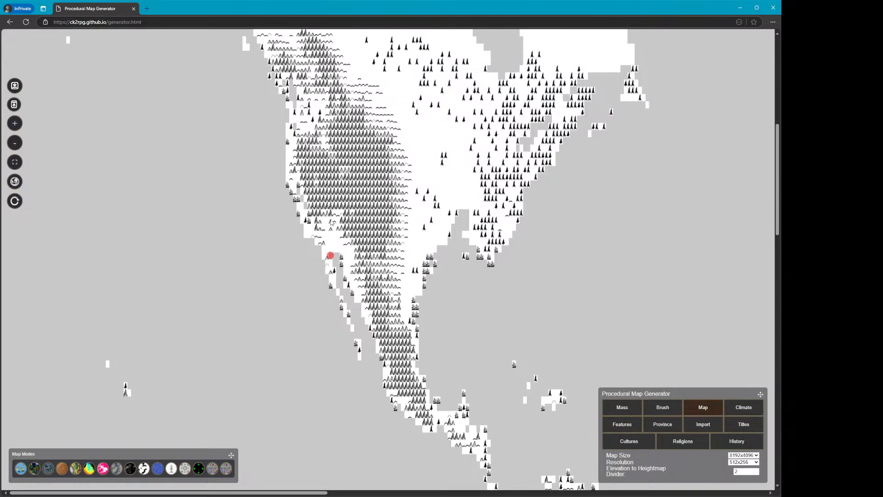
scroll(333, 230, "down", 2)
scroll(357, 317, "down", 1)
scroll(357, 313, "down", 2)
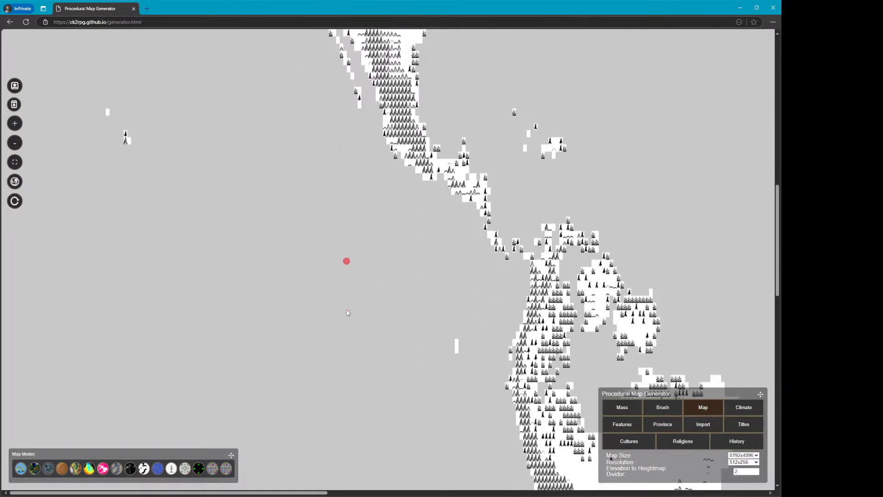
left_click_drag(305, 494, 575, 494)
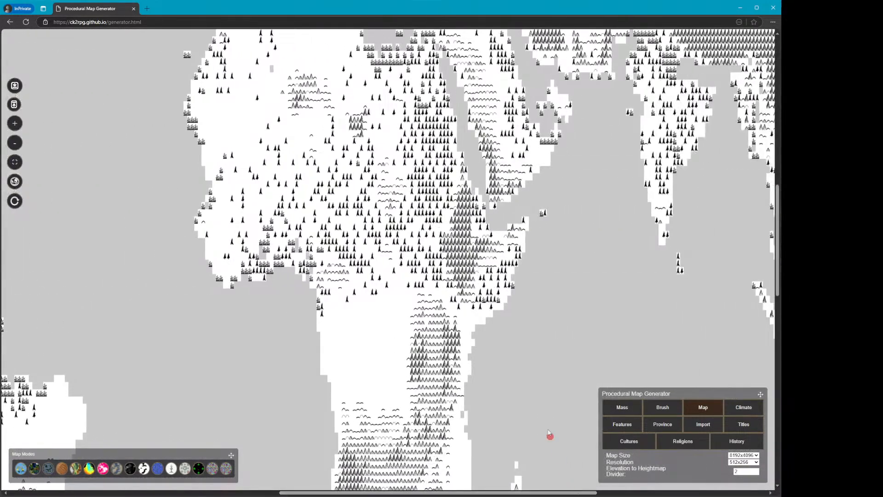
scroll(474, 368, "down", 3)
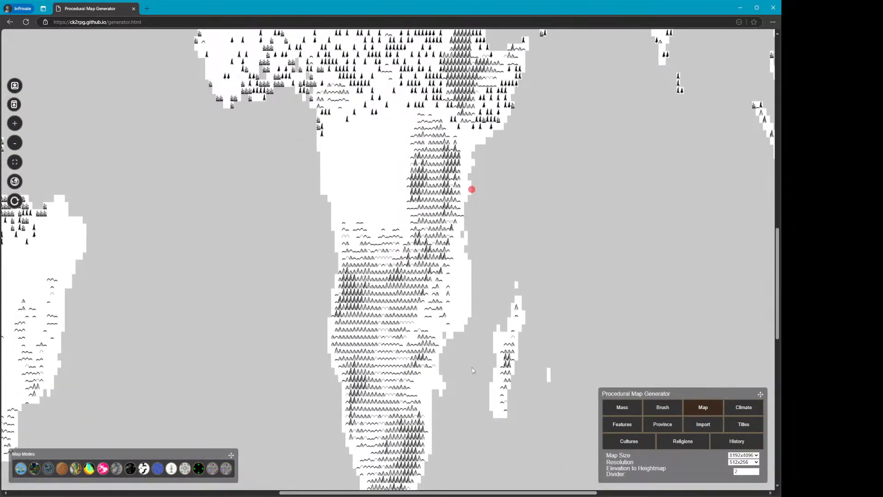
scroll(472, 368, "up", 6)
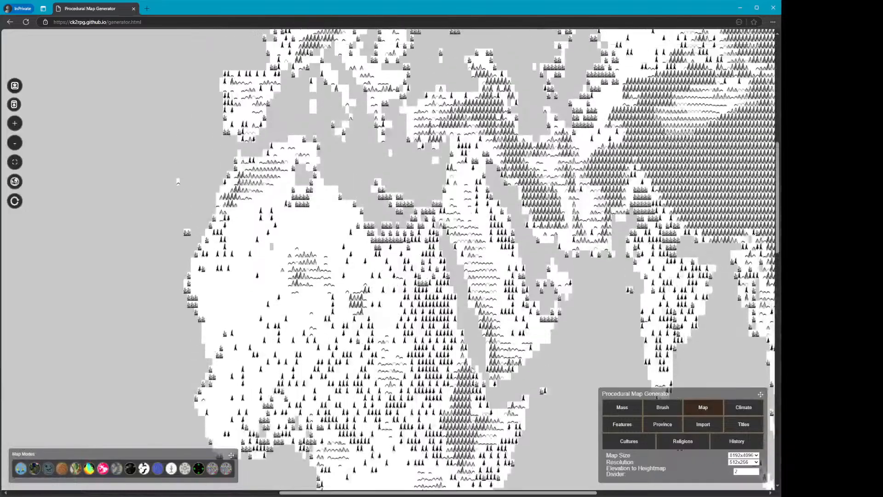
scroll(473, 368, "up", 4)
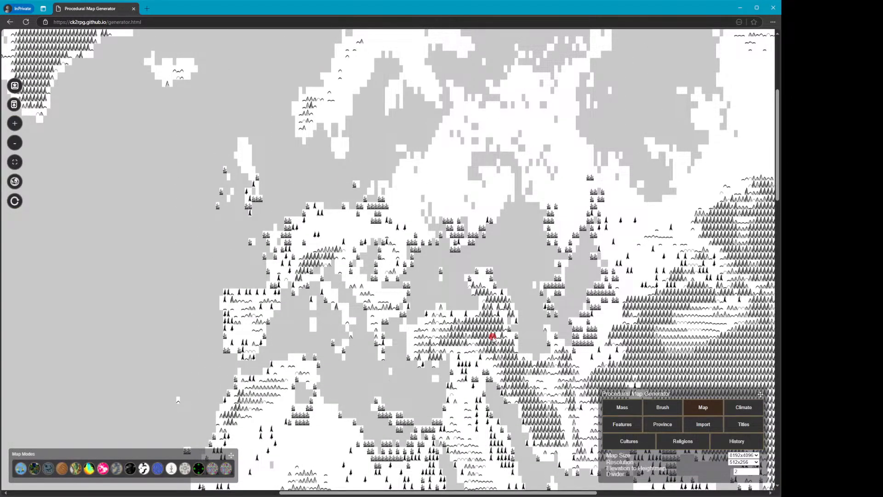
scroll(490, 340, "down", 2)
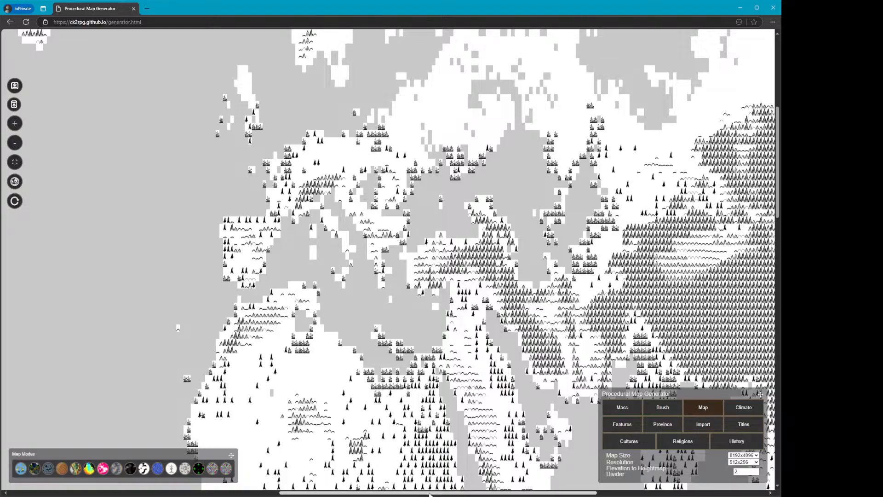
left_click_drag(414, 492, 543, 493)
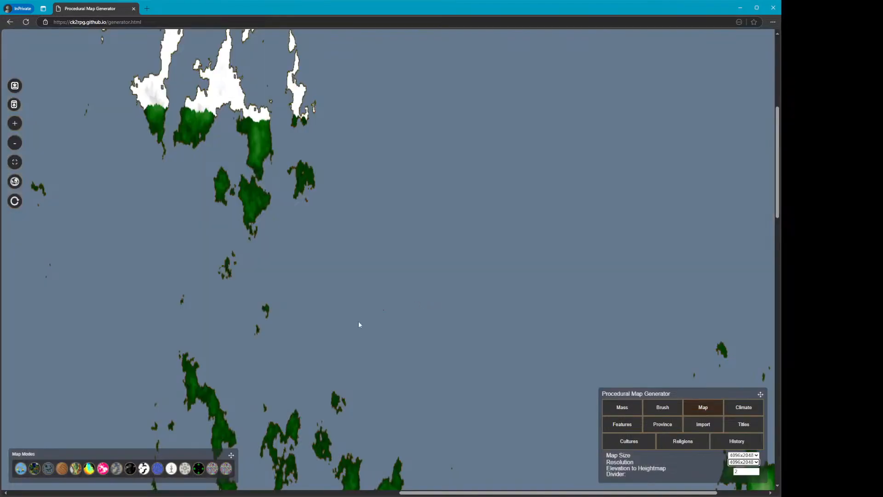
Switch the new world to the paper map mode and view it on the globe
left_click(143, 468)
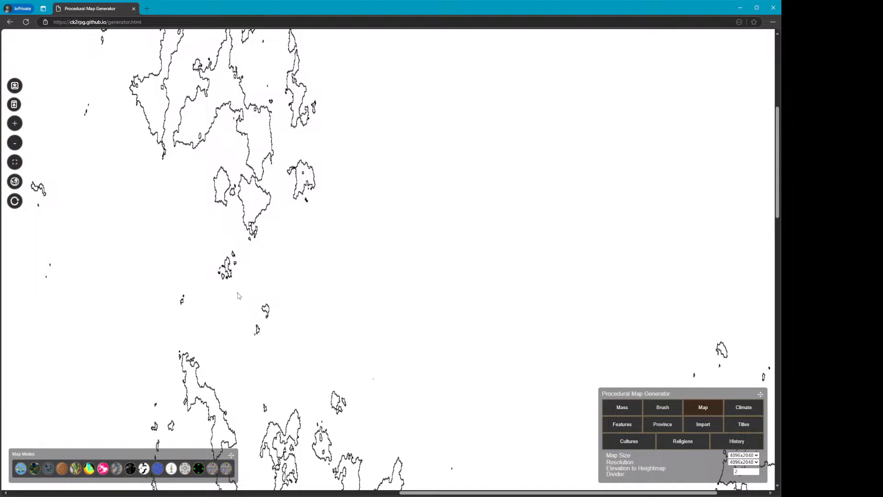
left_click(47, 468)
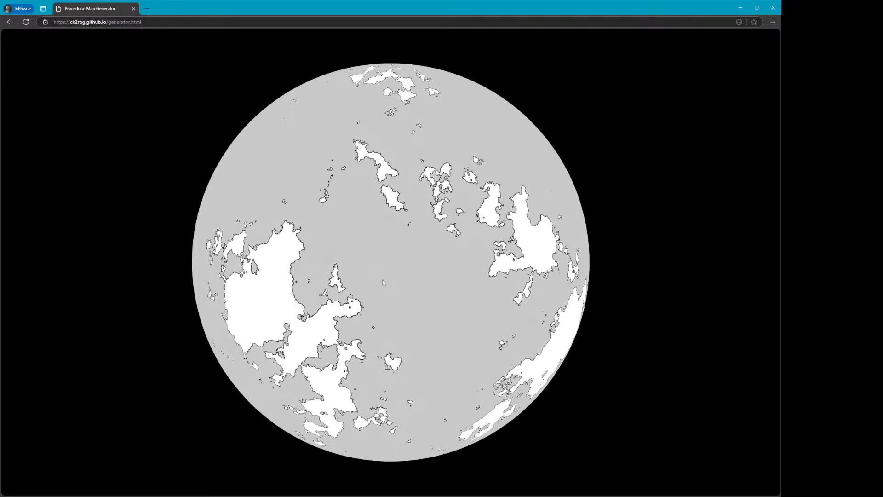
key("Escape")
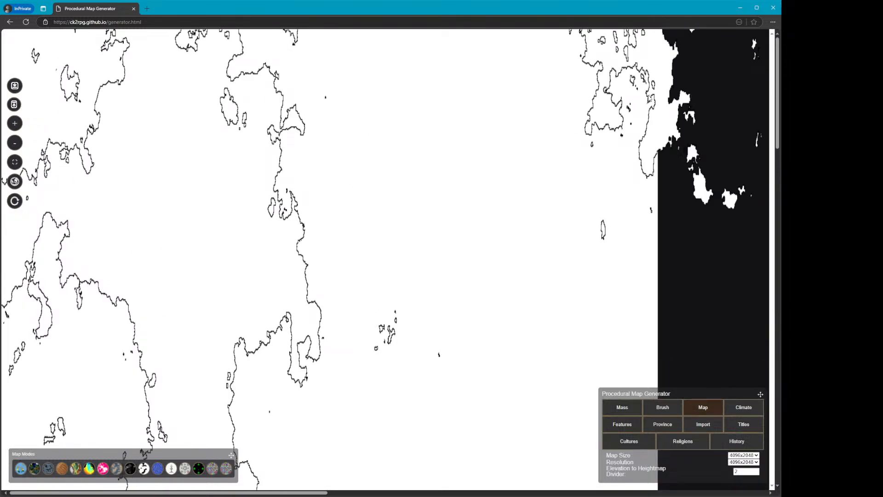
left_click(17, 164)
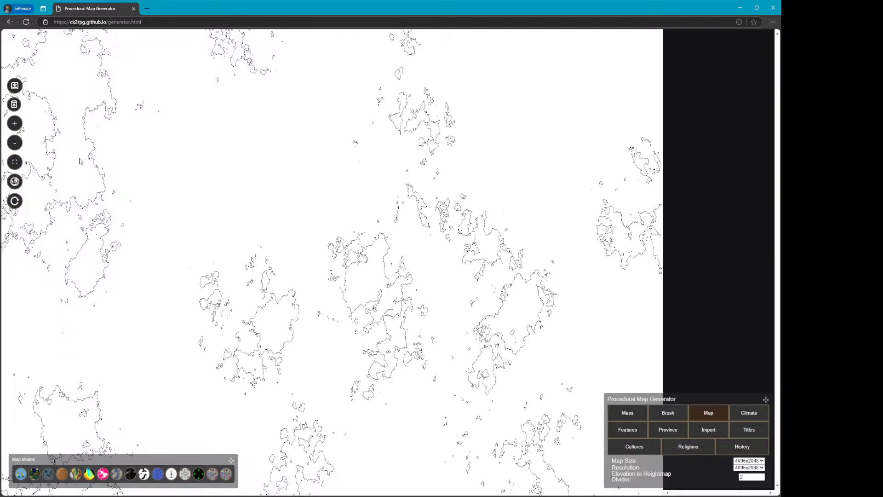
left_click(14, 124)
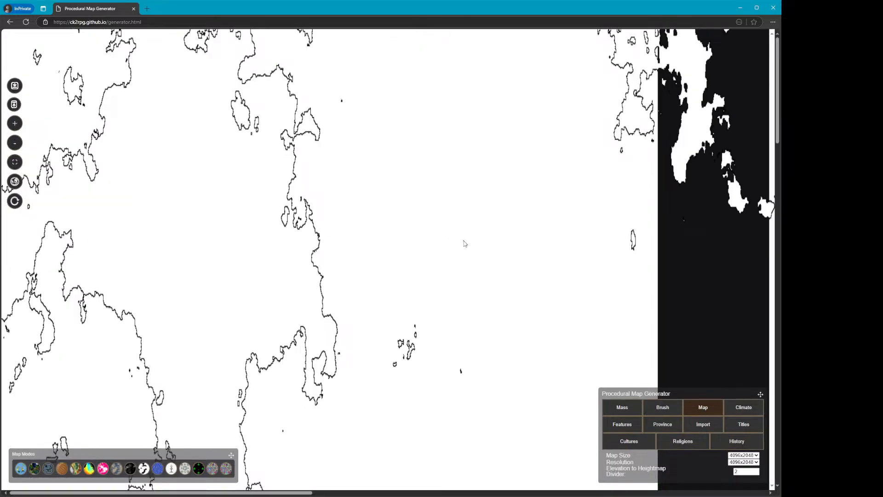
scroll(463, 244, "down", 5)
scroll(446, 225, "down", 4)
scroll(444, 225, "up", 5)
left_click(14, 143)
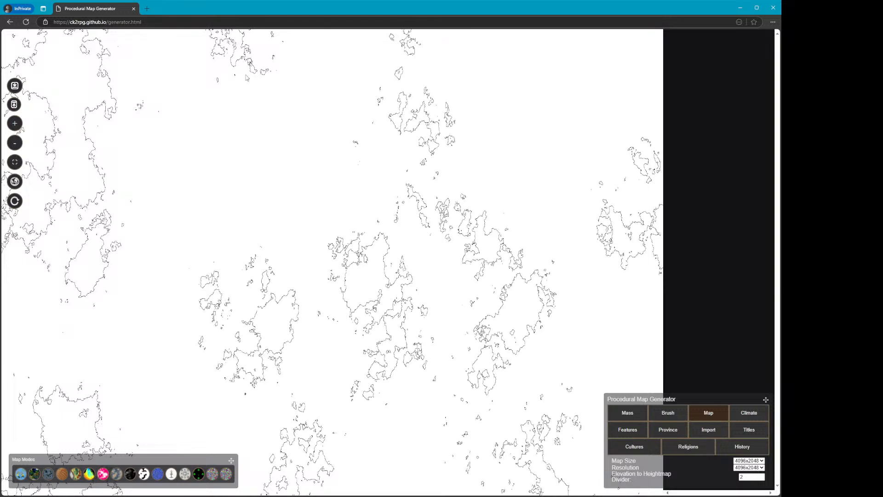
Move the Map Modes and generator panels aside and leaf through the Mass, Features, Cultures, Religions and Brush tabs
left_click_drag(235, 464, 744, 48)
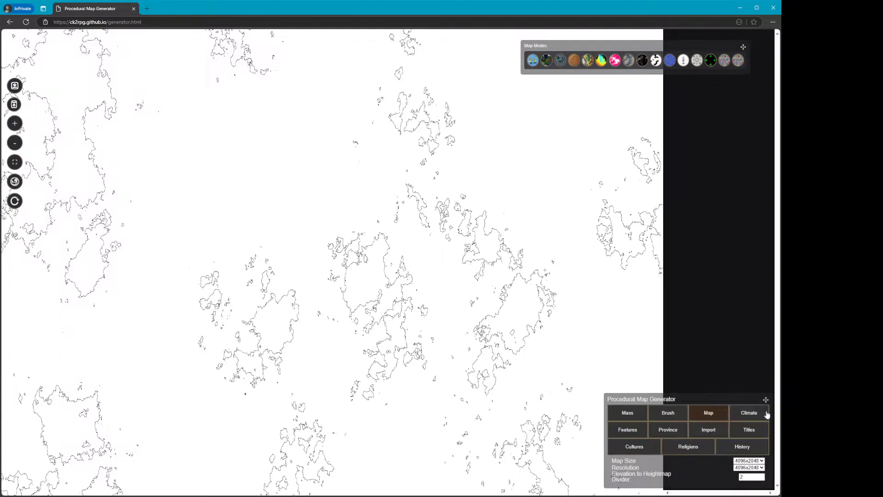
left_click_drag(766, 400, 684, 108)
left_click(542, 125)
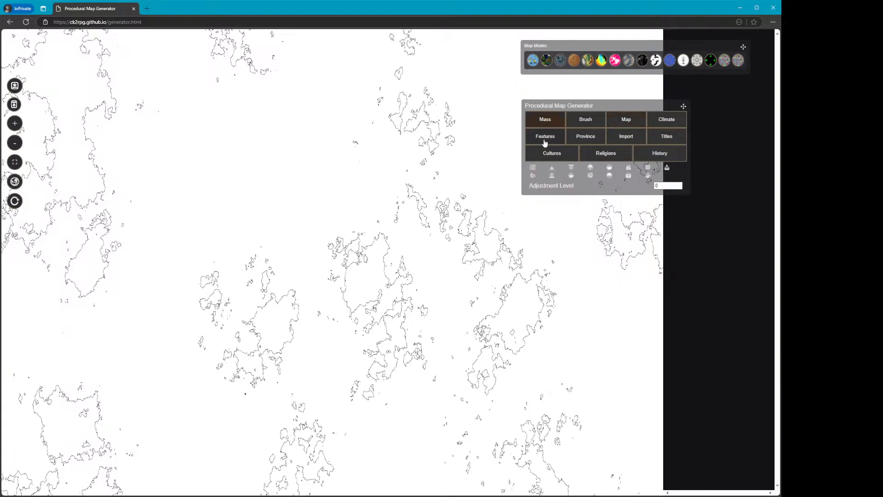
left_click(544, 140)
left_click(545, 155)
left_click(585, 151)
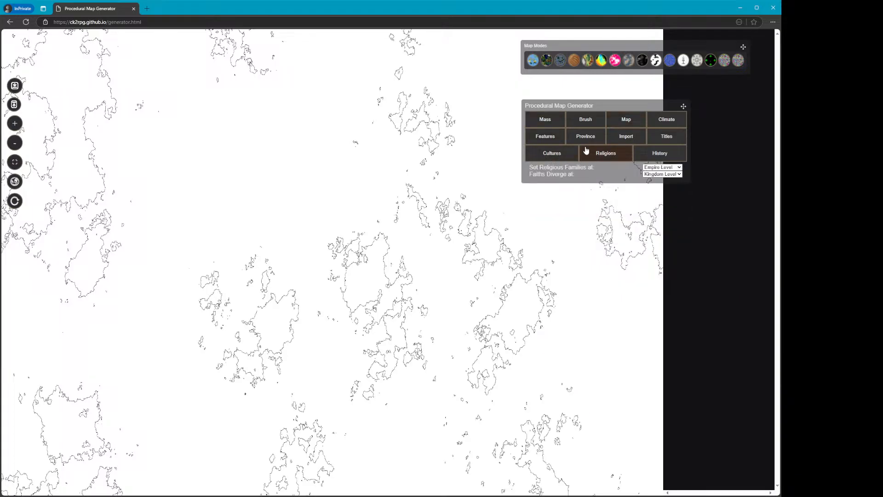
left_click(571, 120)
left_click(557, 121)
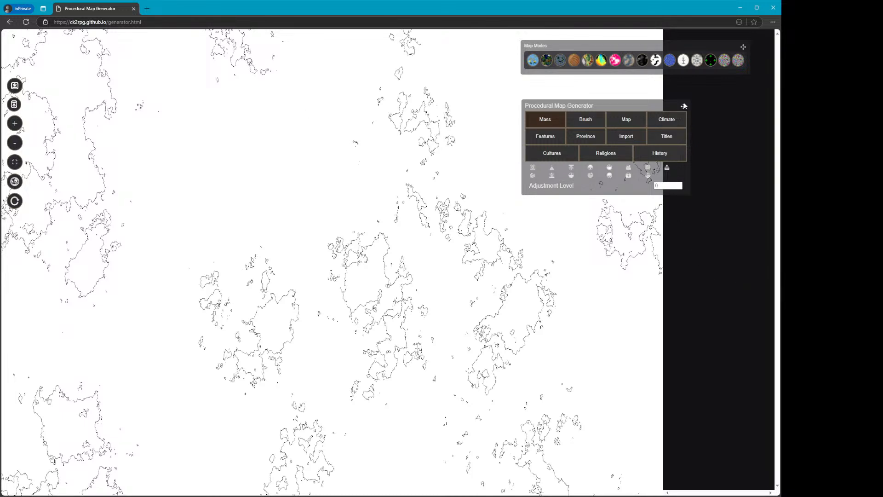
Centre the generator and Map Modes panels over the map and create a new empire for the empire override brush
left_click_drag(684, 108, 564, 262)
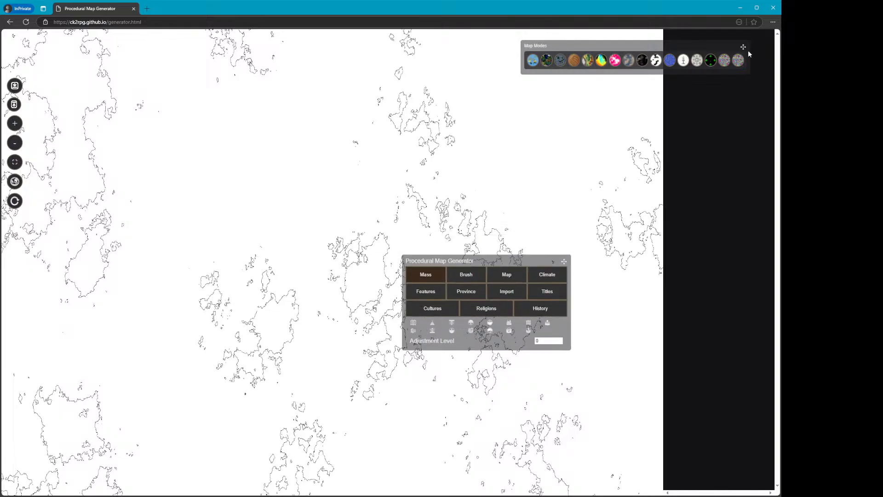
left_click_drag(744, 49, 476, 137)
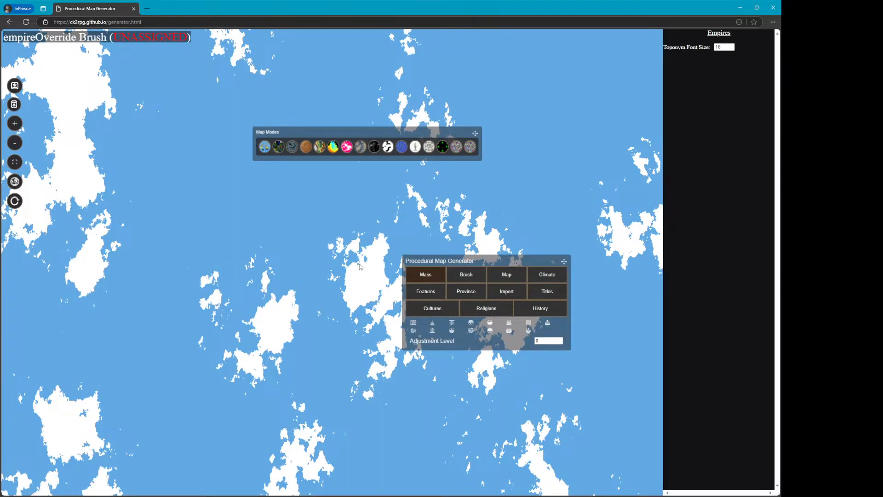
key("n")
left_click(377, 248)
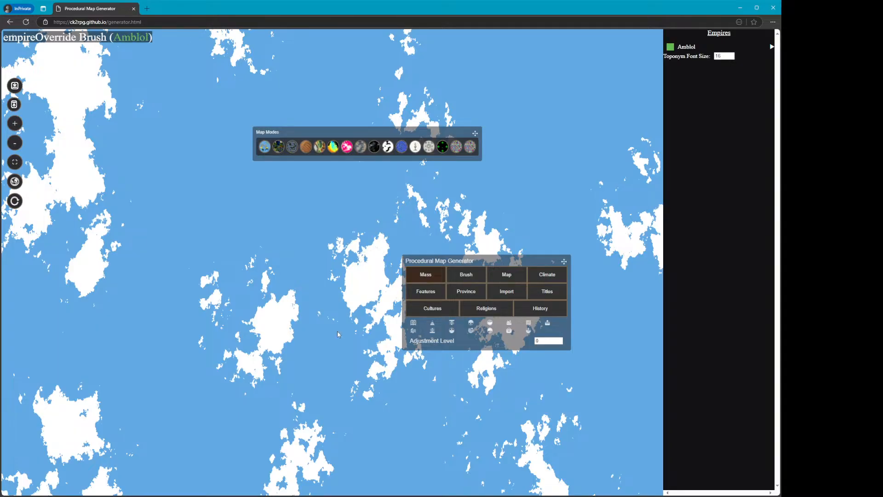
Set the brush size to 100 and paint the new empire's territory onto the north-western landmass
left_click(16, 124)
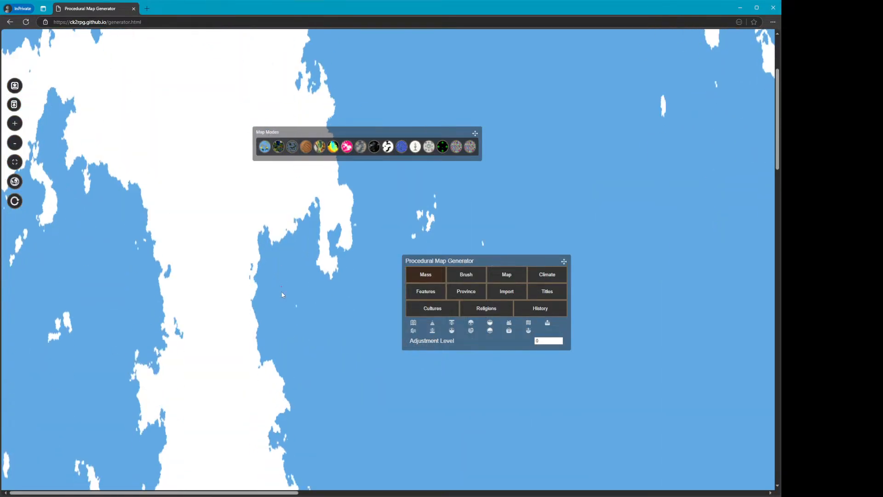
left_click(15, 121)
left_click(15, 121)
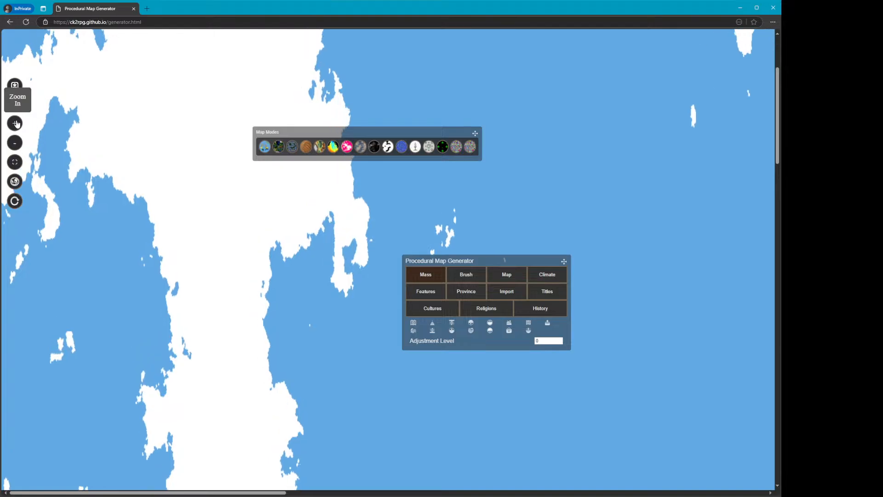
left_click(15, 121)
left_click(15, 121)
left_click(456, 275)
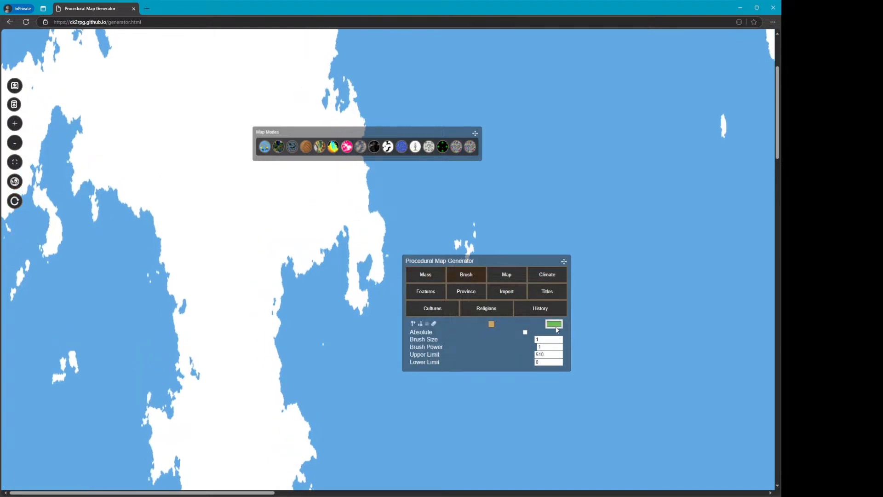
type("100")
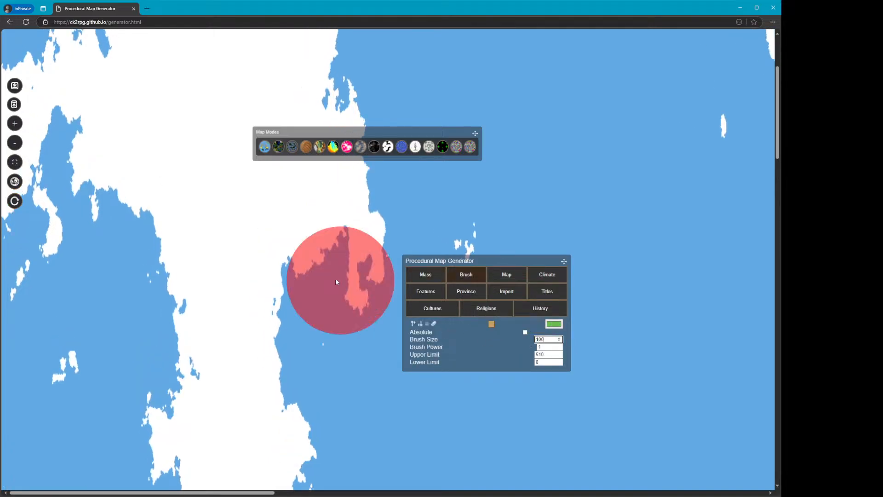
mouse_move(302, 234)
left_mouse_down()
mouse_move(357, 223)
mouse_move(290, 224)
left_mouse_up()
left_click(14, 142)
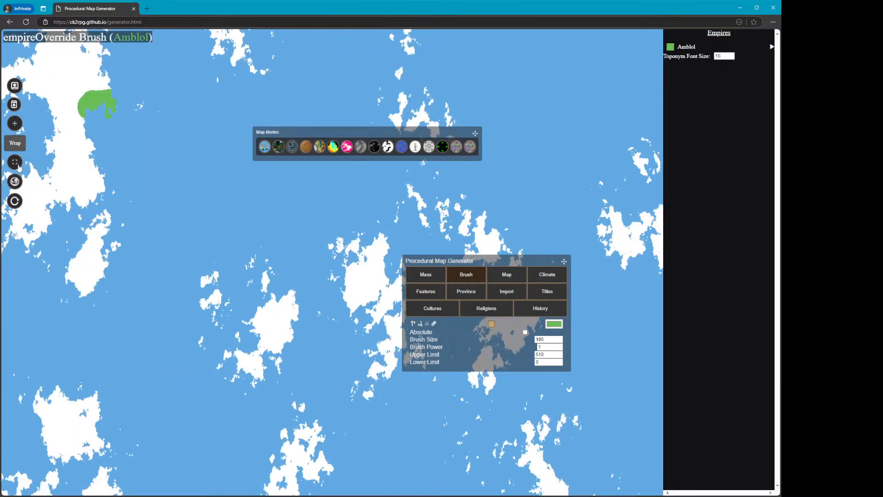
left_click_drag(97, 105, 79, 132)
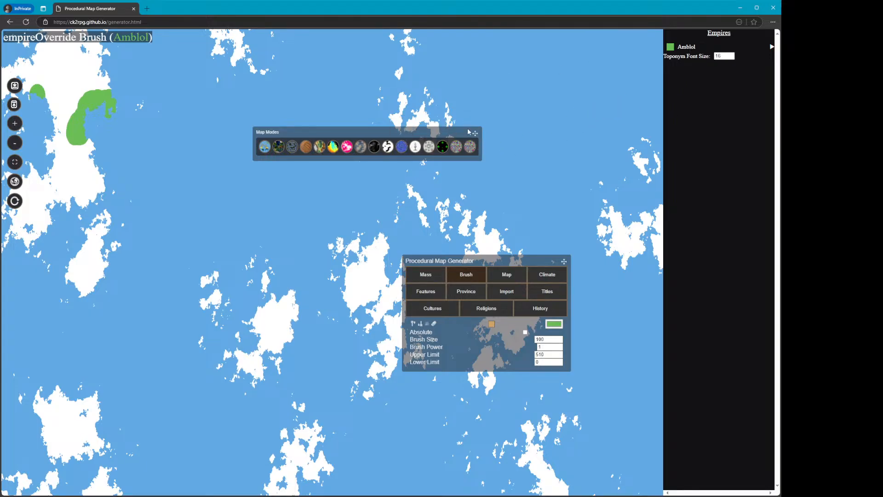
Reload the generator page and generate a new world
left_click_drag(476, 137, 628, 135)
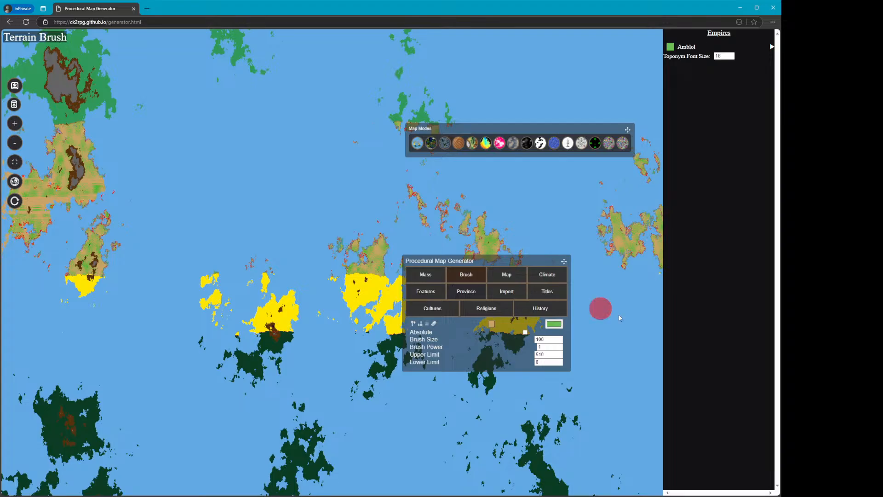
left_click(445, 144)
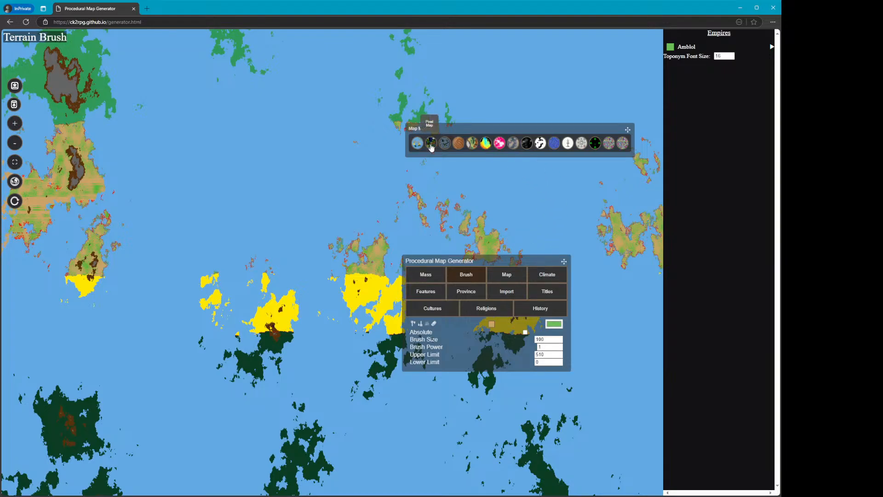
left_click(431, 146)
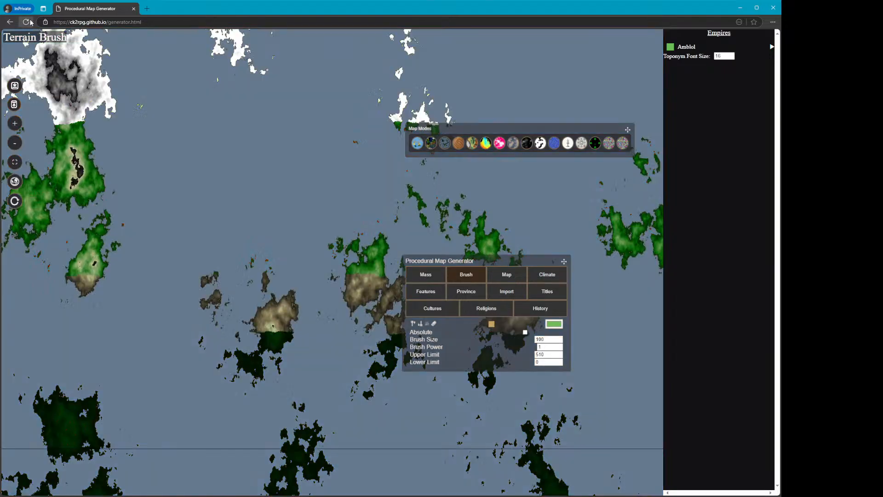
left_click(25, 22)
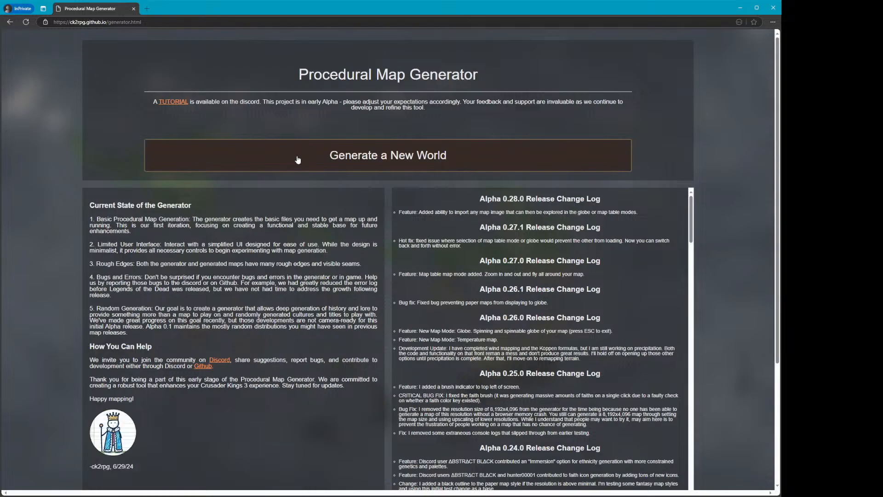
left_click(308, 161)
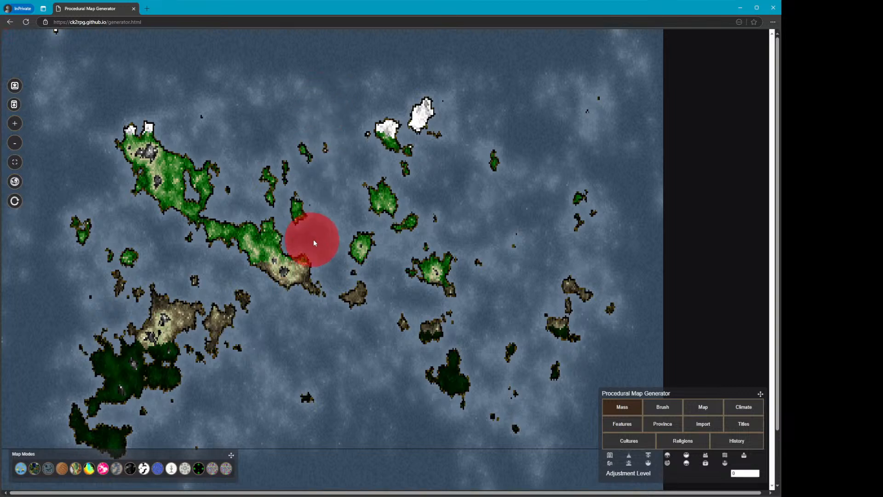
Set the terrain brush power to 15 and paint raised mountain terrain across the central island
left_click(678, 411)
left_click(746, 459)
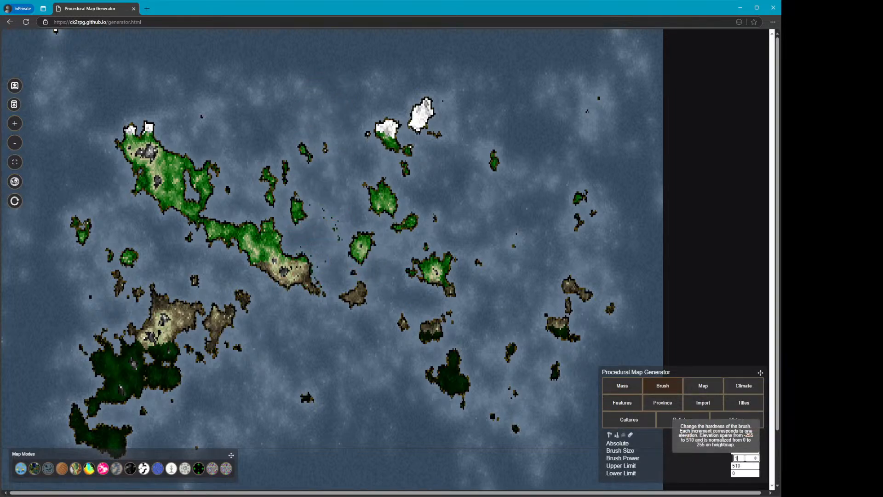
type("5")
mouse_move(197, 241)
left_mouse_down()
mouse_move(264, 282)
mouse_move(272, 313)
left_mouse_up()
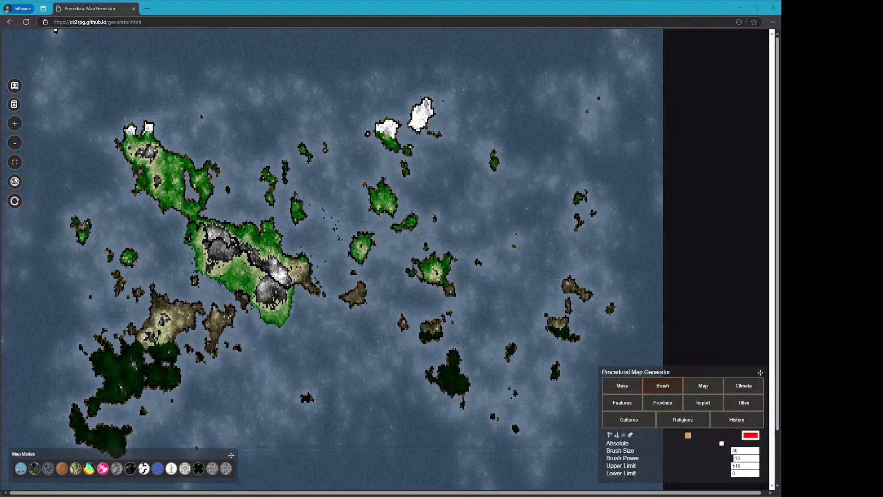
Raise land to merge the central island with its neighbouring islands into one large landmass
left_click(321, 11)
mouse_move(291, 217)
left_mouse_down()
mouse_move(316, 251)
mouse_move(283, 227)
mouse_move(310, 266)
left_mouse_up()
mouse_move(274, 341)
left_mouse_down()
mouse_move(252, 324)
mouse_move(218, 303)
mouse_move(191, 270)
mouse_move(186, 229)
mouse_move(233, 208)
mouse_move(299, 218)
mouse_move(320, 241)
mouse_move(343, 298)
mouse_move(339, 249)
mouse_move(311, 174)
mouse_move(395, 236)
mouse_move(423, 241)
mouse_move(349, 183)
mouse_move(370, 158)
mouse_move(502, 200)
mouse_move(454, 204)
mouse_move(410, 182)
mouse_move(448, 146)
mouse_move(448, 203)
left_mouse_up()
mouse_move(480, 236)
left_mouse_down()
mouse_move(500, 216)
mouse_move(516, 143)
mouse_move(548, 150)
left_mouse_up()
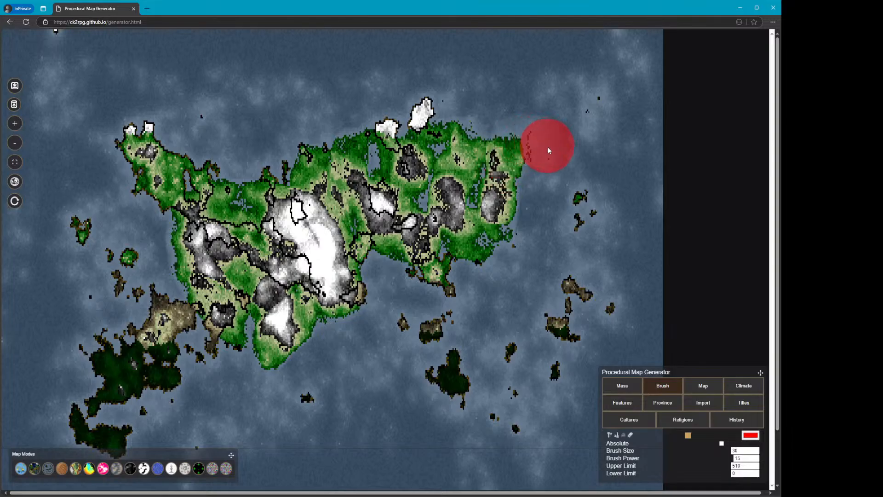
mouse_move(529, 272)
left_mouse_down()
mouse_move(483, 276)
mouse_move(426, 316)
mouse_move(342, 344)
mouse_move(316, 364)
mouse_move(329, 406)
left_mouse_up()
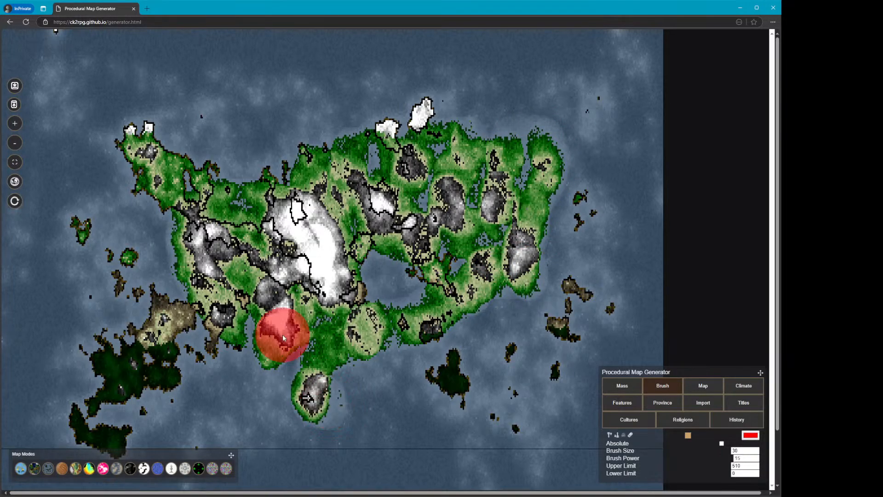
mouse_move(283, 335)
left_mouse_down()
mouse_move(291, 320)
mouse_move(305, 335)
left_mouse_up()
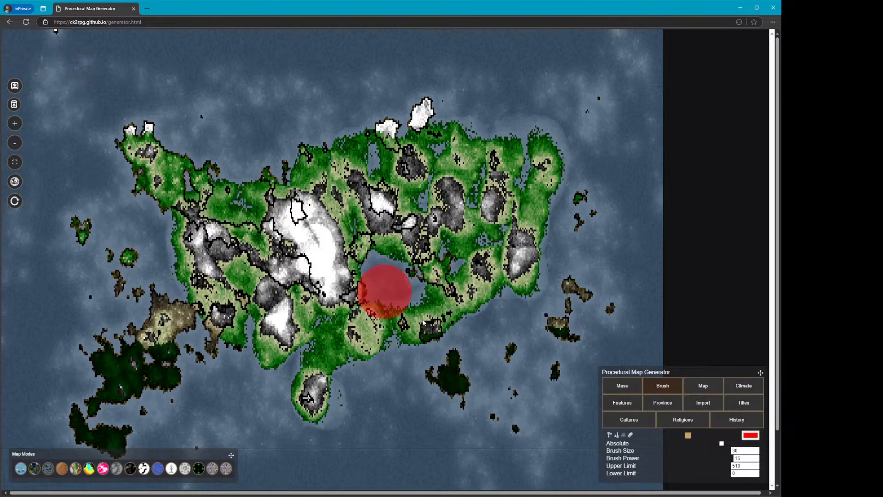
Clean up any isolated single cells across the map
left_click(635, 390)
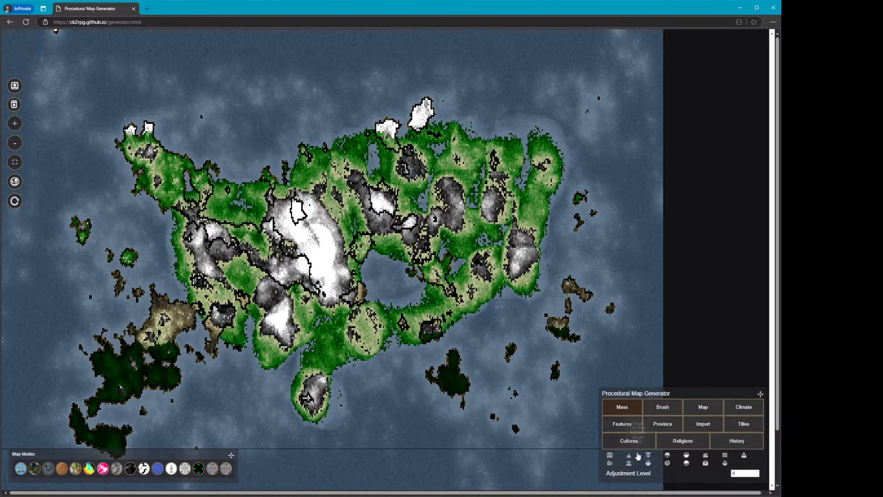
left_click(628, 458)
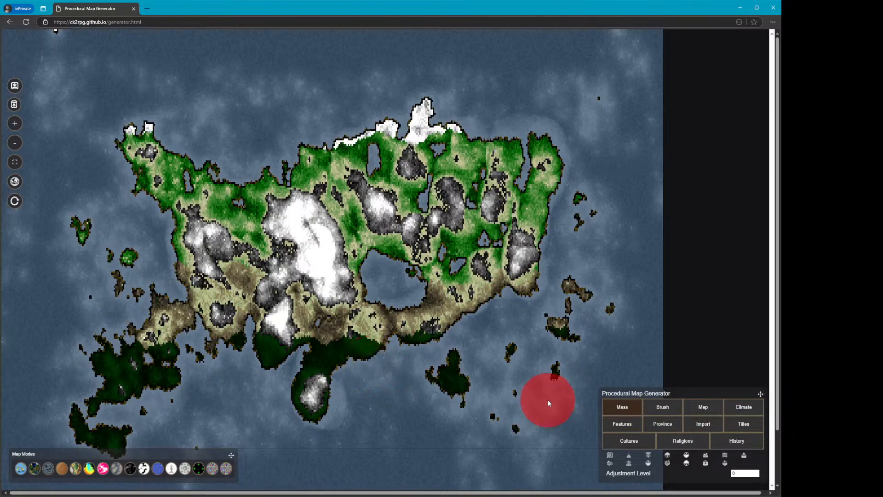
Paint a new elongated strip of raised land just south of the merged landmass
mouse_move(375, 406)
left_mouse_down()
mouse_move(400, 416)
mouse_move(395, 422)
mouse_move(474, 427)
mouse_move(370, 408)
mouse_move(439, 428)
mouse_move(479, 421)
left_mouse_up()
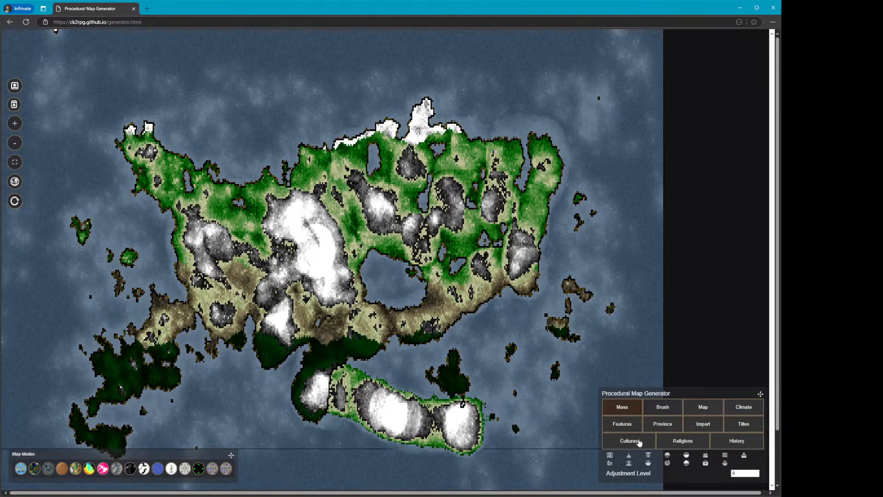
left_click(454, 355)
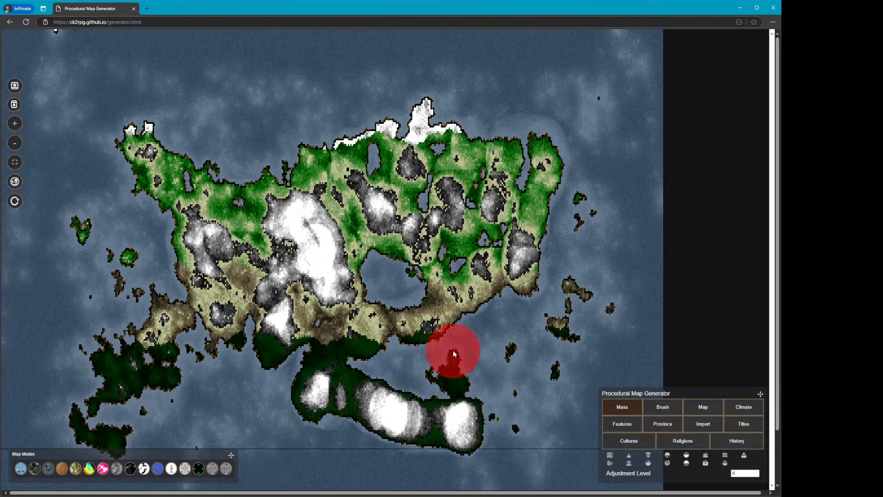
Review the map size settings and raise a small island north-east of the southern landmass
left_click(705, 410)
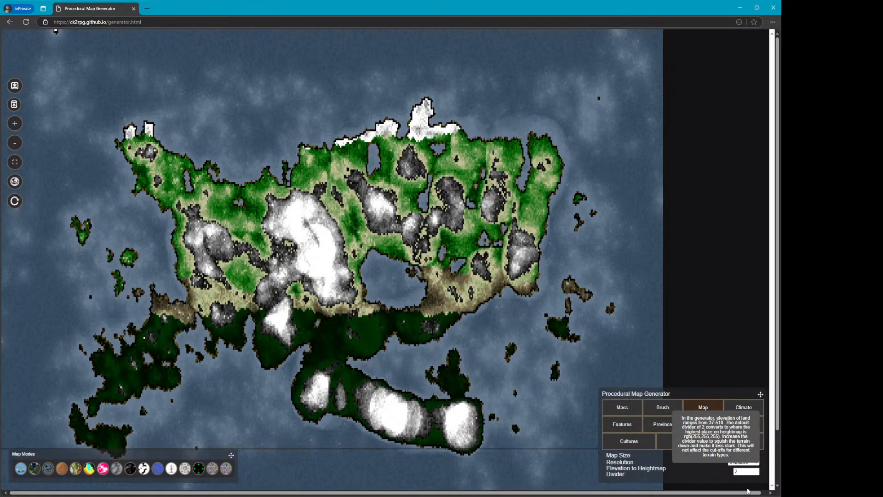
left_click(395, 346)
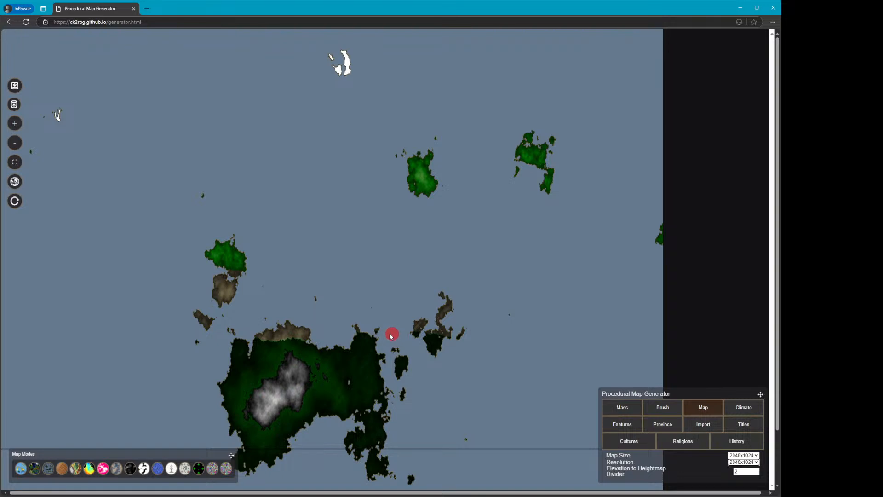
mouse_move(731, 455)
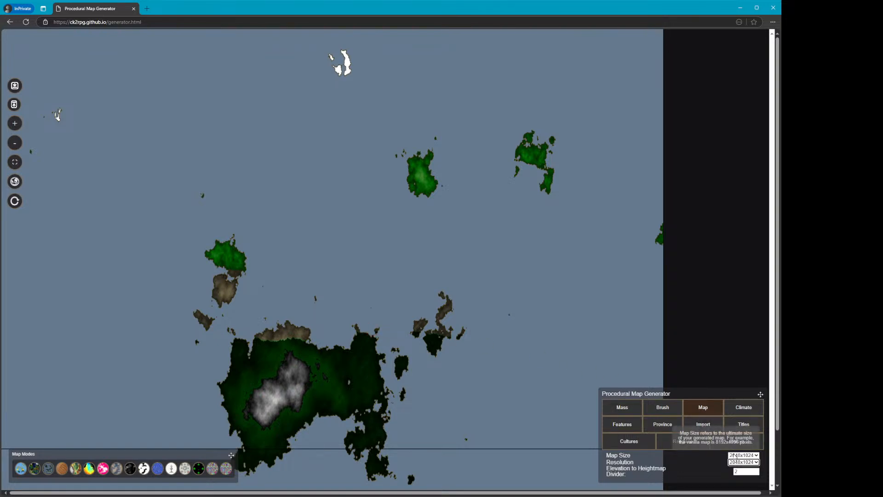
mouse_move(379, 351)
left_mouse_down()
mouse_move(385, 344)
mouse_move(390, 323)
mouse_move(394, 347)
mouse_move(617, 382)
left_mouse_up()
Clean up isolated single cells around the new small island
left_click(664, 407)
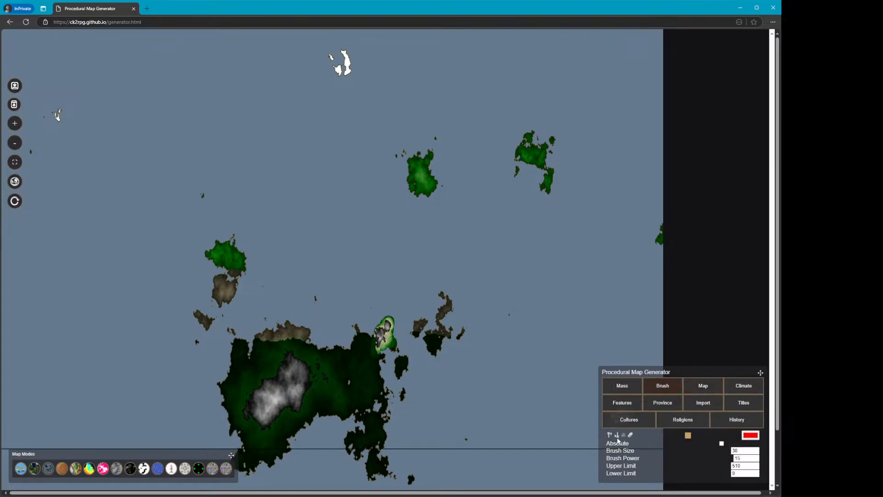
left_click(617, 389)
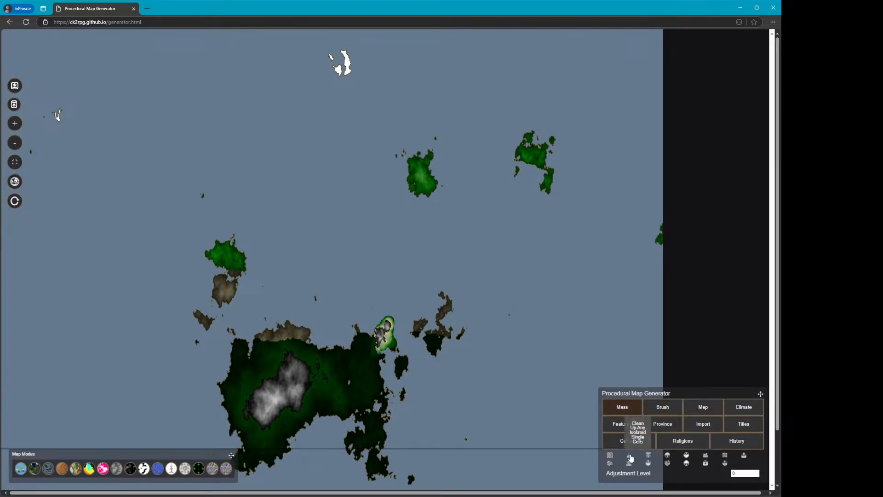
left_click(631, 458)
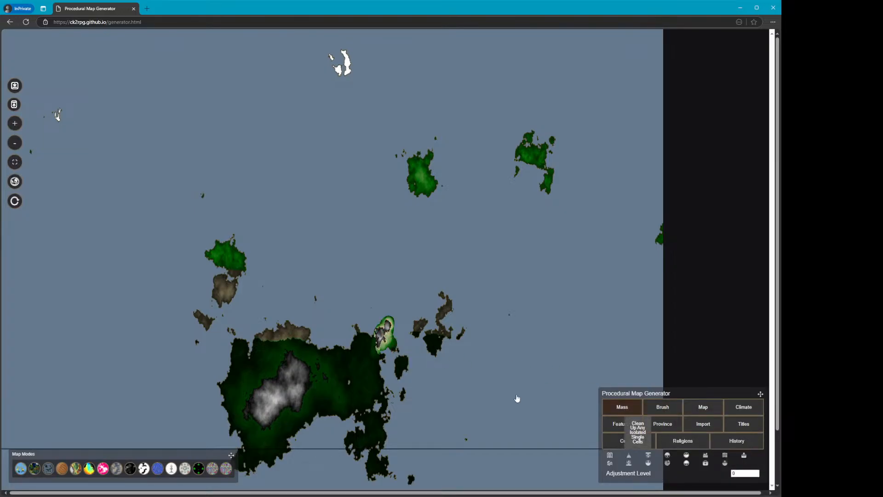
left_click(380, 331)
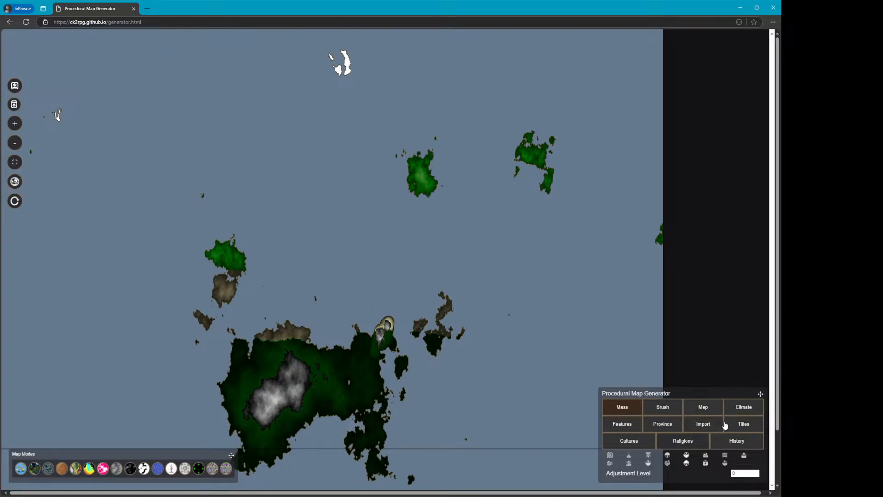
Move the generator panel to the top of the map and reopen the brush settings
left_click_drag(760, 395, 723, 53)
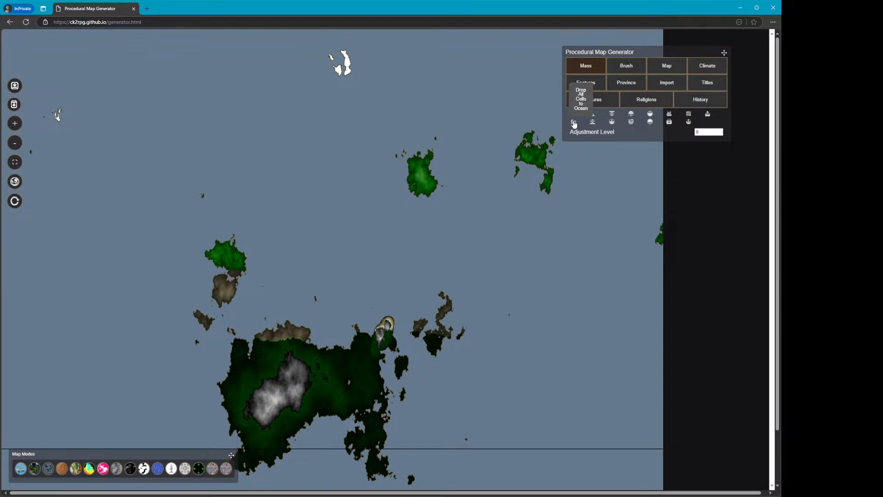
left_click(613, 67)
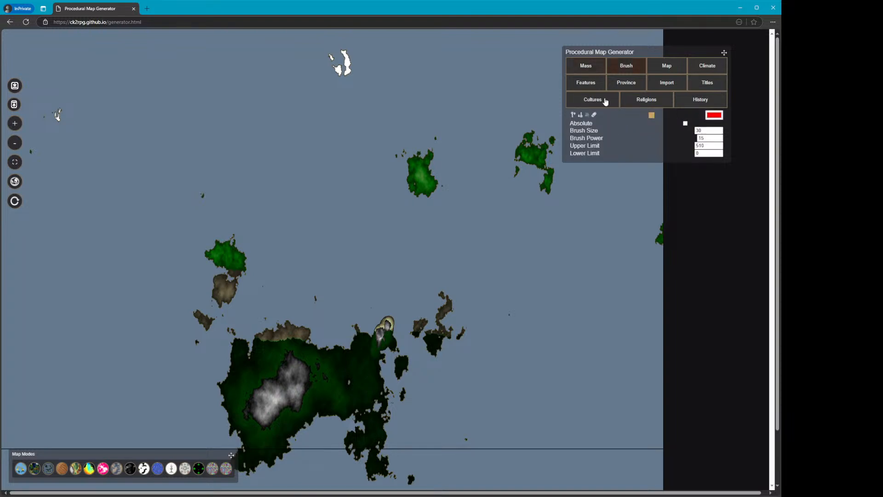
Show the elevation map mode and raise hills beside the small island east of the main landmass
left_click(76, 471)
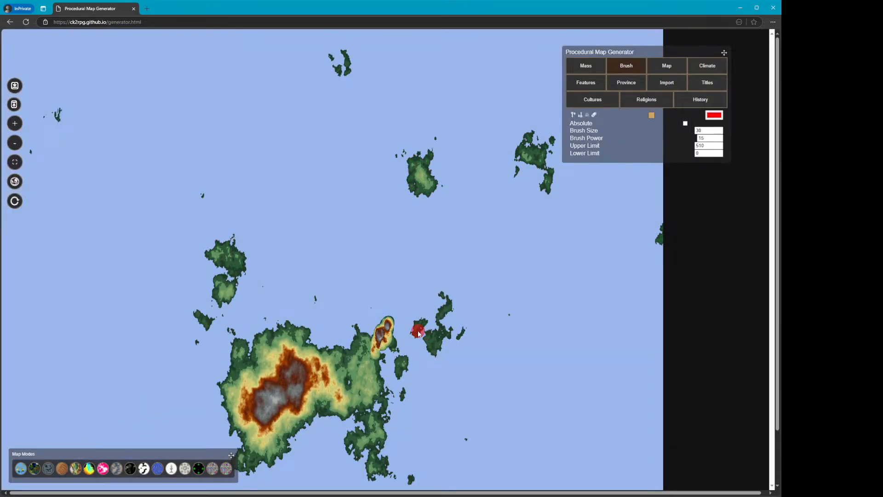
mouse_move(394, 360)
left_mouse_down()
mouse_move(387, 370)
mouse_move(396, 352)
mouse_move(411, 370)
mouse_move(397, 384)
mouse_move(405, 365)
mouse_move(398, 401)
left_mouse_up()
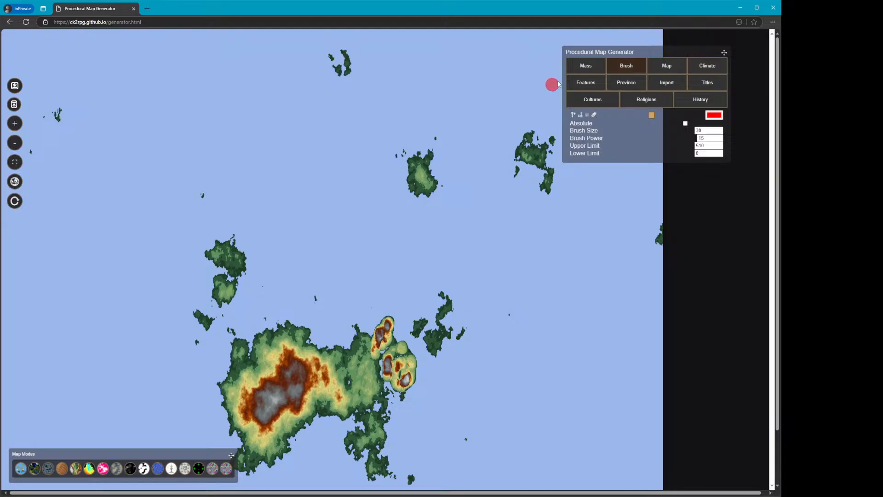
Browse the Map, Climate, Features and Province settings before returning to the brush tools
left_click(667, 67)
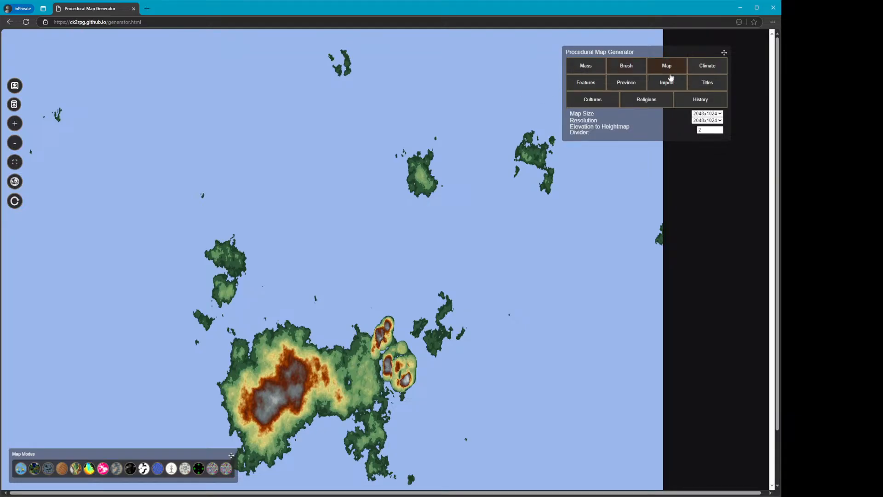
left_click(701, 70)
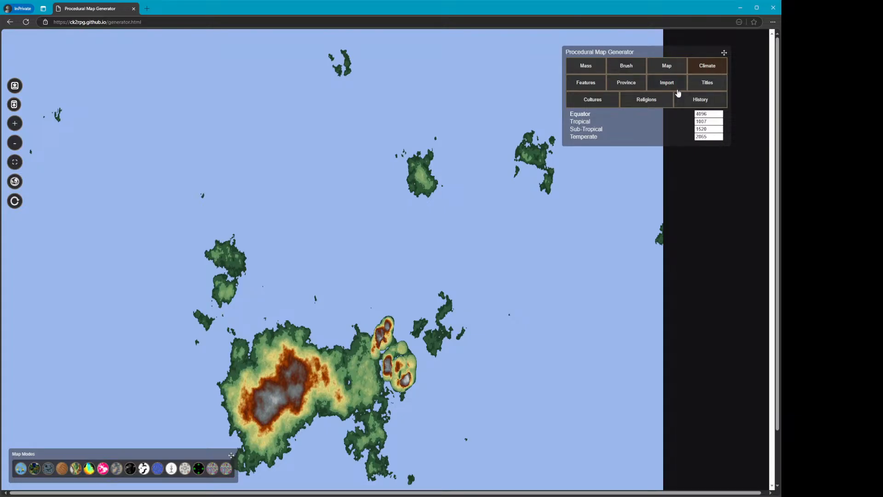
left_click(599, 86)
left_click(615, 85)
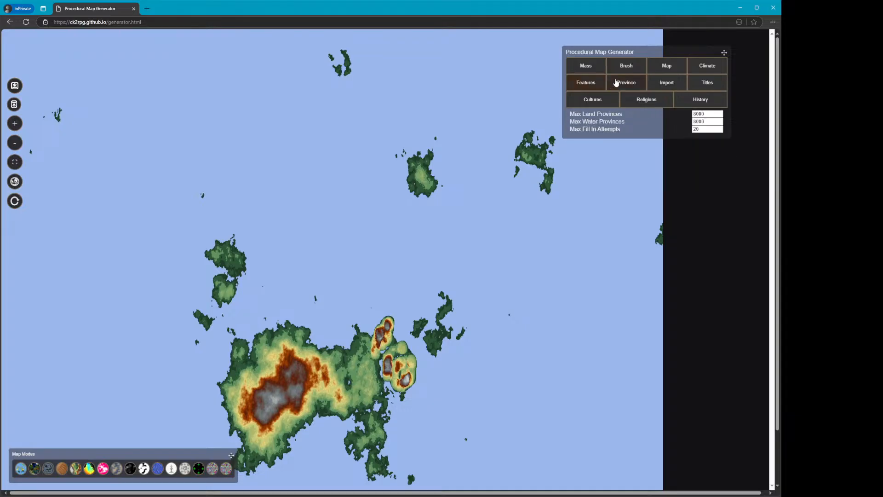
left_click(624, 70)
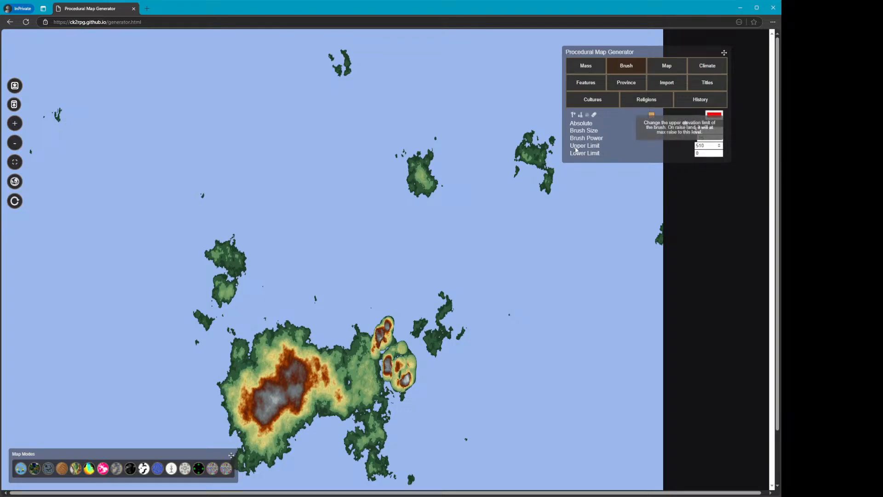
left_click(439, 147)
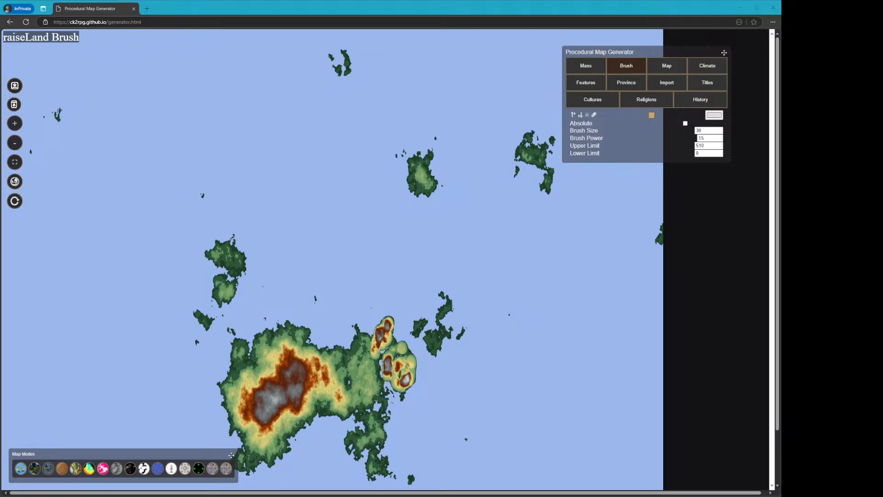
key("alt+Tab")
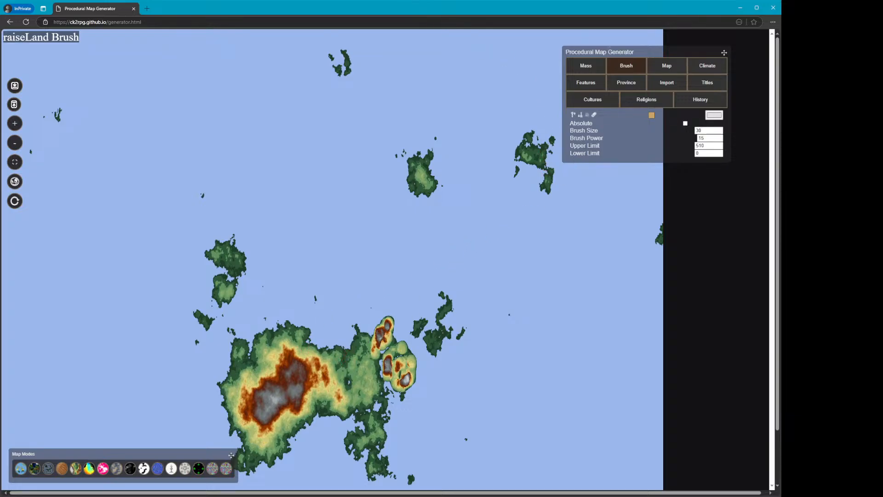
Select the Erosion Brush with brush size 150 and power 1 and erode across the main landmass's northern highlands
left_click(589, 116)
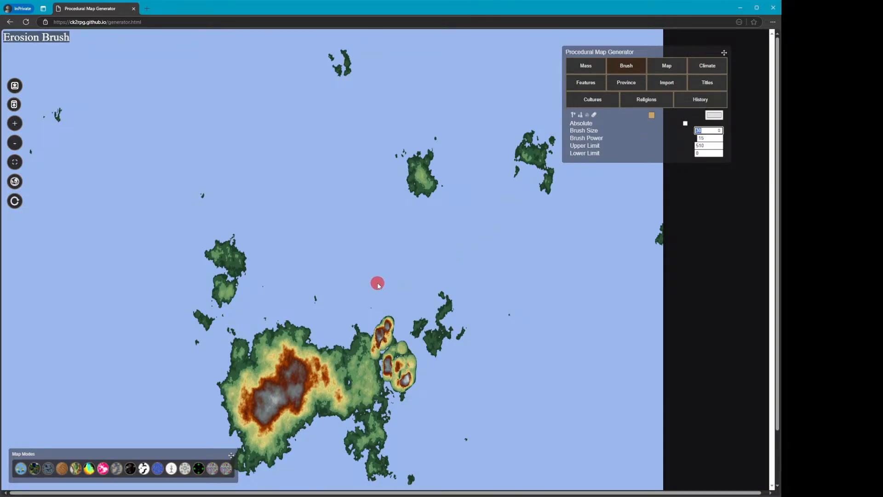
type("0")
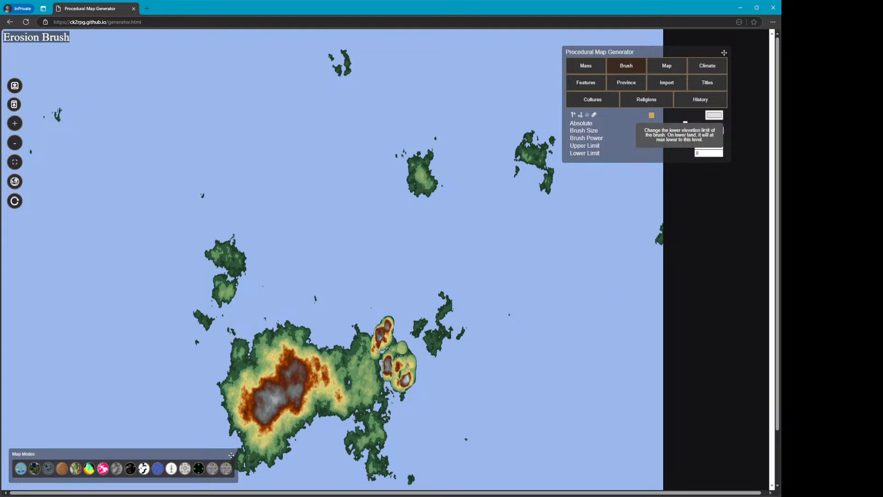
left_click(15, 123)
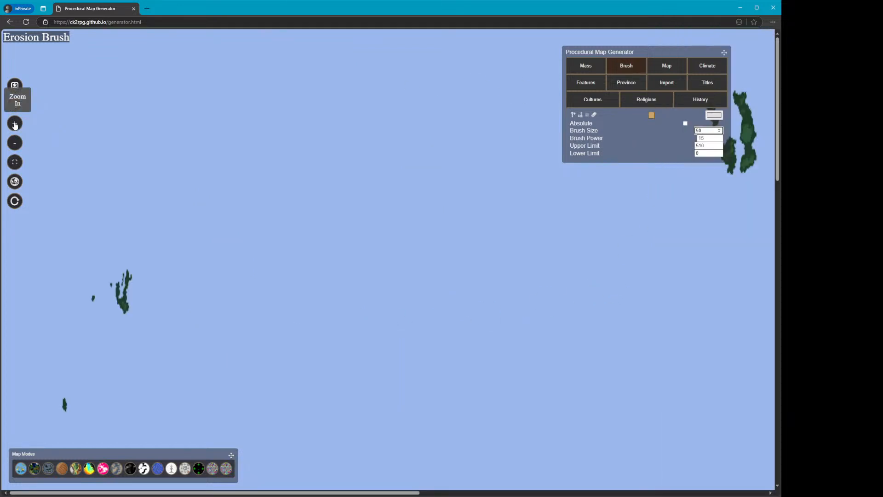
scroll(365, 274, "down", 10)
scroll(474, 337, "down", 5)
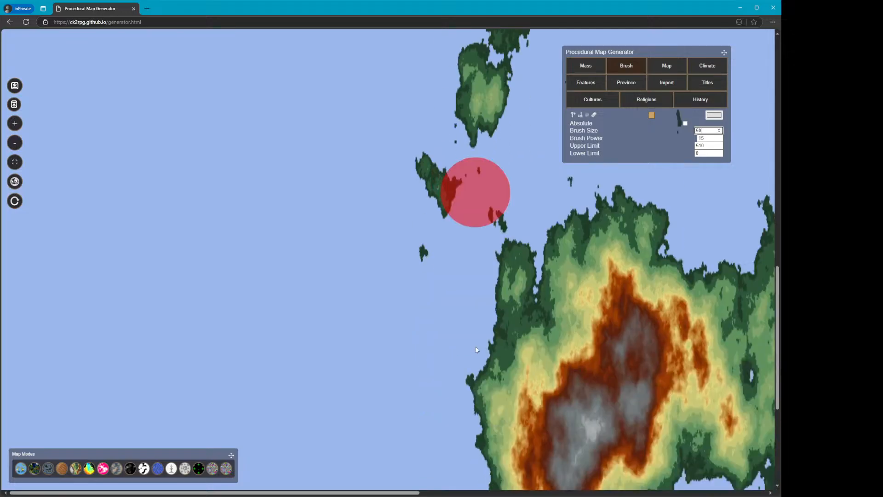
left_click_drag(349, 492, 485, 493)
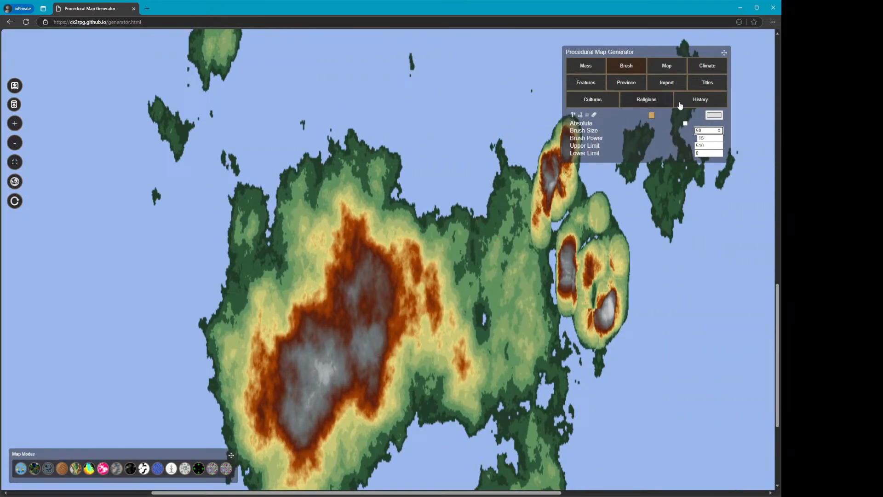
left_click_drag(703, 130, 693, 131)
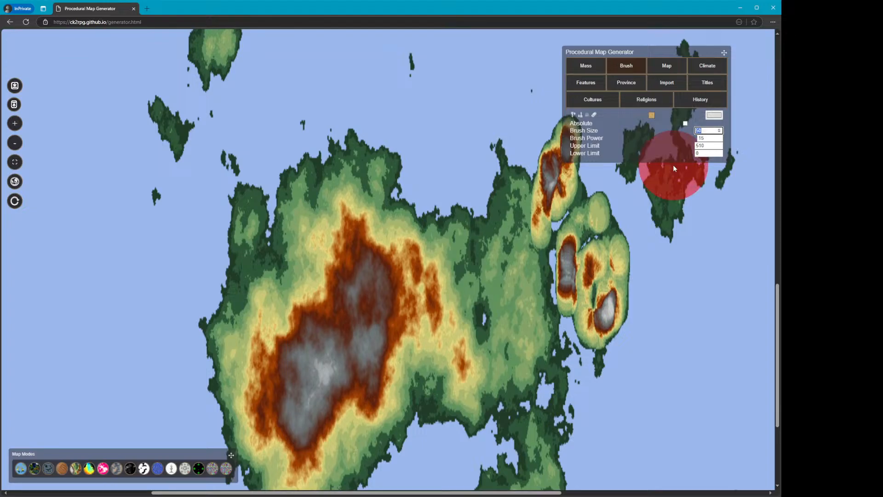
type("150")
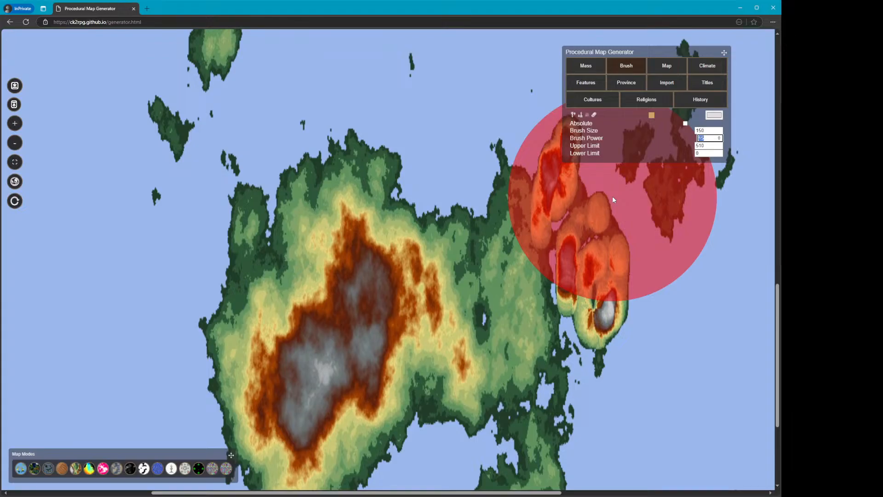
type("1")
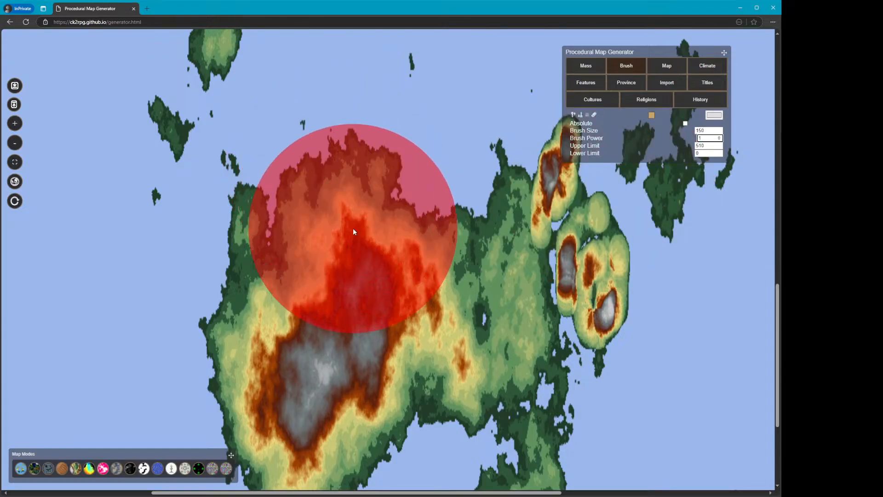
mouse_move(352, 229)
left_mouse_down()
mouse_move(226, 326)
mouse_move(232, 348)
mouse_move(262, 318)
mouse_move(295, 377)
mouse_move(407, 443)
mouse_move(412, 435)
mouse_move(302, 434)
mouse_move(407, 416)
mouse_move(414, 392)
mouse_move(453, 351)
mouse_move(478, 290)
mouse_move(459, 278)
mouse_move(527, 333)
mouse_move(515, 396)
mouse_move(573, 354)
left_mouse_up()
Inspect the eroded terrain across the main landmass
scroll(572, 351, "down", 1)
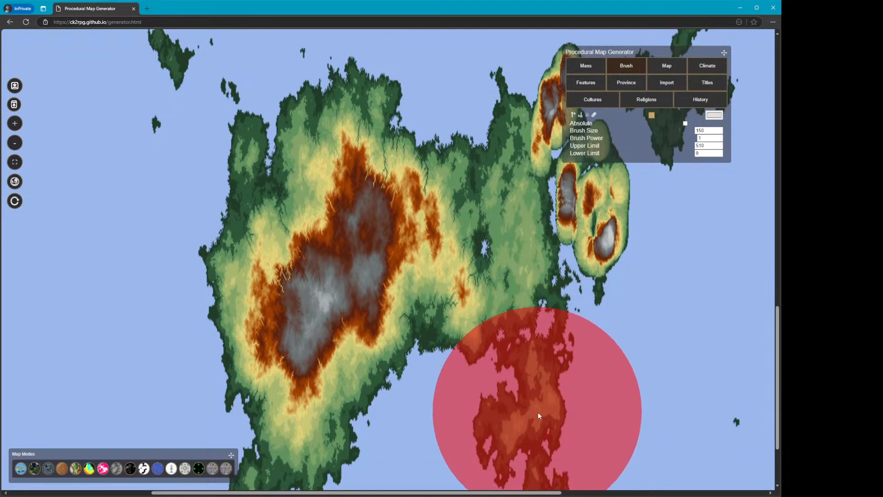
scroll(538, 417, "down", 1)
scroll(496, 368, "down", 1)
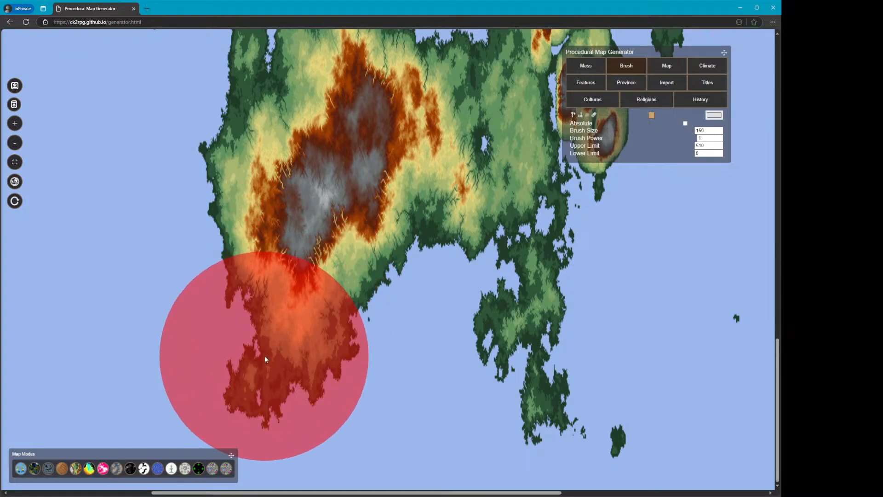
scroll(466, 249, "up", 1)
scroll(467, 250, "up", 4)
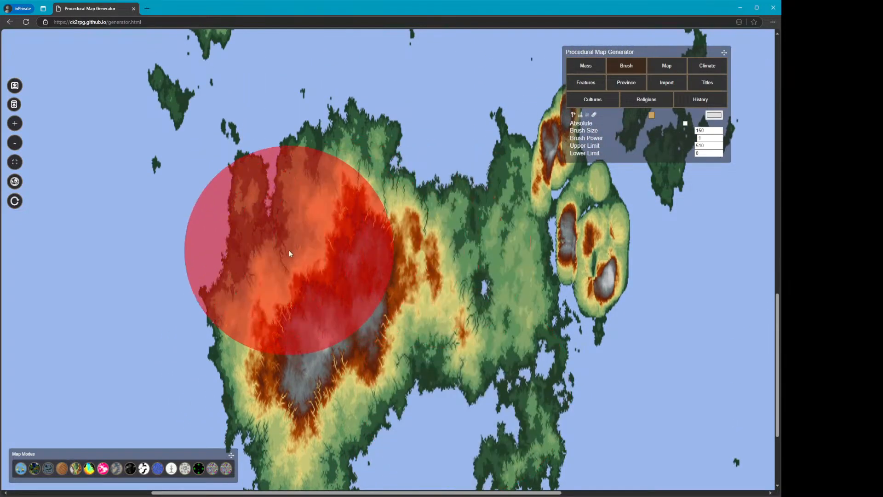
scroll(663, 327, "up", 1)
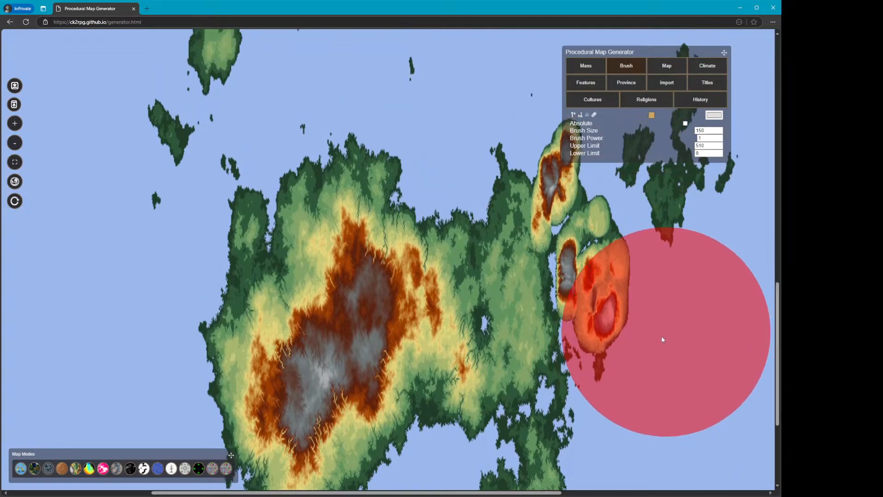
Apply the Erosion Brush to a small island north of the main landmass
left_click_drag(403, 491, 468, 492)
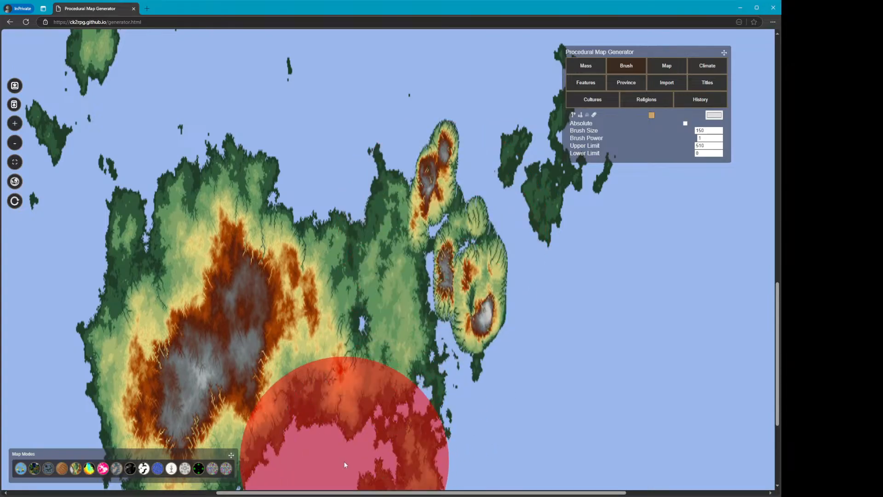
left_click_drag(349, 492, 445, 492)
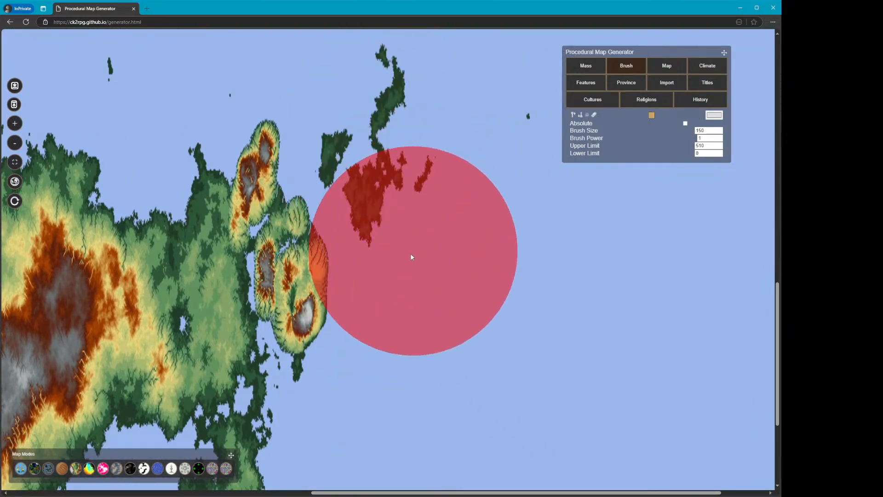
scroll(254, 217, "up", 3)
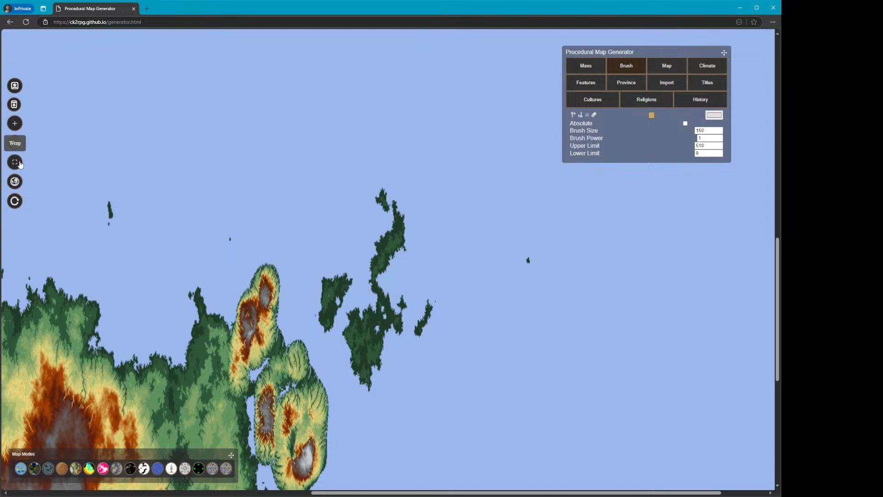
left_click(20, 164)
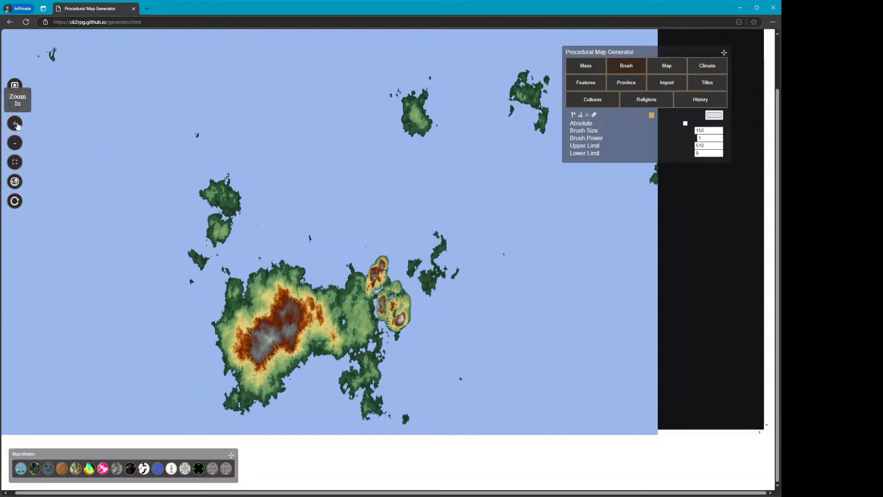
left_click(16, 123)
scroll(246, 299, "down", 5)
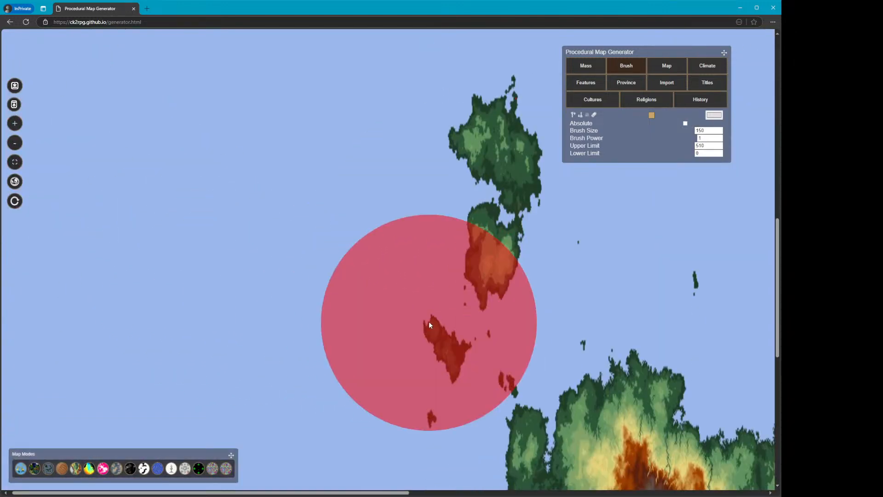
scroll(429, 324, "down", 1)
scroll(486, 299, "up", 2)
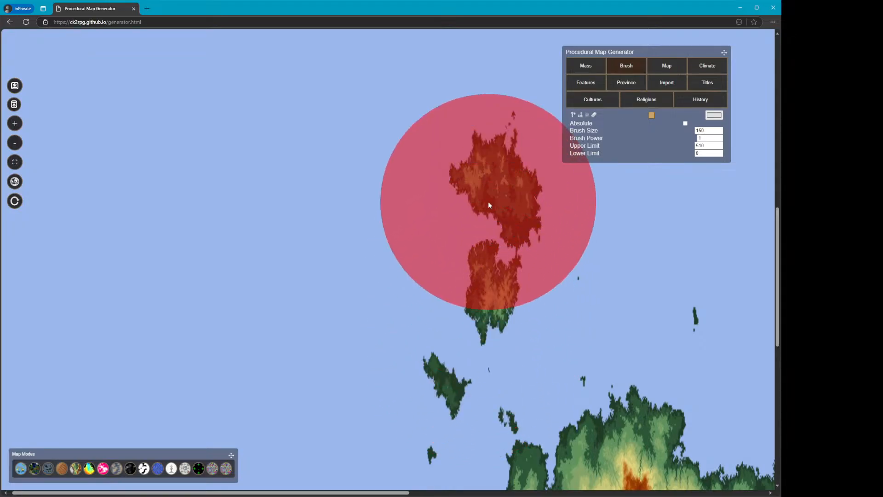
left_click_drag(316, 492, 675, 492)
scroll(604, 291, "up", 6)
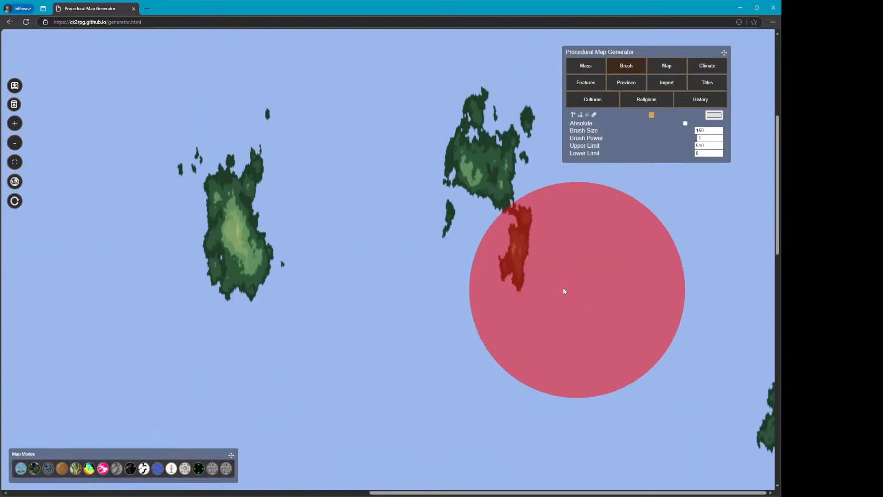
scroll(565, 291, "up", 1)
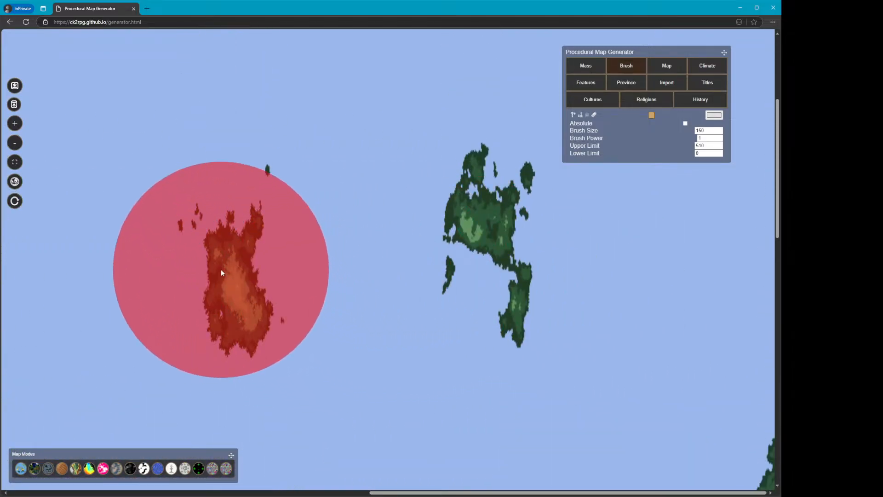
mouse_move(220, 269)
left_mouse_down()
mouse_move(237, 259)
mouse_move(244, 277)
mouse_move(229, 300)
left_mouse_up()
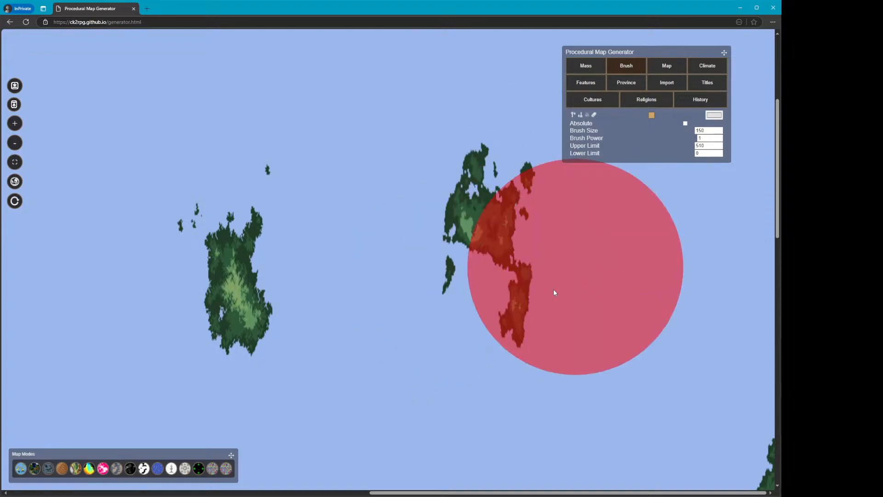
left_click(15, 142)
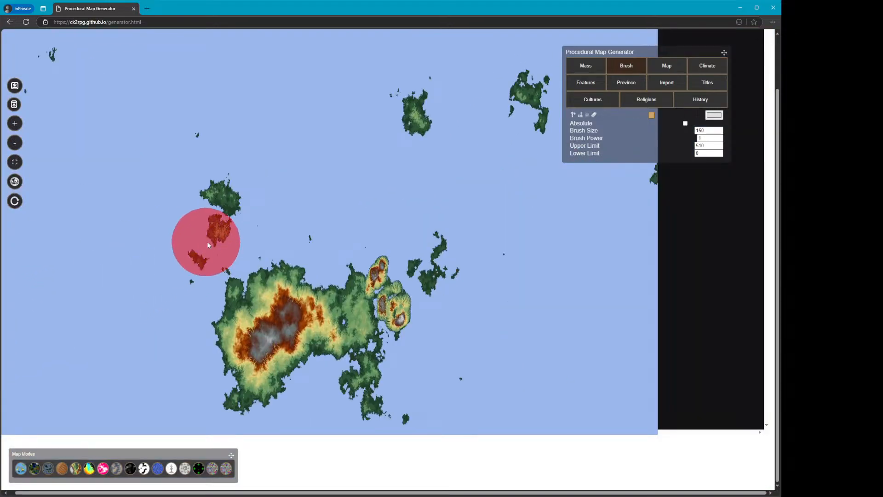
scroll(207, 241, "up", 2)
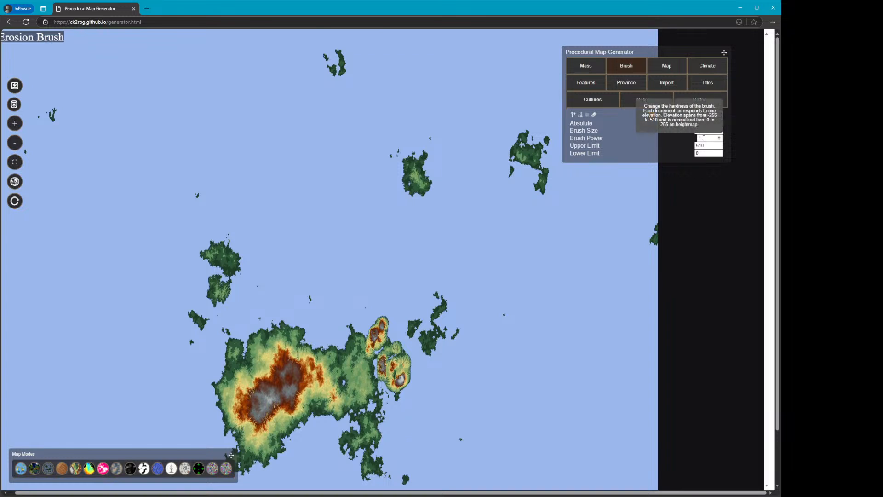
Set brush power to 10 and raise a new landmass in the open sea northwest with the Raise Elevation Brush
type("10")
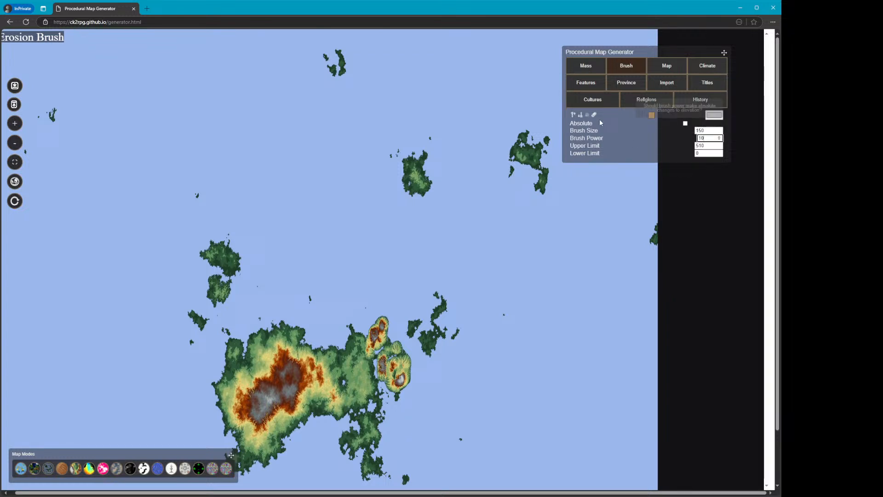
left_click(573, 115)
mouse_move(239, 146)
left_mouse_down()
mouse_move(137, 194)
mouse_move(126, 146)
mouse_move(190, 130)
mouse_move(122, 181)
mouse_move(177, 221)
mouse_move(227, 148)
mouse_move(182, 115)
mouse_move(104, 171)
mouse_move(113, 235)
mouse_move(238, 193)
mouse_move(254, 123)
mouse_move(160, 82)
mouse_move(105, 140)
mouse_move(111, 207)
left_mouse_up()
mouse_move(205, 205)
left_mouse_down()
mouse_move(150, 200)
mouse_move(154, 164)
mouse_move(205, 197)
left_mouse_up()
Switch to the Erosion Brush and erode across the new northwestern landmass
left_click(587, 115)
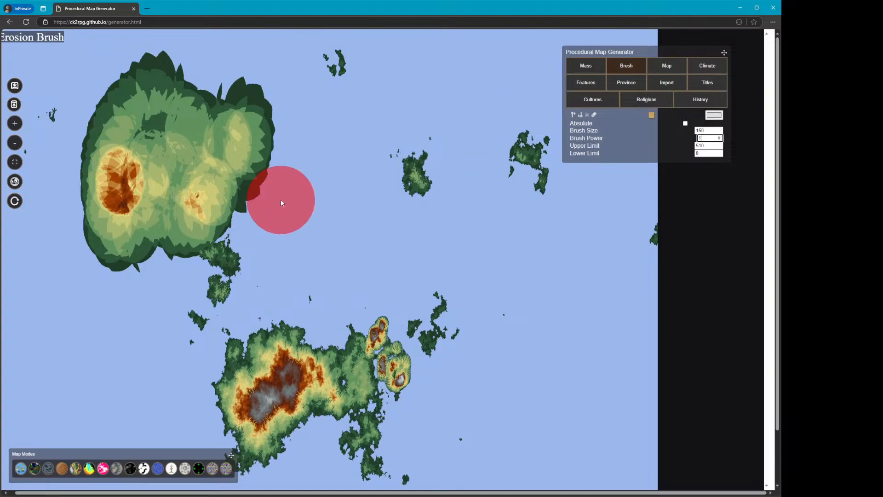
mouse_move(148, 122)
left_mouse_down()
mouse_move(128, 199)
mouse_move(154, 226)
mouse_move(199, 200)
mouse_move(226, 151)
mouse_move(221, 130)
mouse_move(199, 122)
mouse_move(179, 131)
mouse_move(152, 208)
mouse_move(141, 181)
mouse_move(206, 135)
mouse_move(160, 115)
mouse_move(148, 80)
mouse_move(105, 142)
mouse_move(101, 246)
mouse_move(122, 259)
mouse_move(213, 220)
mouse_move(242, 174)
mouse_move(247, 108)
mouse_move(209, 187)
mouse_move(165, 211)
mouse_move(168, 177)
mouse_move(202, 146)
mouse_move(207, 158)
mouse_move(172, 194)
left_mouse_up()
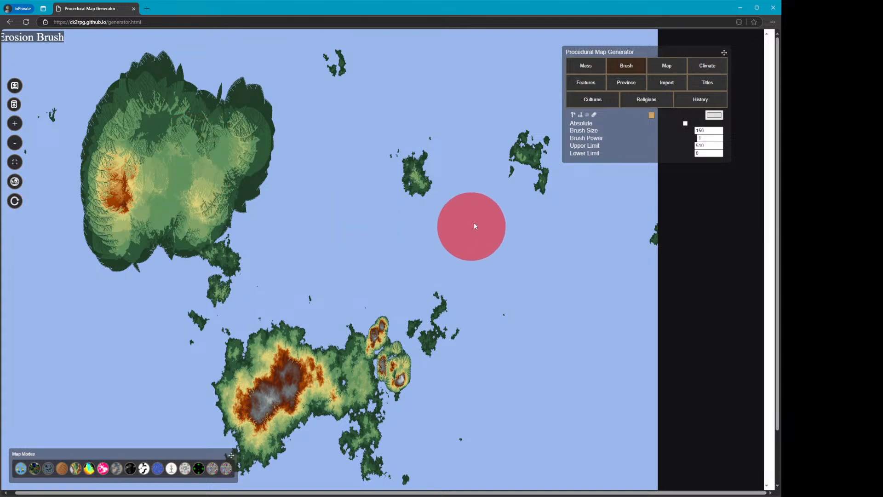
Select the Lower Elevation Brush with brush size 30 and power 4 and carve into the new landmass's coastline
left_click(581, 116)
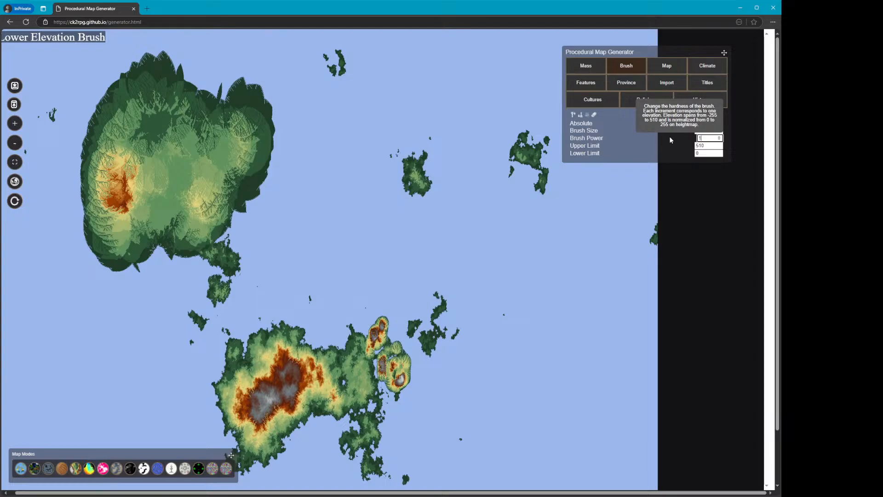
left_click(713, 138)
type("5")
left_click_drag(708, 131, 640, 130)
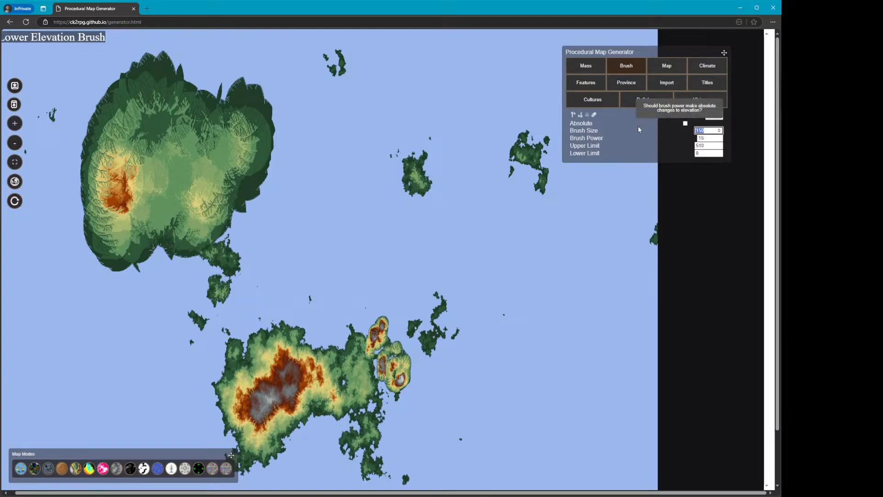
type("30")
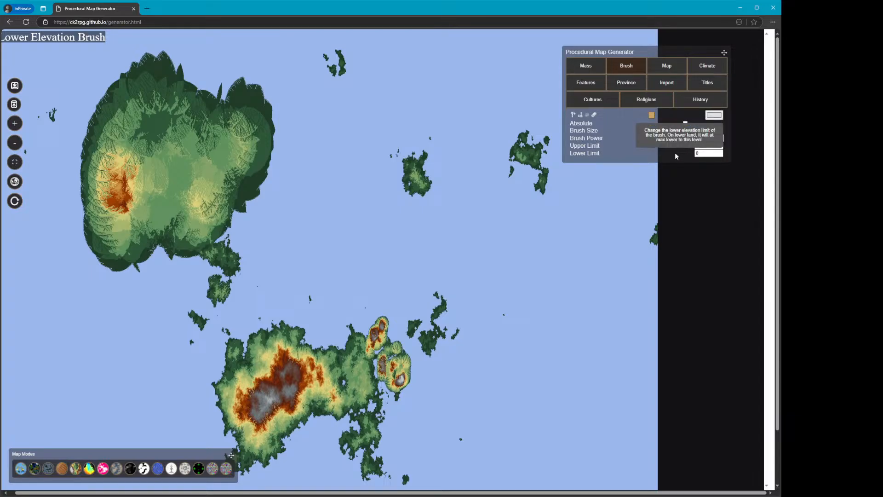
key("Tab")
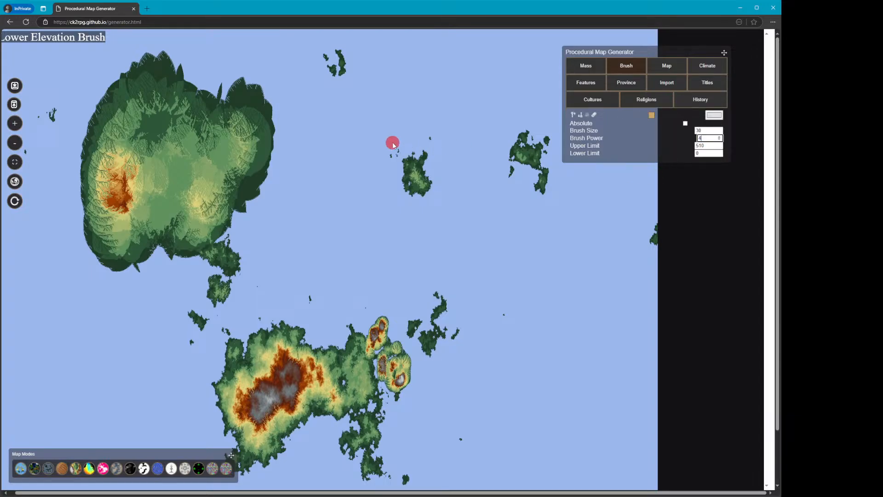
type("4")
left_click_drag(244, 221, 252, 193)
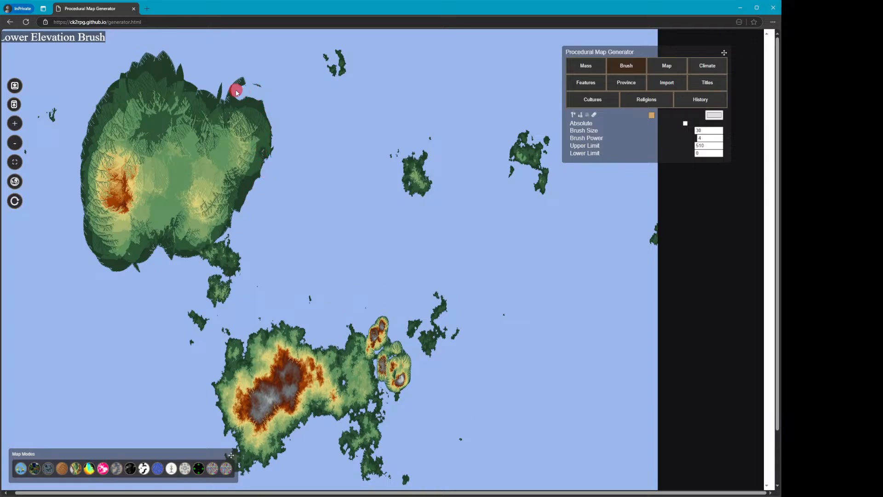
Set brush power to 2 and lower the new landmass's southern and eastern coasts
double_click(706, 138)
type("2")
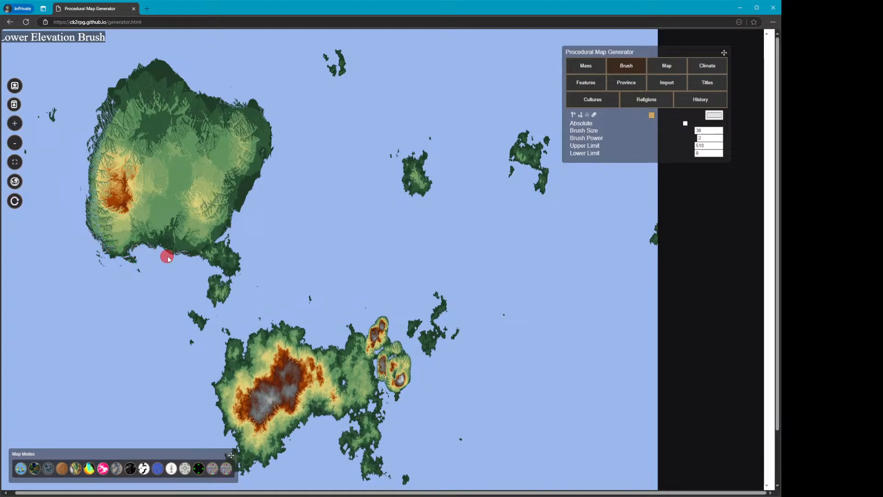
mouse_move(195, 258)
left_mouse_down()
mouse_move(235, 273)
mouse_move(229, 252)
mouse_move(219, 248)
mouse_move(243, 252)
mouse_move(233, 216)
left_mouse_up()
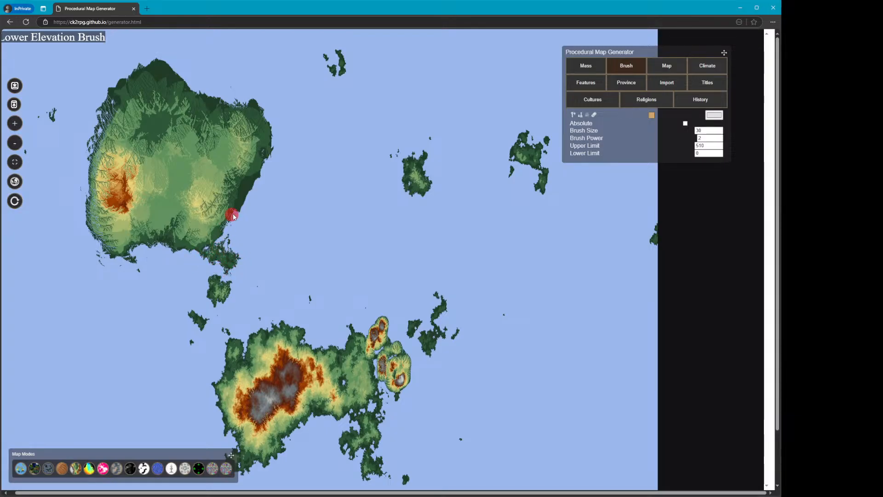
mouse_move(266, 163)
left_mouse_down()
mouse_move(268, 134)
mouse_move(253, 112)
mouse_move(263, 114)
mouse_move(245, 118)
mouse_move(138, 74)
mouse_move(164, 65)
mouse_move(200, 93)
mouse_move(479, 222)
left_mouse_up()
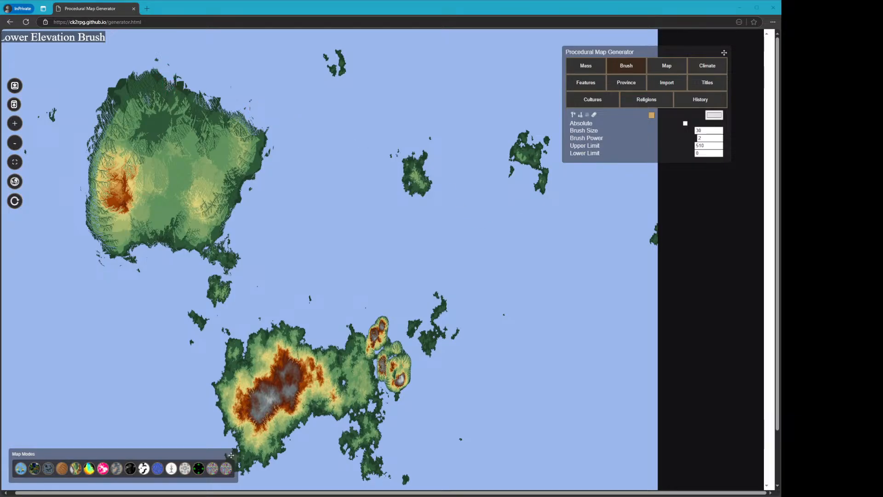
left_click(385, 39)
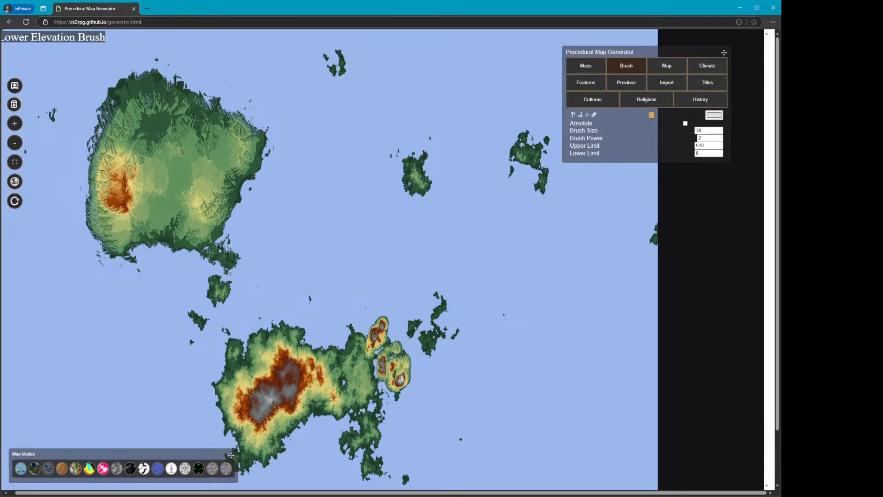
Select the Raise Elevation Brush with power 10 and size 150 and raise a large island in the northeast sea
left_click(573, 115)
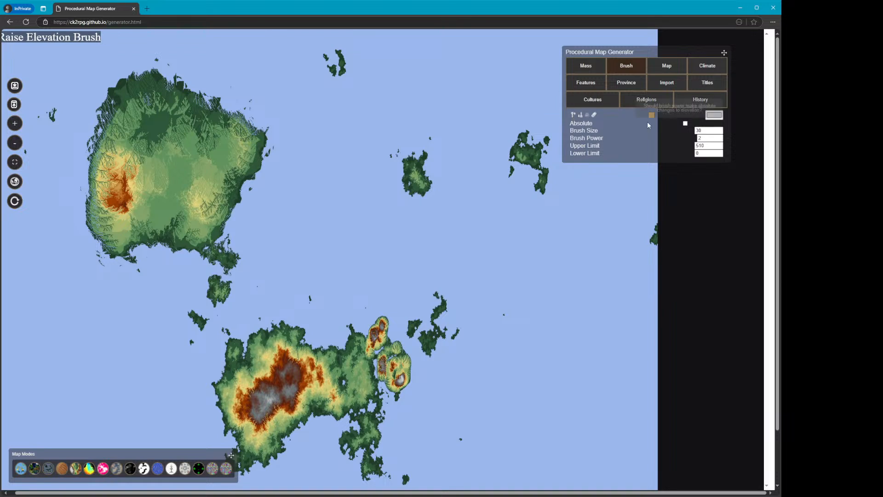
type("10")
mouse_move(519, 163)
left_mouse_down()
mouse_move(450, 178)
mouse_move(425, 201)
mouse_move(431, 207)
left_mouse_up()
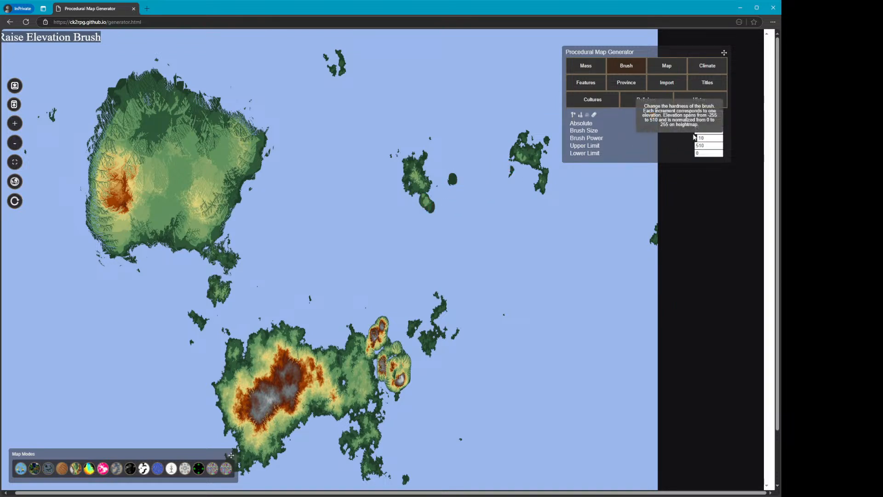
left_click_drag(704, 131, 659, 129)
type("150")
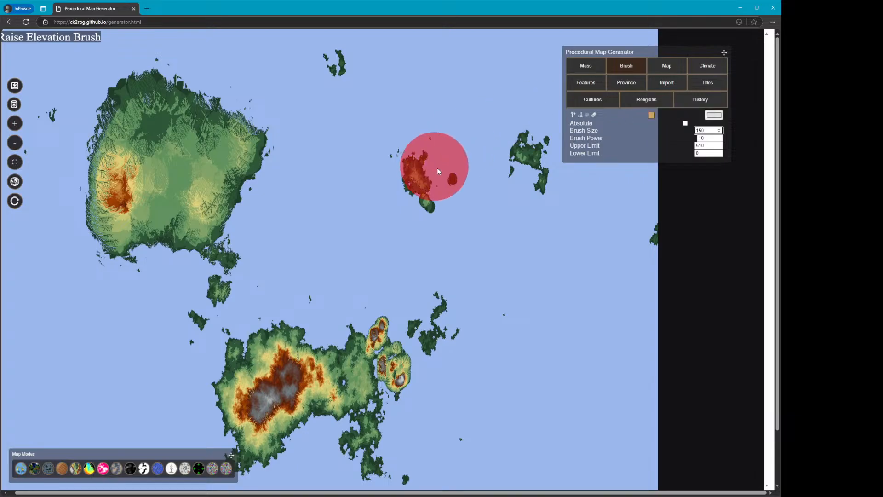
mouse_move(437, 167)
left_mouse_down()
mouse_move(425, 223)
mouse_move(524, 170)
mouse_move(448, 175)
mouse_move(469, 154)
mouse_move(420, 156)
mouse_move(510, 147)
mouse_move(541, 221)
mouse_move(476, 258)
left_mouse_up()
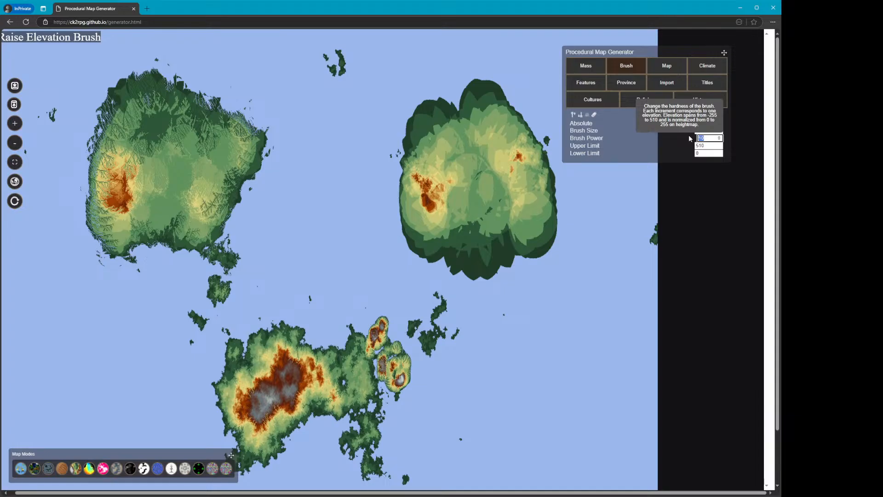
Enable Absolute with power 30 and flatten the new northeastern island into a uniform plateau
left_click(523, 225)
left_click_drag(492, 246, 452, 244)
mouse_move(423, 211)
left_mouse_down()
mouse_move(423, 135)
mouse_move(485, 104)
mouse_move(549, 183)
mouse_move(544, 225)
mouse_move(474, 207)
left_mouse_up()
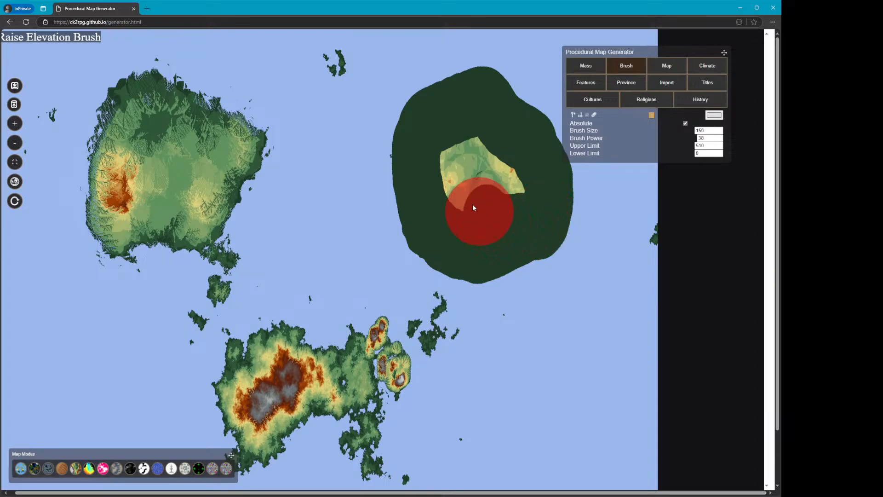
left_click_drag(482, 164, 532, 204)
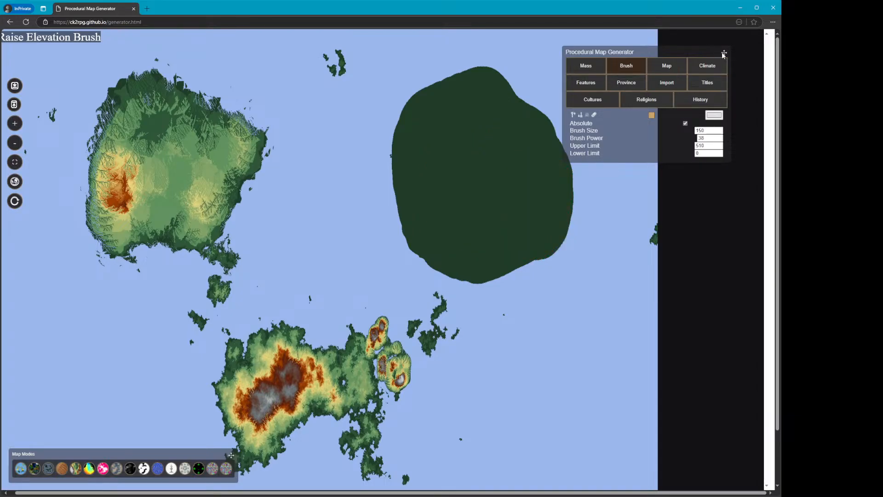
Move the generator panel to the lower corner and set up the Lower Elevation Brush with power 5 and size 30
left_click_drag(723, 54, 742, 330)
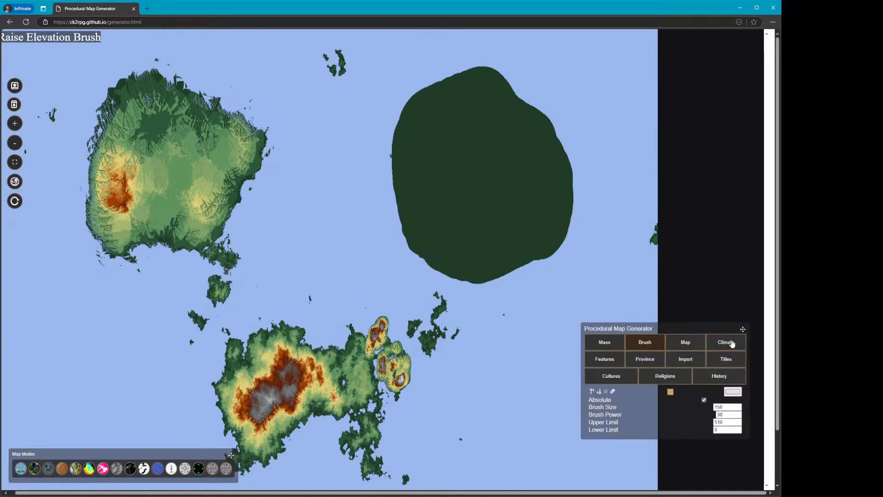
double_click(730, 413)
type("5")
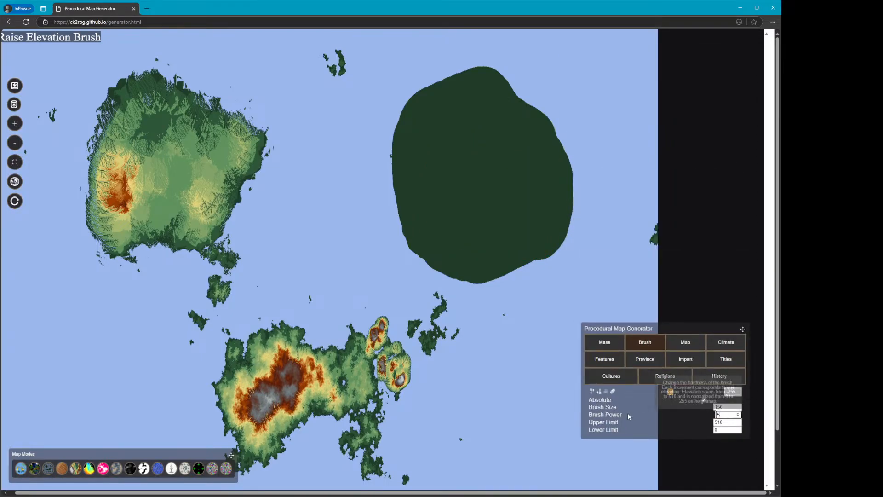
left_click(600, 392)
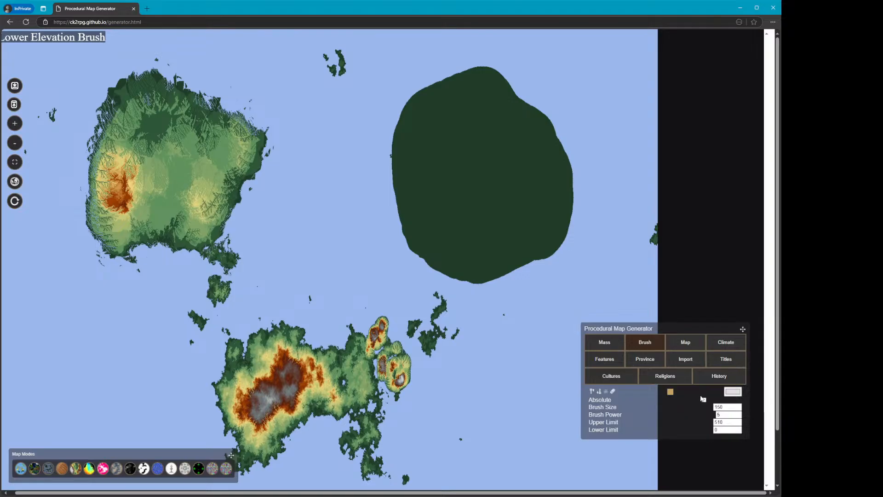
left_click_drag(727, 408, 666, 397)
type("30")
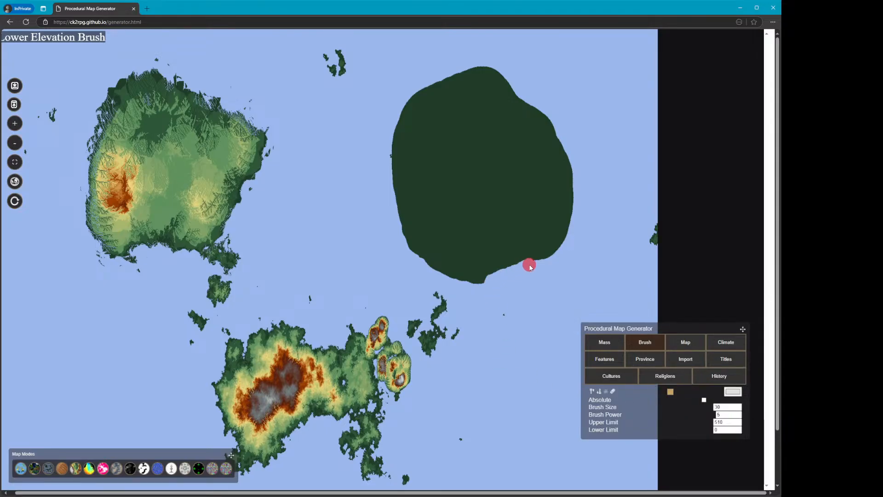